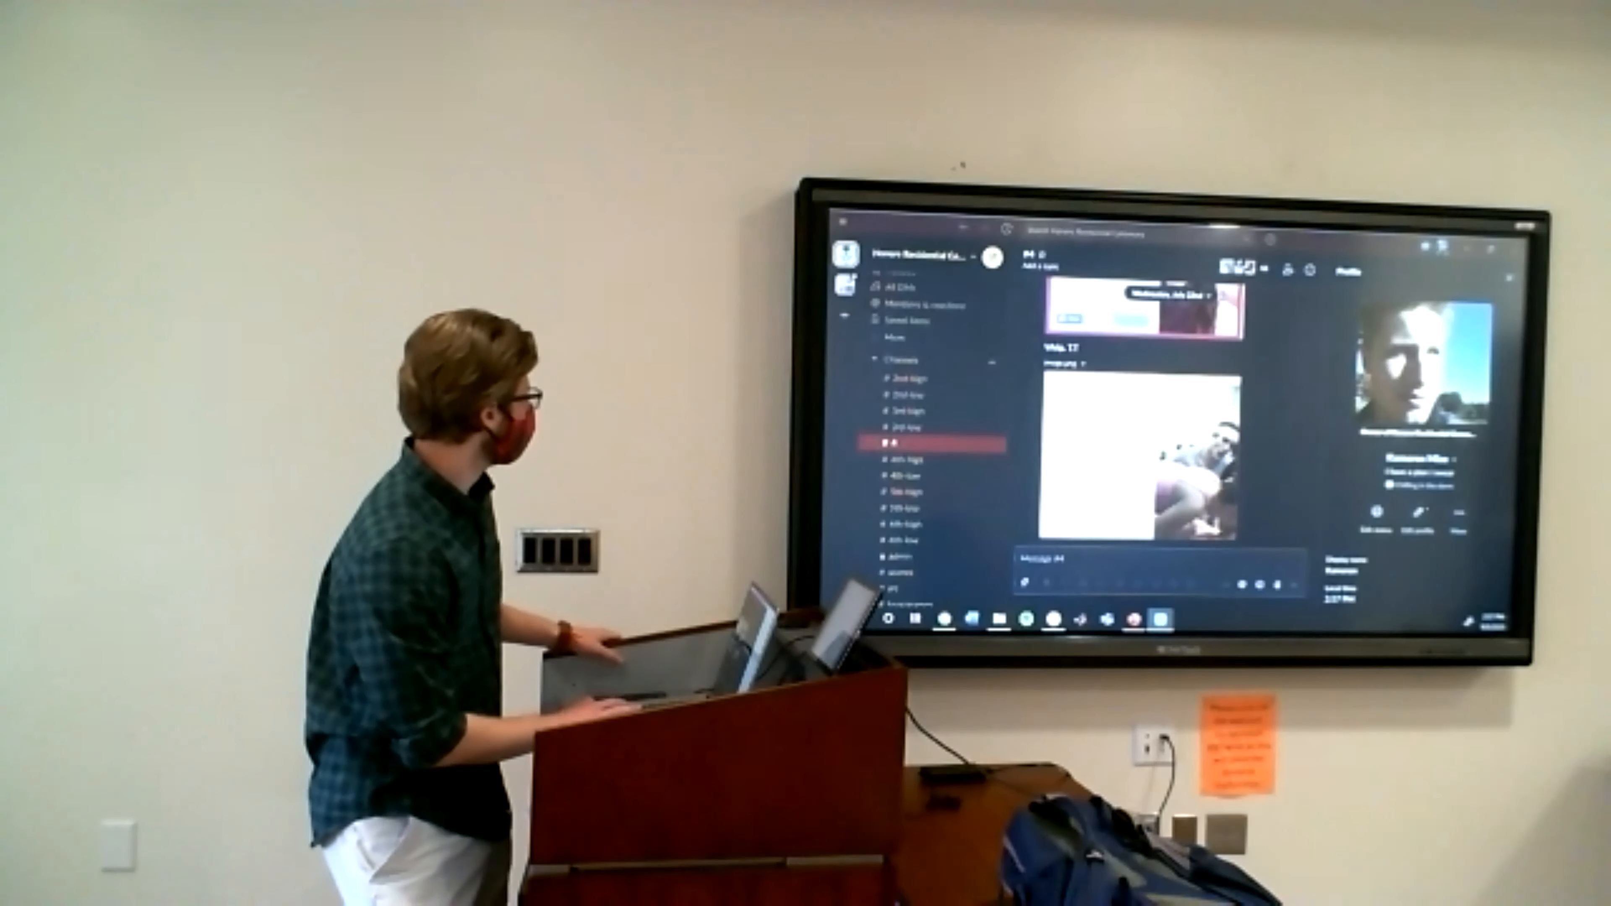
- In the commonity channel, write the message "For those who would like to learn more about the slack, come to my meeting"
scroll(969, 436, "down", 5)
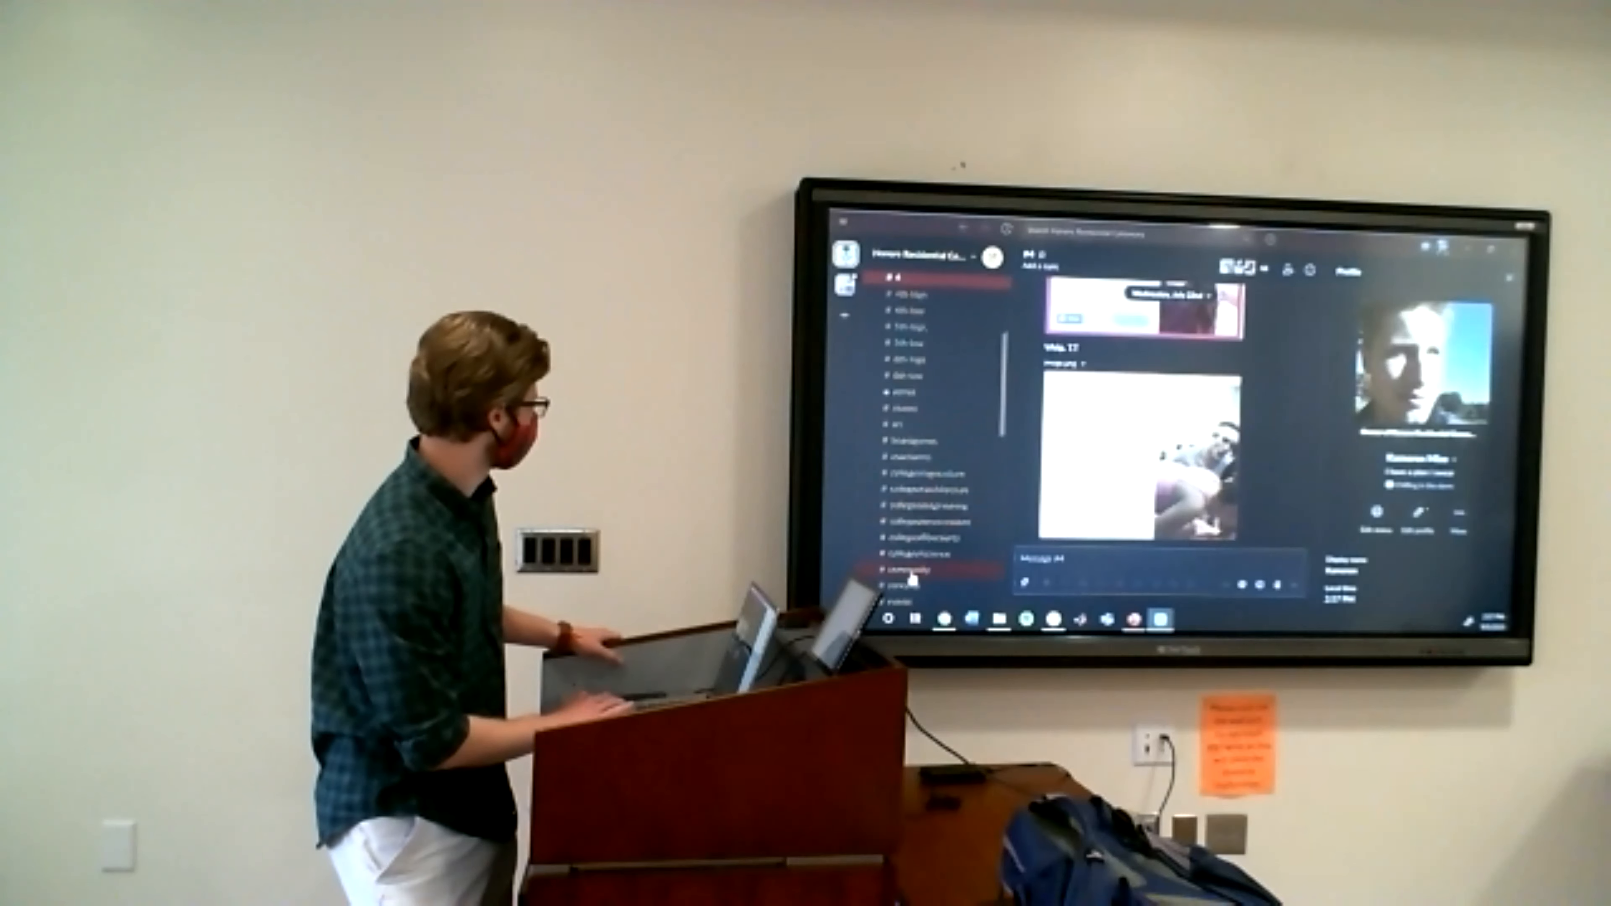
left_click(913, 569)
type("For the")
type("se")
key("BackSpace")
key("BackSpace")
key("BackSpace")
type("ose who")
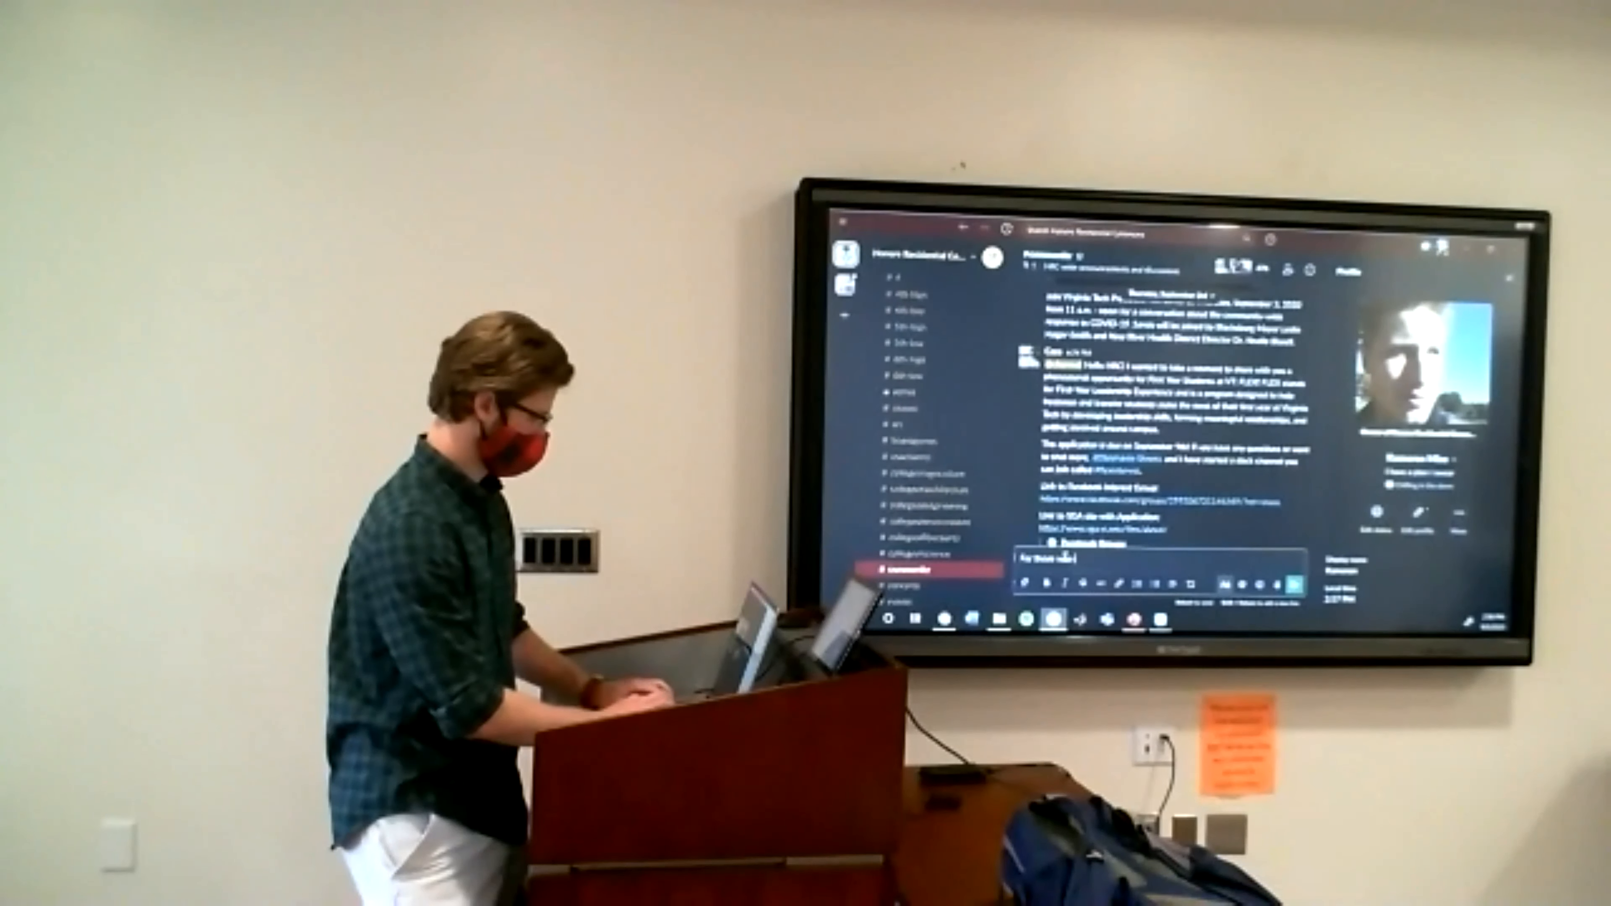
type(" needike to learn mo")
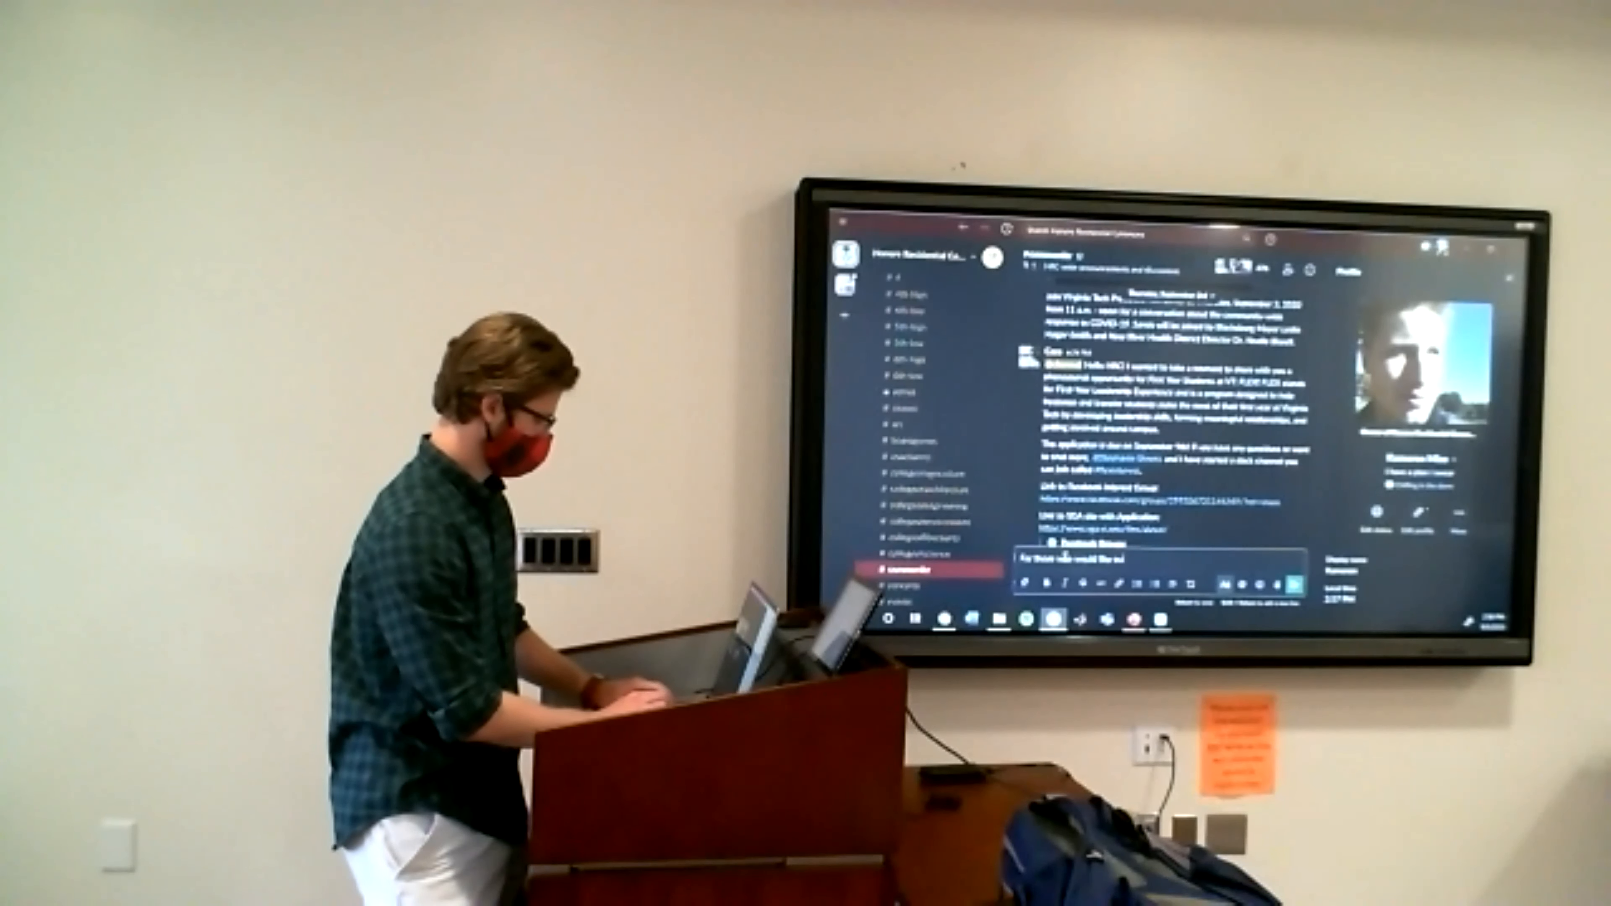
type("re about t")
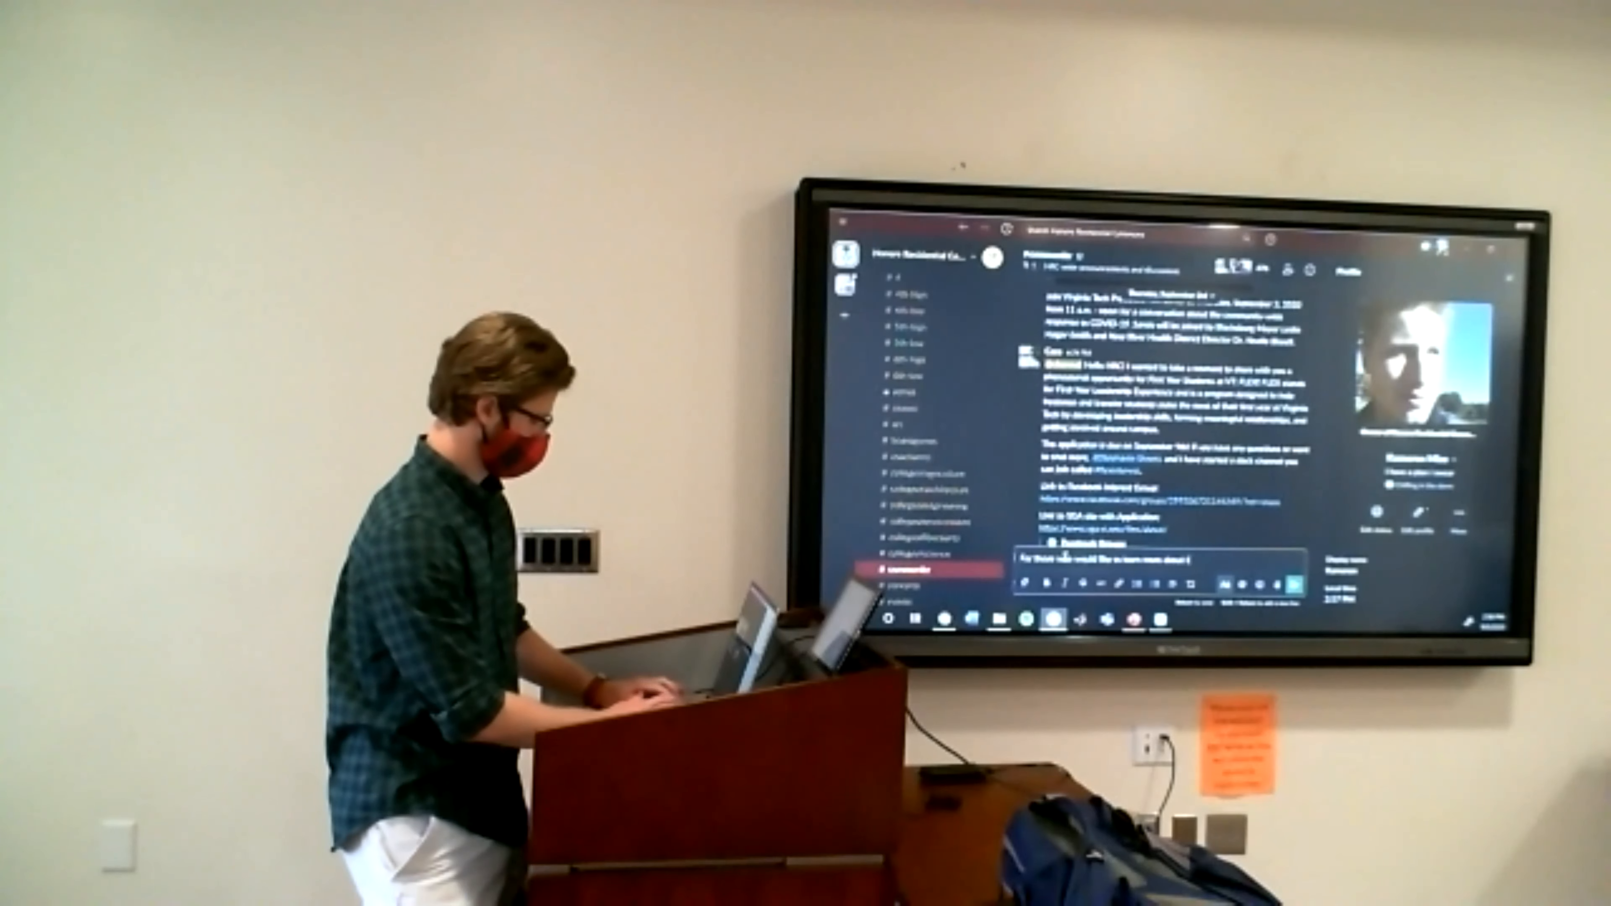
type("he slack,")
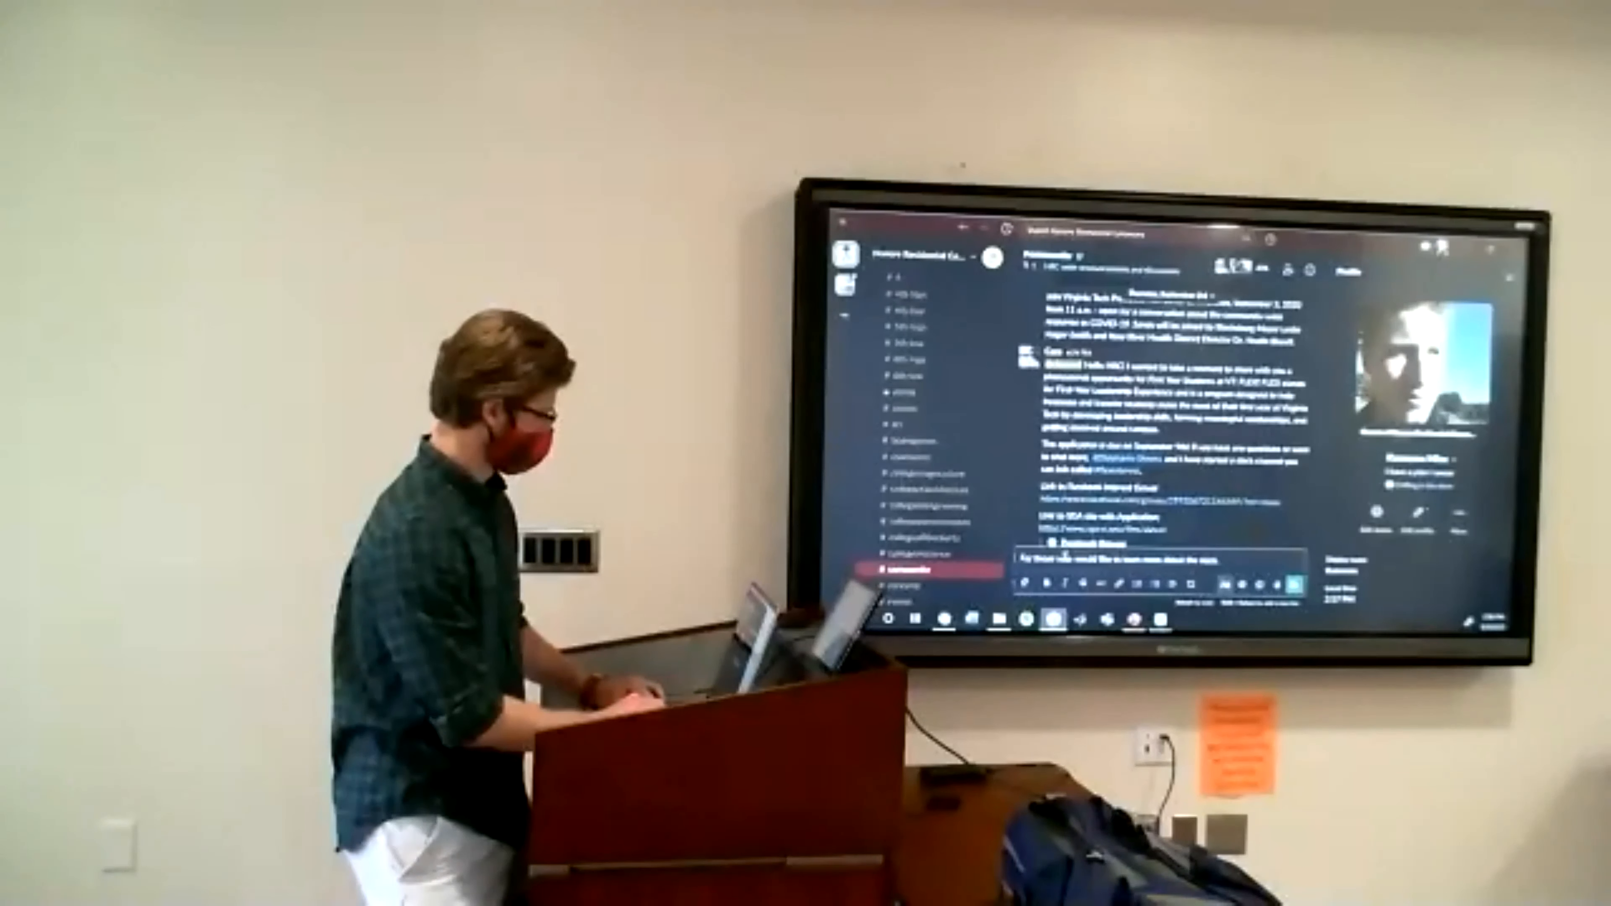
type(" come to al")
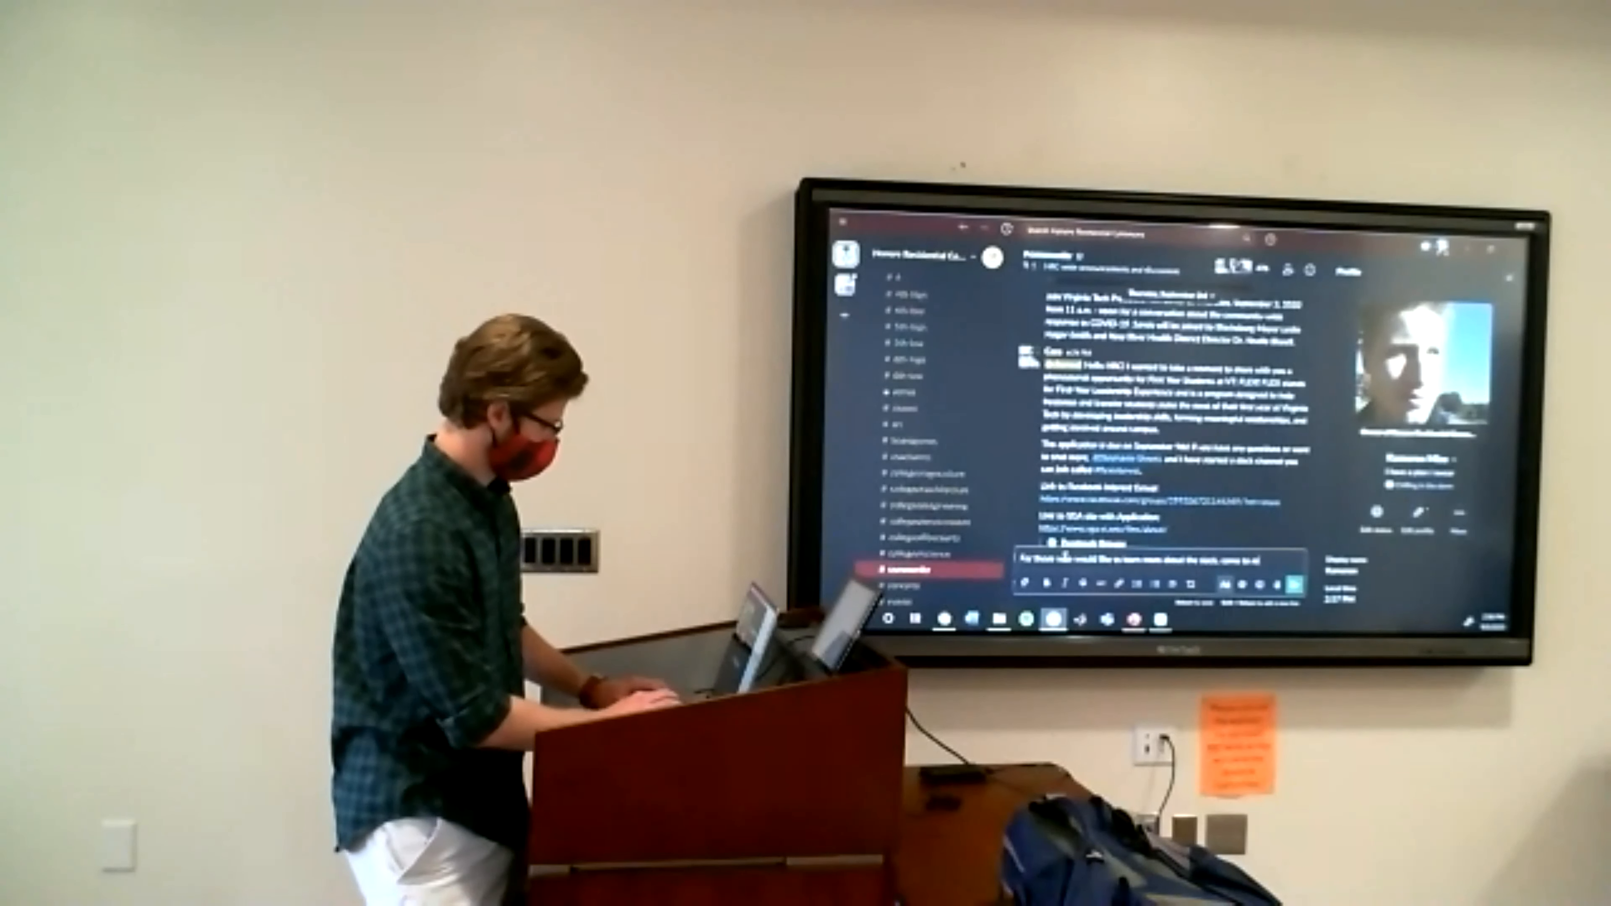
type(" meeting")
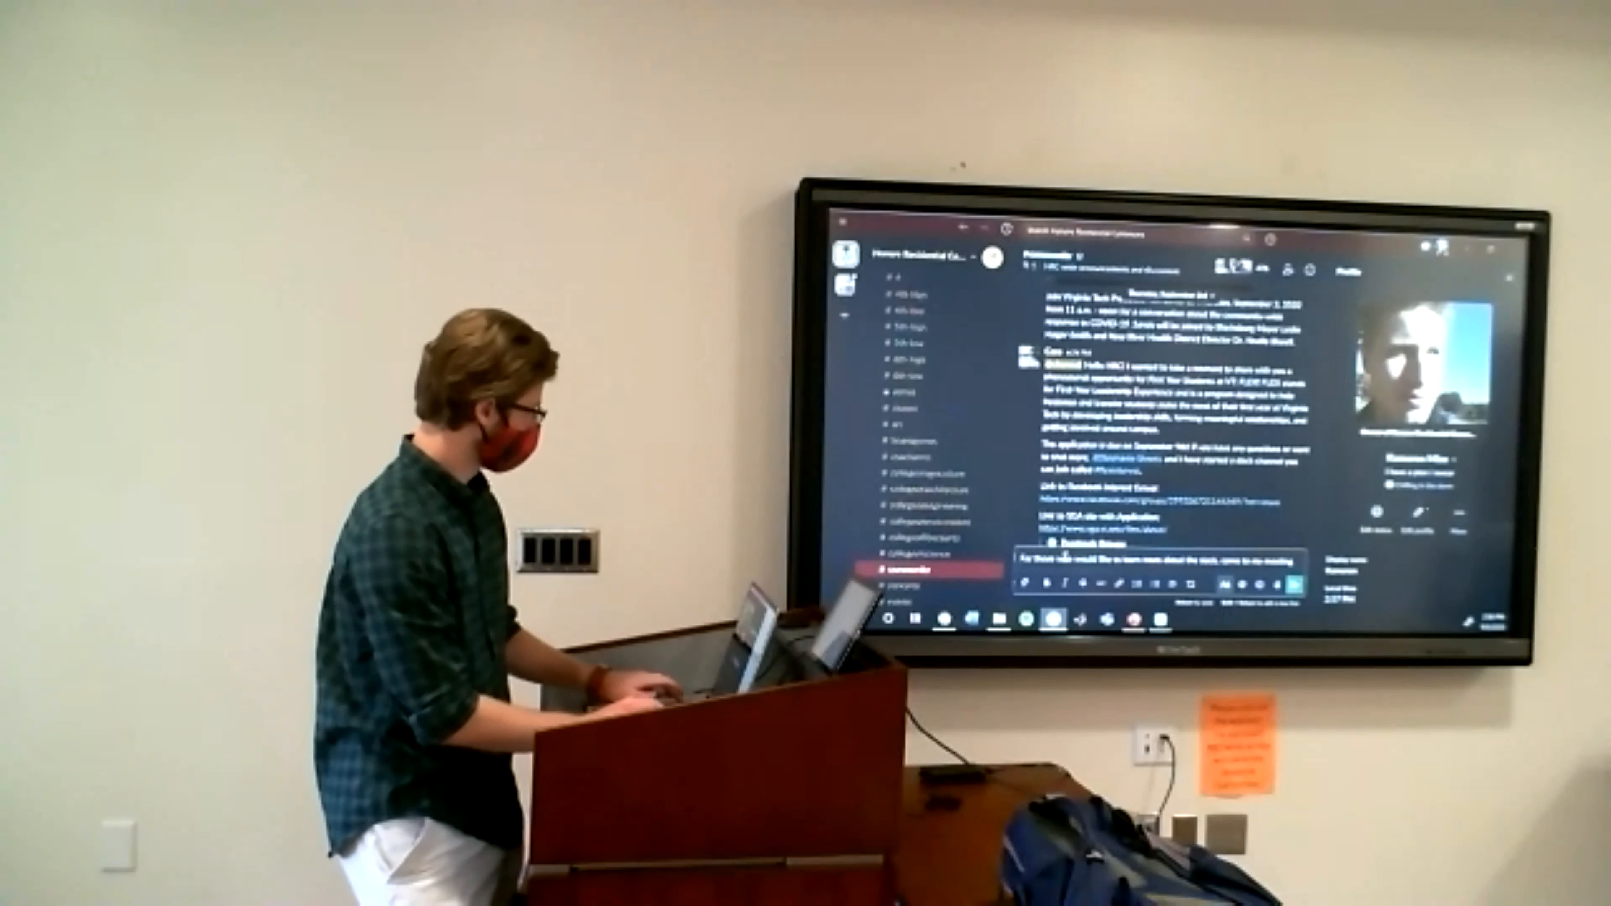
- Replace "meeting" with "info sesh!" in the drafted message and post it to the channel
key("BackSpace")
key("BackSpace")
key("BackSpace")
key("BackSpace")
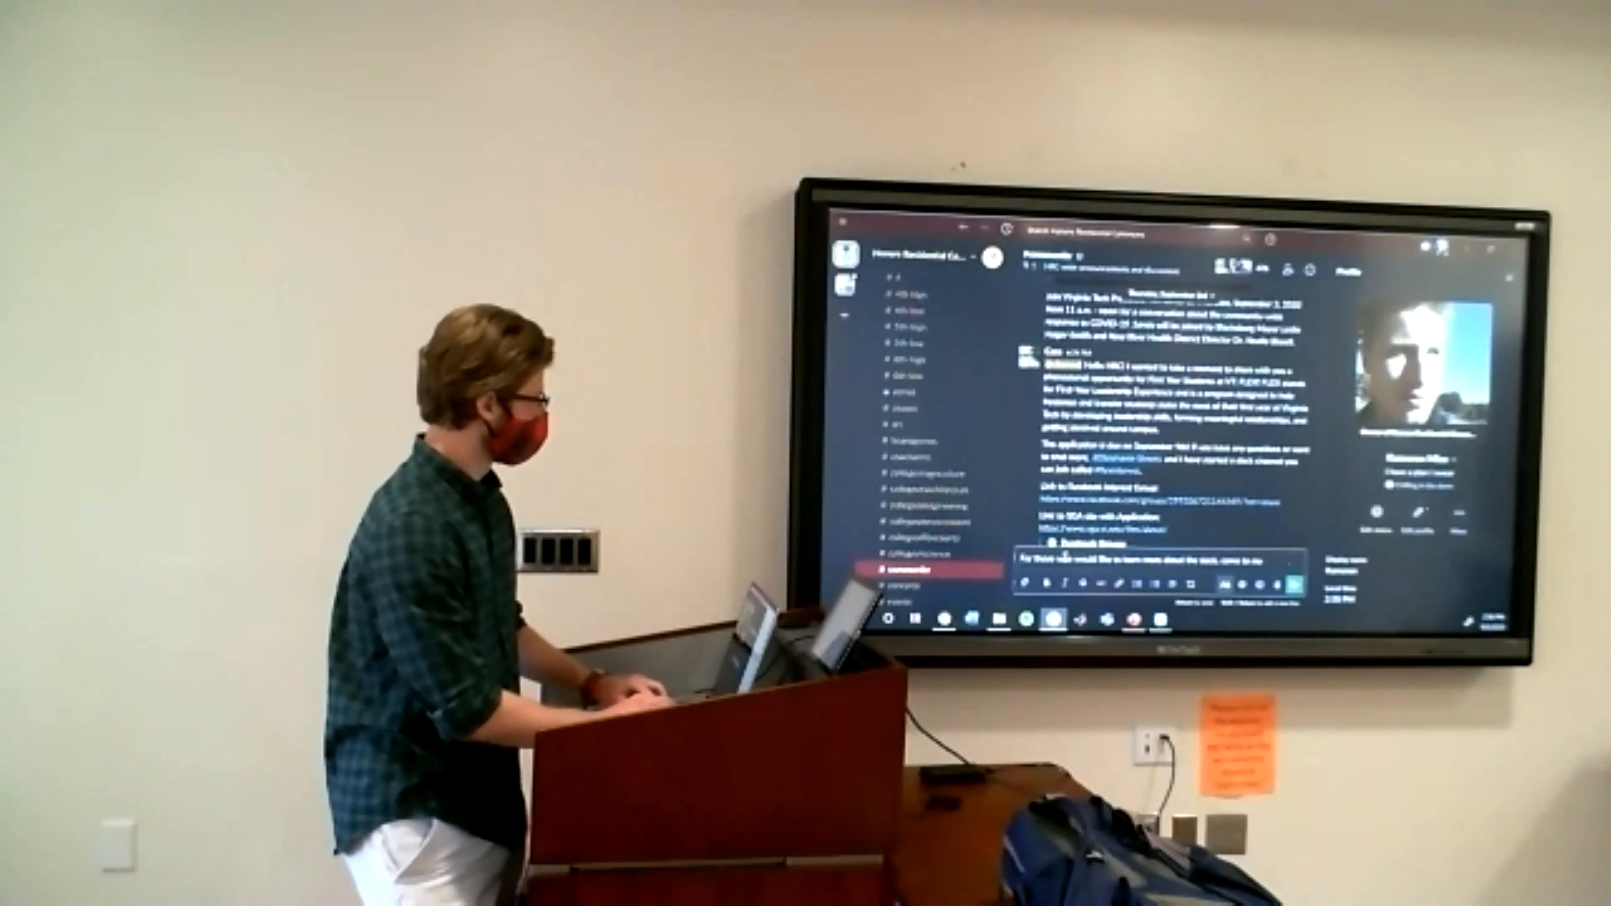
type("info ses")
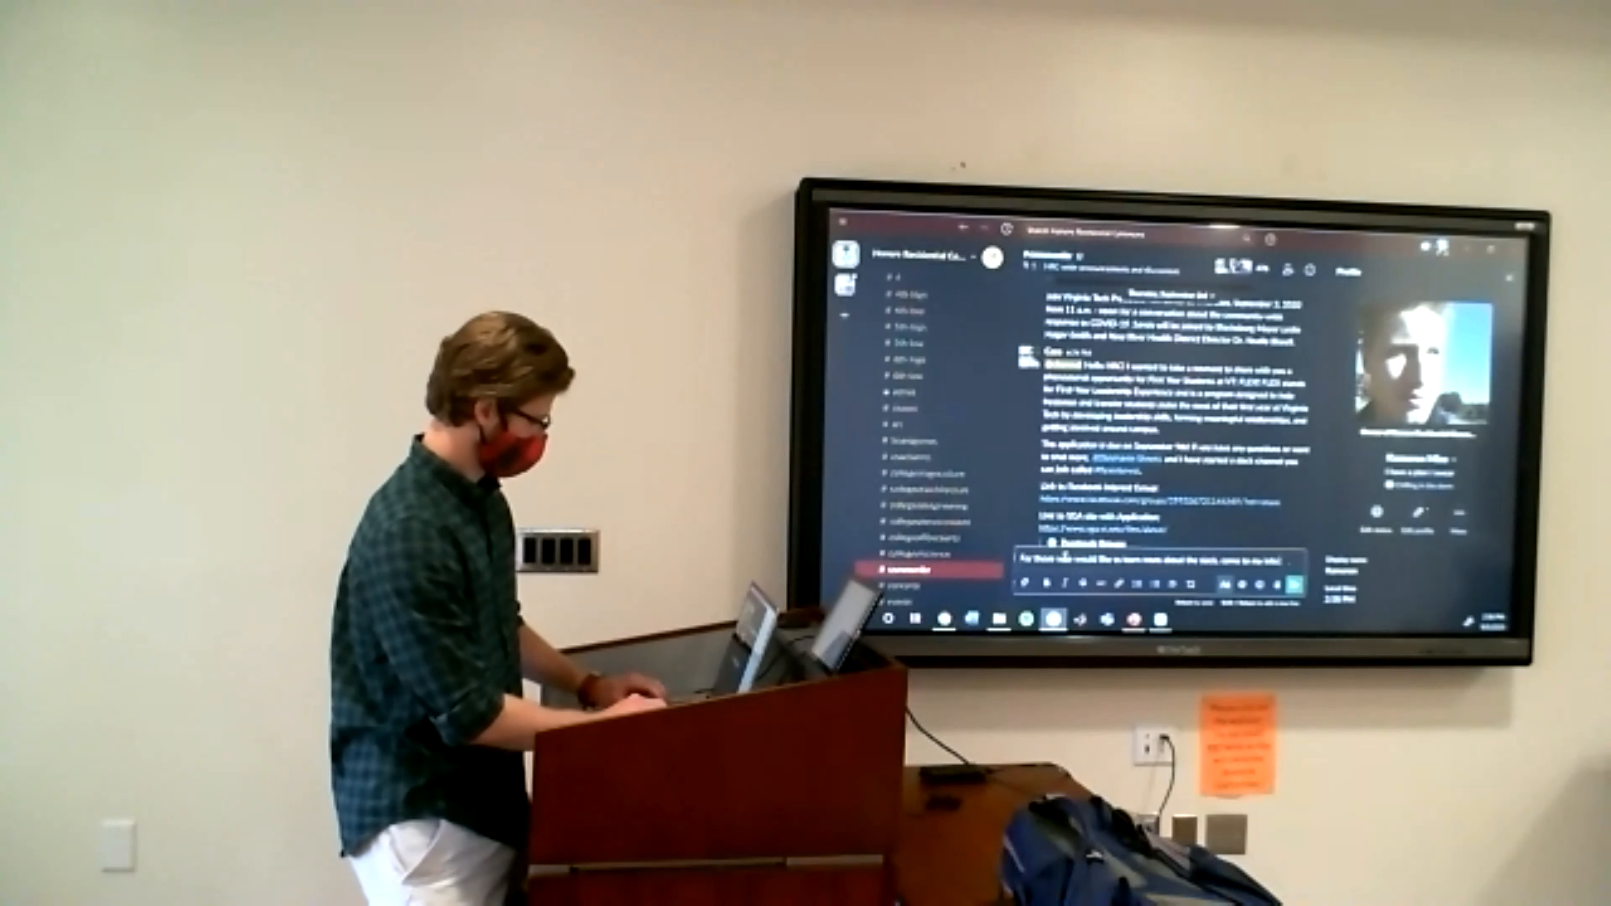
type("si")
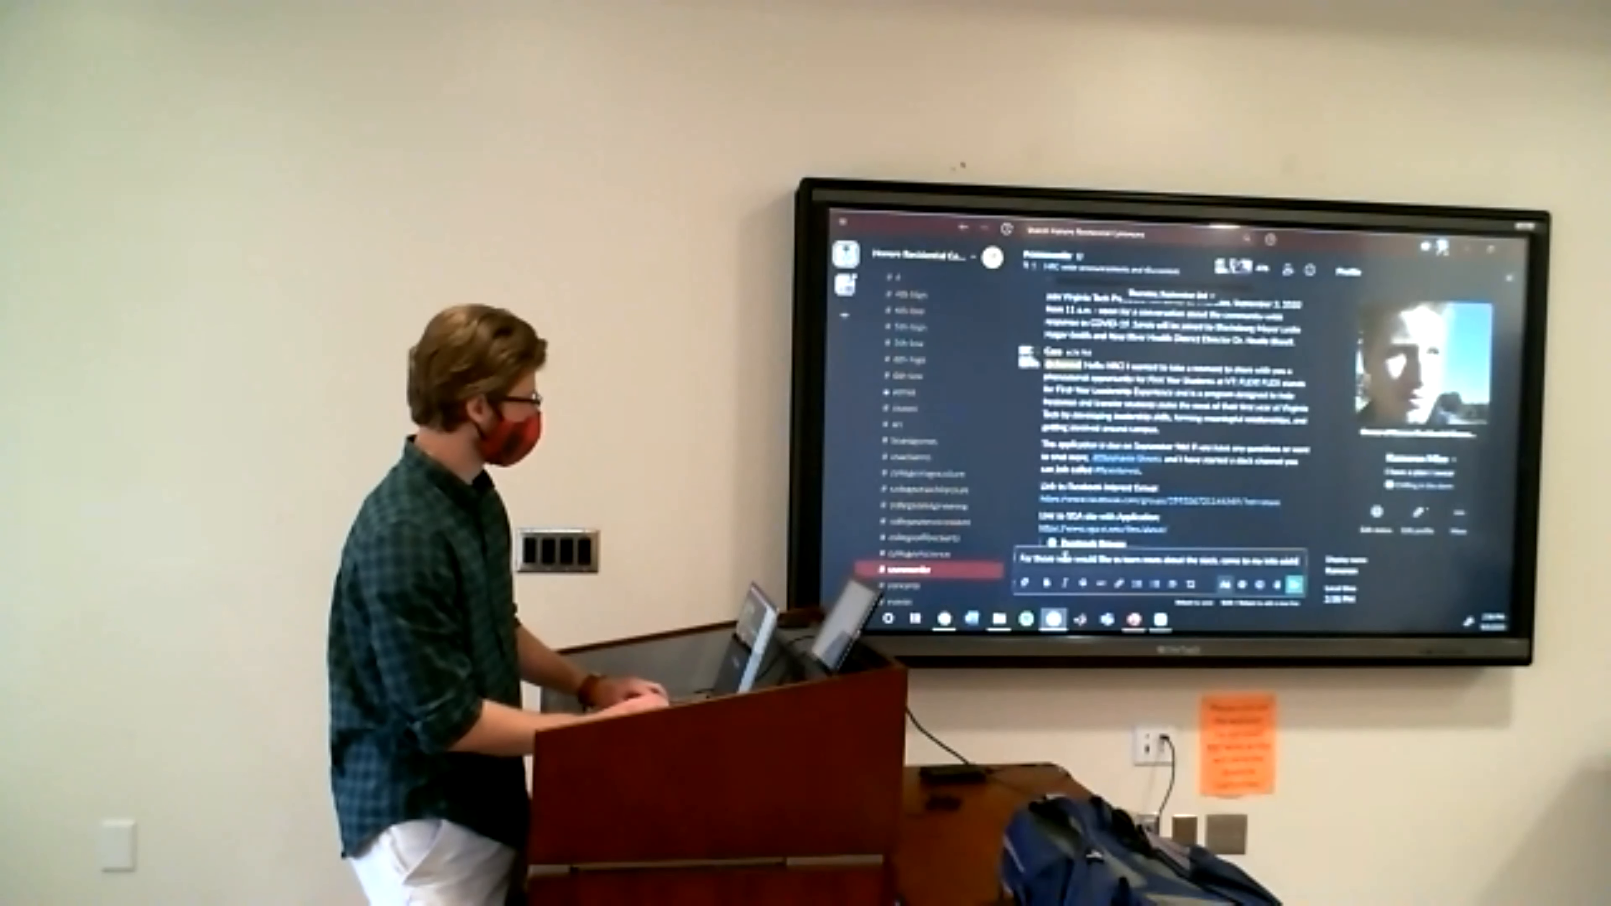
key("Return")
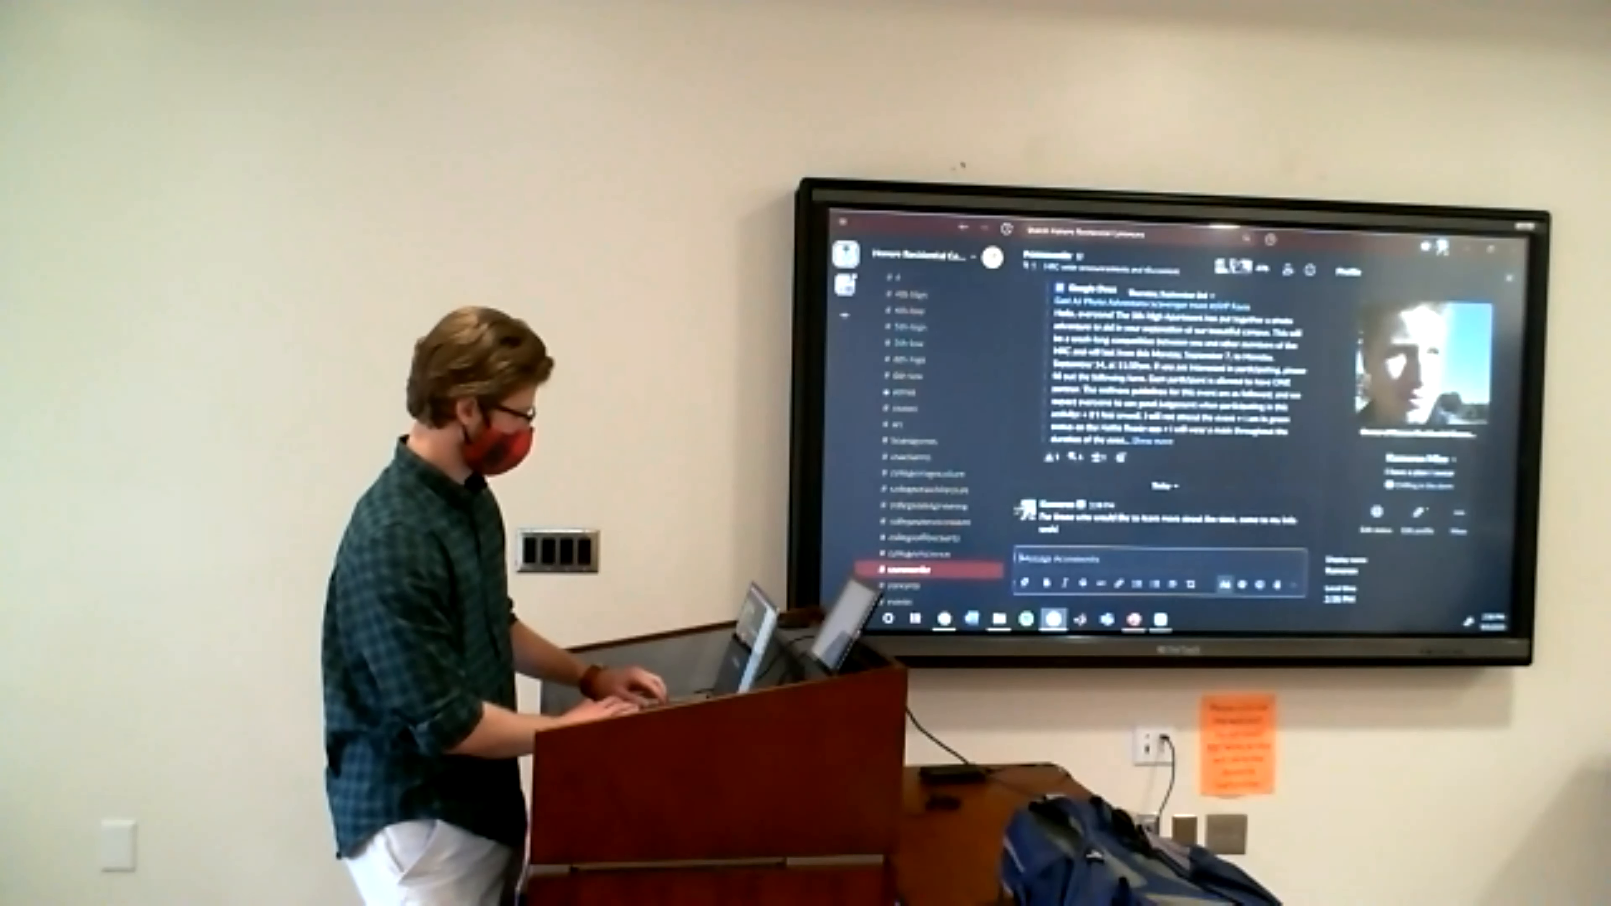
- Close the profile details beside the commonity channel conversation
key("alt+Tab")
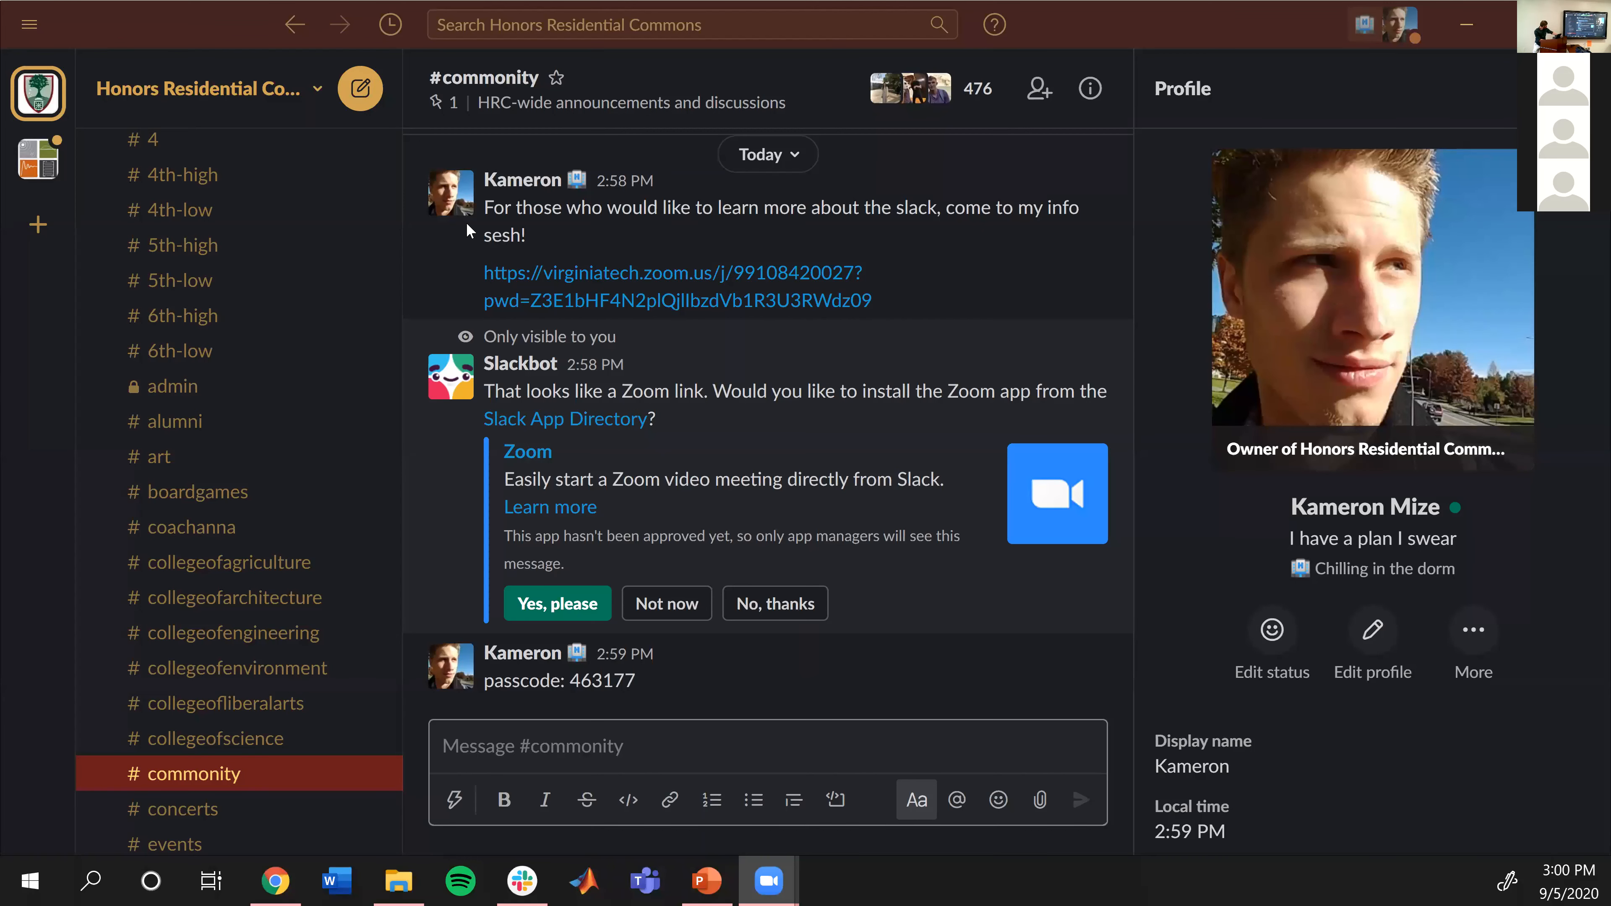
scroll(222, 316, "up", 6)
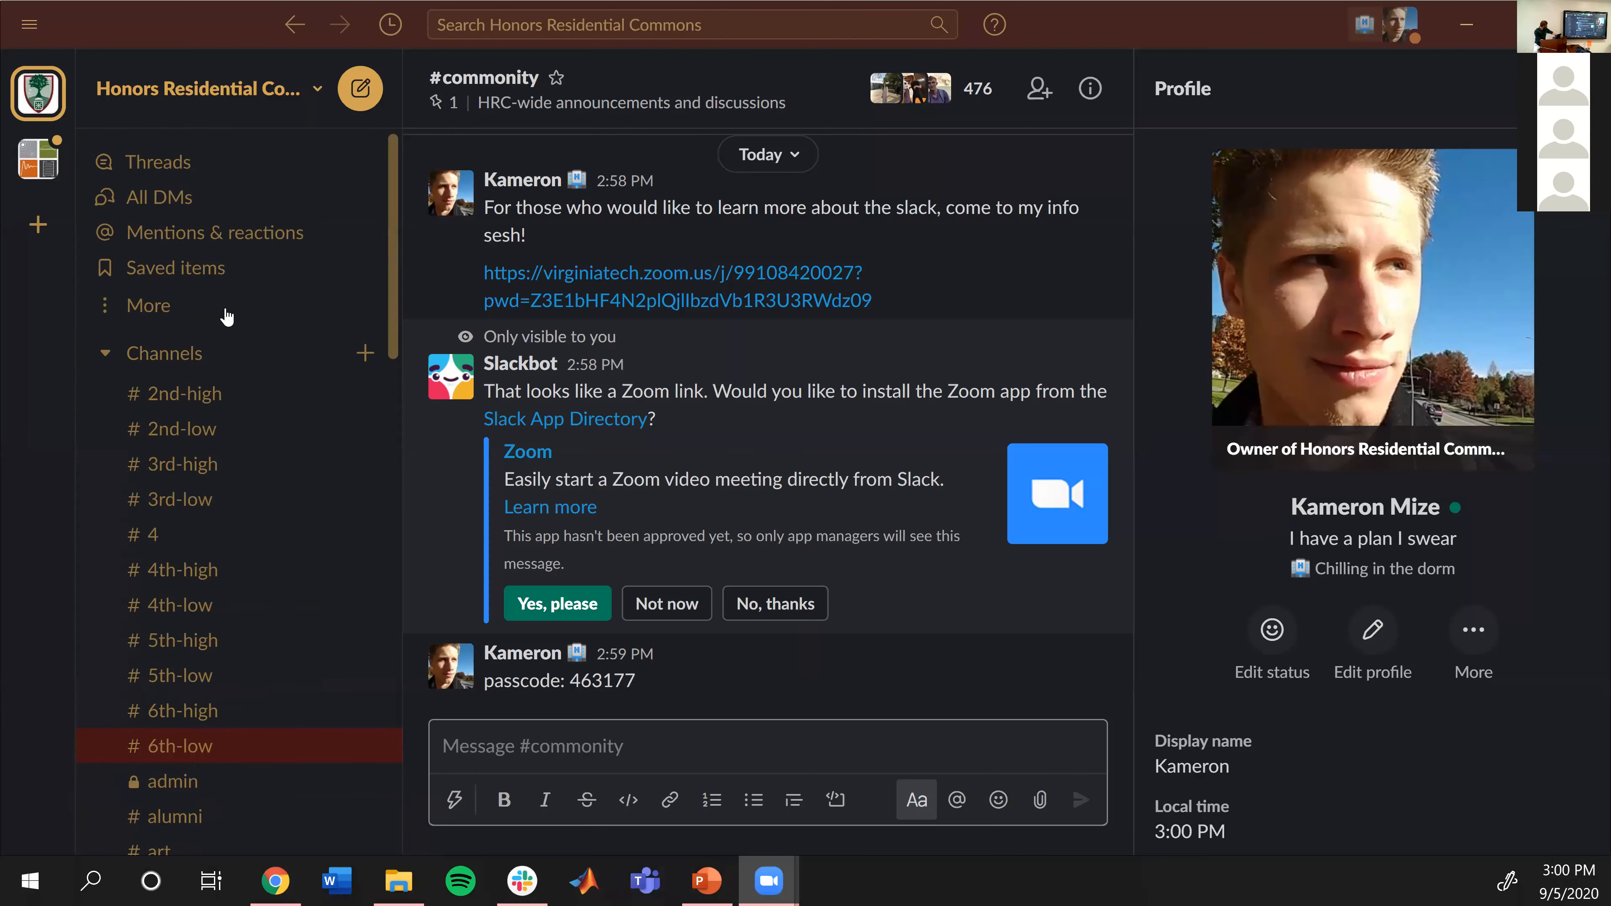
left_click(1570, 89)
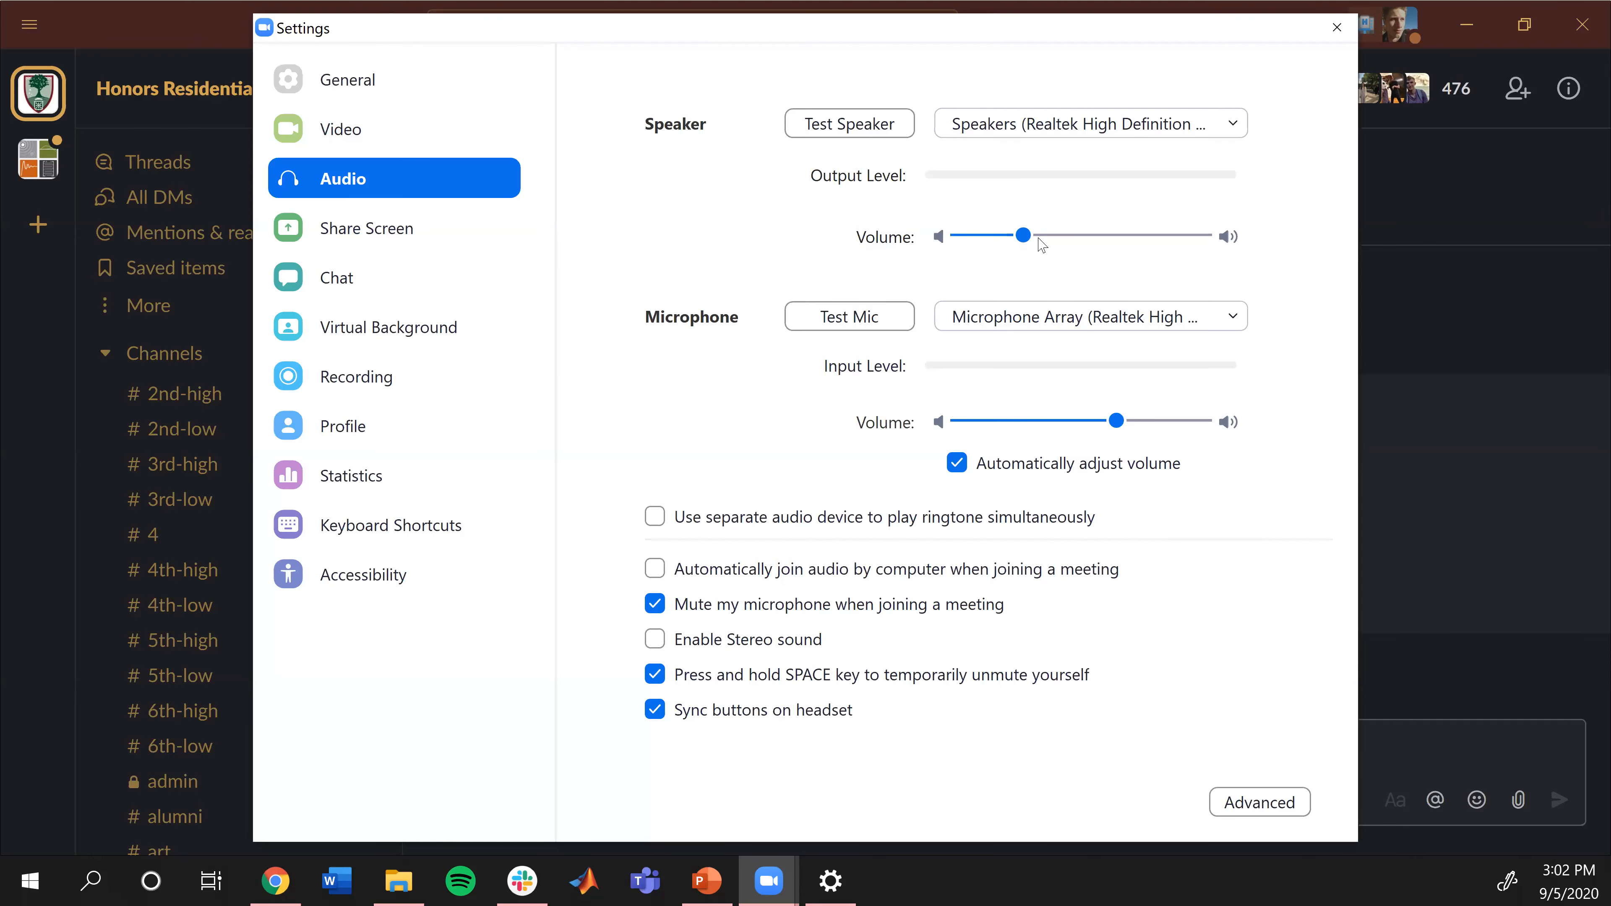
- In Zoom's audio settings, lower the speaker and microphone volumes to near minimum, disable automatic volume adjustment, and close all open dialogs
left_click(942, 243)
left_click(963, 466)
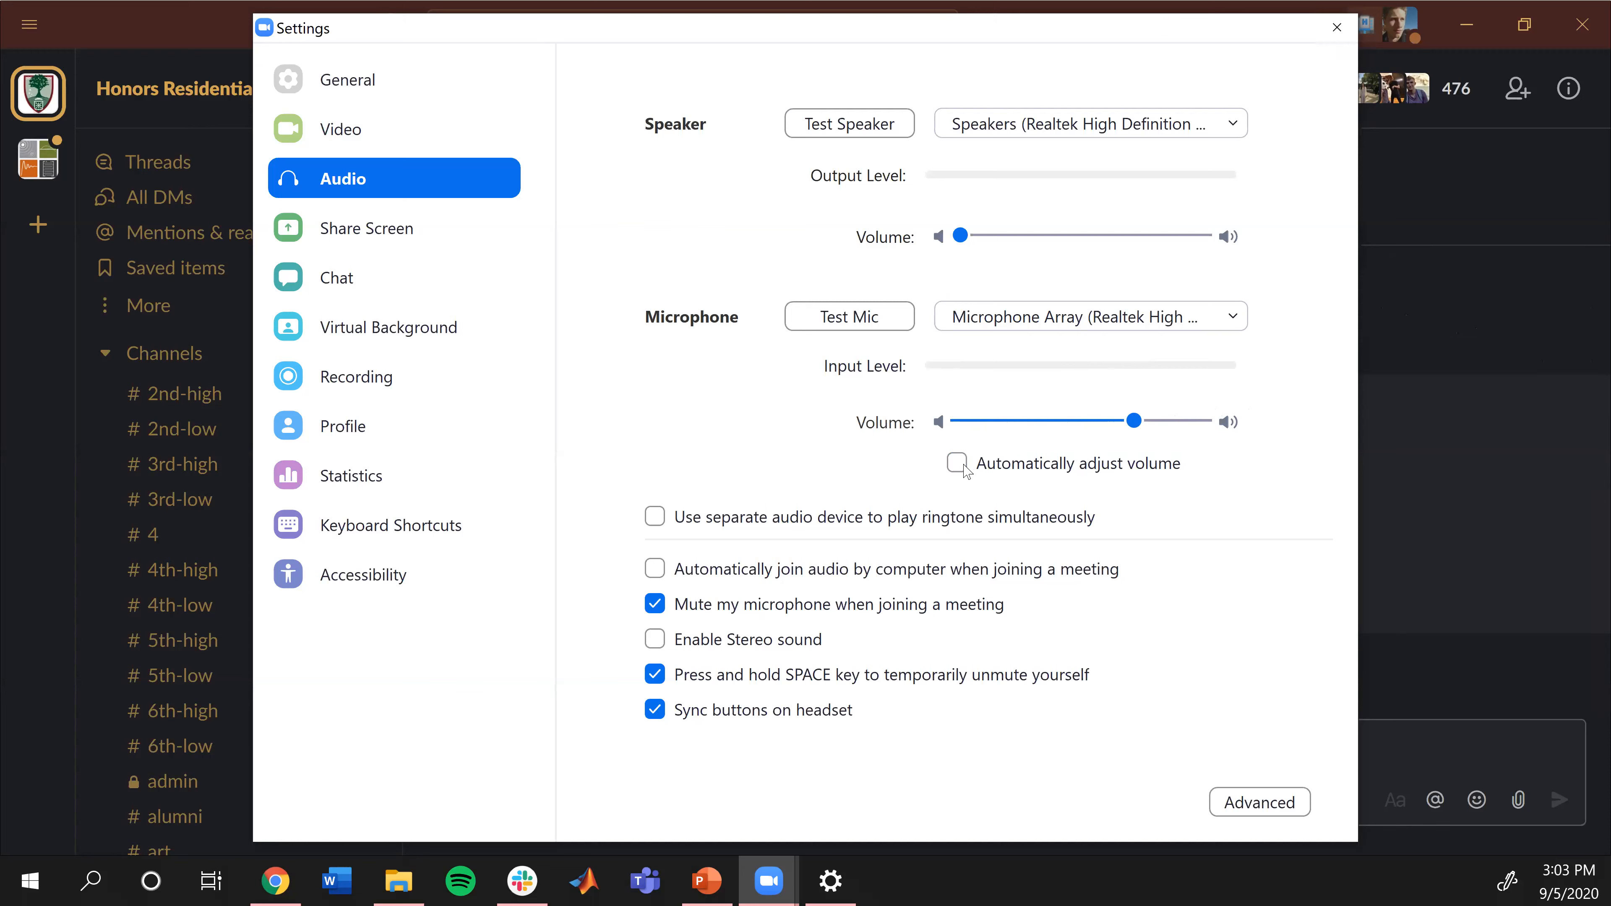
left_click(965, 421)
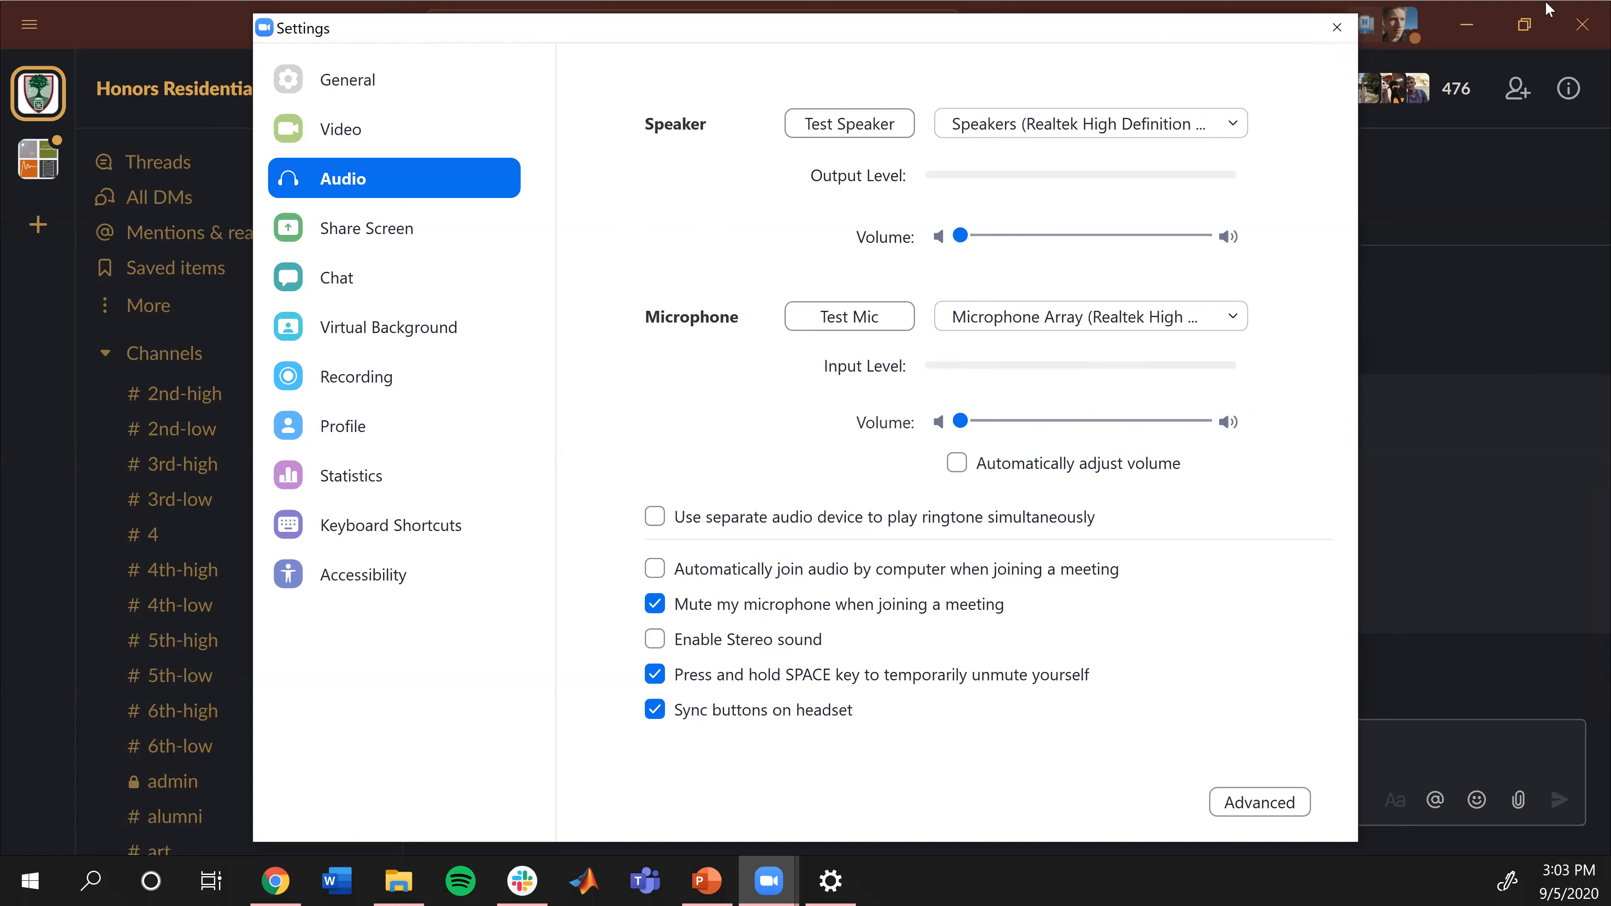
left_click(1354, 20)
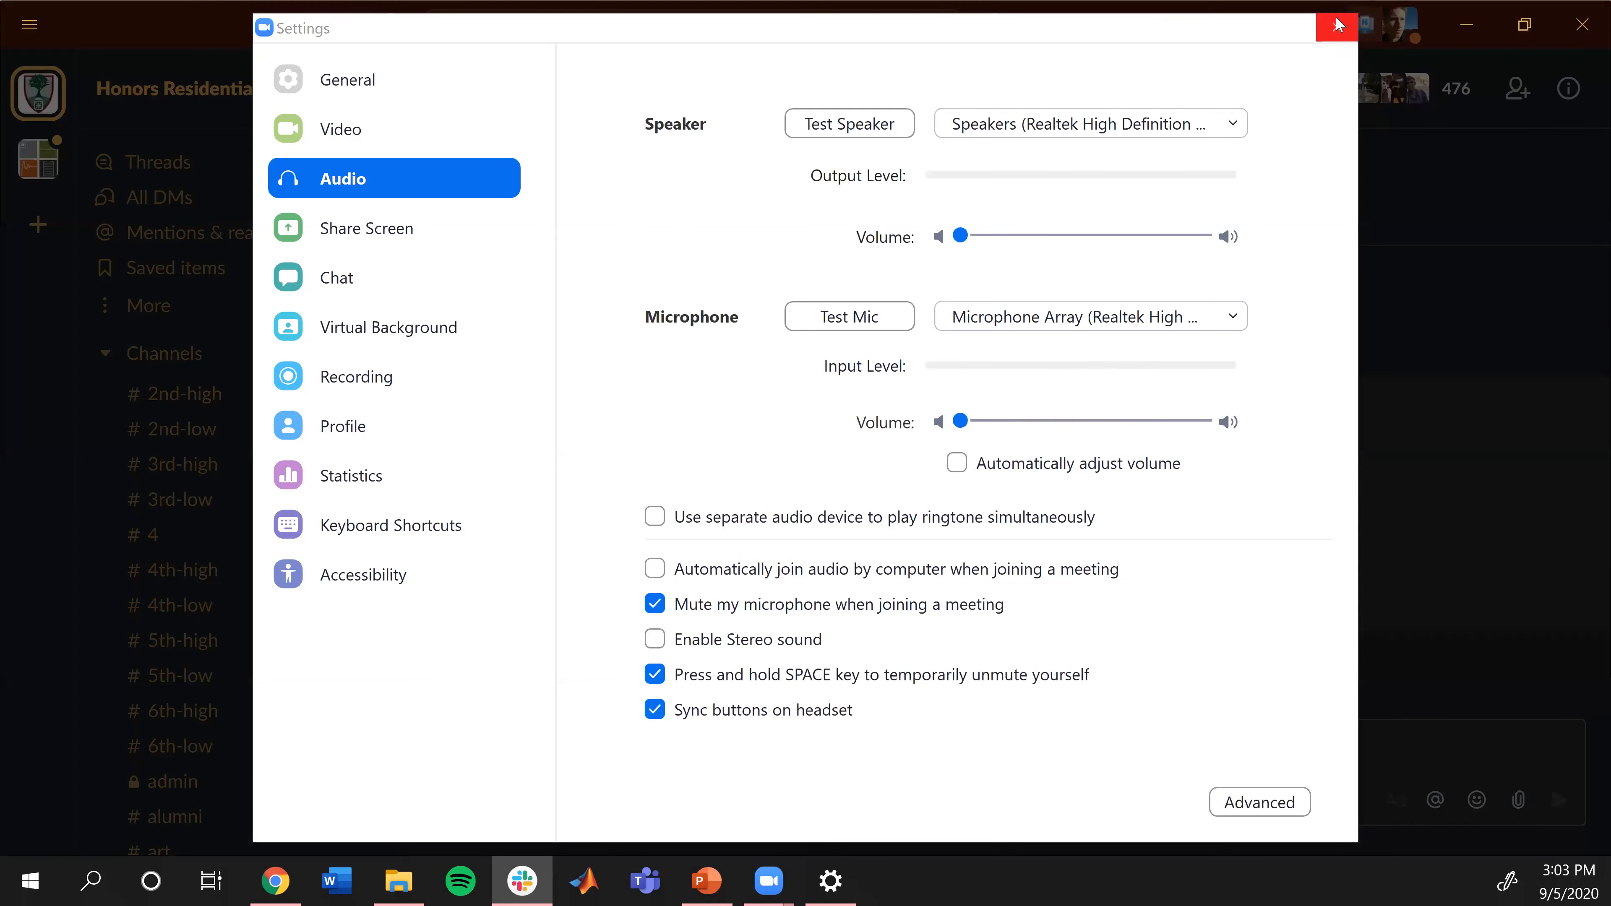
left_click(1337, 24)
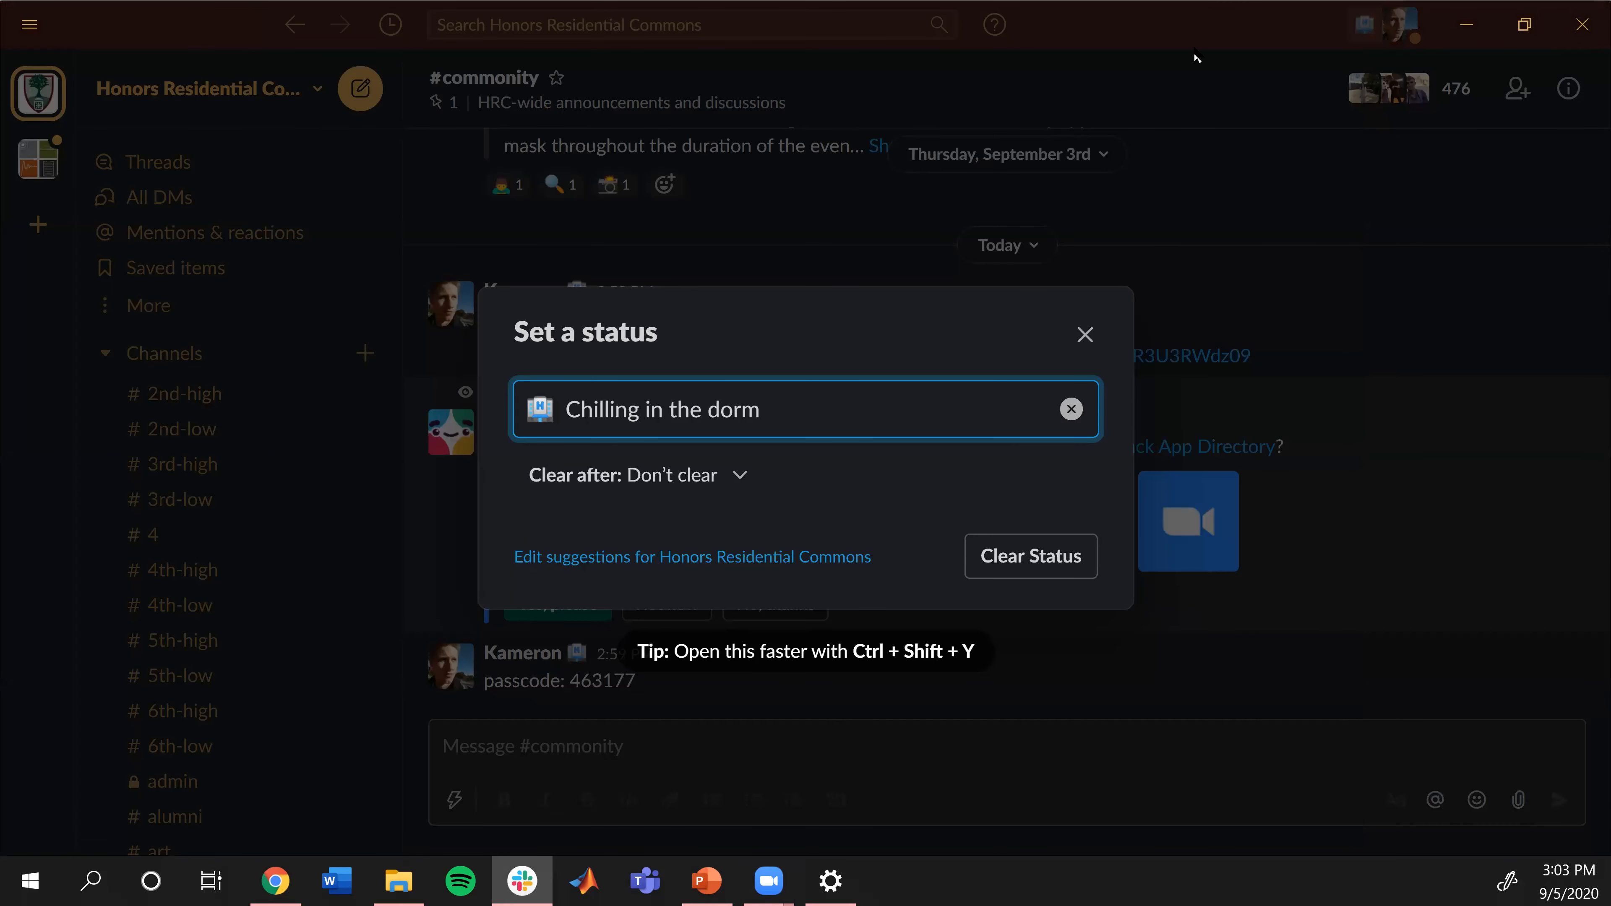
left_click(1091, 334)
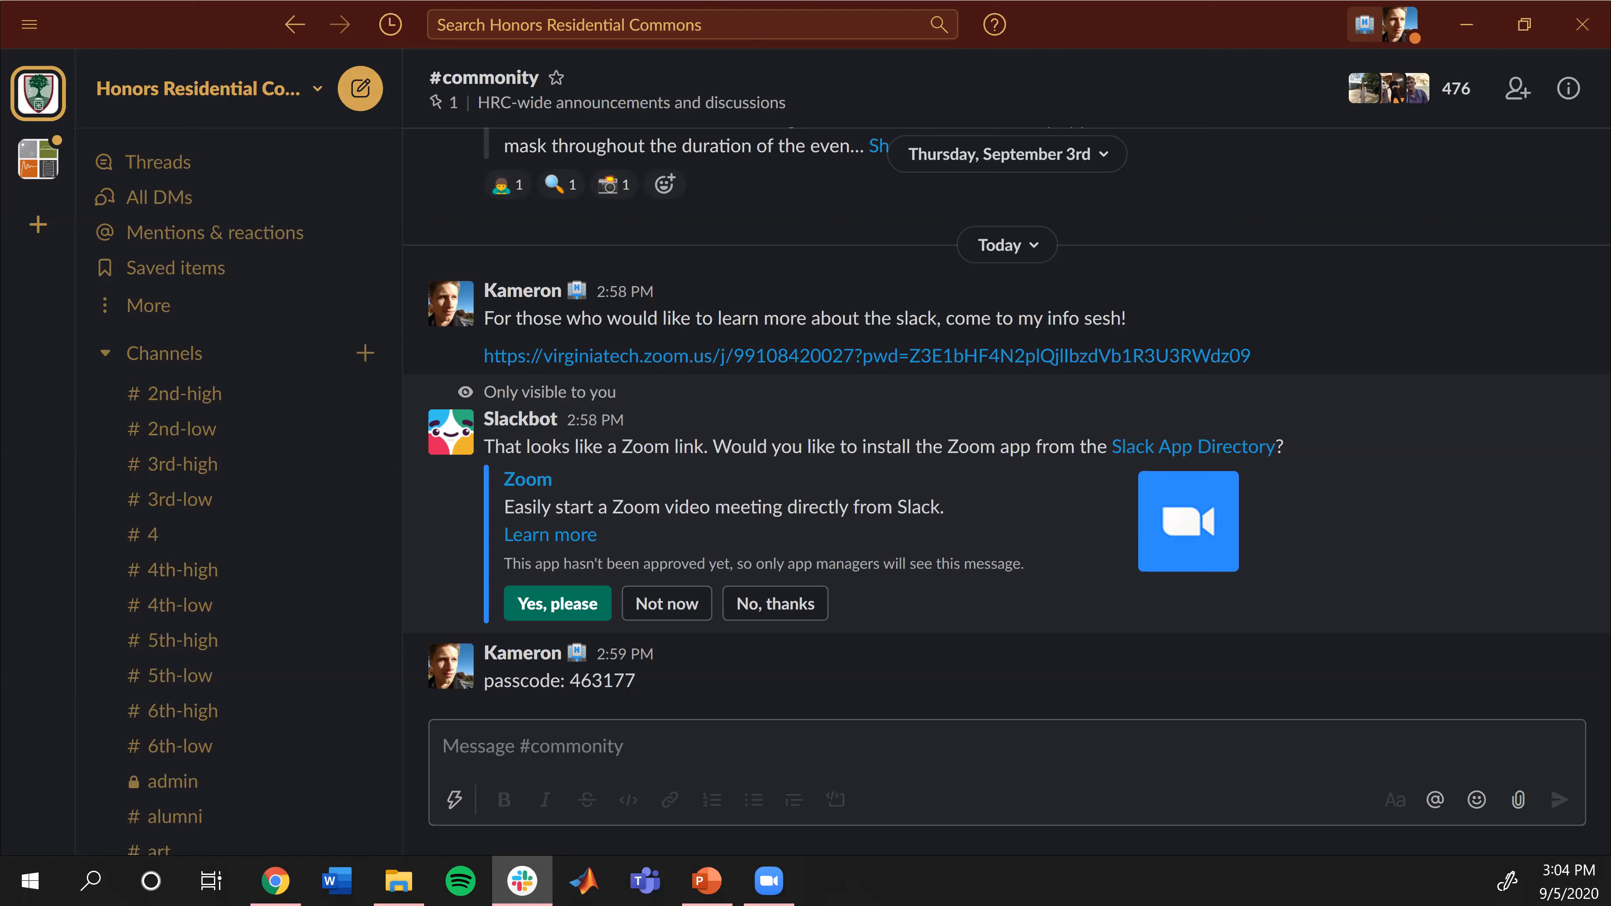
- Switch to Gmail in Chrome and examine the HRC social mailing list search results and their page range
key("alt+Tab")
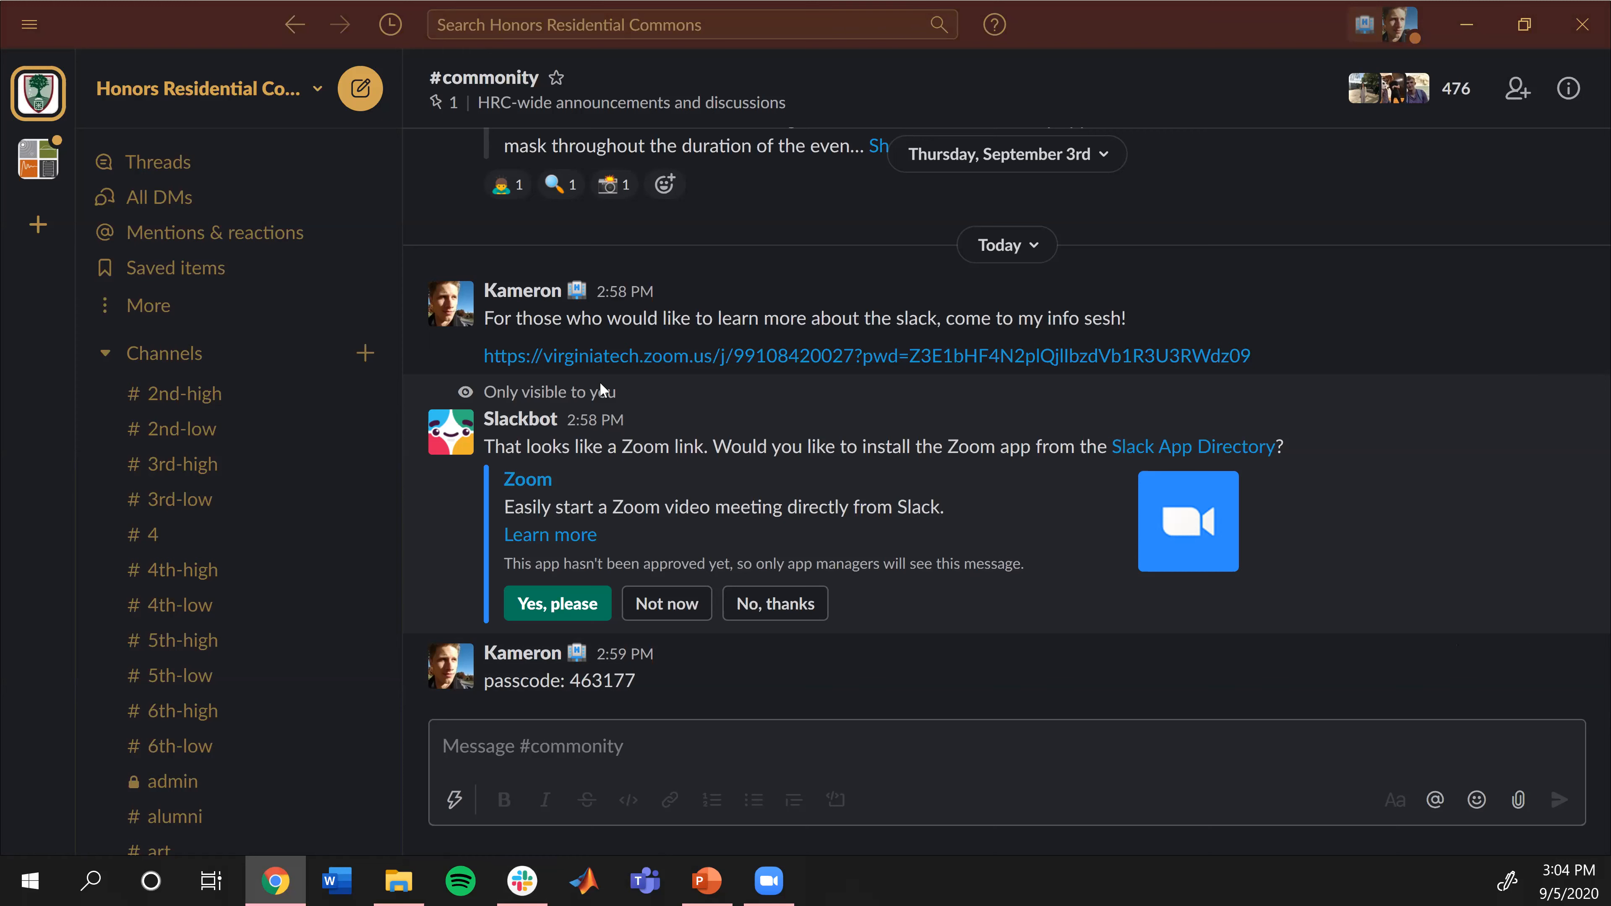
left_click(814, 185)
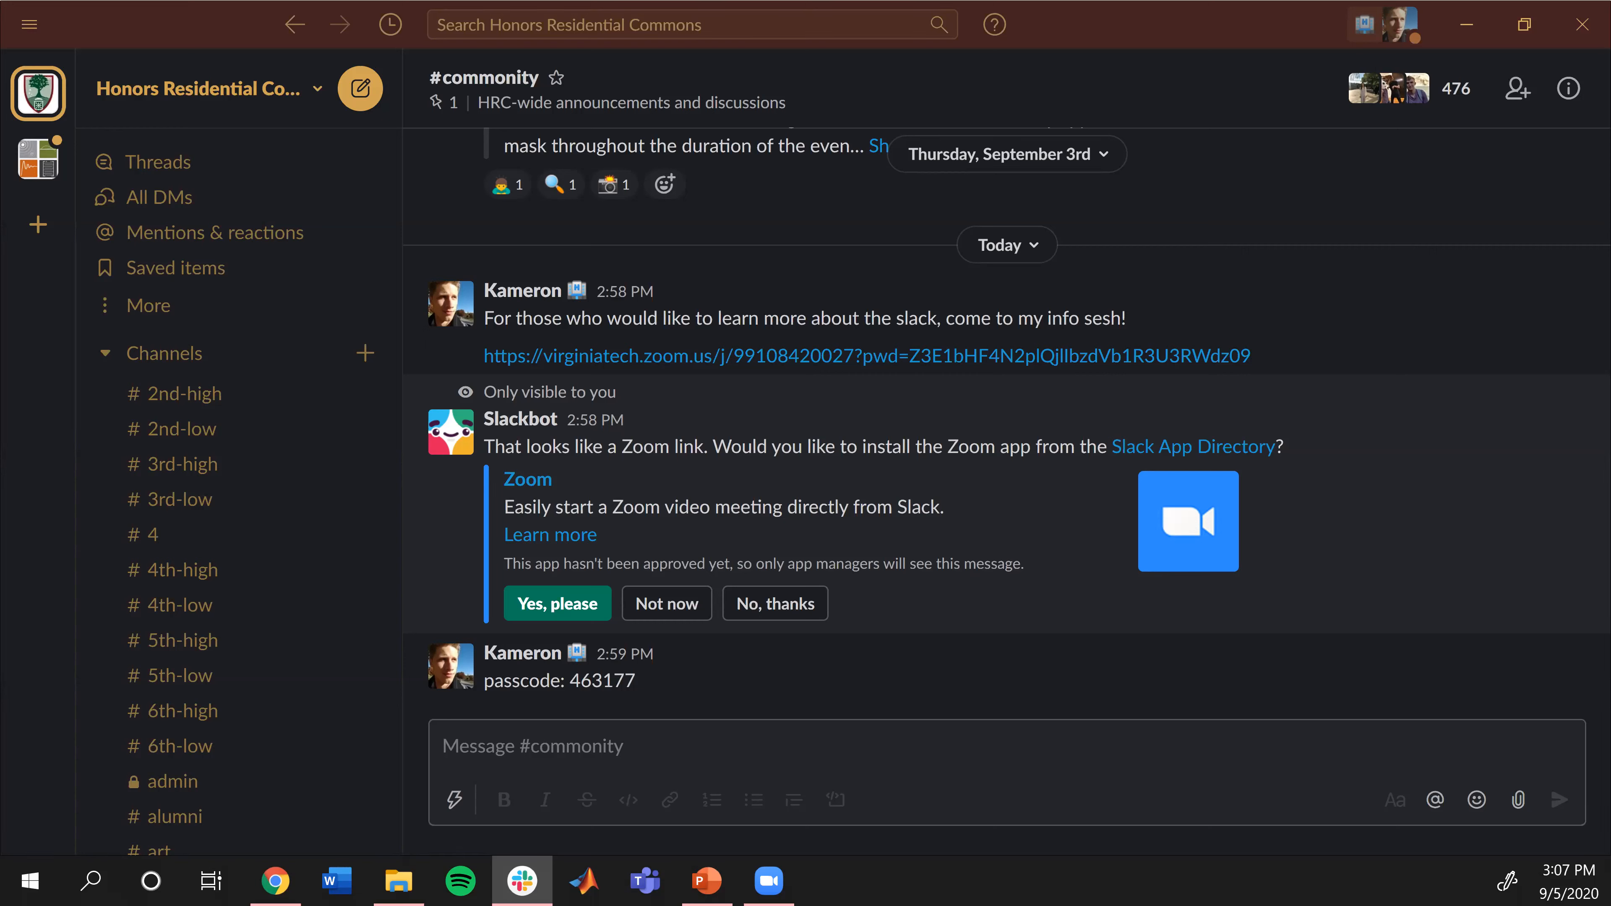
key("alt+Tab")
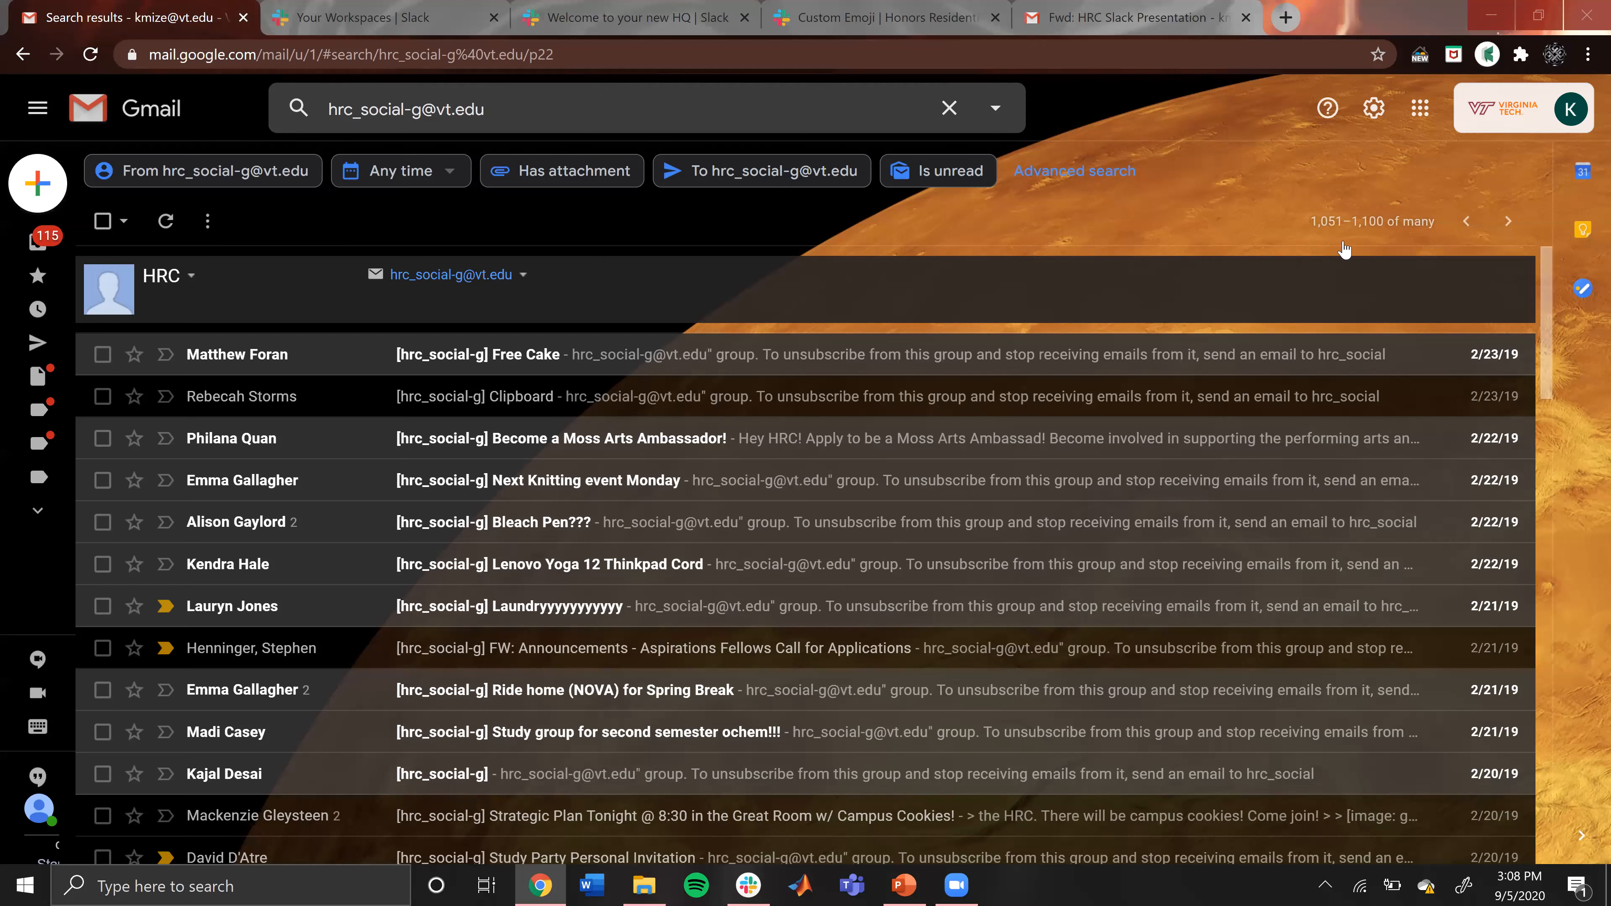
left_click(1398, 222)
mouse_move(1413, 230)
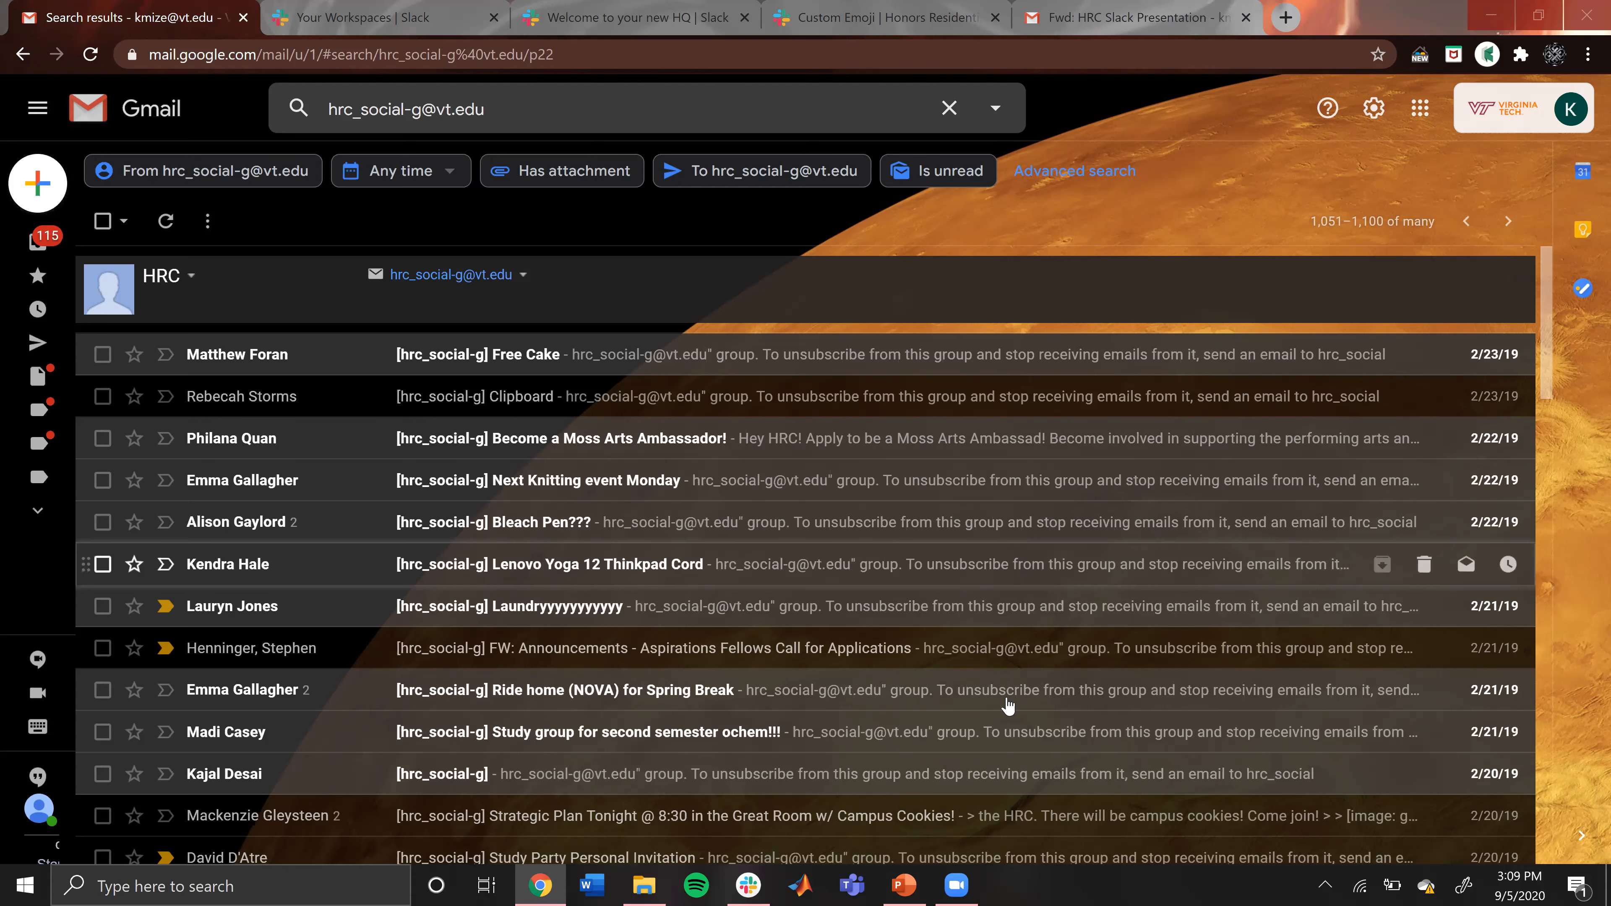
left_click(756, 880)
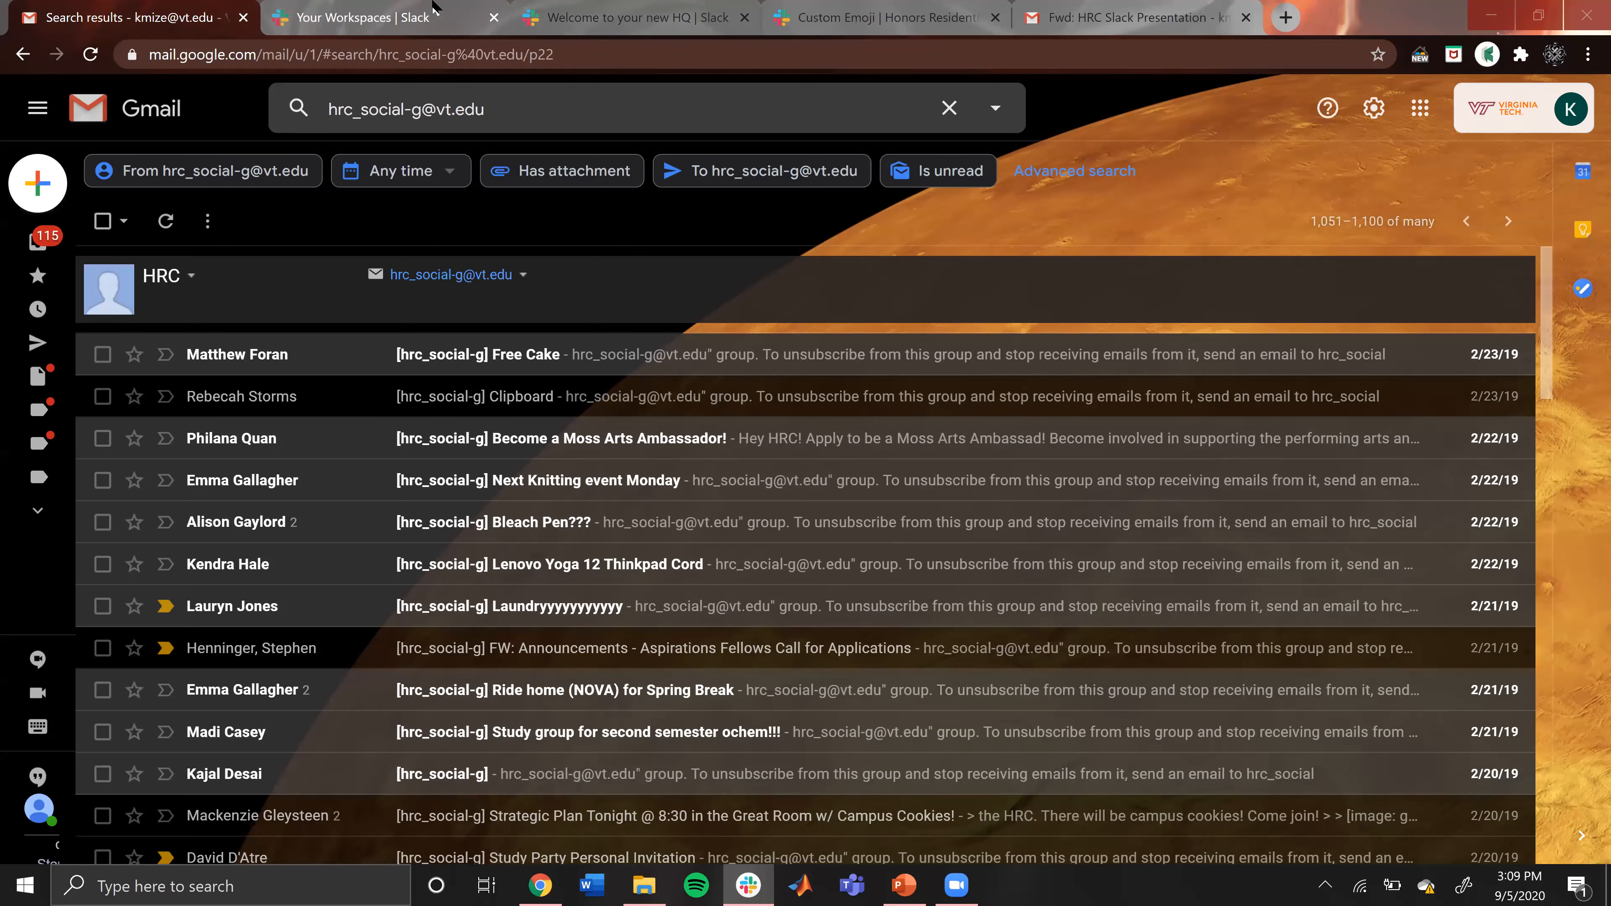
- On the Slack website, go from the welcome page through Try for Free to the form for signing in to an existing team
left_click(441, 12)
left_click(659, 29)
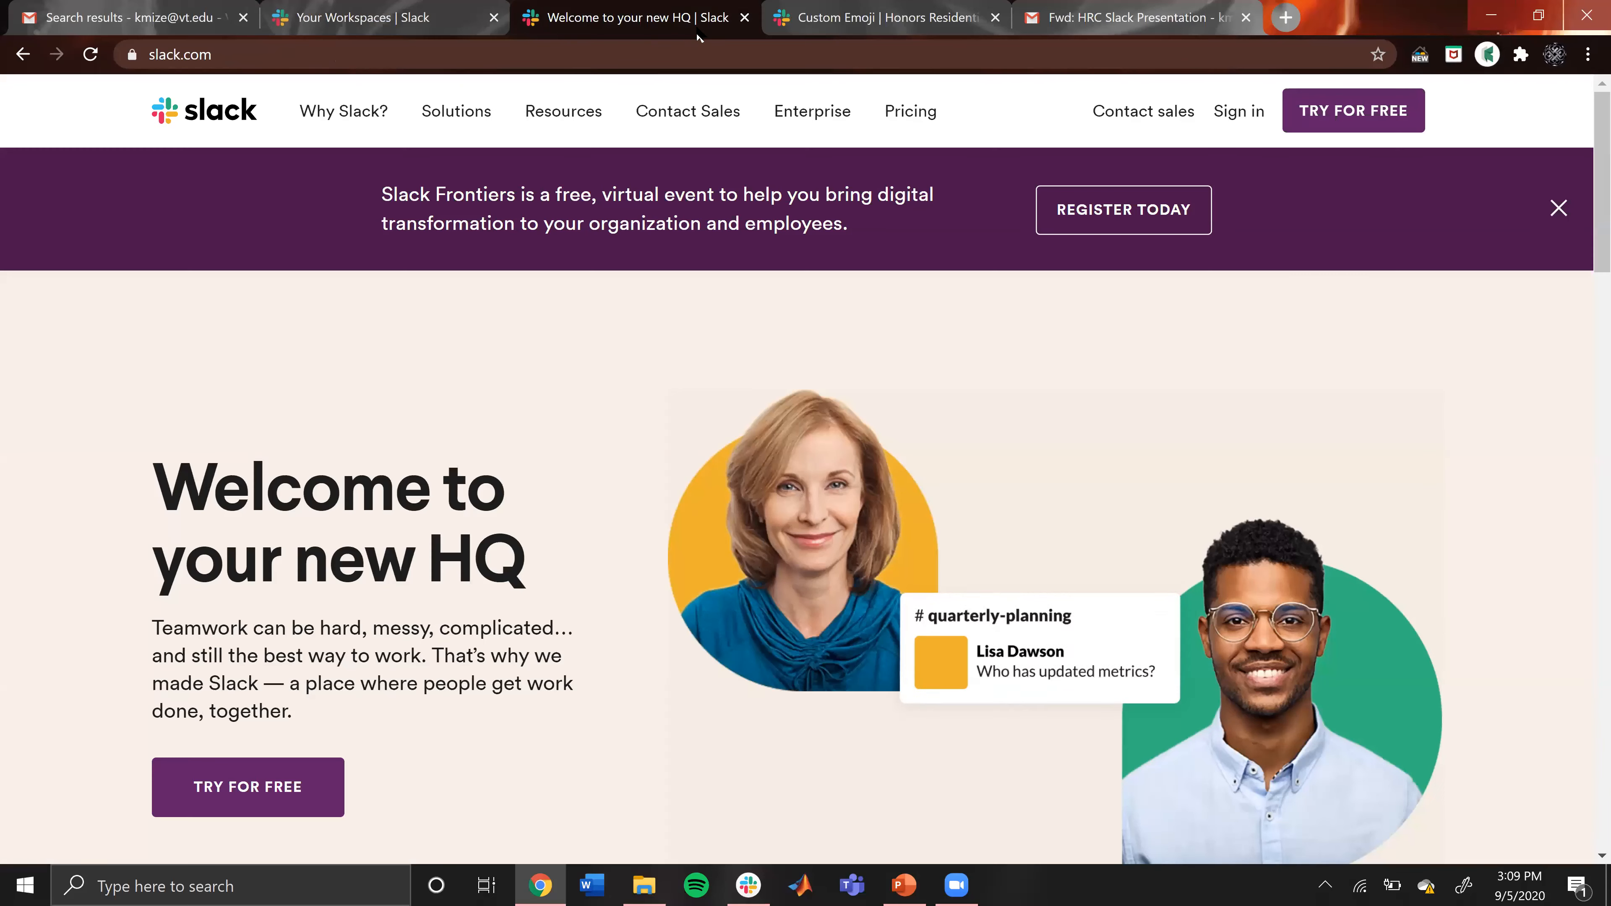
left_click(1338, 112)
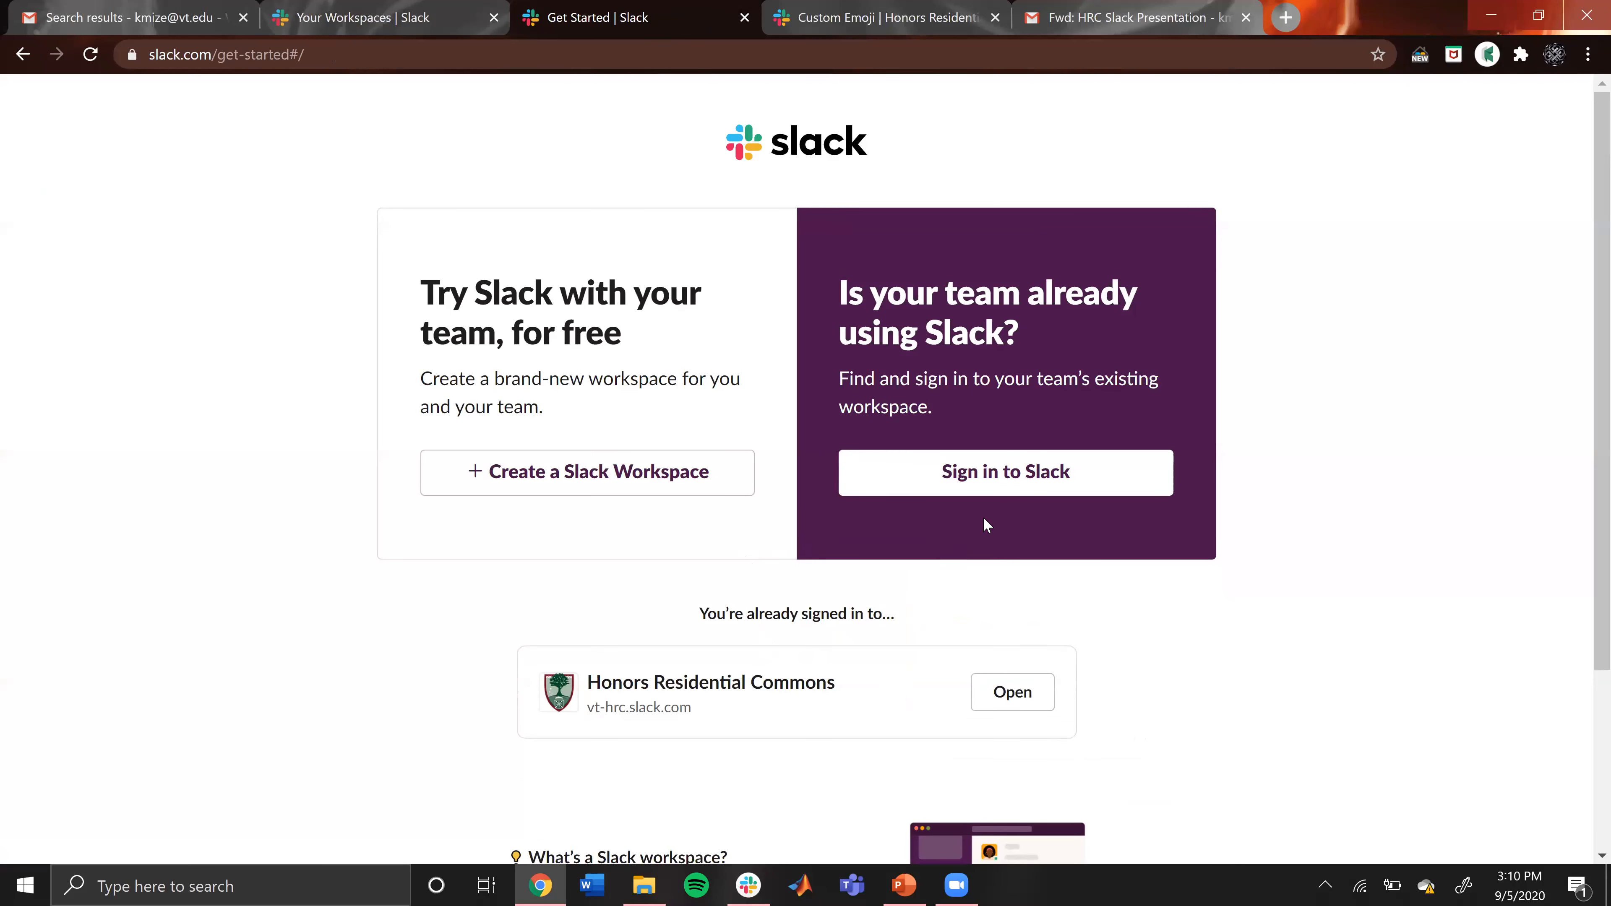
left_click(1007, 486)
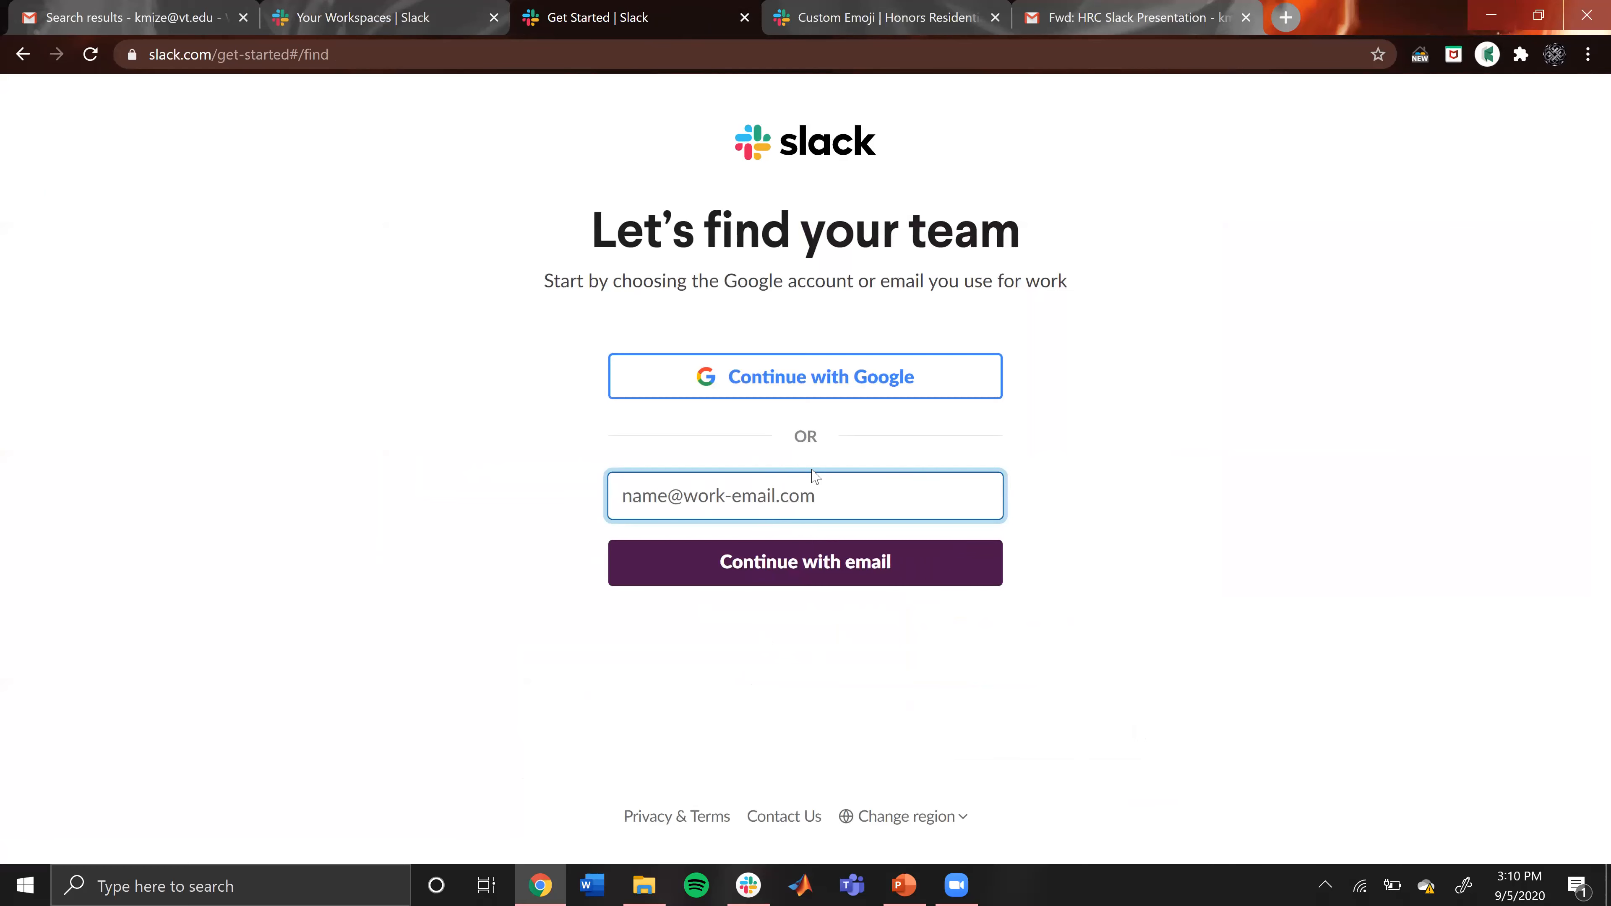
- Return to the Get Started page and review the workspace options, including the signed-in Honors Residential Commons entry
left_click(23, 54)
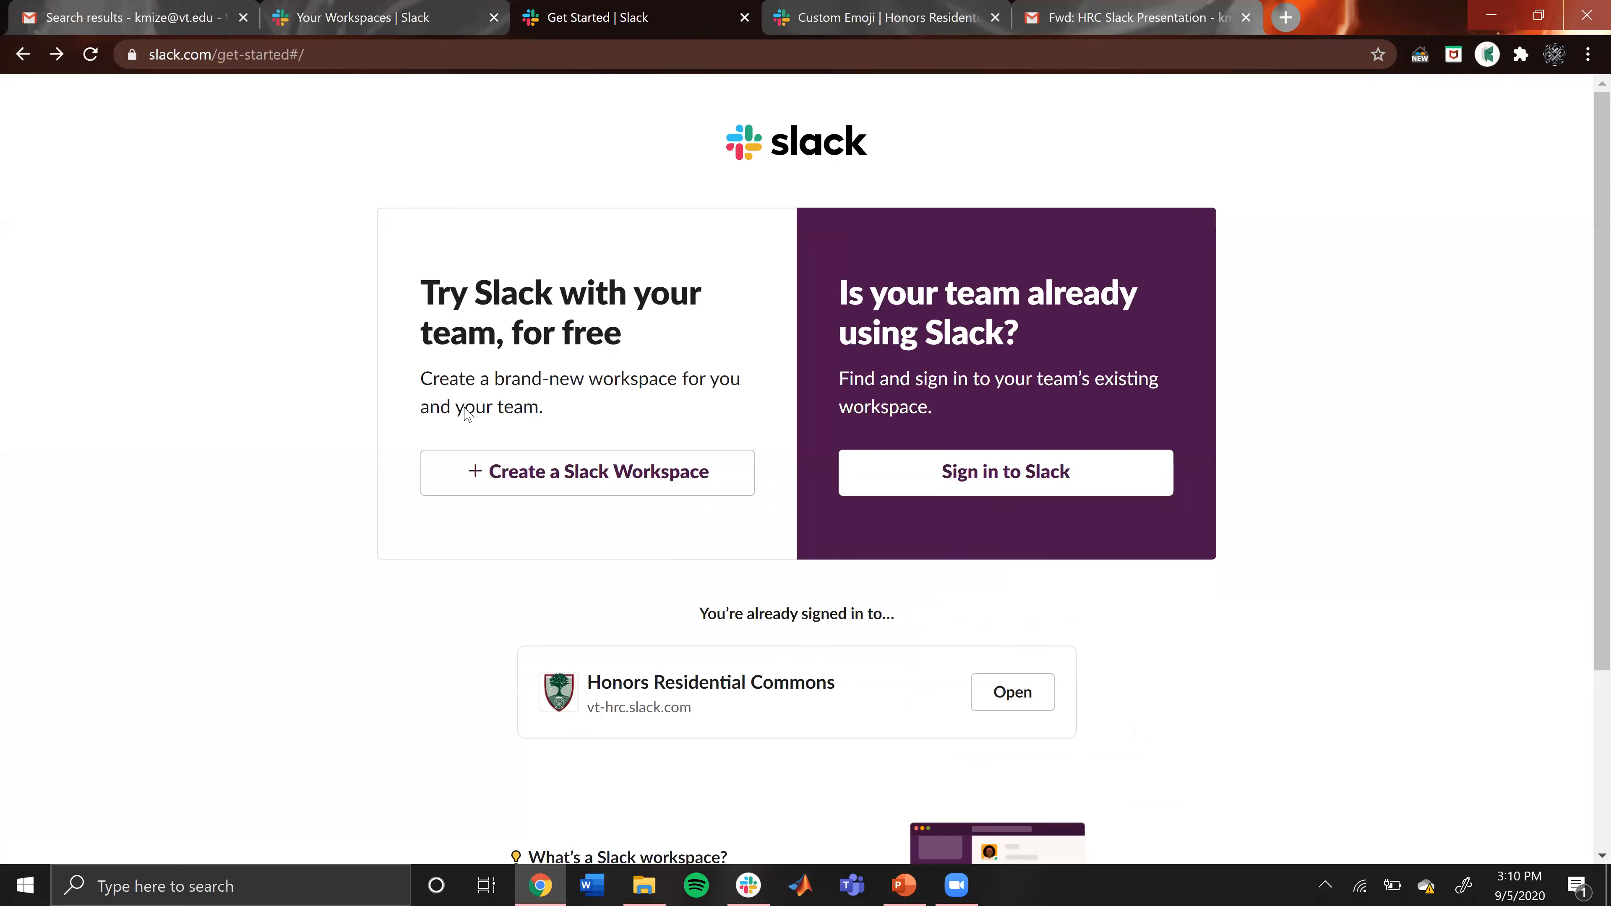
scroll(641, 468, "down", 4)
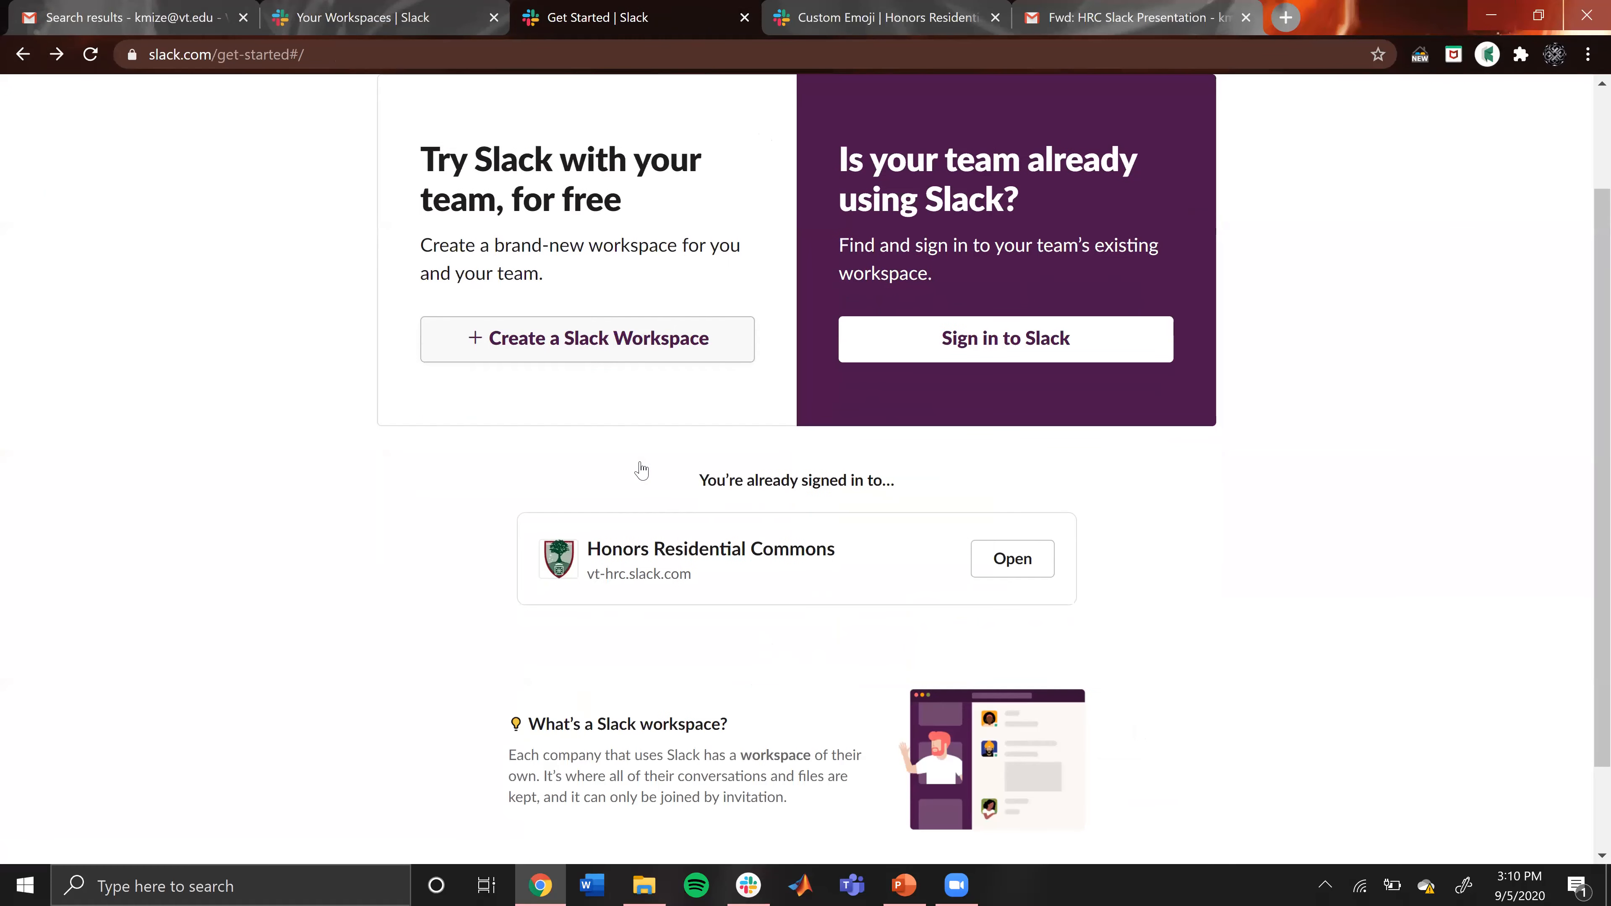
scroll(625, 336, "up", 2)
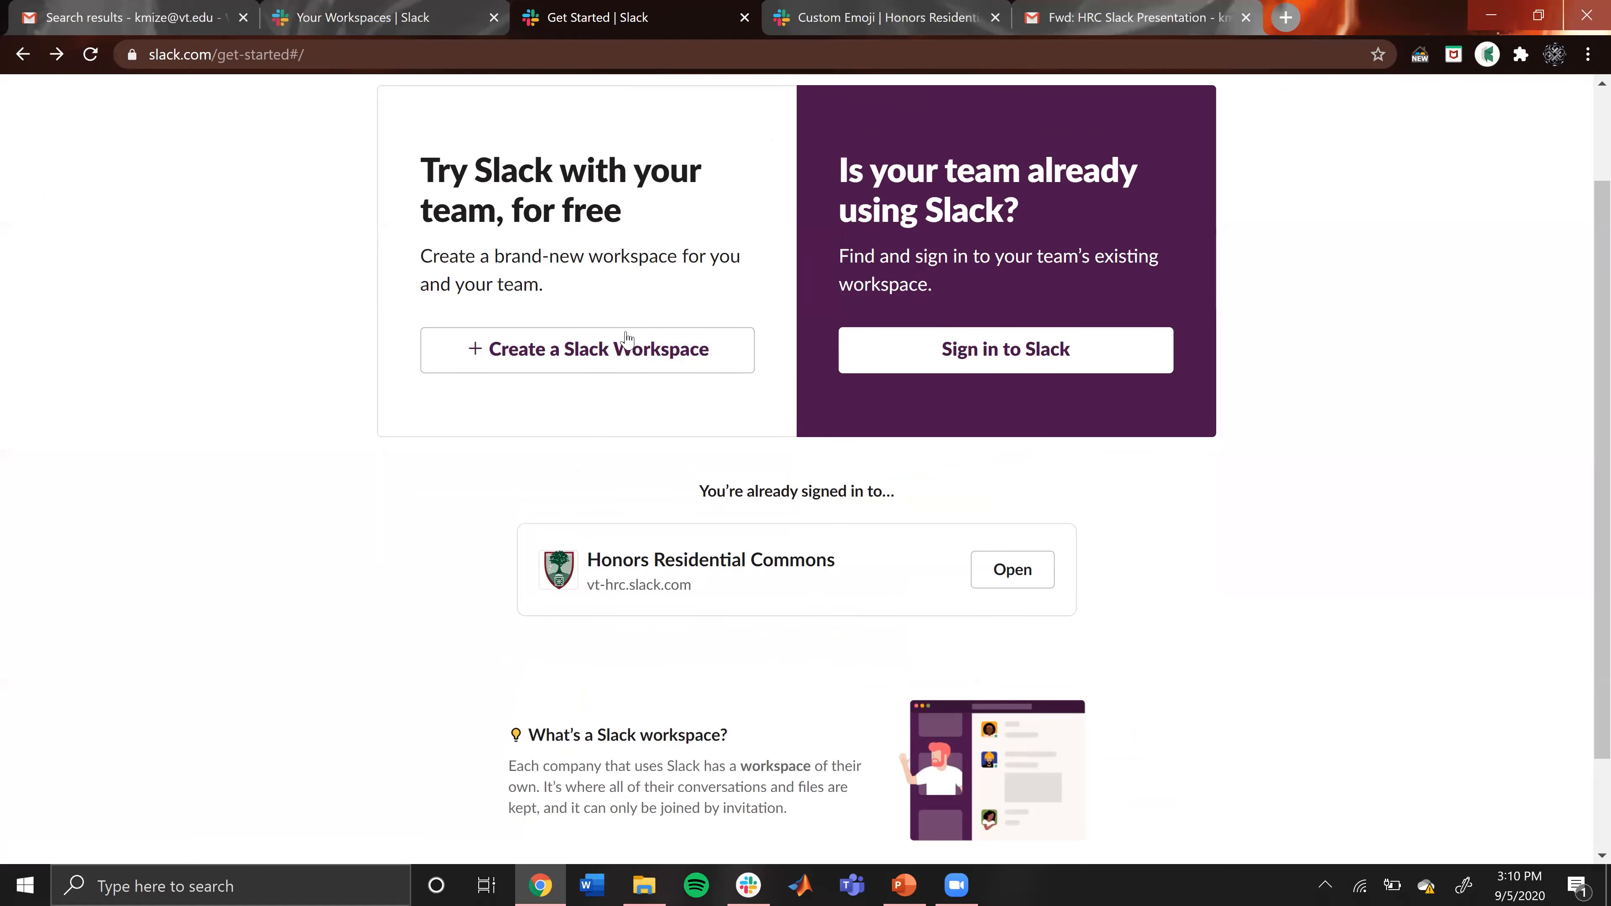
scroll(751, 288, "up", 2)
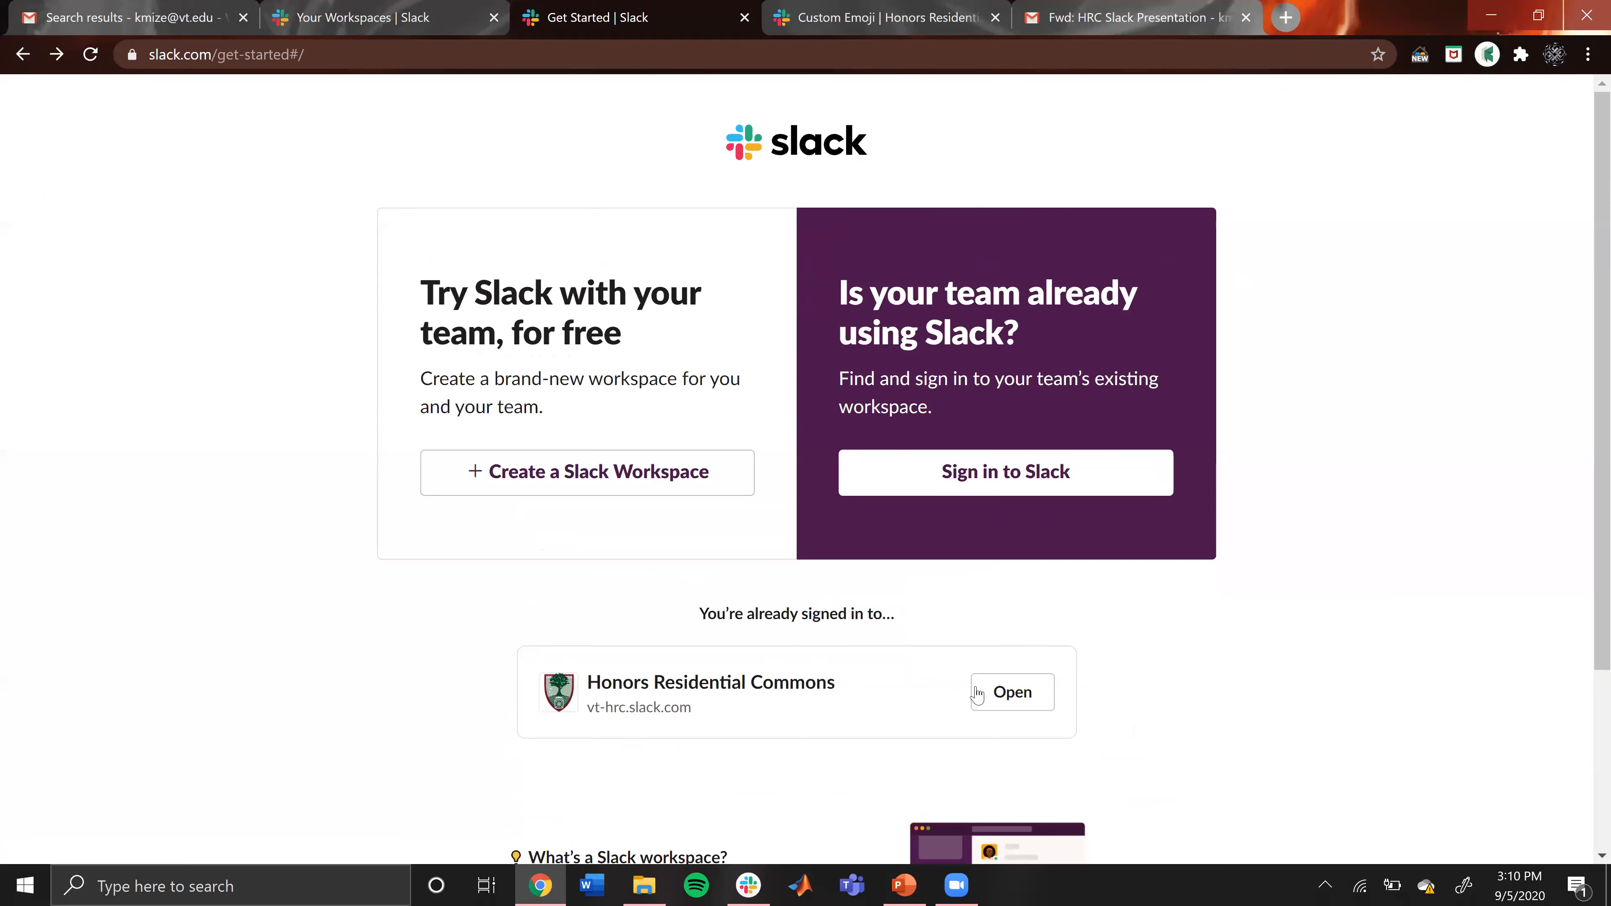
left_click(1017, 690)
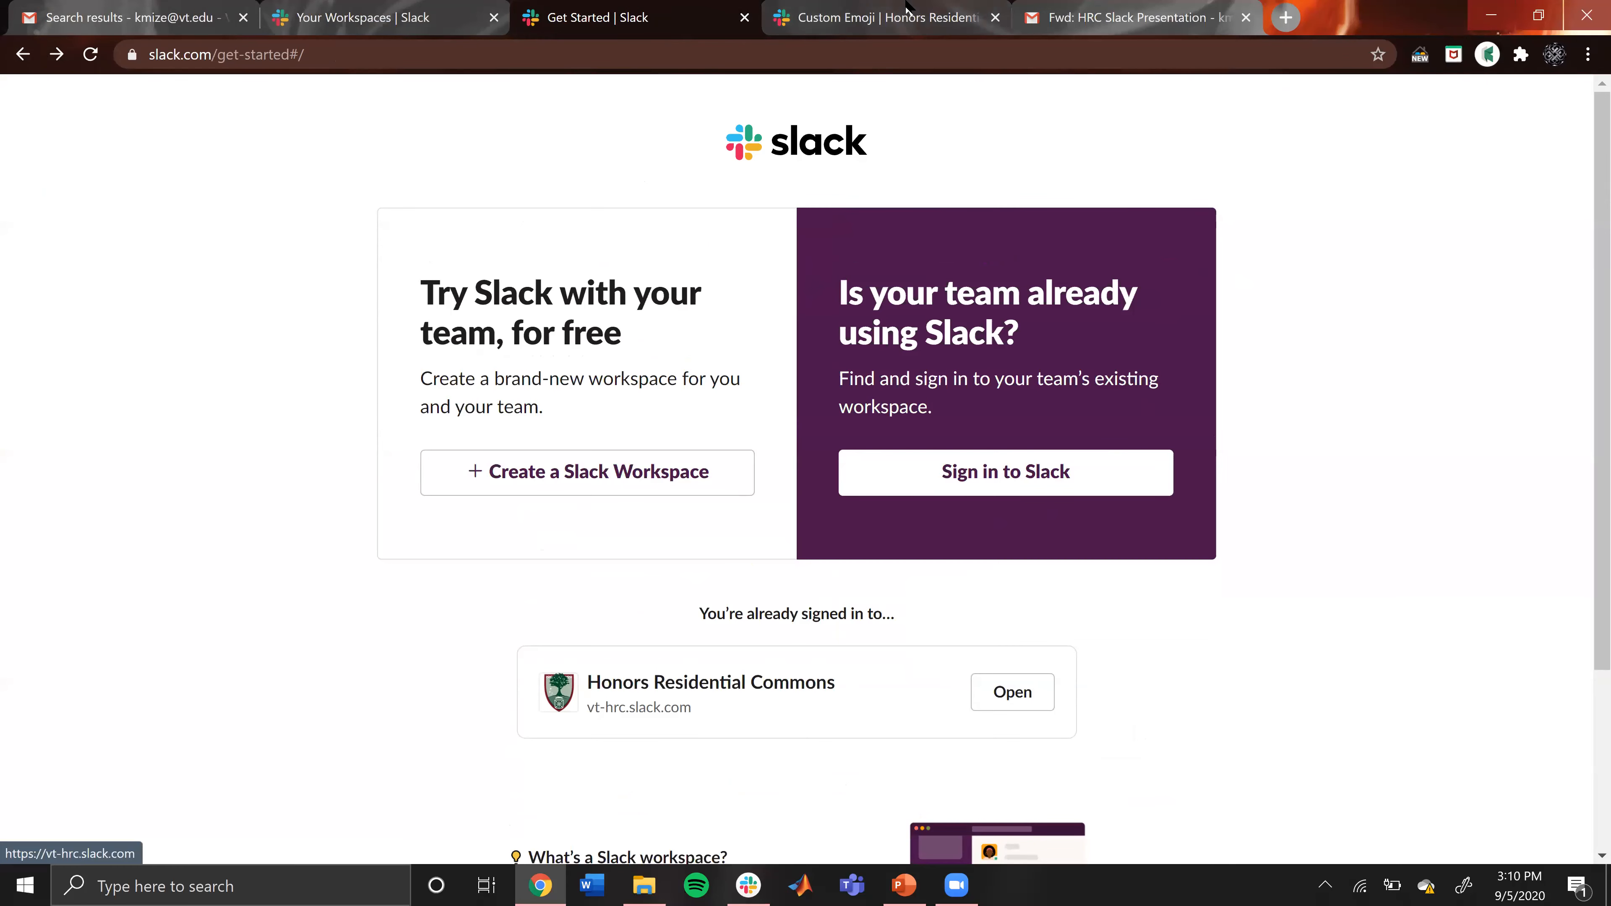
- View the Honors Residential Commons custom emoji page and the Your Workspaces list
left_click(907, 17)
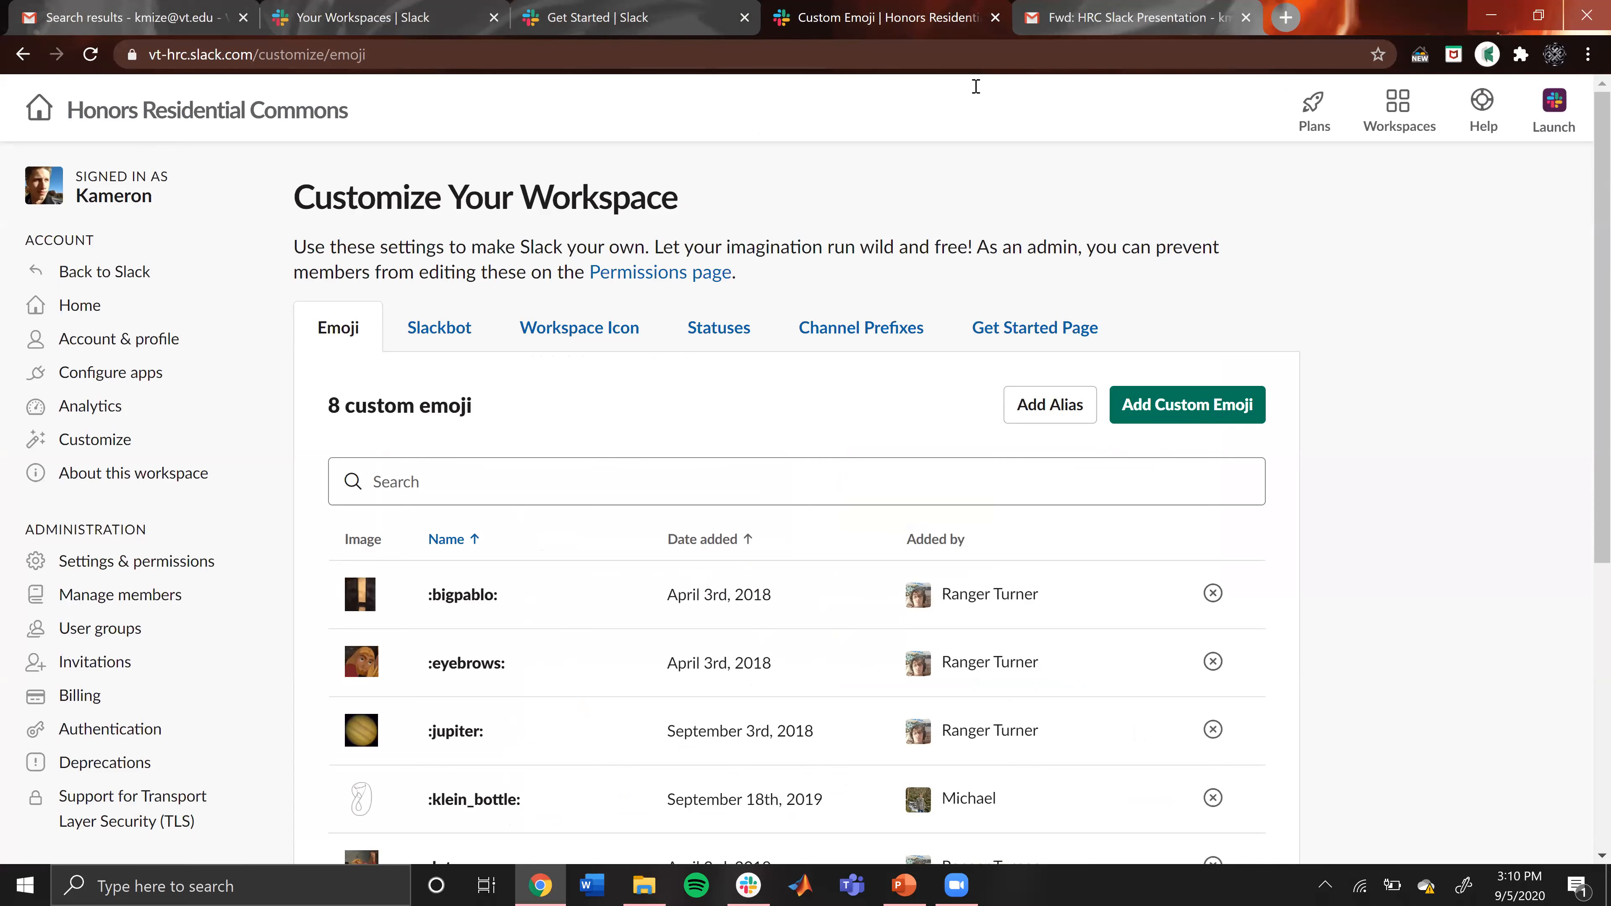
left_click(587, 7)
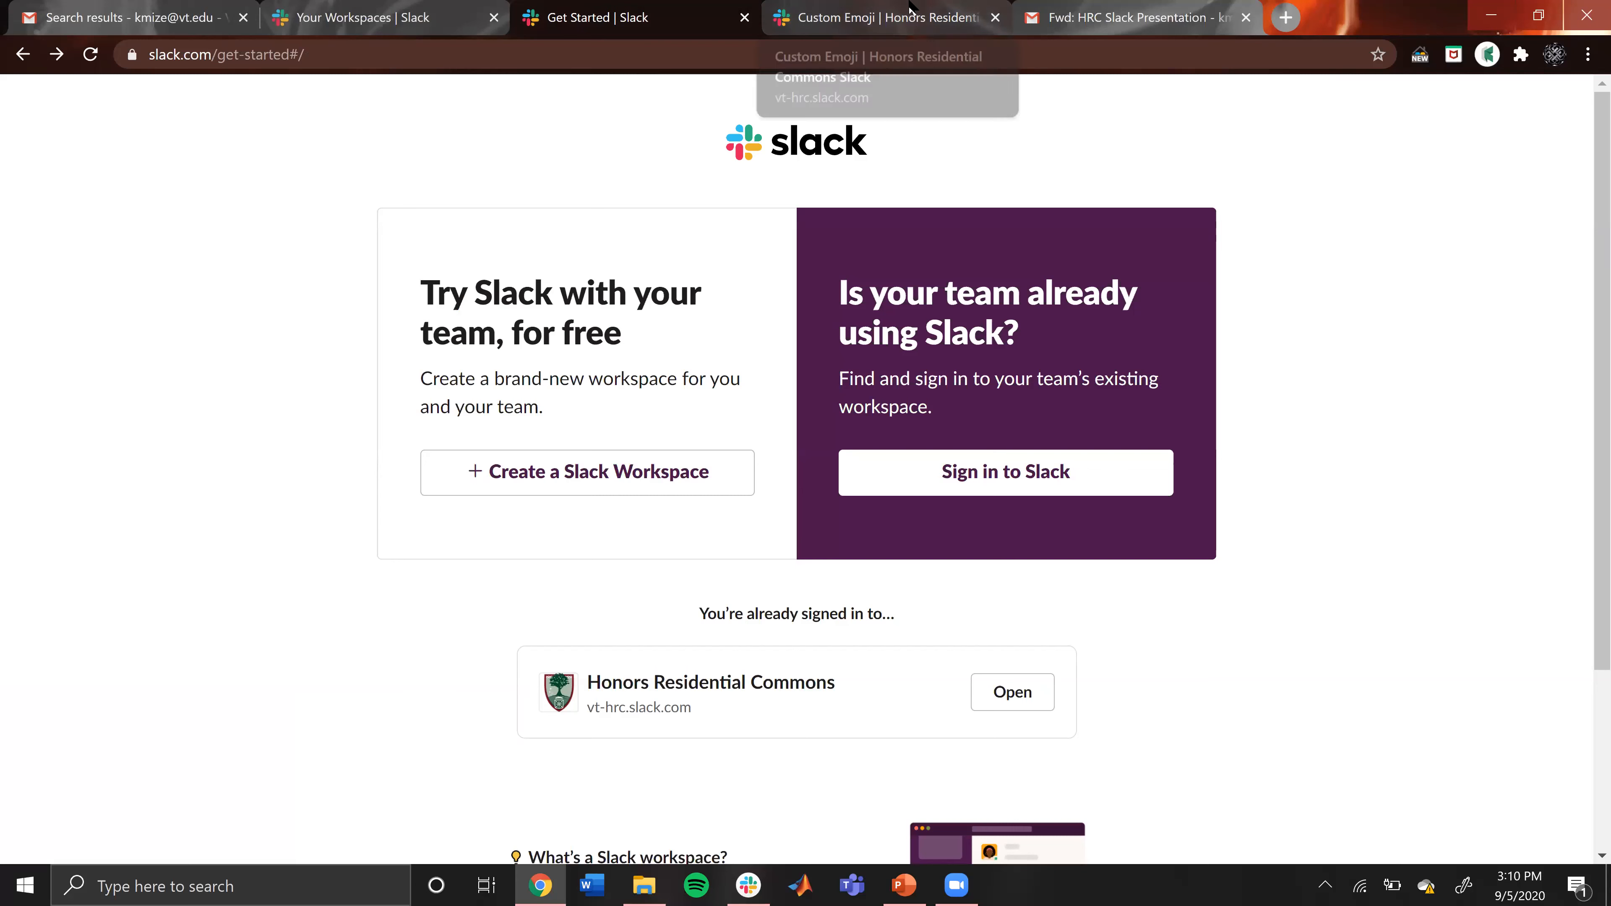
left_click(378, 13)
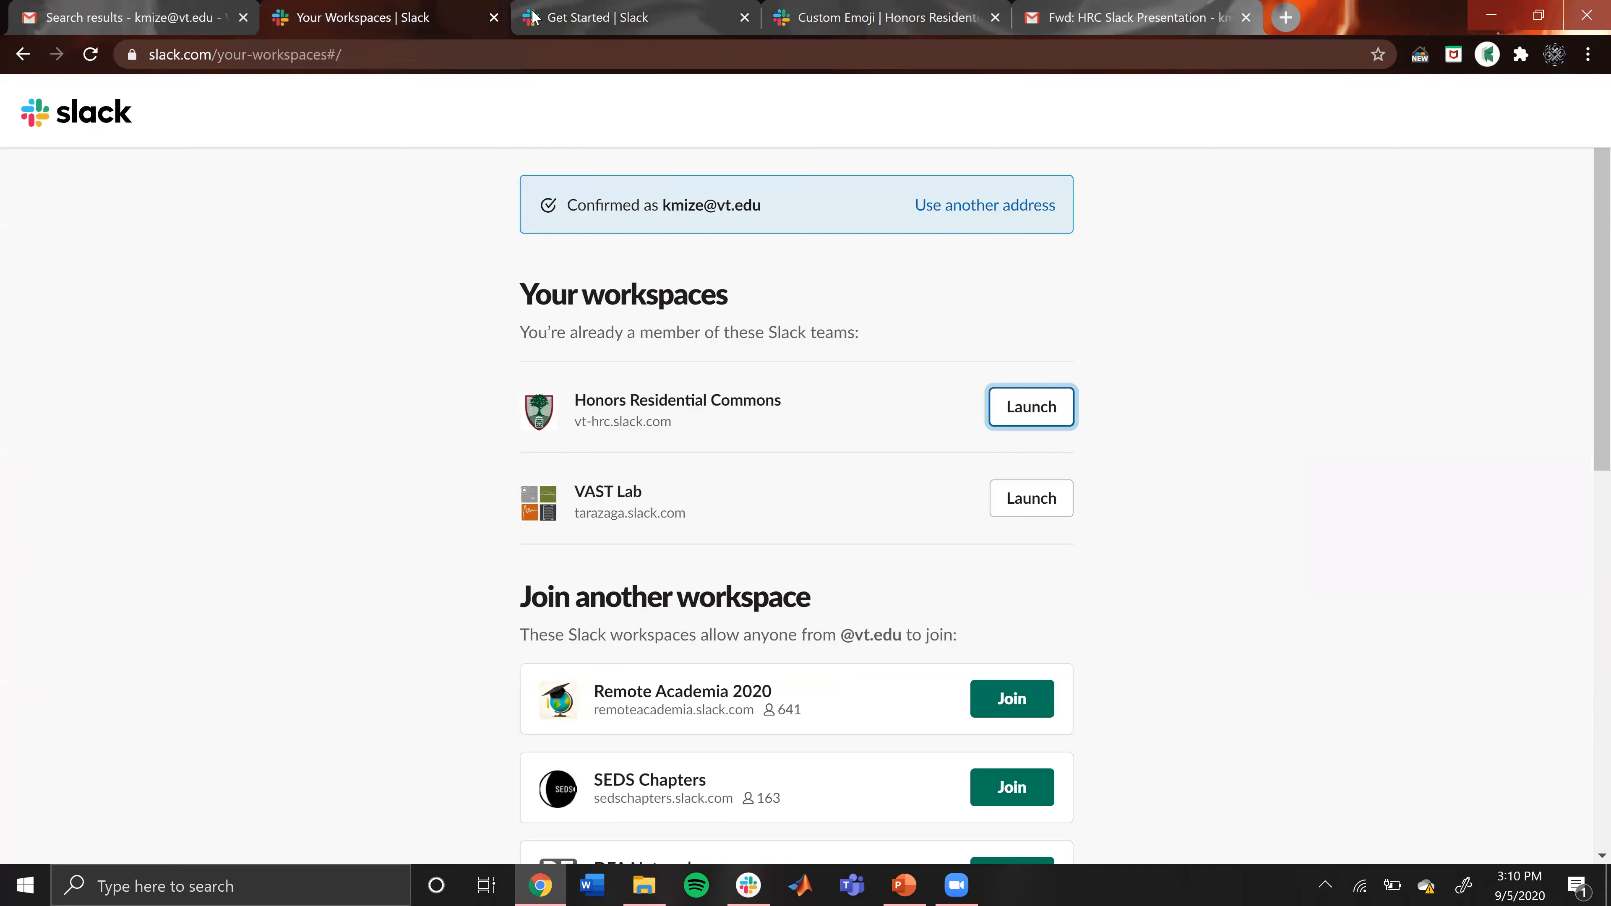
- Go back from the Get Started page to the Slack home page and open the Download page among its resources
left_click(532, 17)
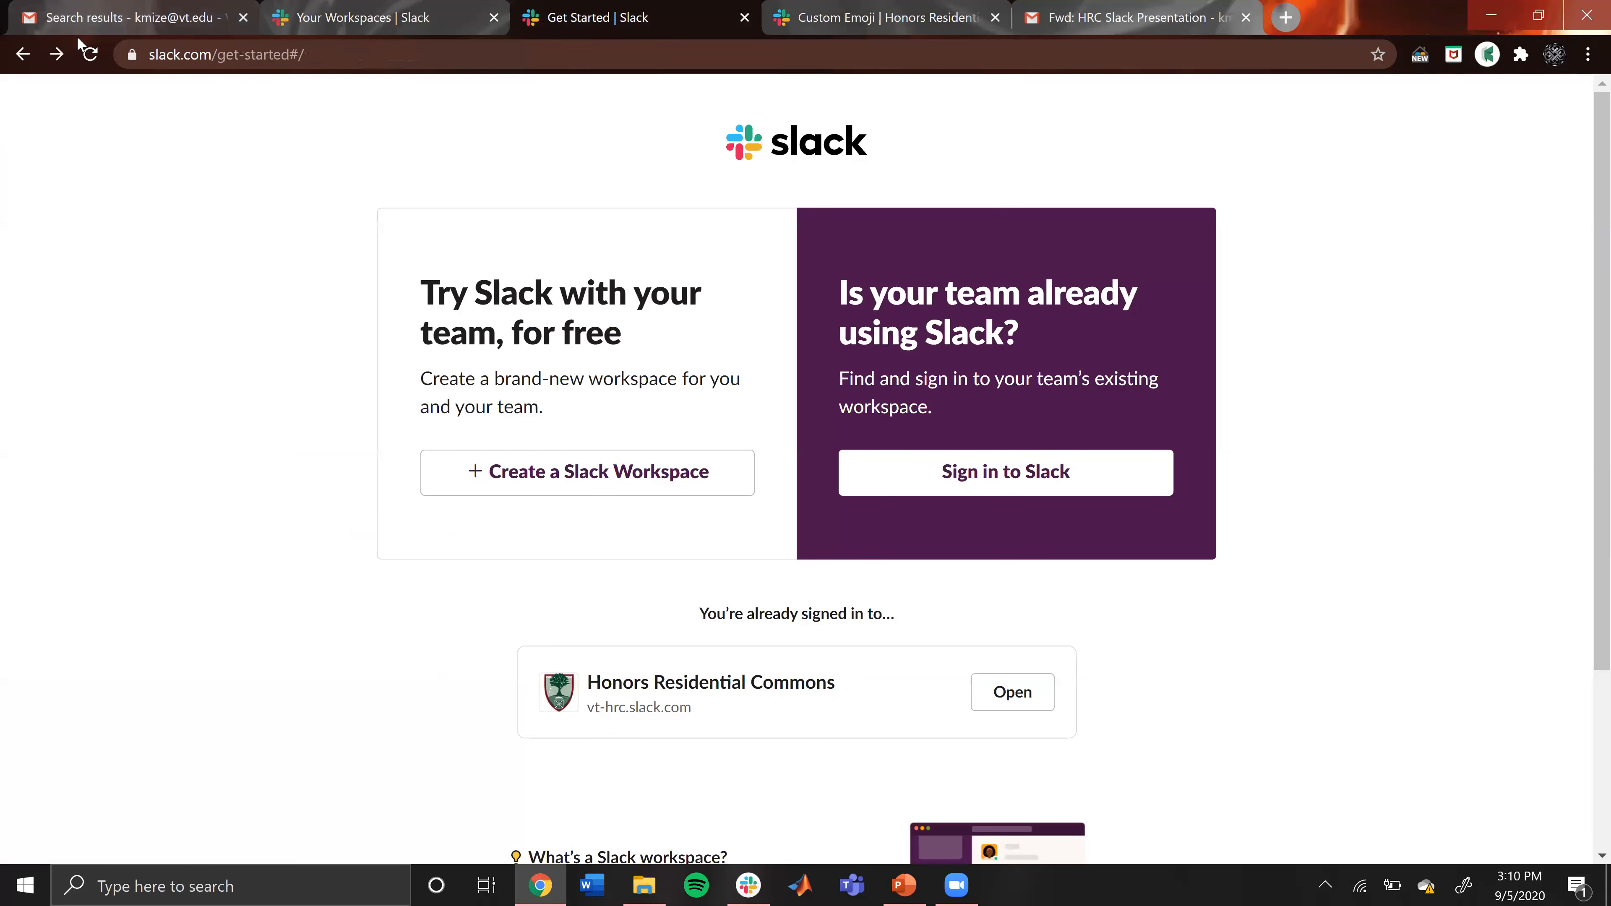
left_click(23, 56)
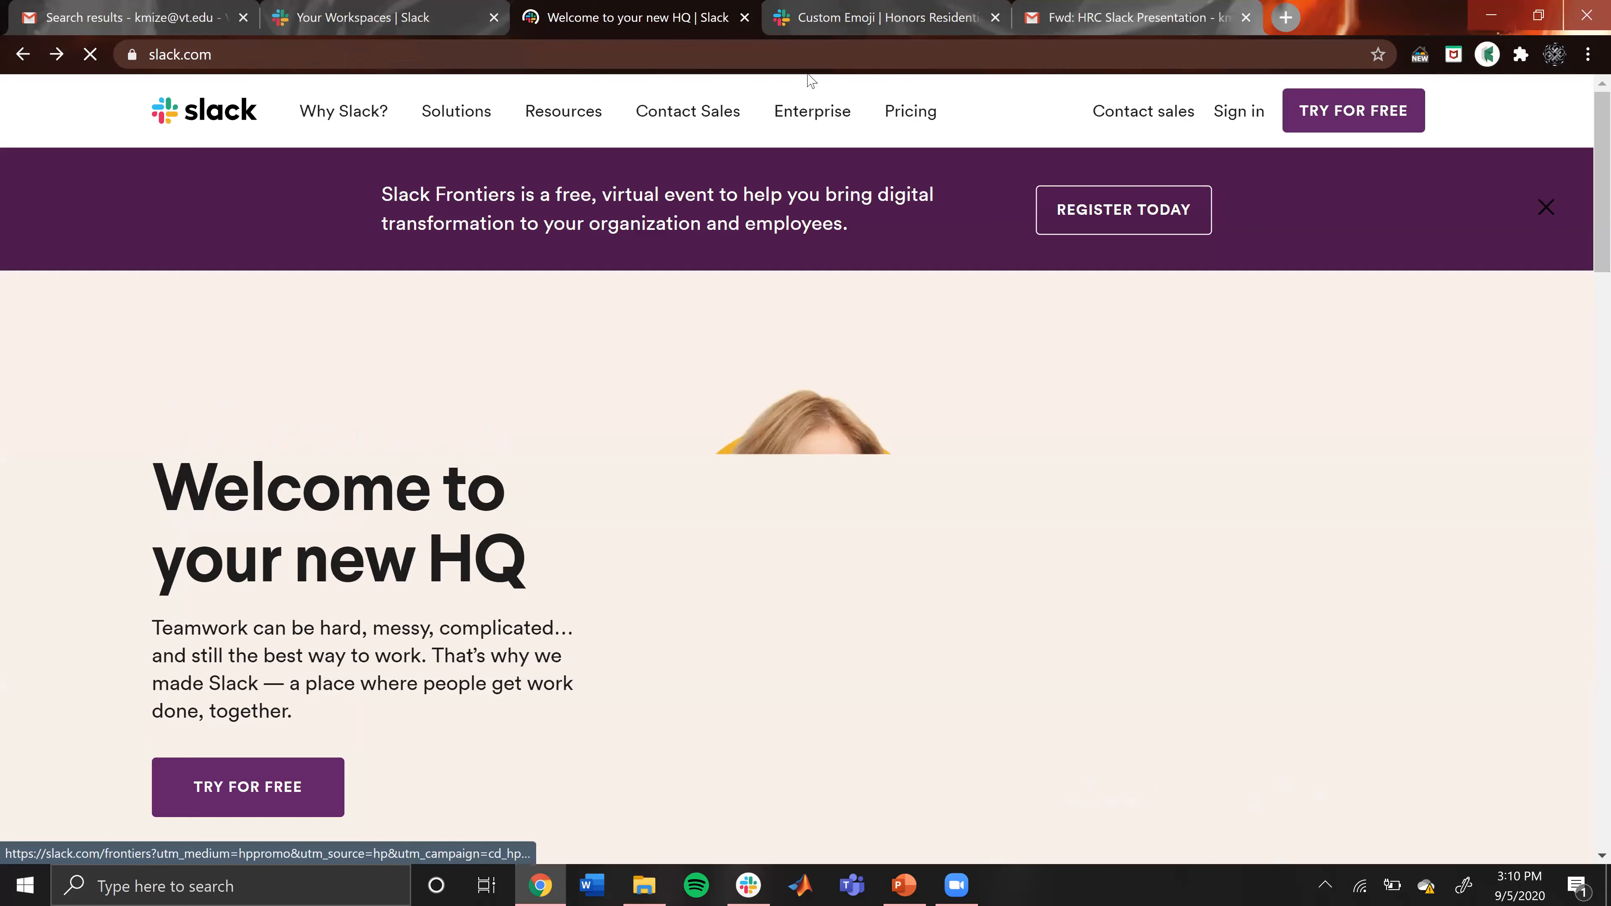
mouse_move(584, 119)
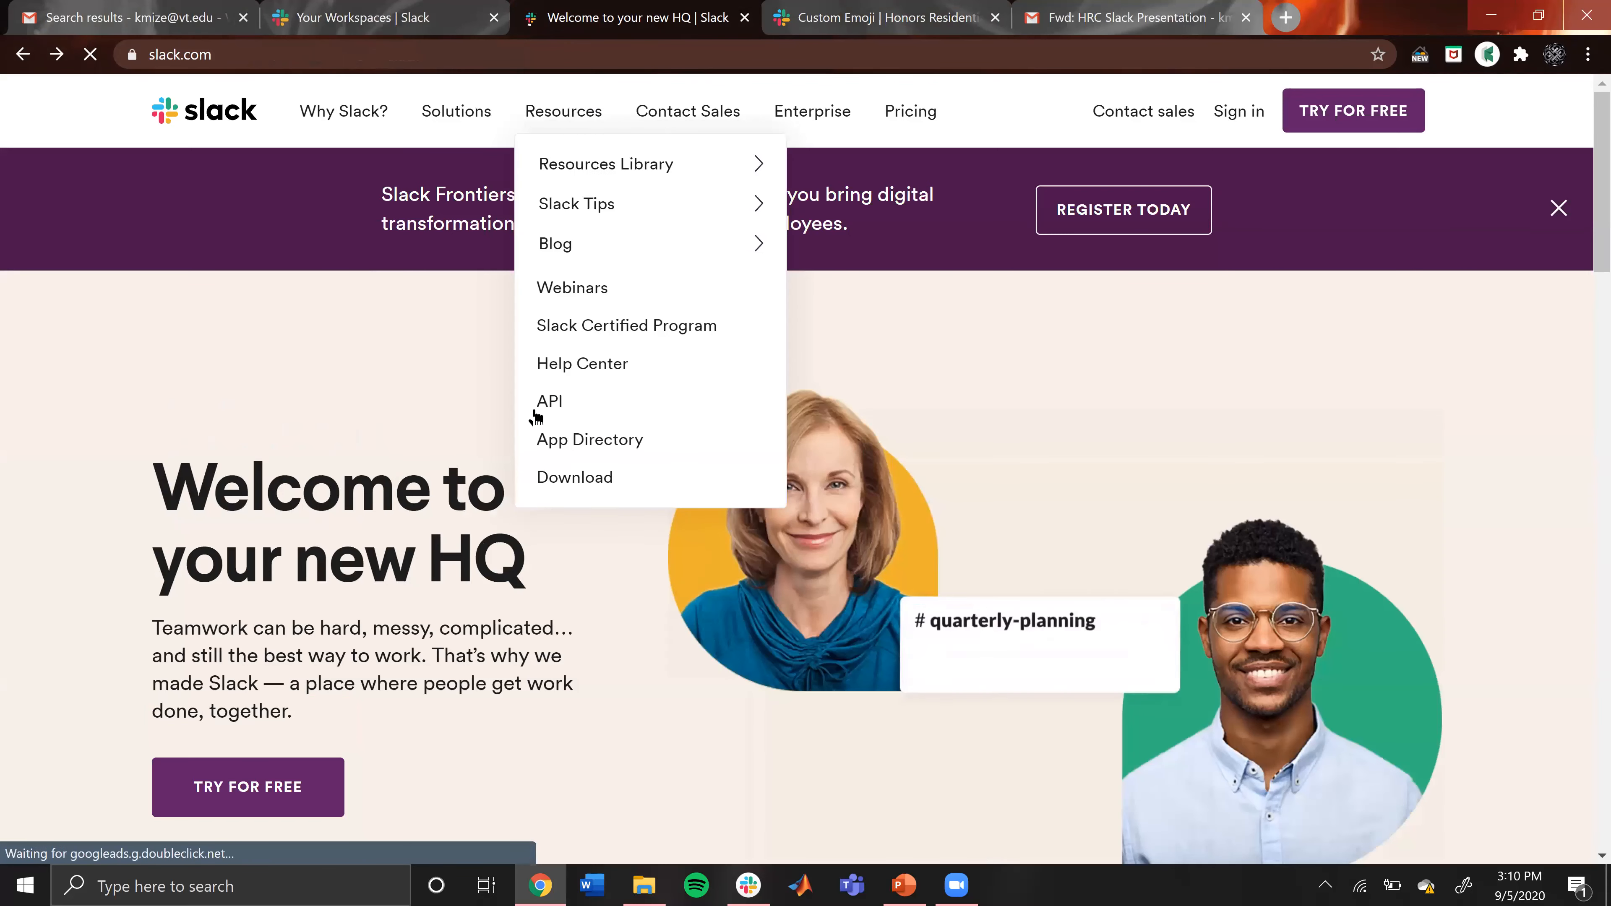
left_click(575, 479)
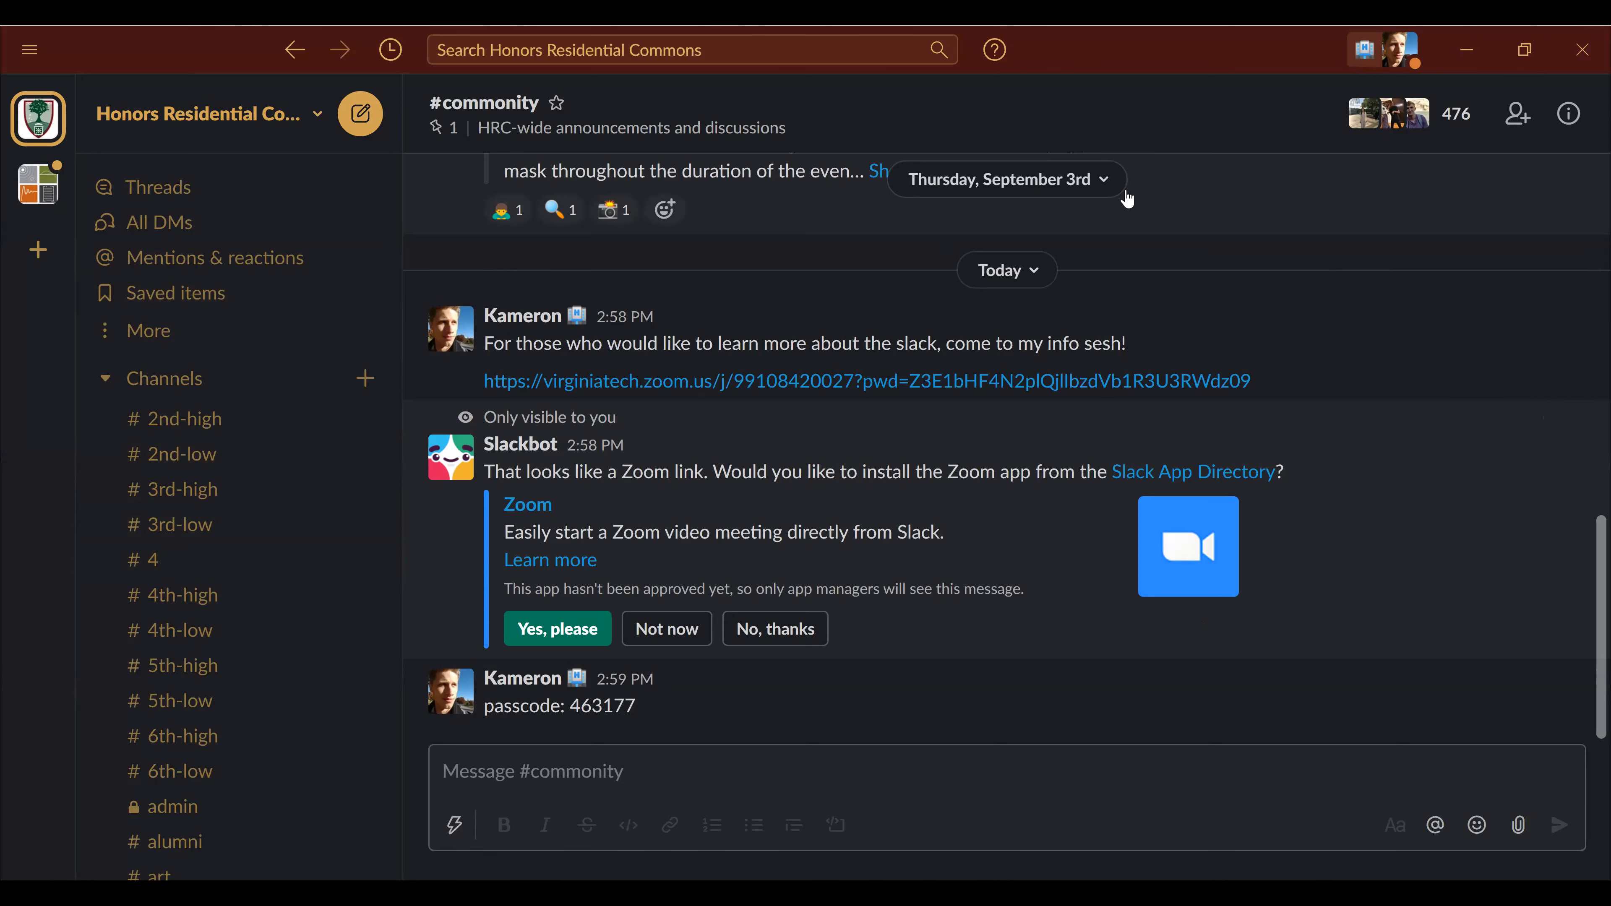
- In the Slack desktop app, view your own profile and set its status to "At a community event", clearing after 30 minutes
left_click(1405, 62)
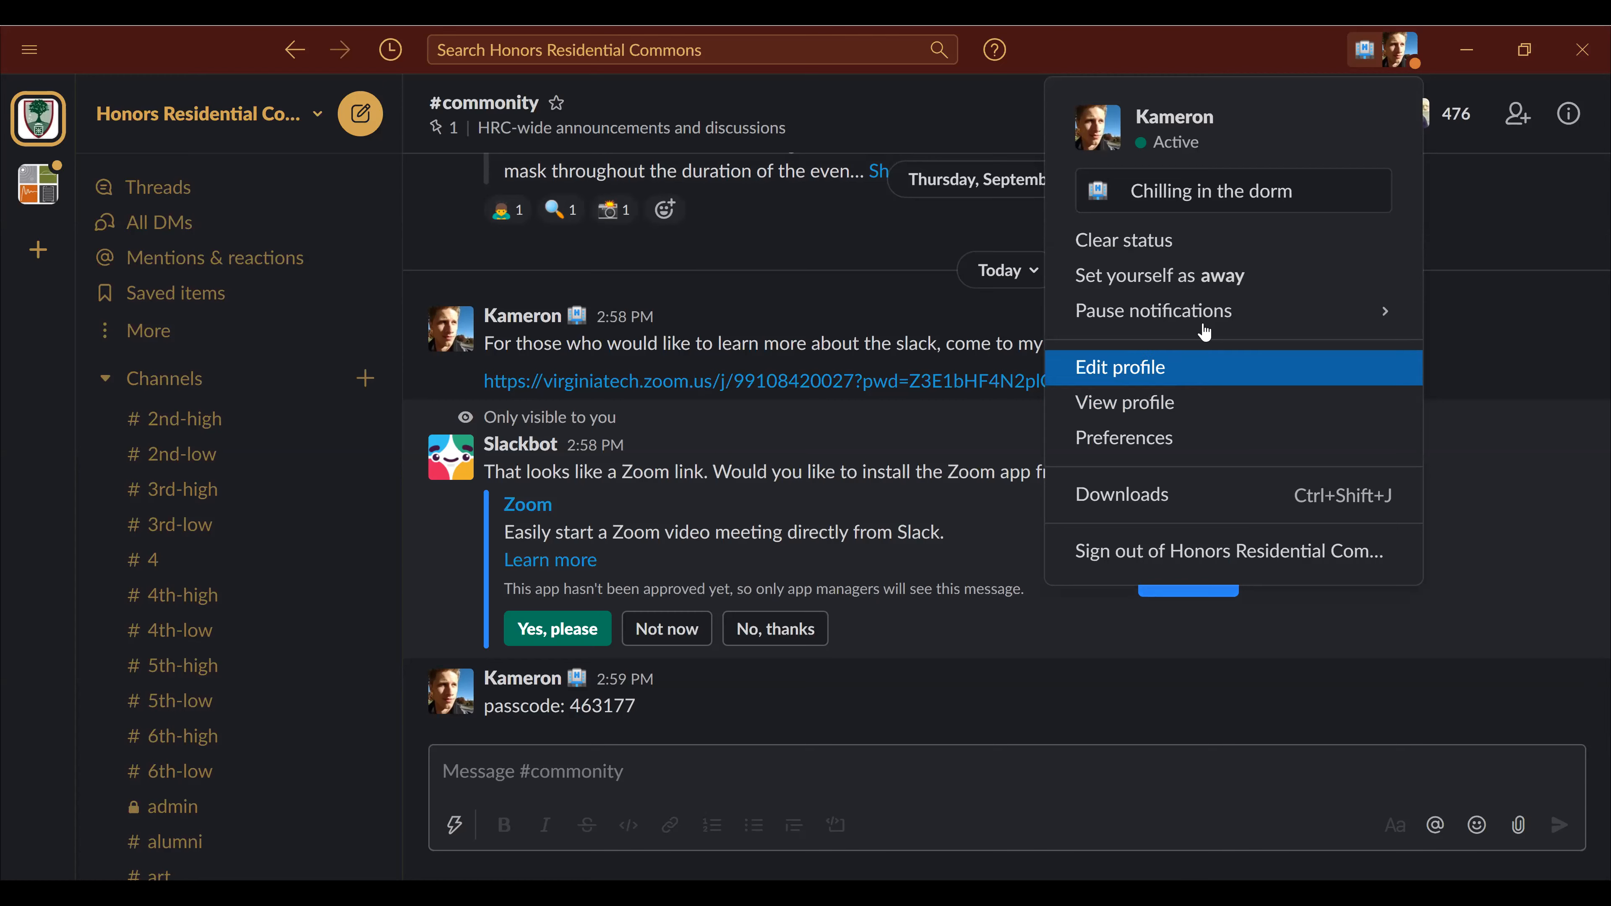
left_click(1170, 407)
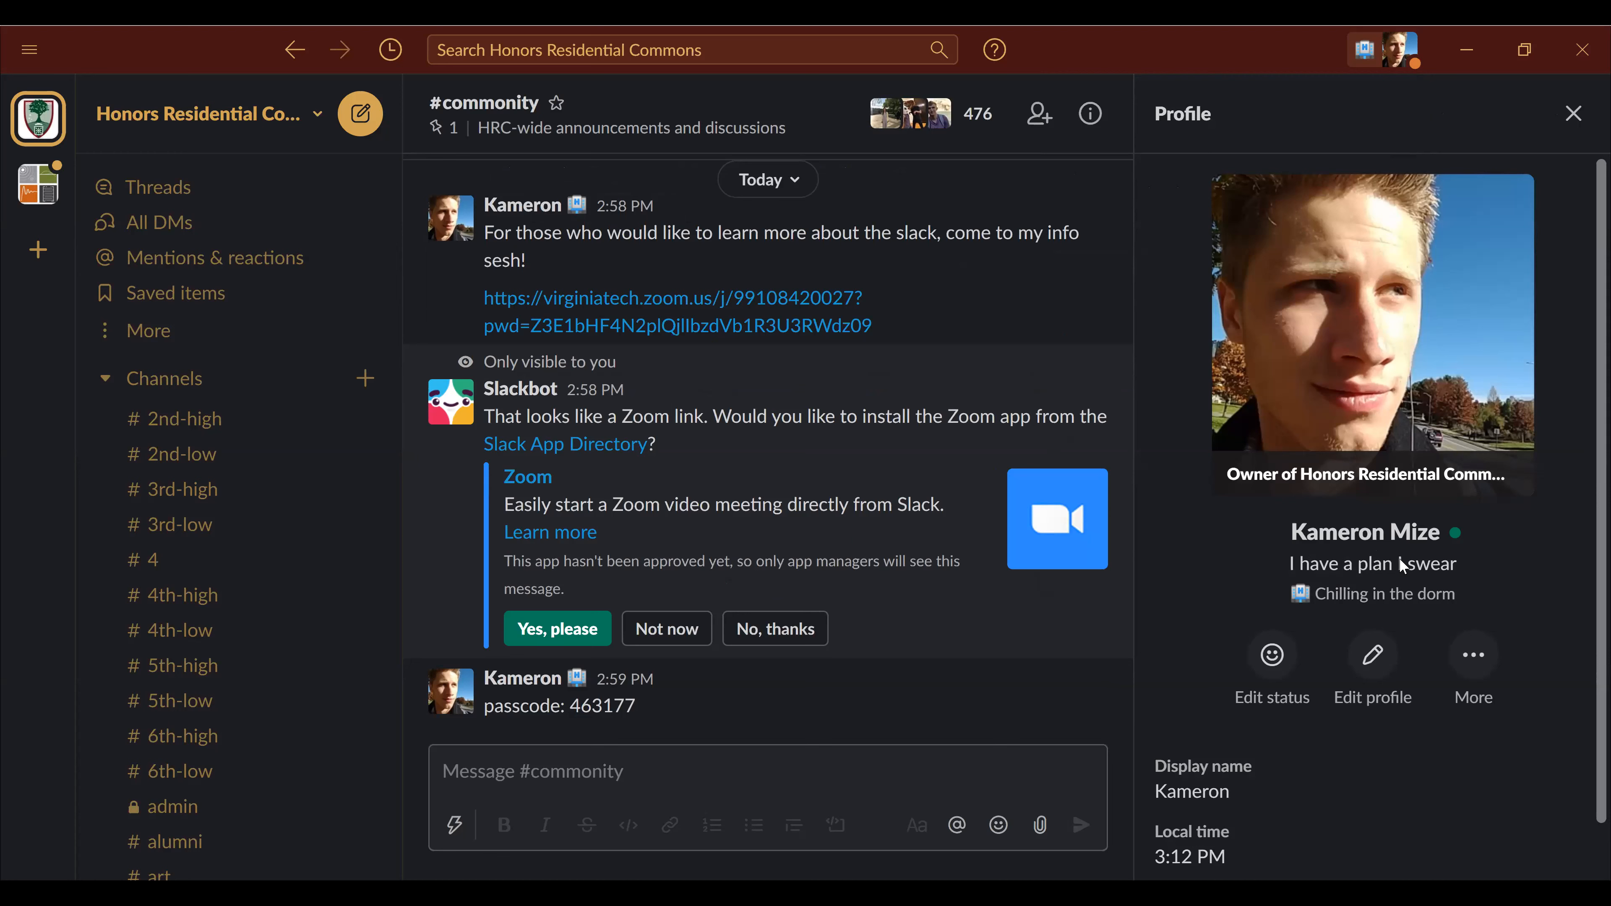
left_click(1273, 655)
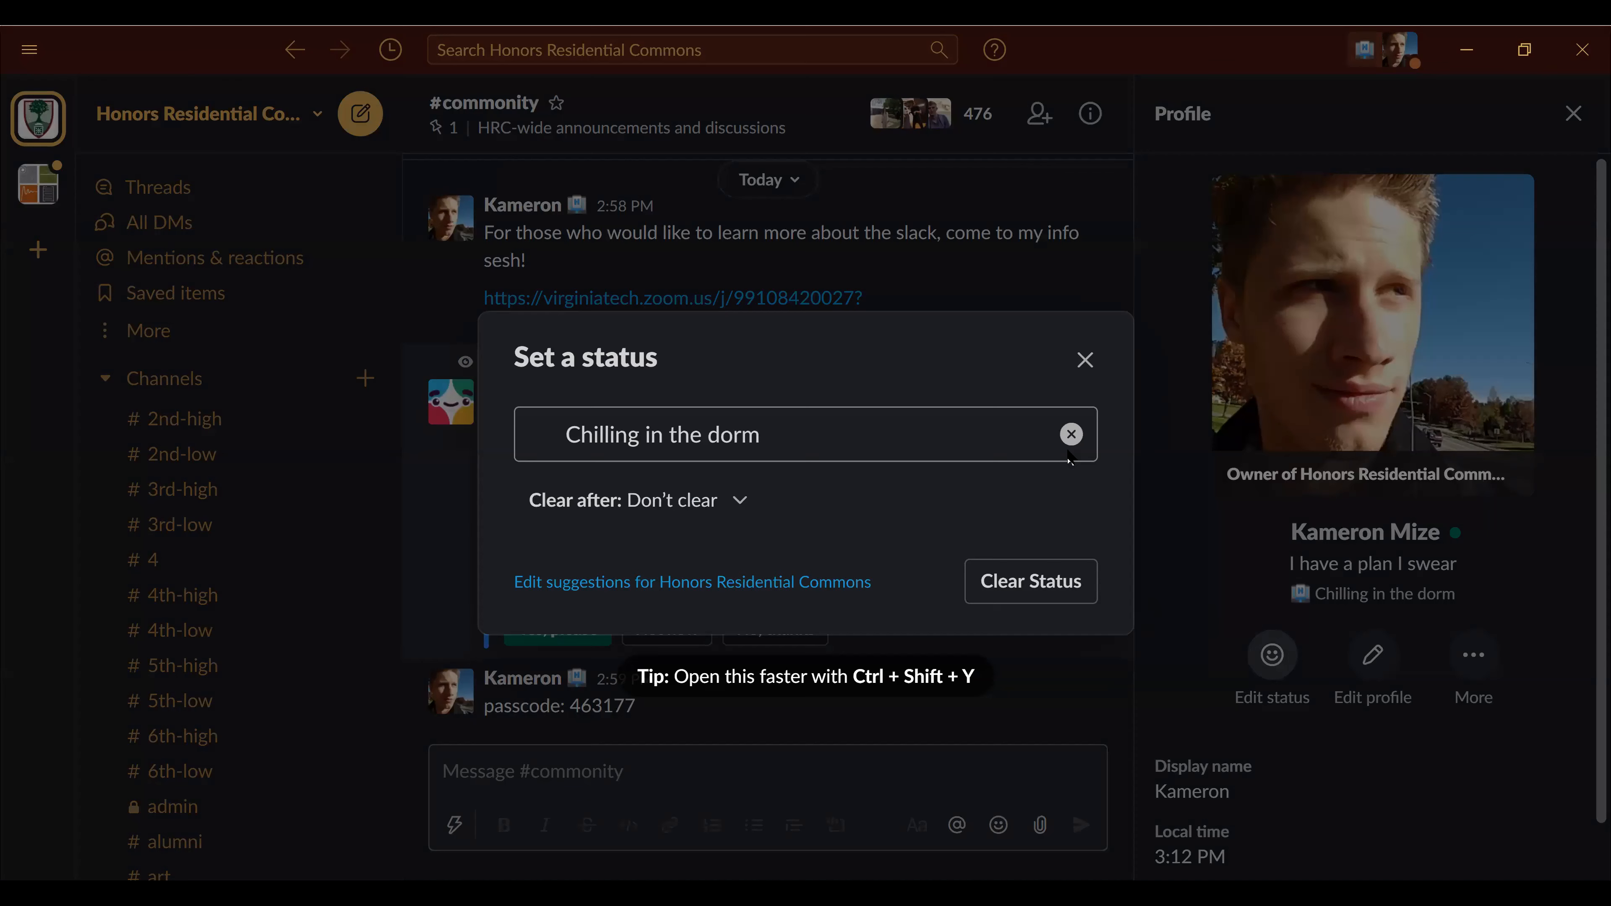
left_click(1070, 435)
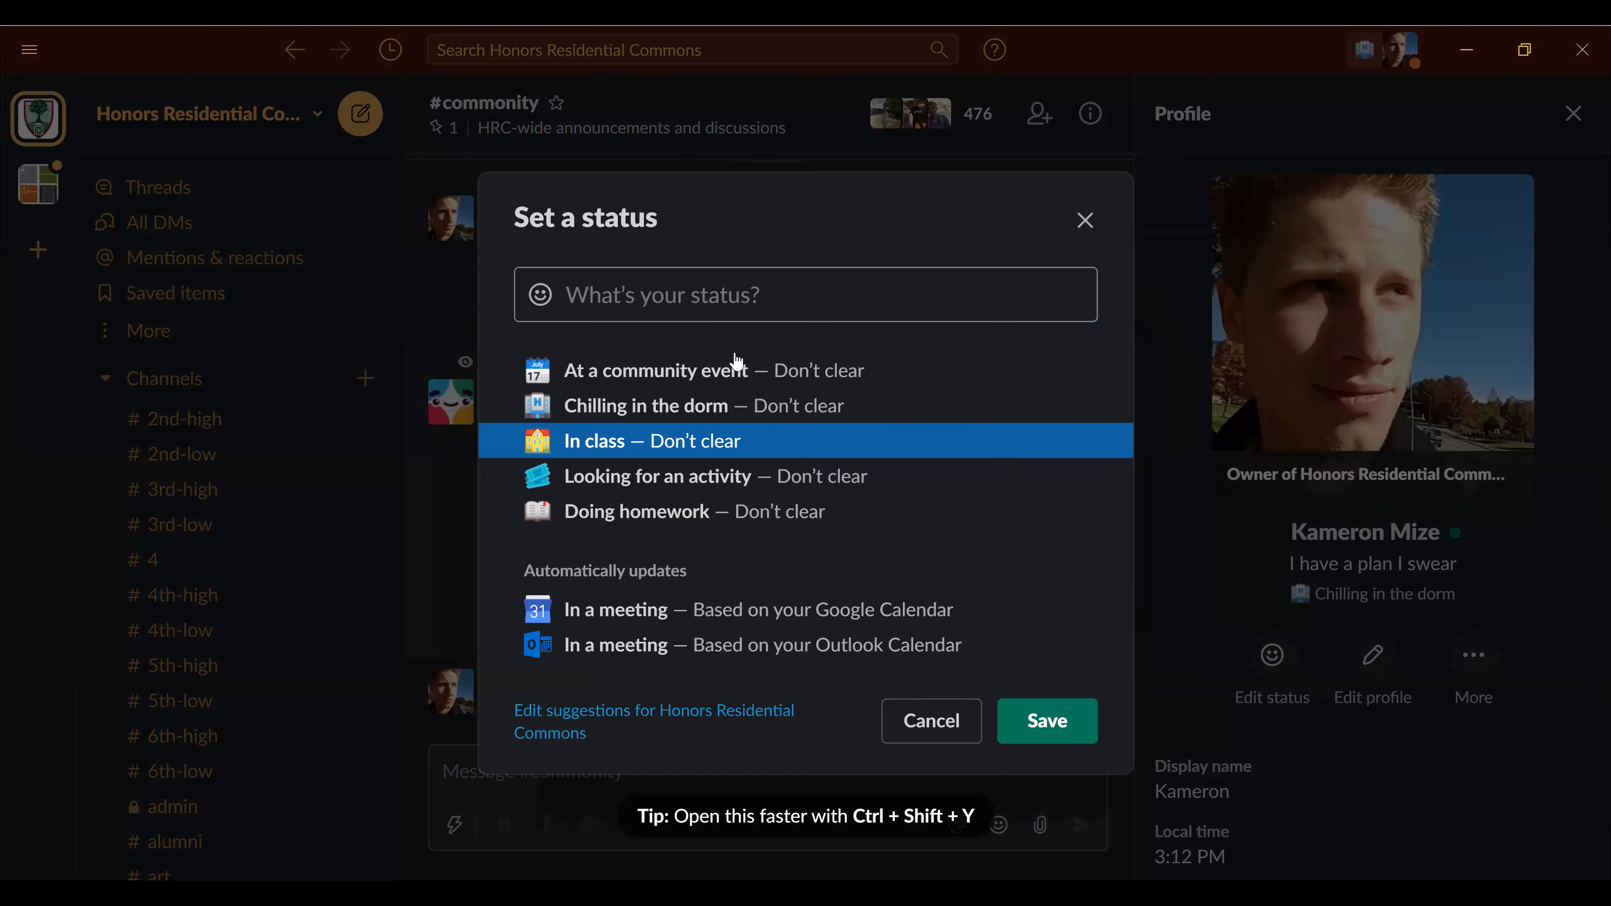
left_click(731, 373)
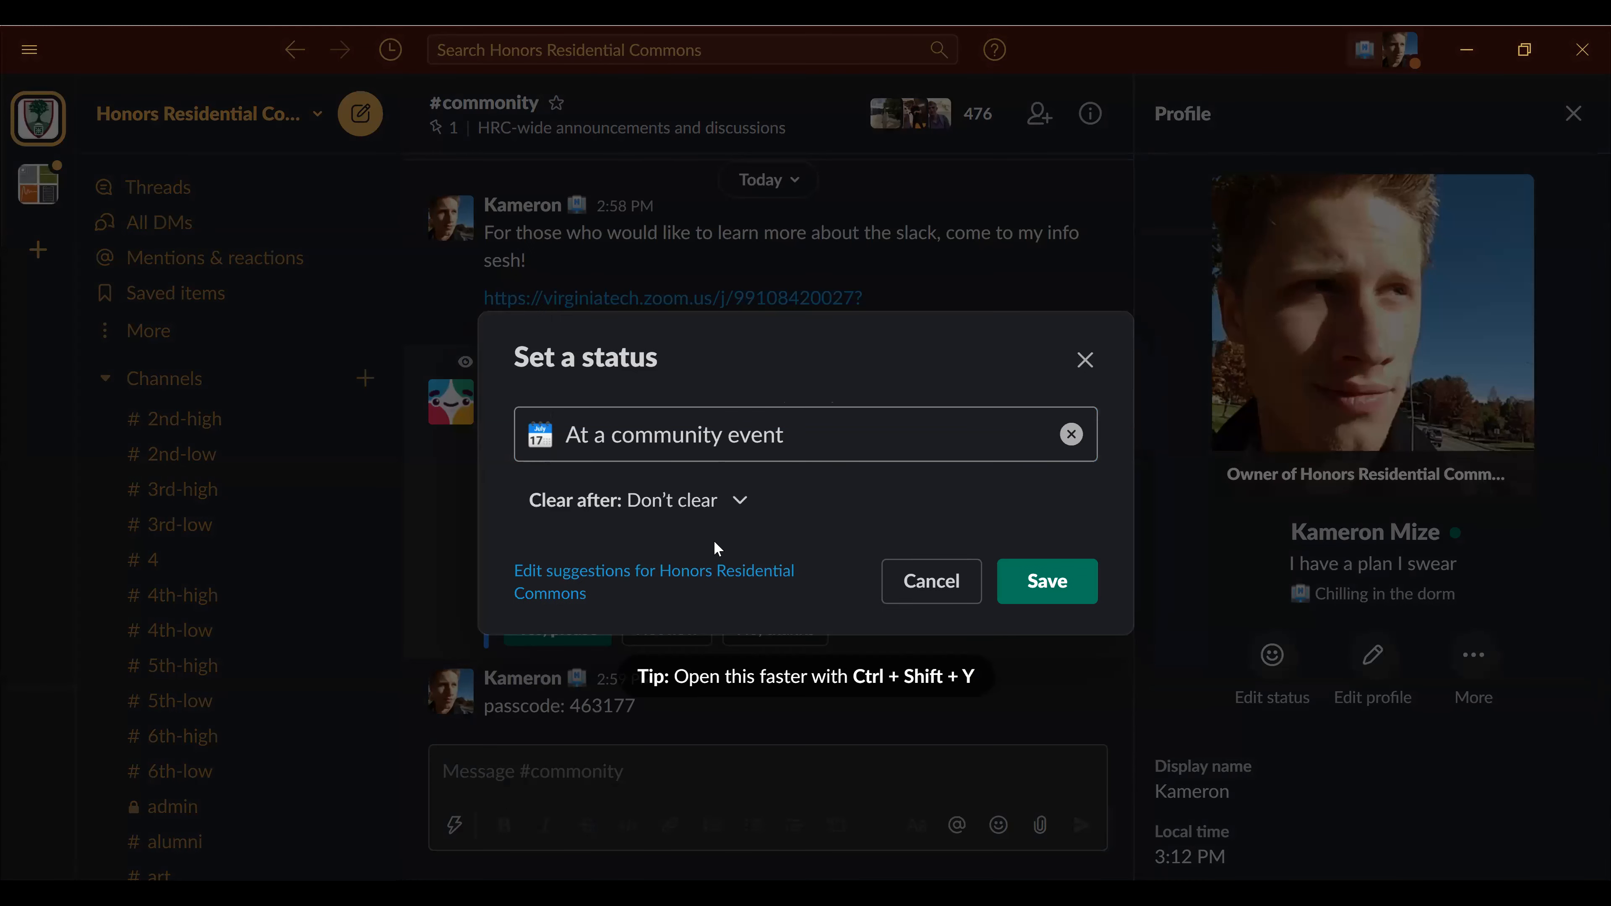
left_click(728, 501)
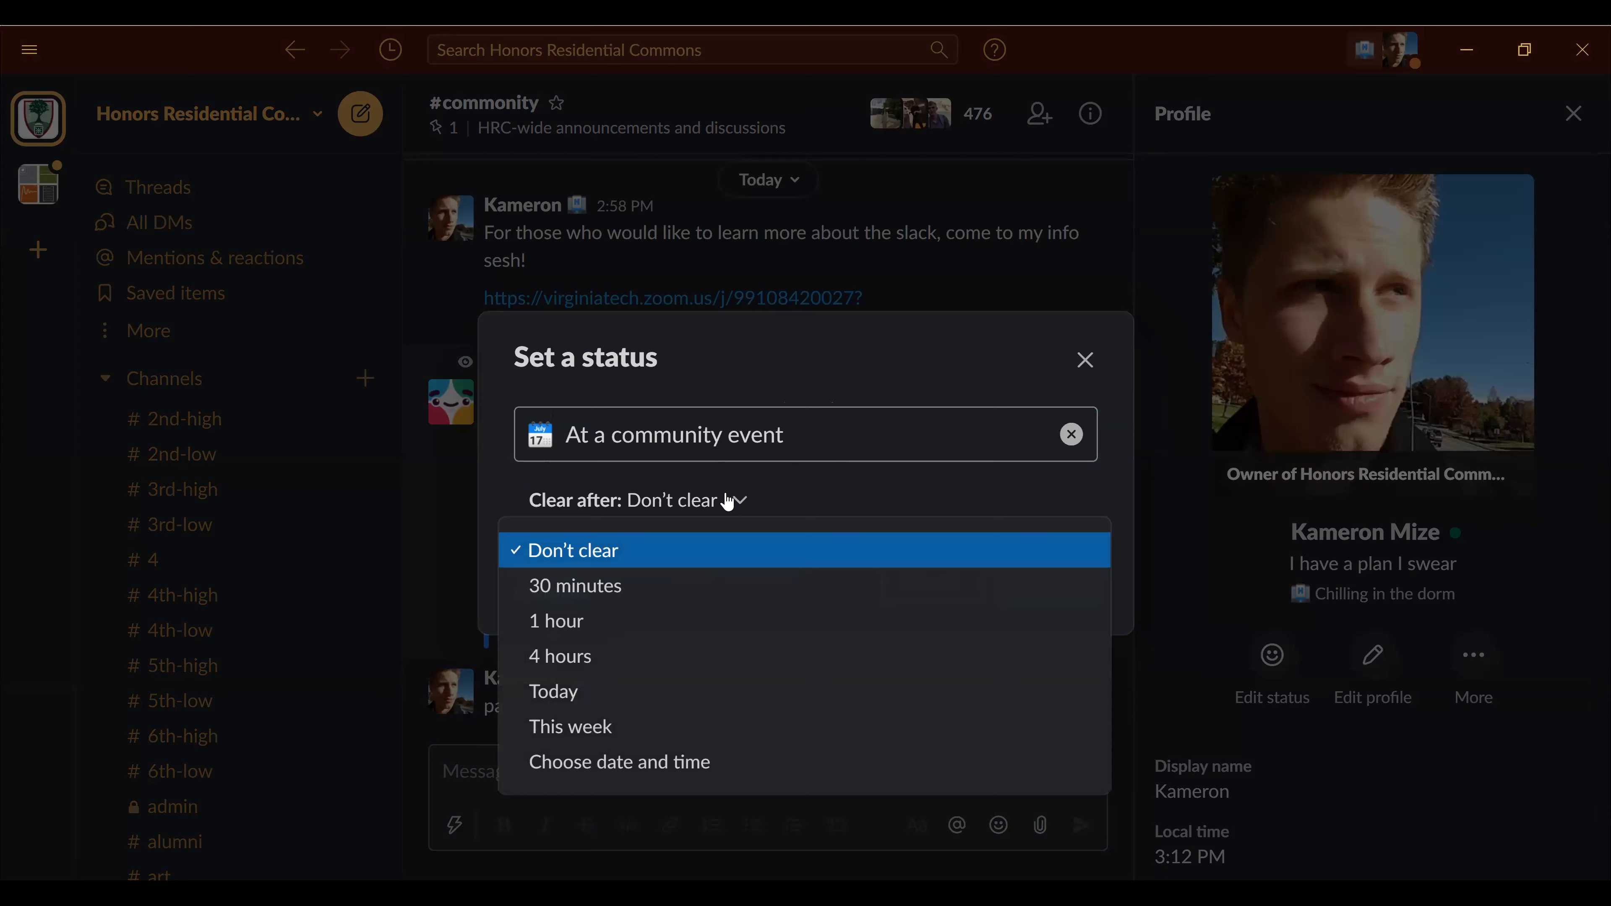
left_click(710, 597)
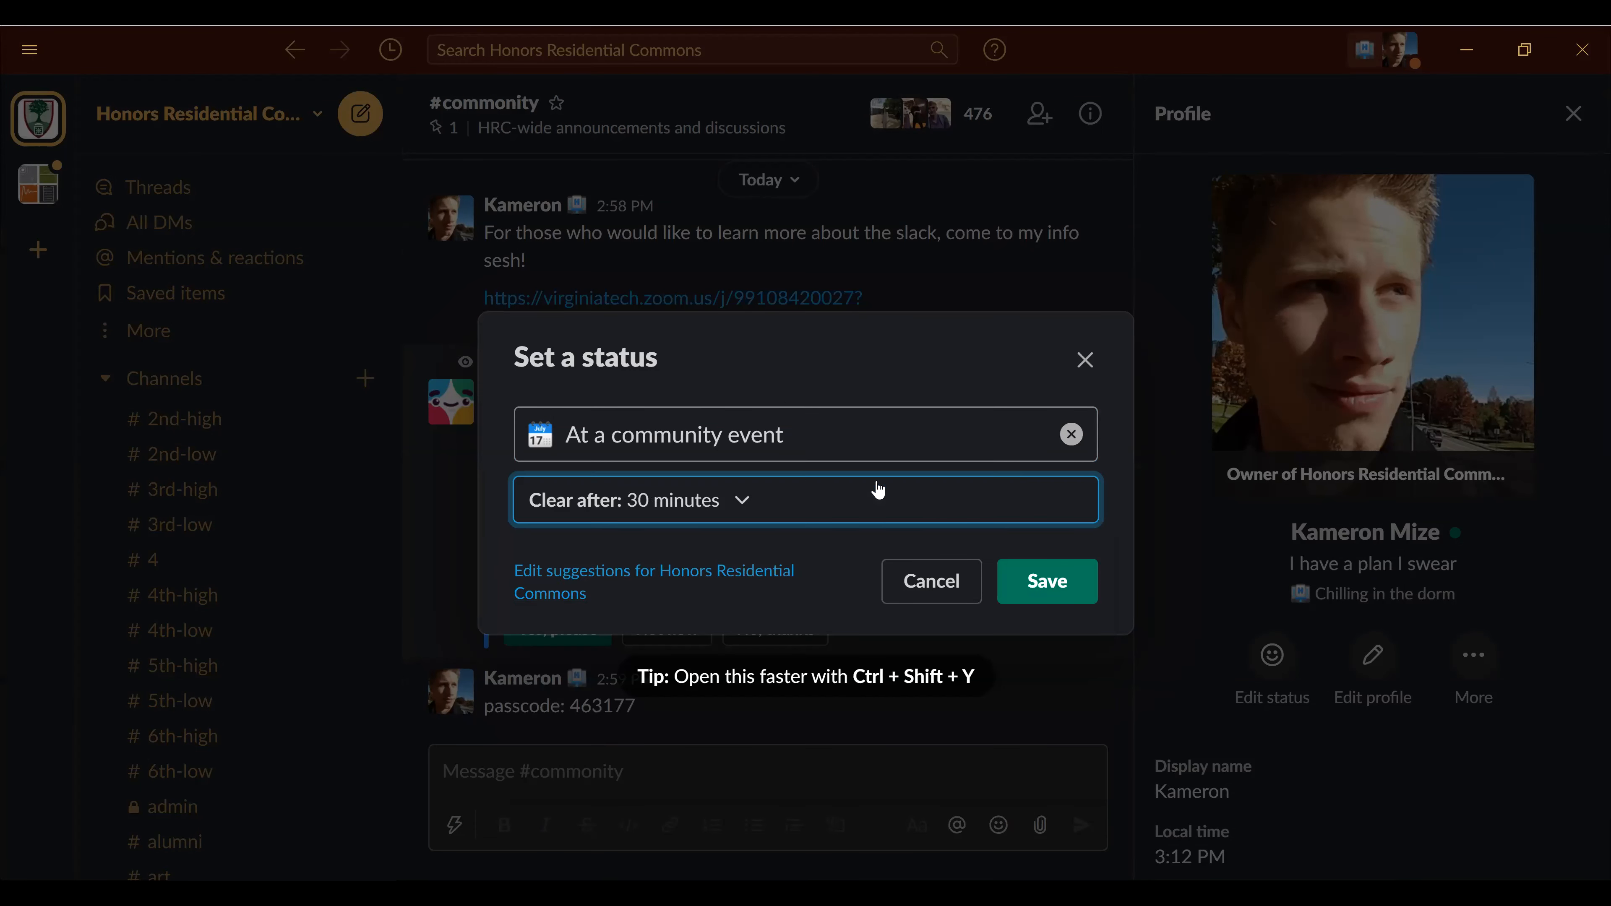
left_click(1032, 556)
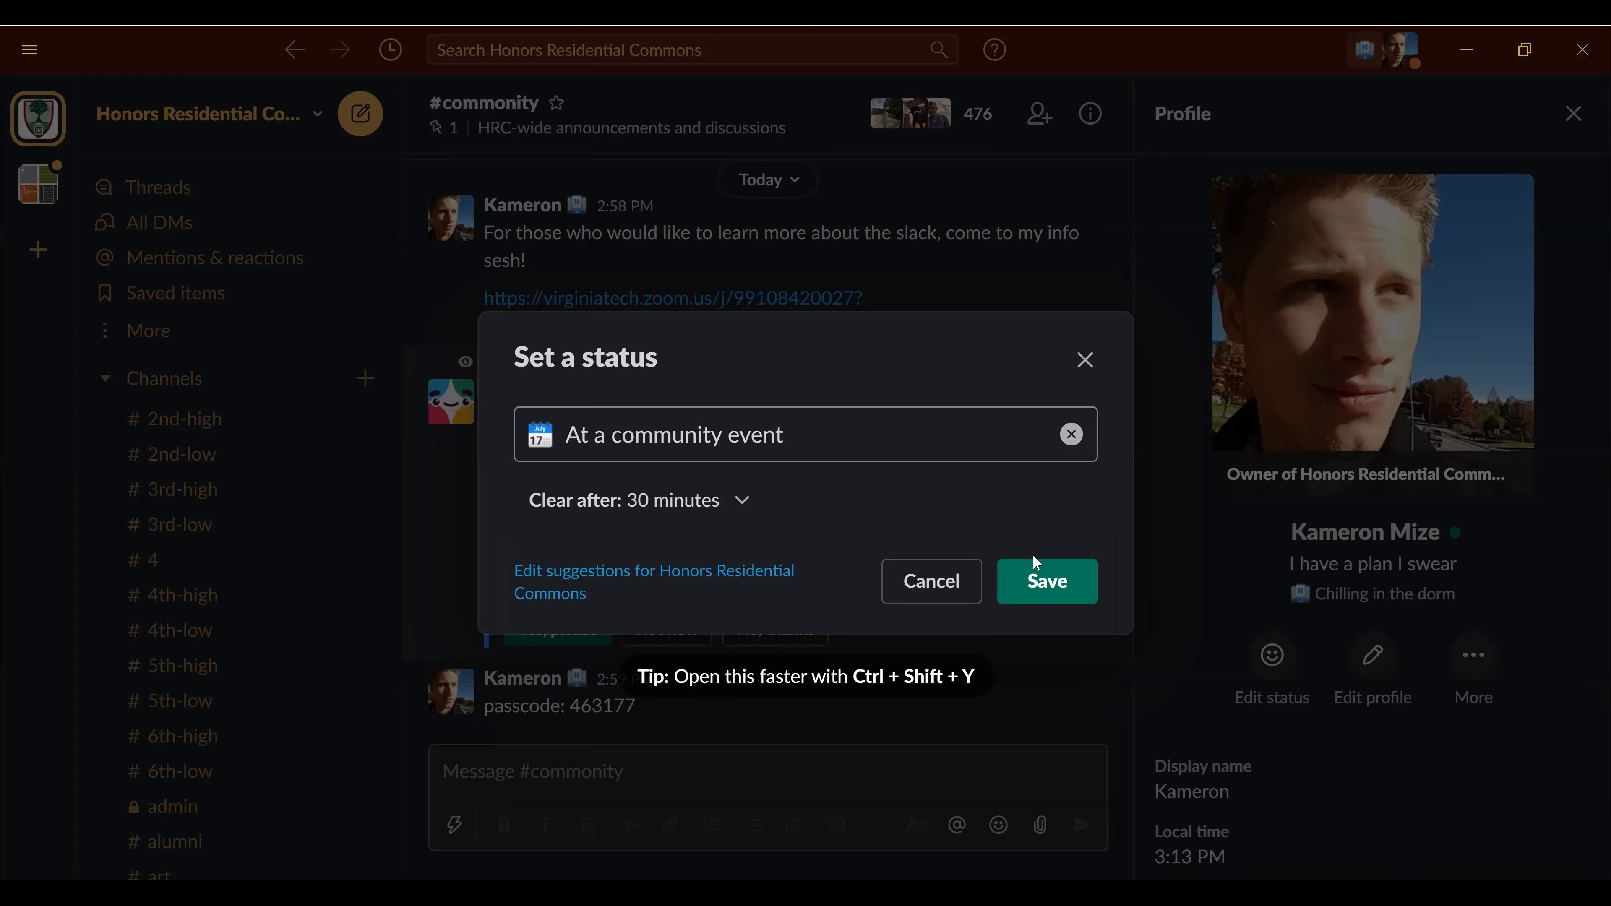
left_click(1044, 591)
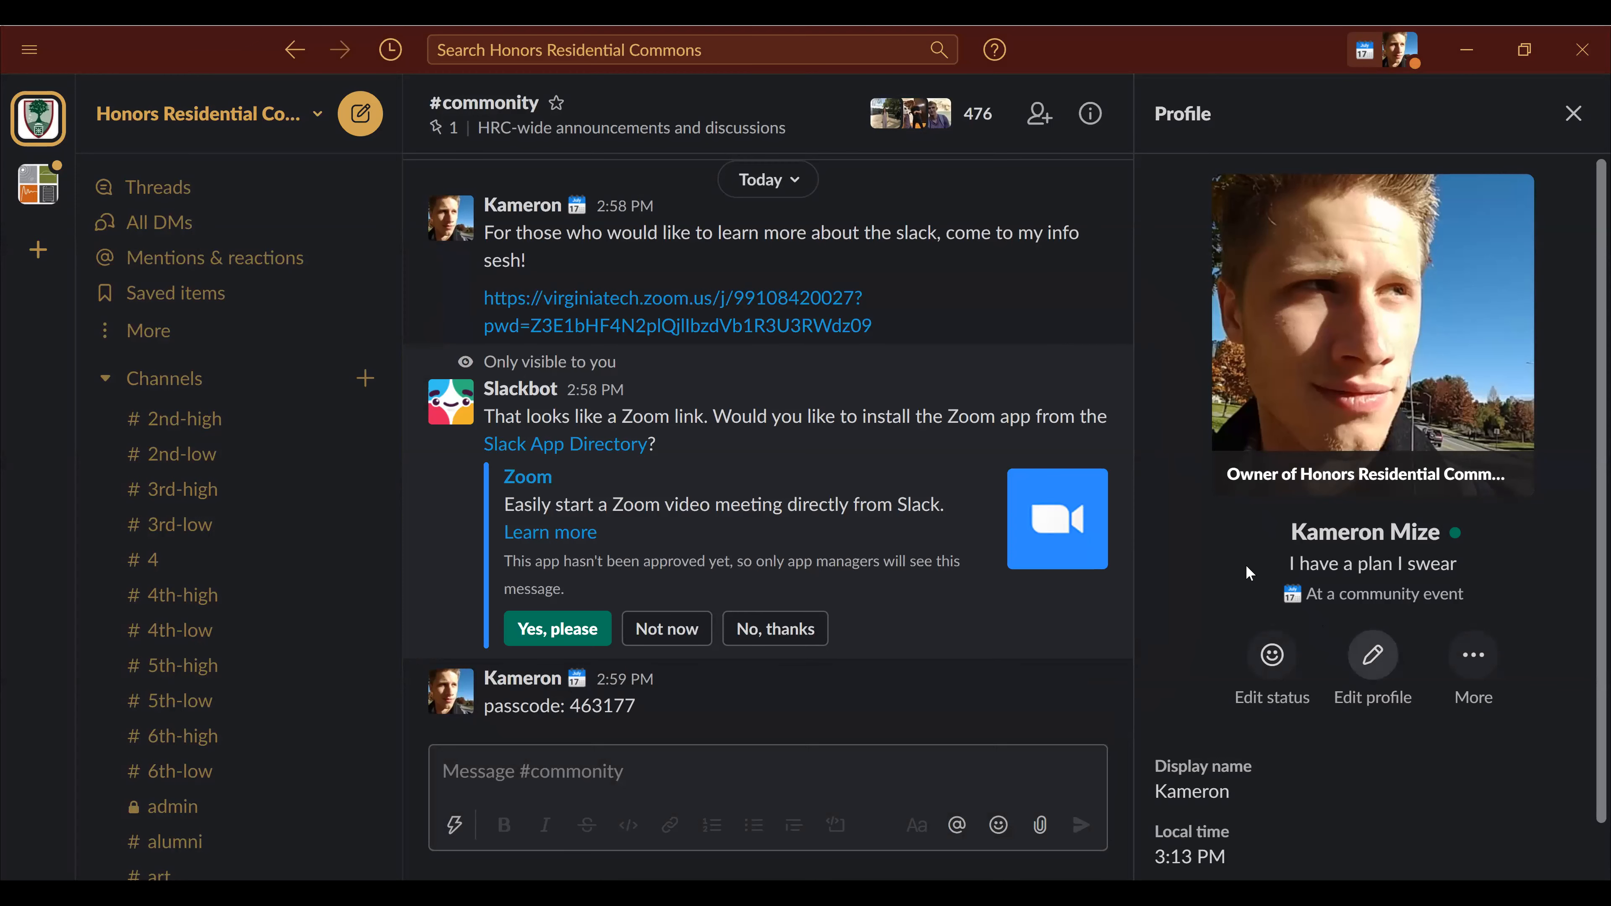
- Review the editable profile fields down to Skype without changing them, and look at the profile's additional options
left_click(1375, 654)
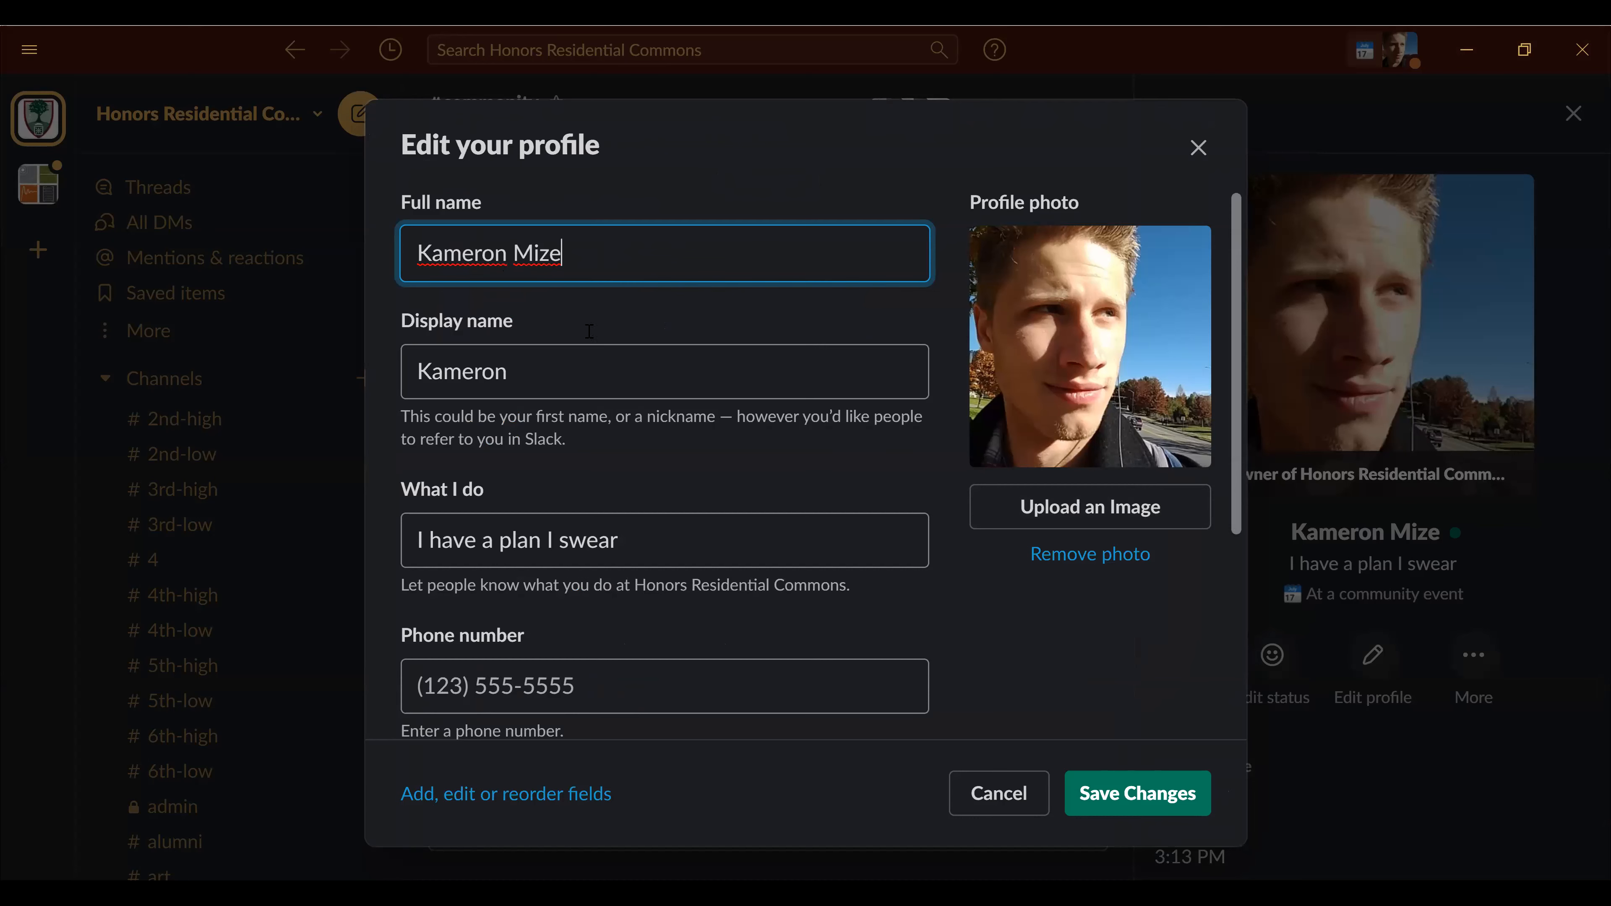
scroll(638, 435, "down", 5)
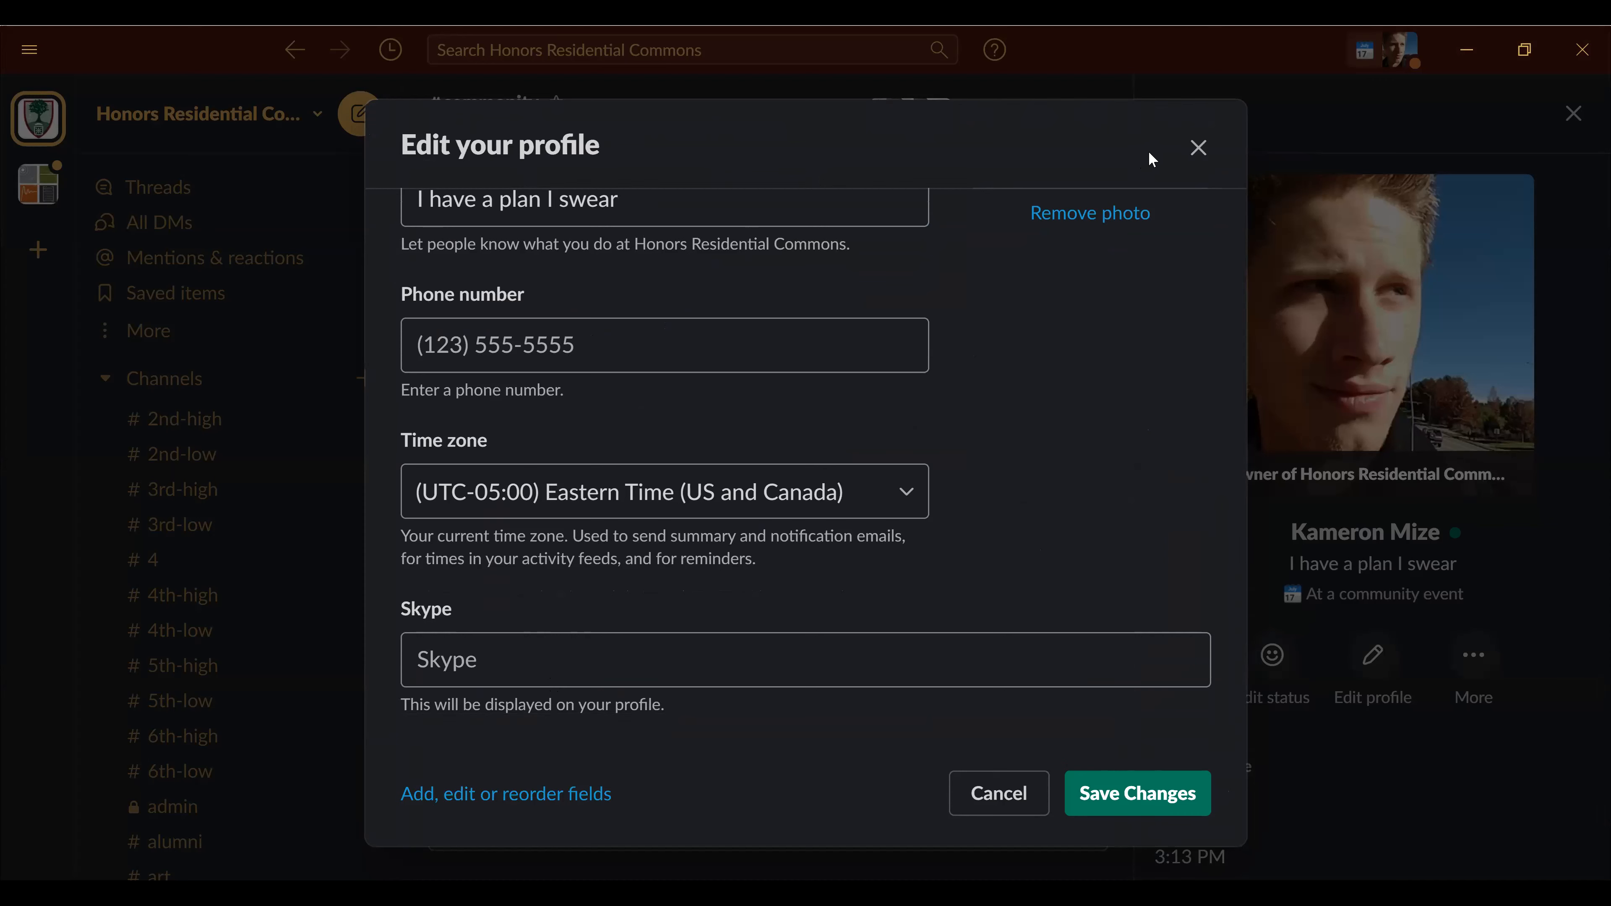
left_click(1198, 147)
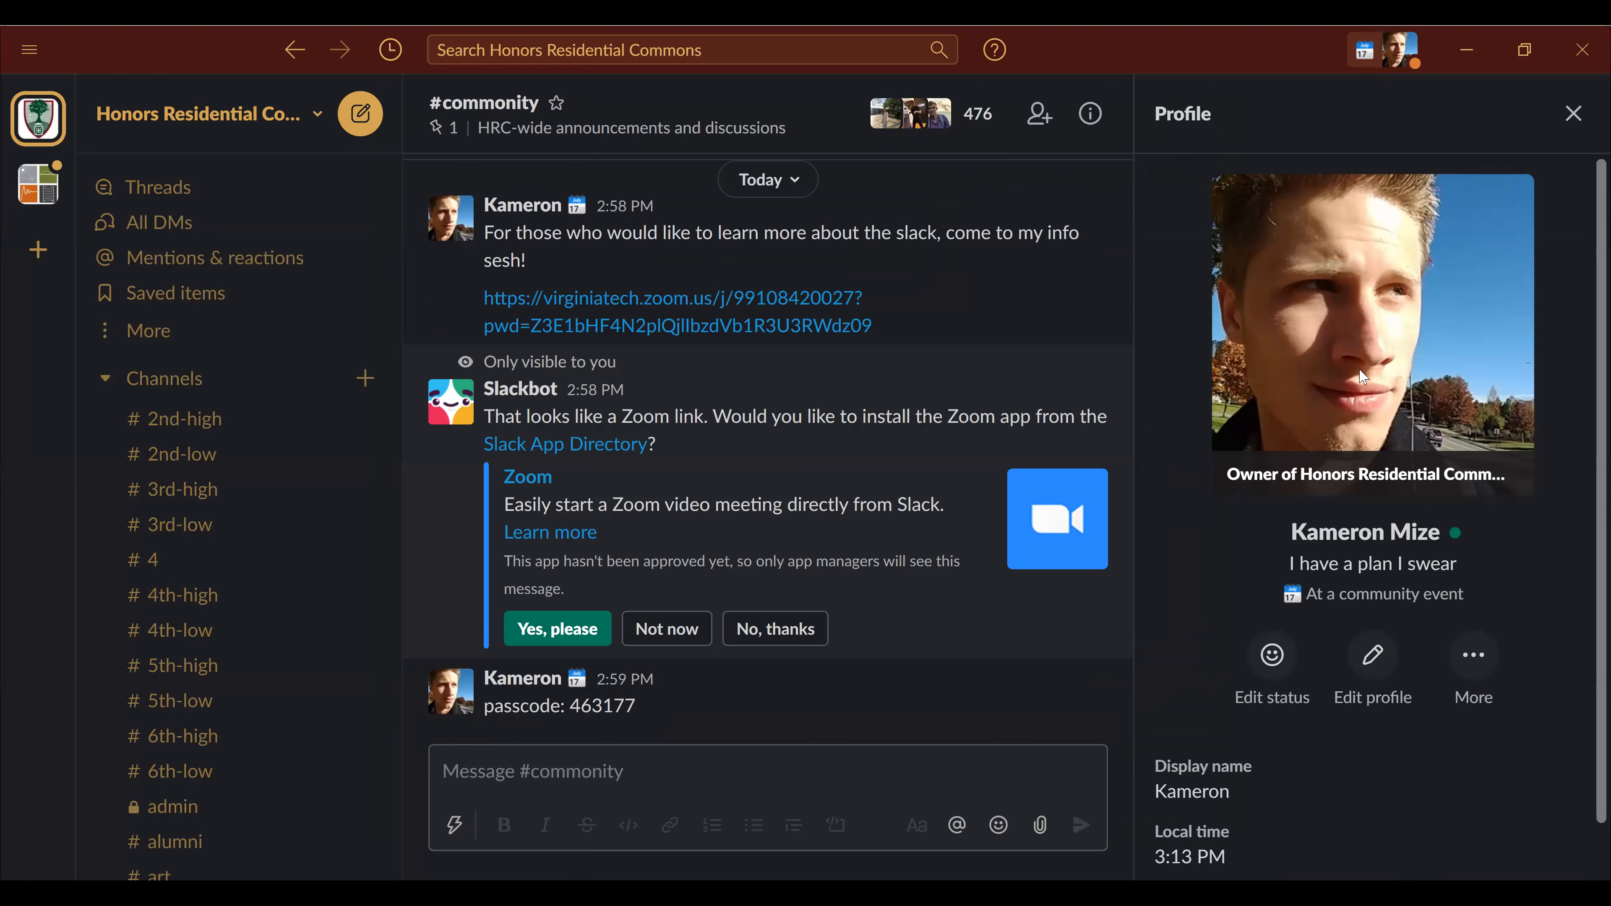
left_click(1472, 660)
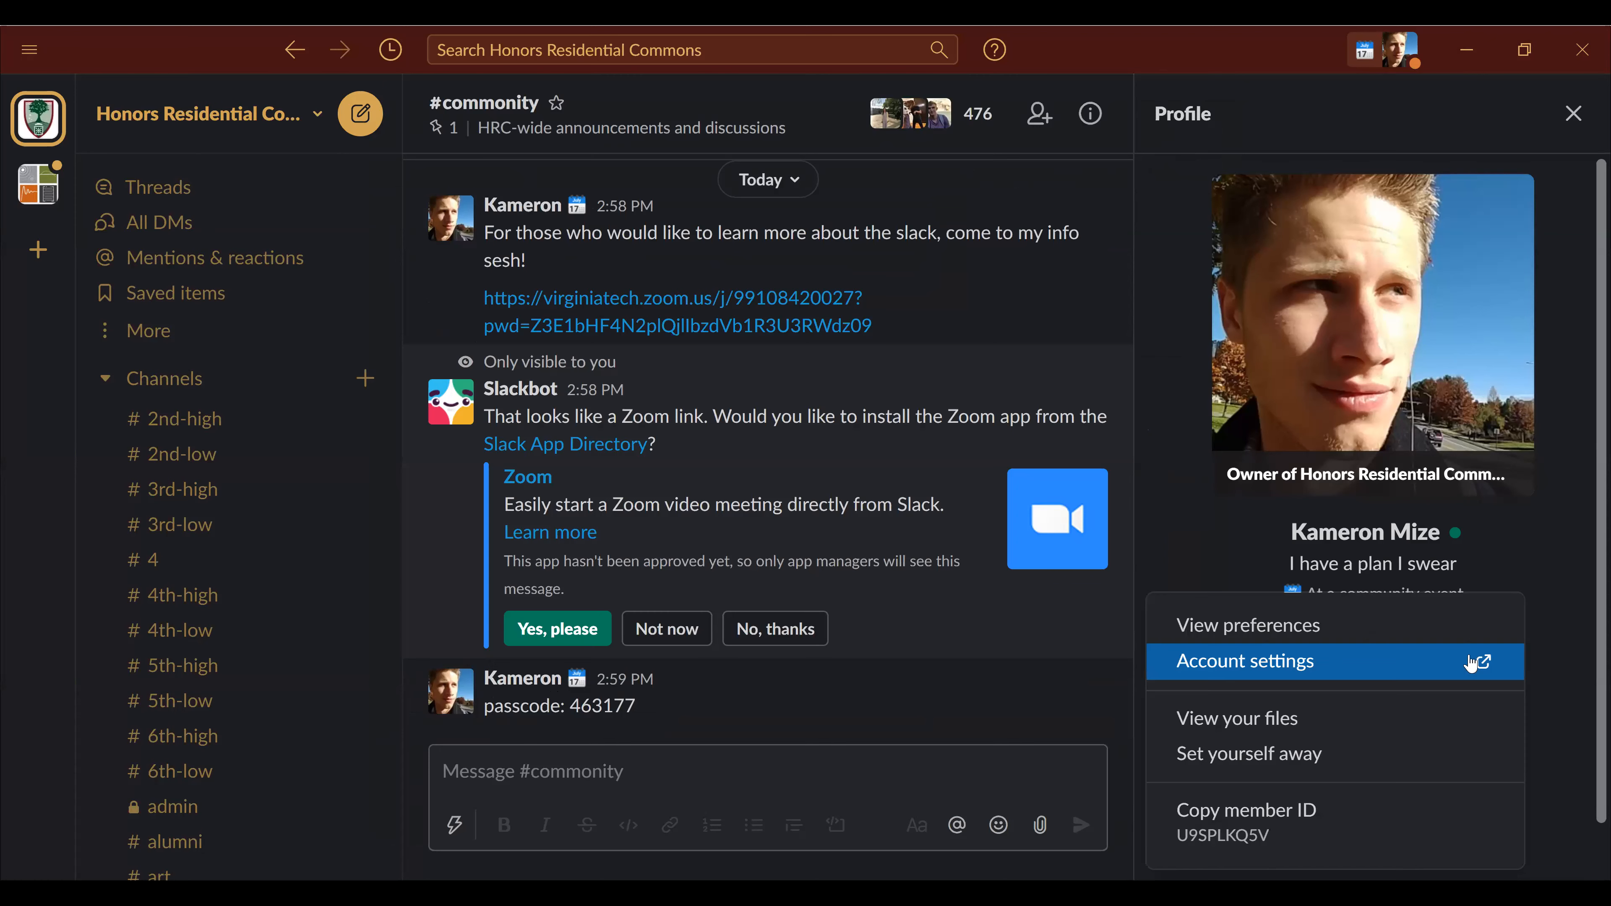
left_click(1381, 494)
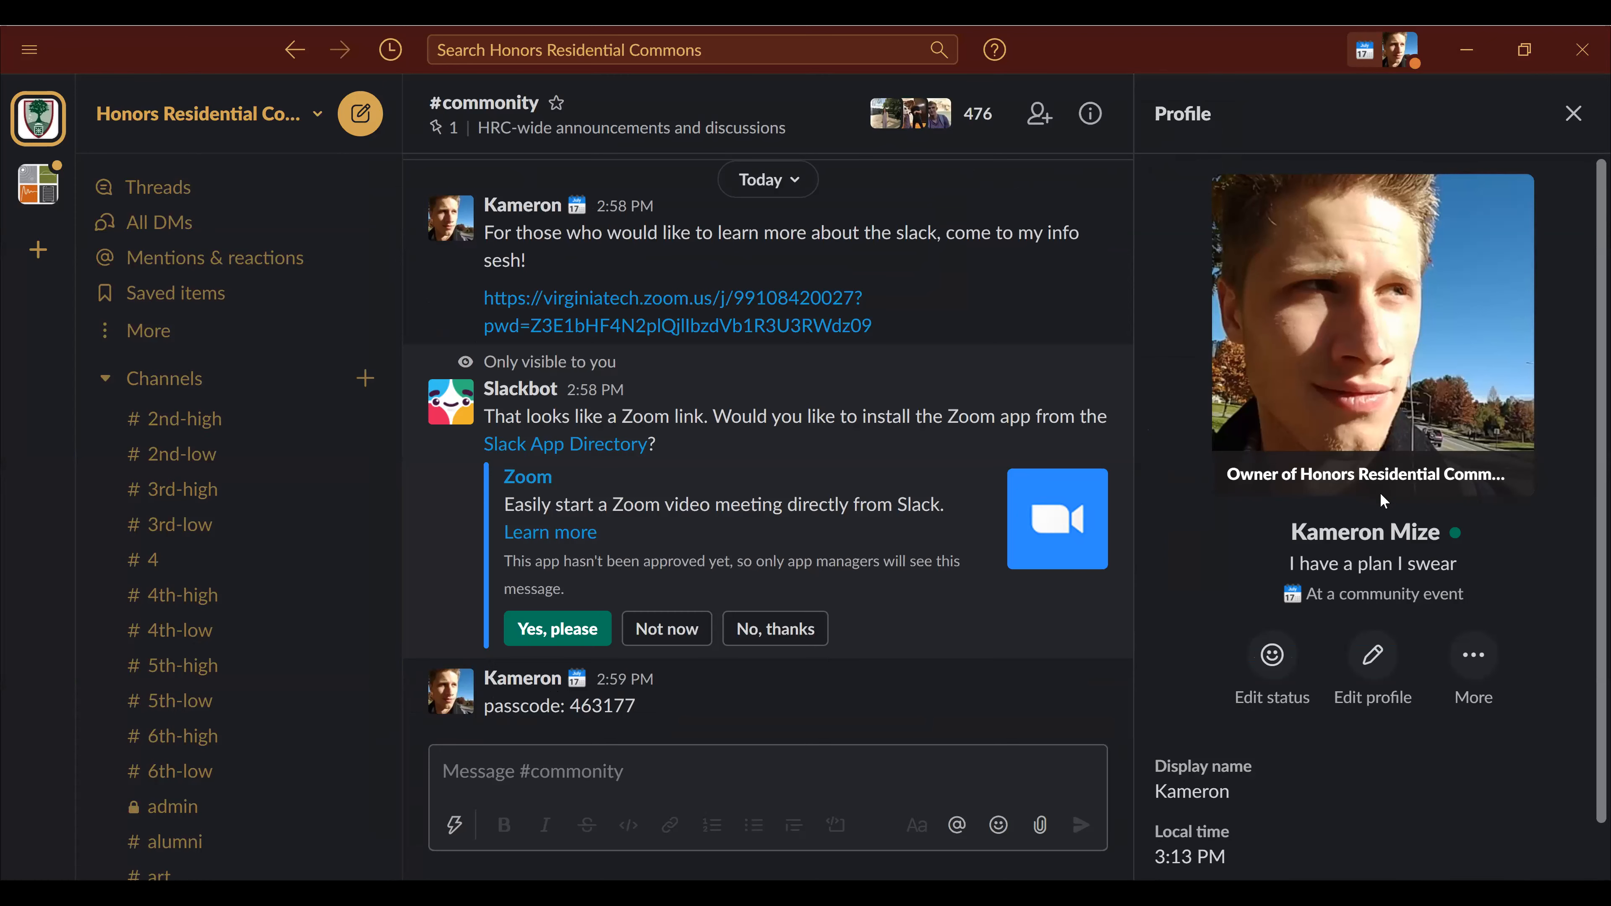
- Upload IMG_20200905_121838727 from the Slack Pics folder as the profile photo, save its square crop around the face, and close profile editing
left_click(1395, 666)
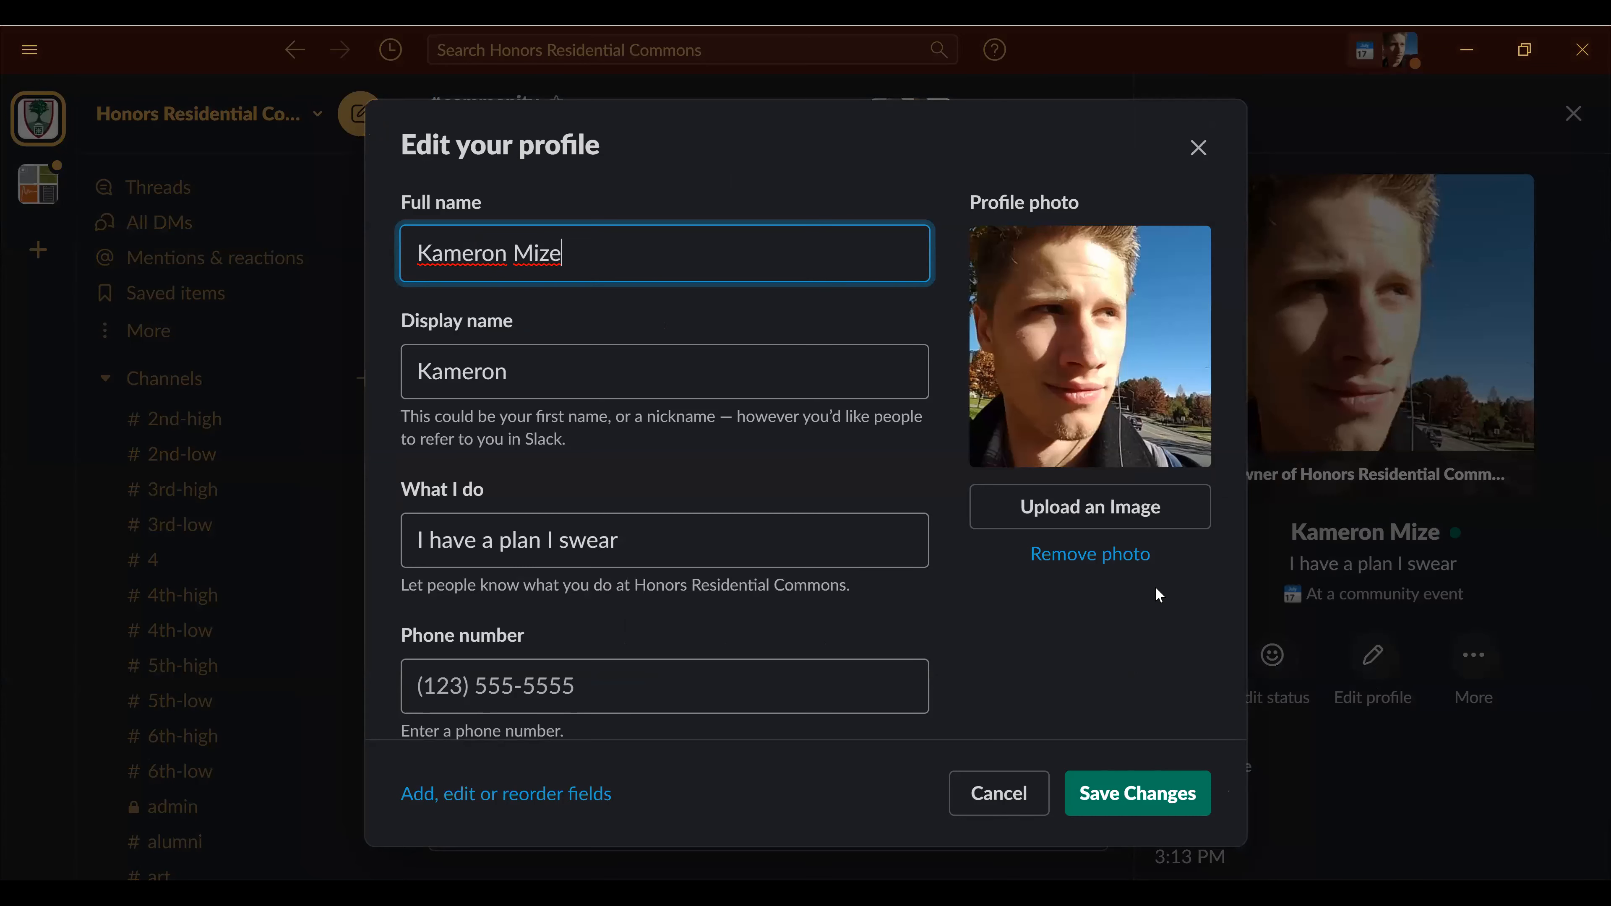
left_click(1094, 506)
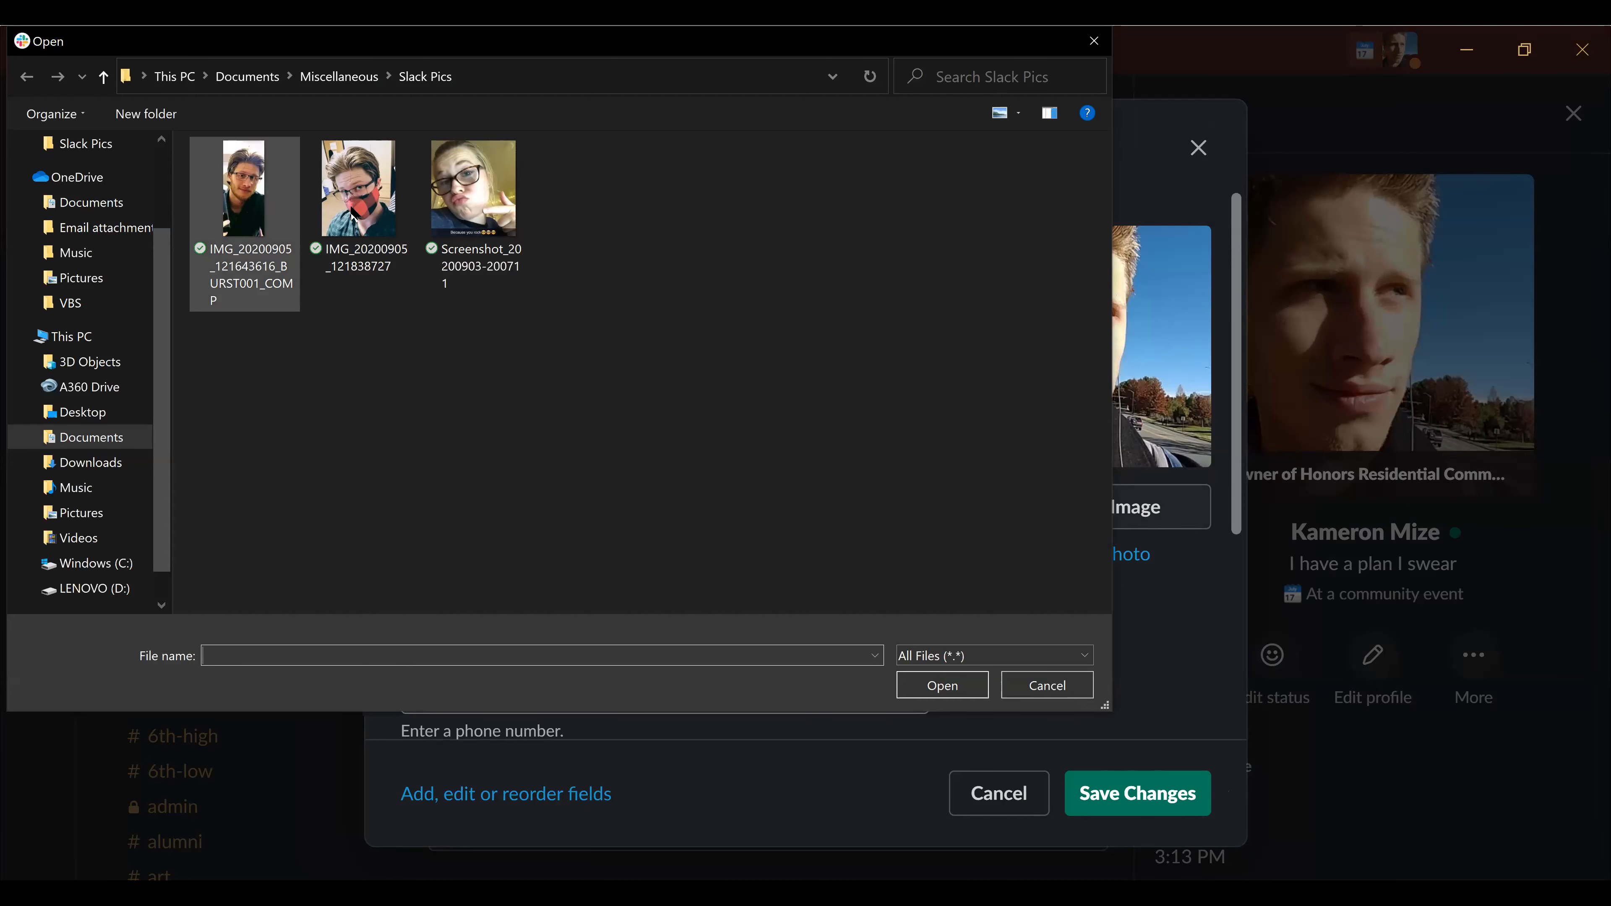
left_click(381, 212)
double_click(381, 212)
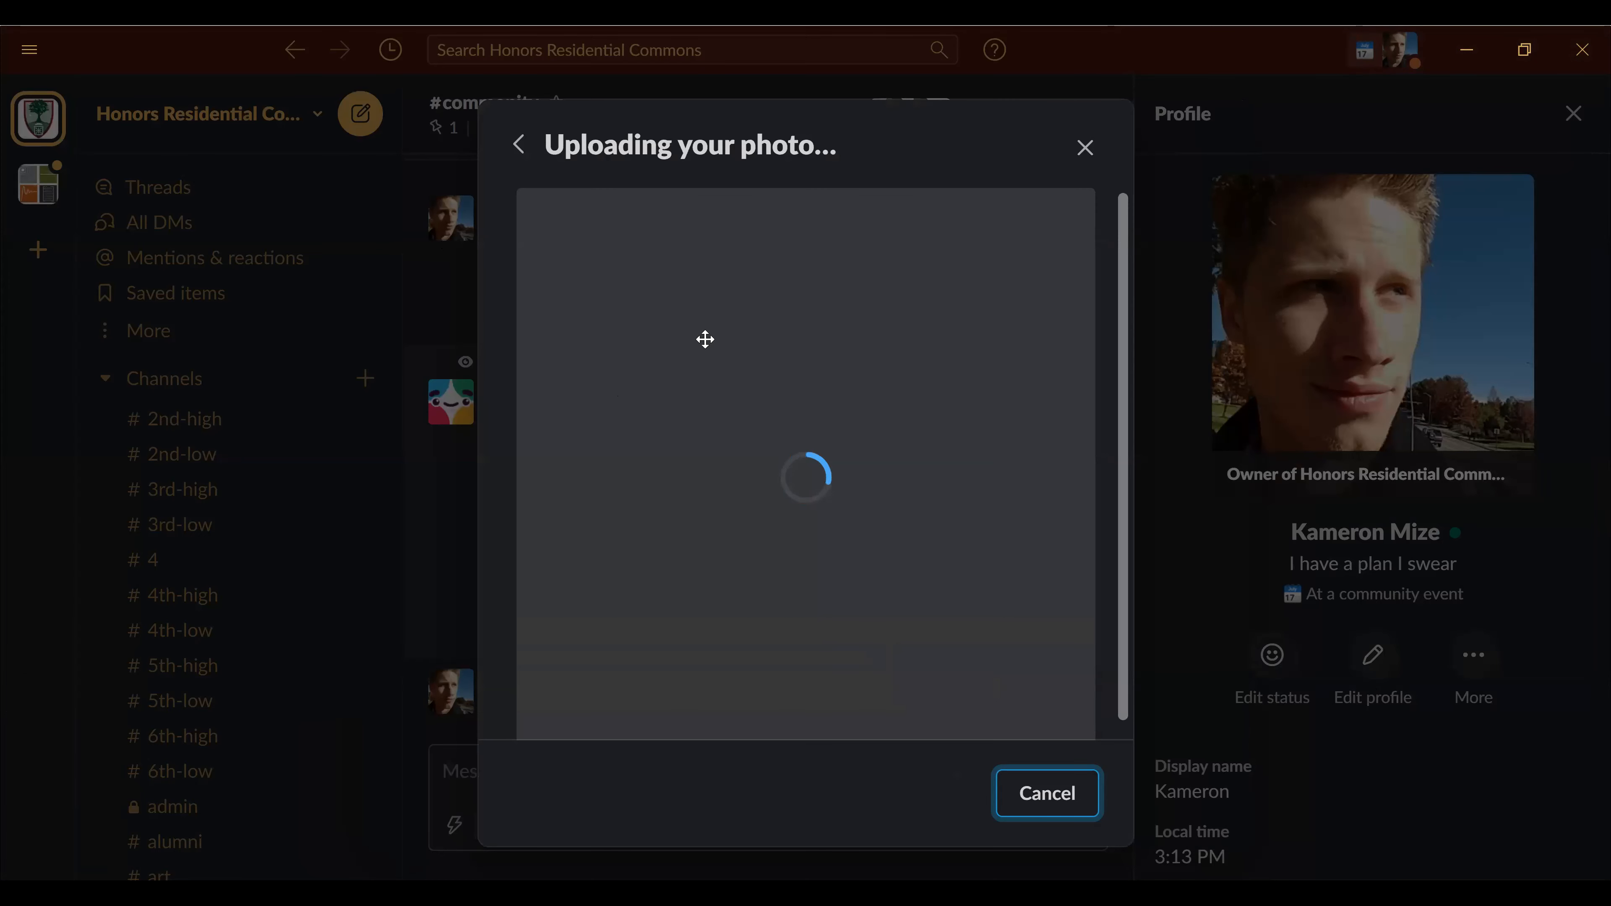
mouse_move(763, 520)
left_mouse_down()
mouse_move(766, 539)
mouse_move(766, 512)
left_mouse_up()
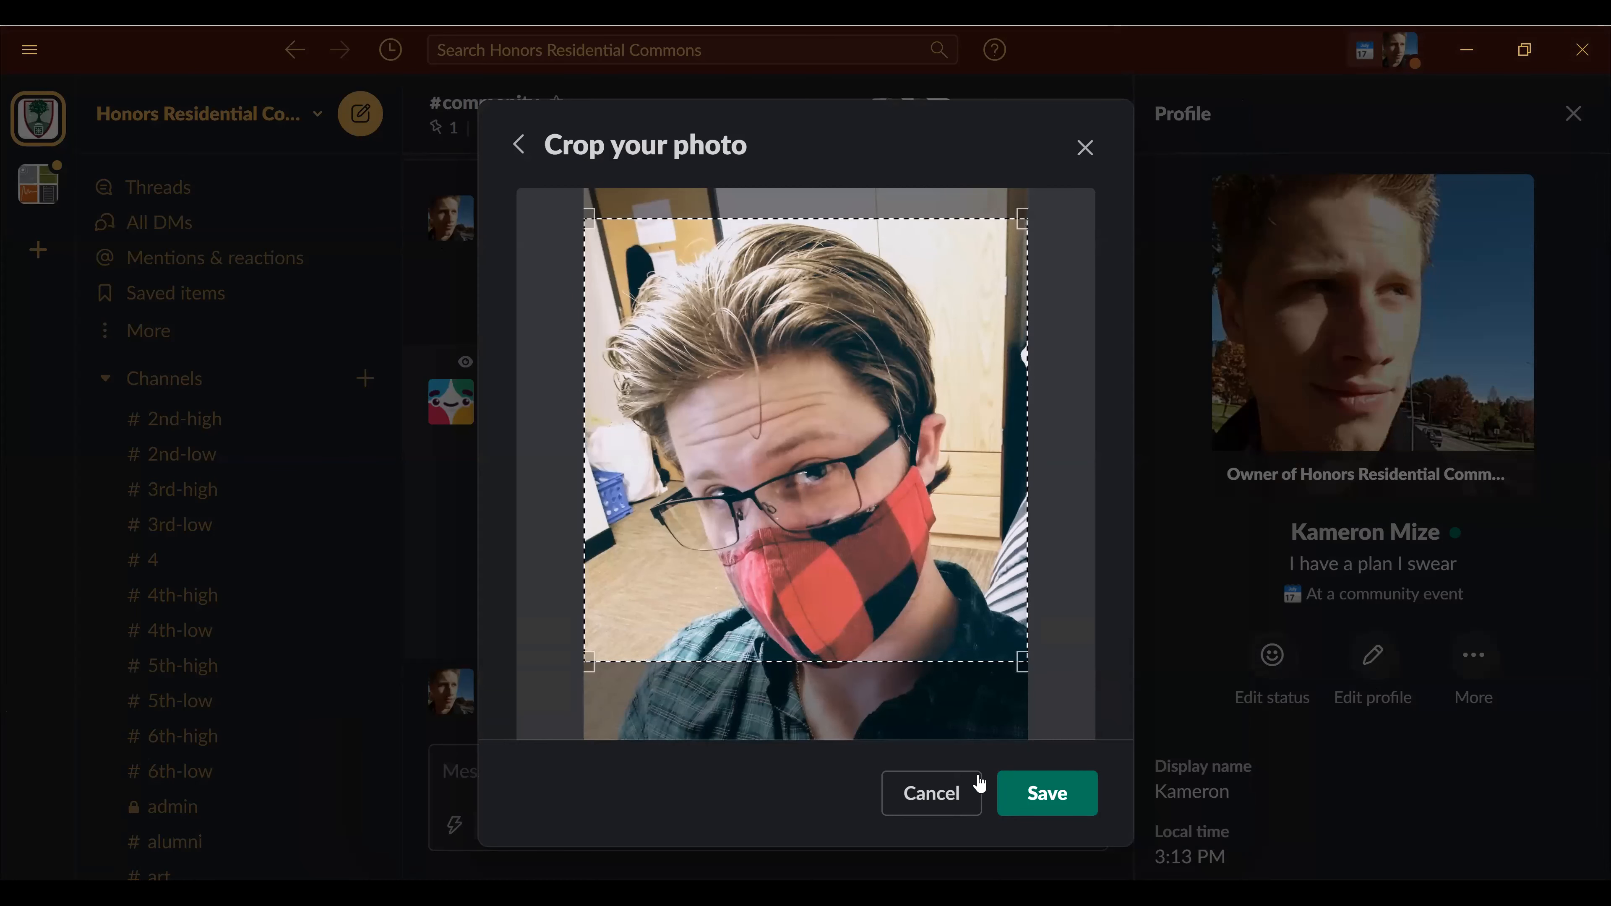
left_click(1042, 794)
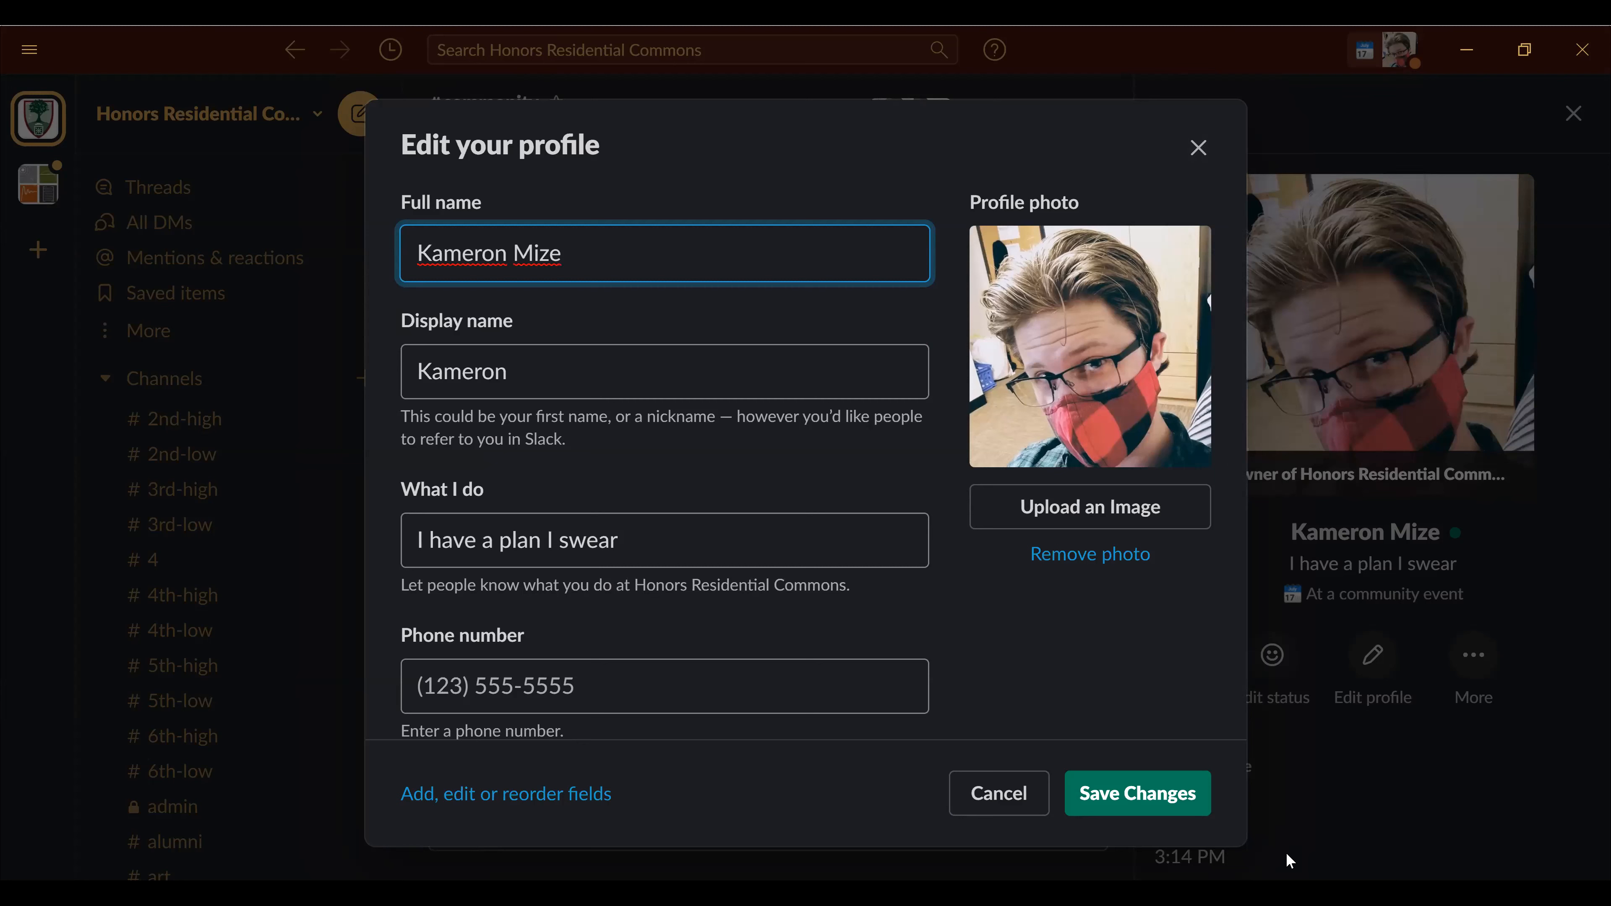
left_click(1234, 810)
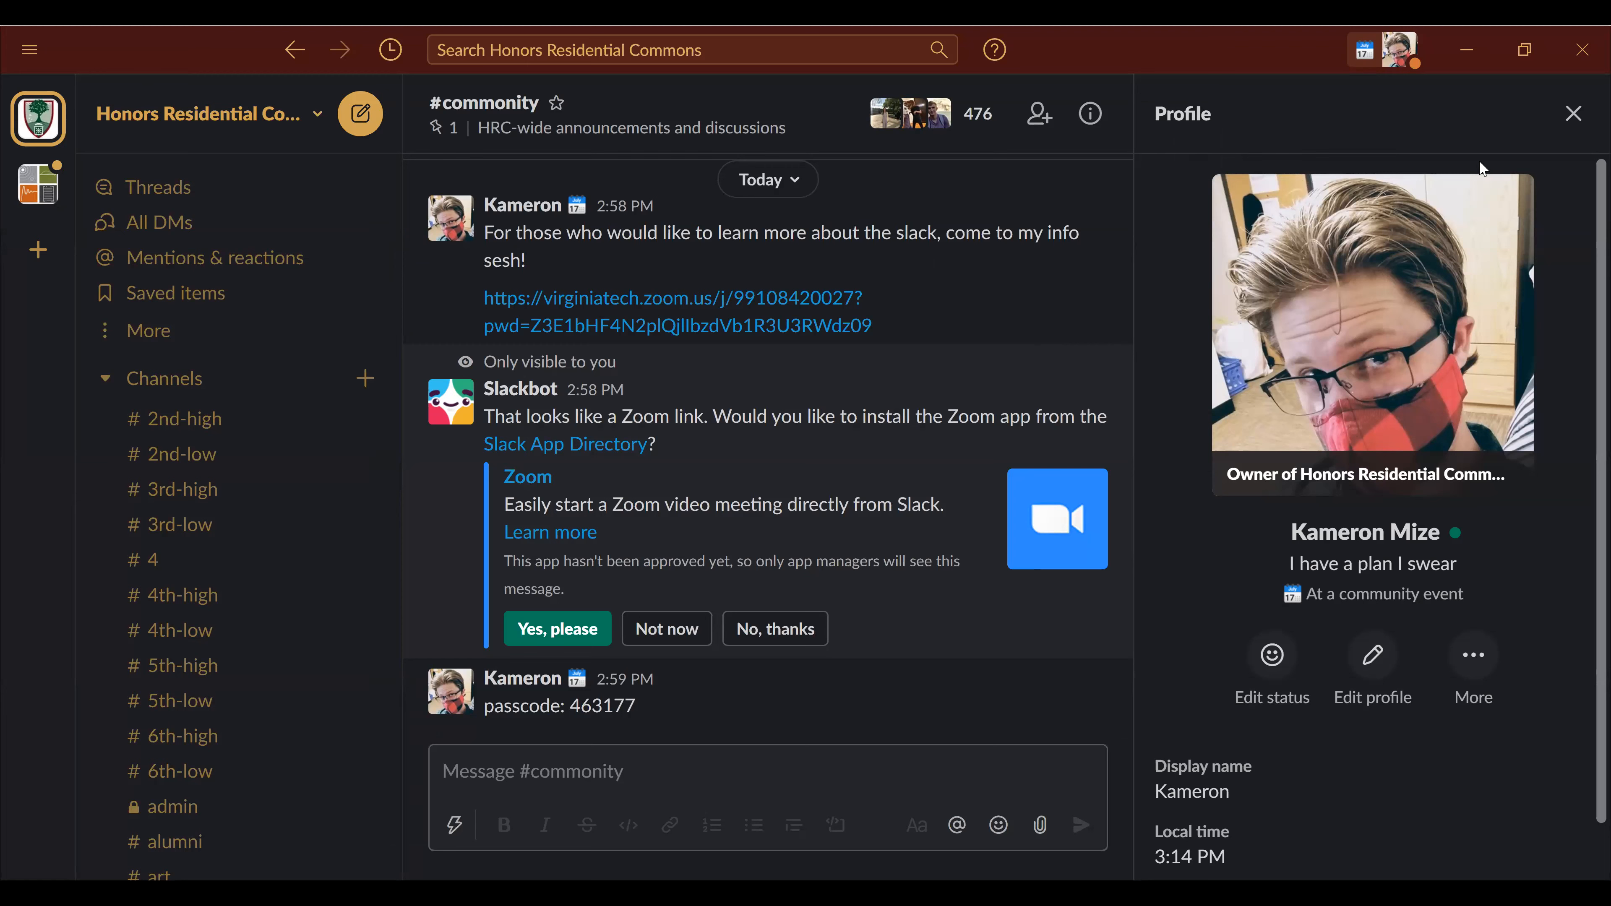
- Examine the notification preferences, including the message alert options, keywords, notification schedule, and sound and appearance settings
left_click(1395, 52)
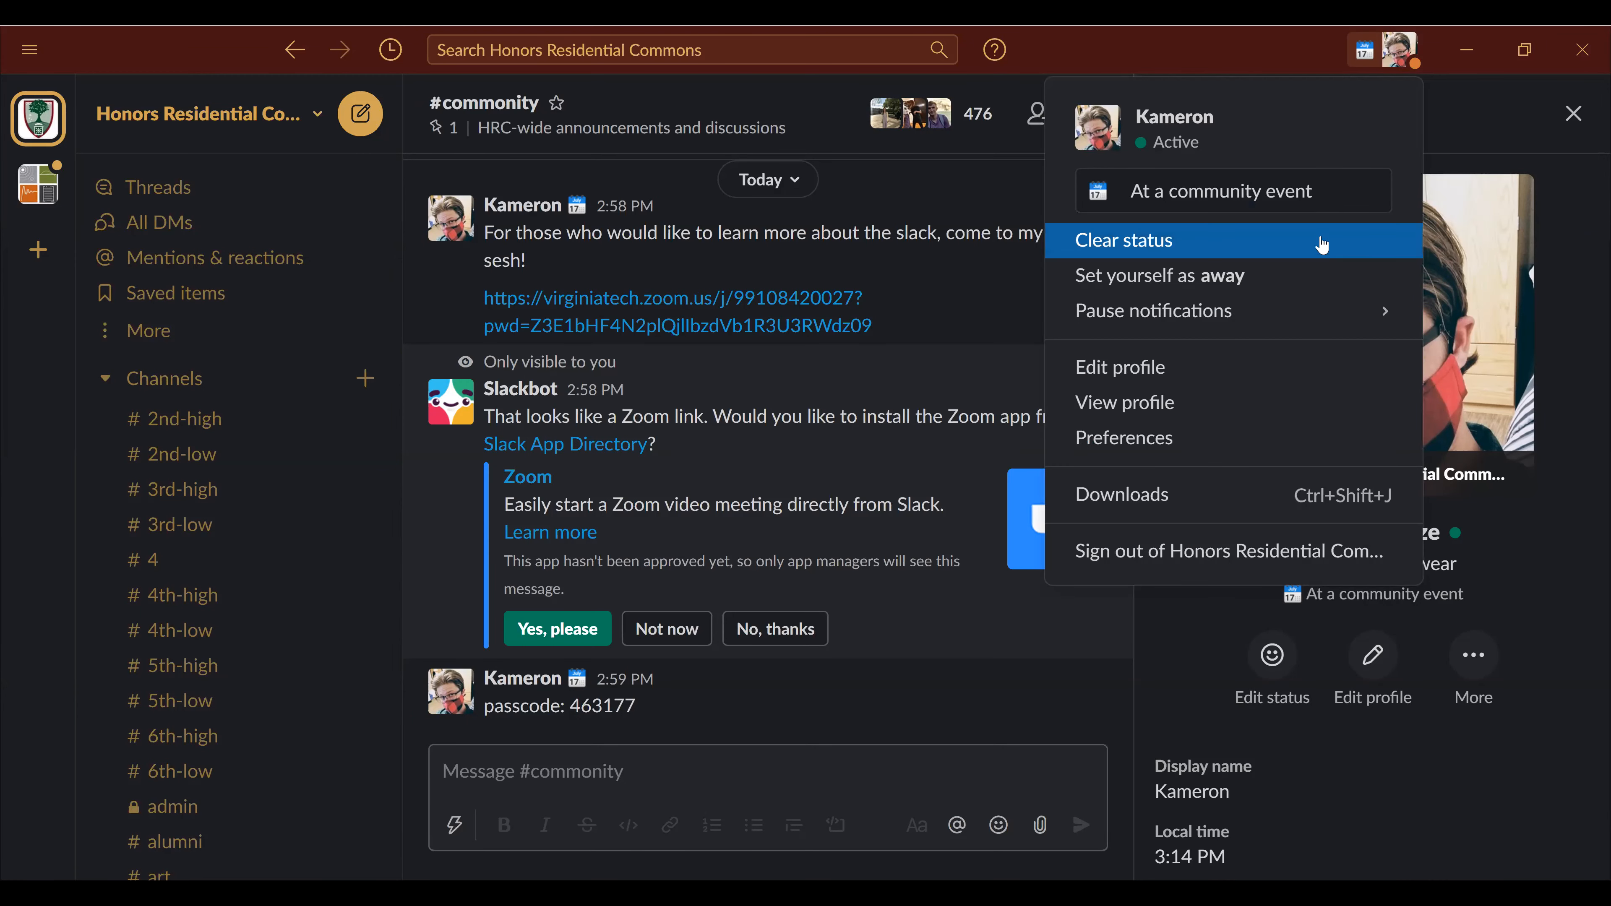
left_click(1295, 448)
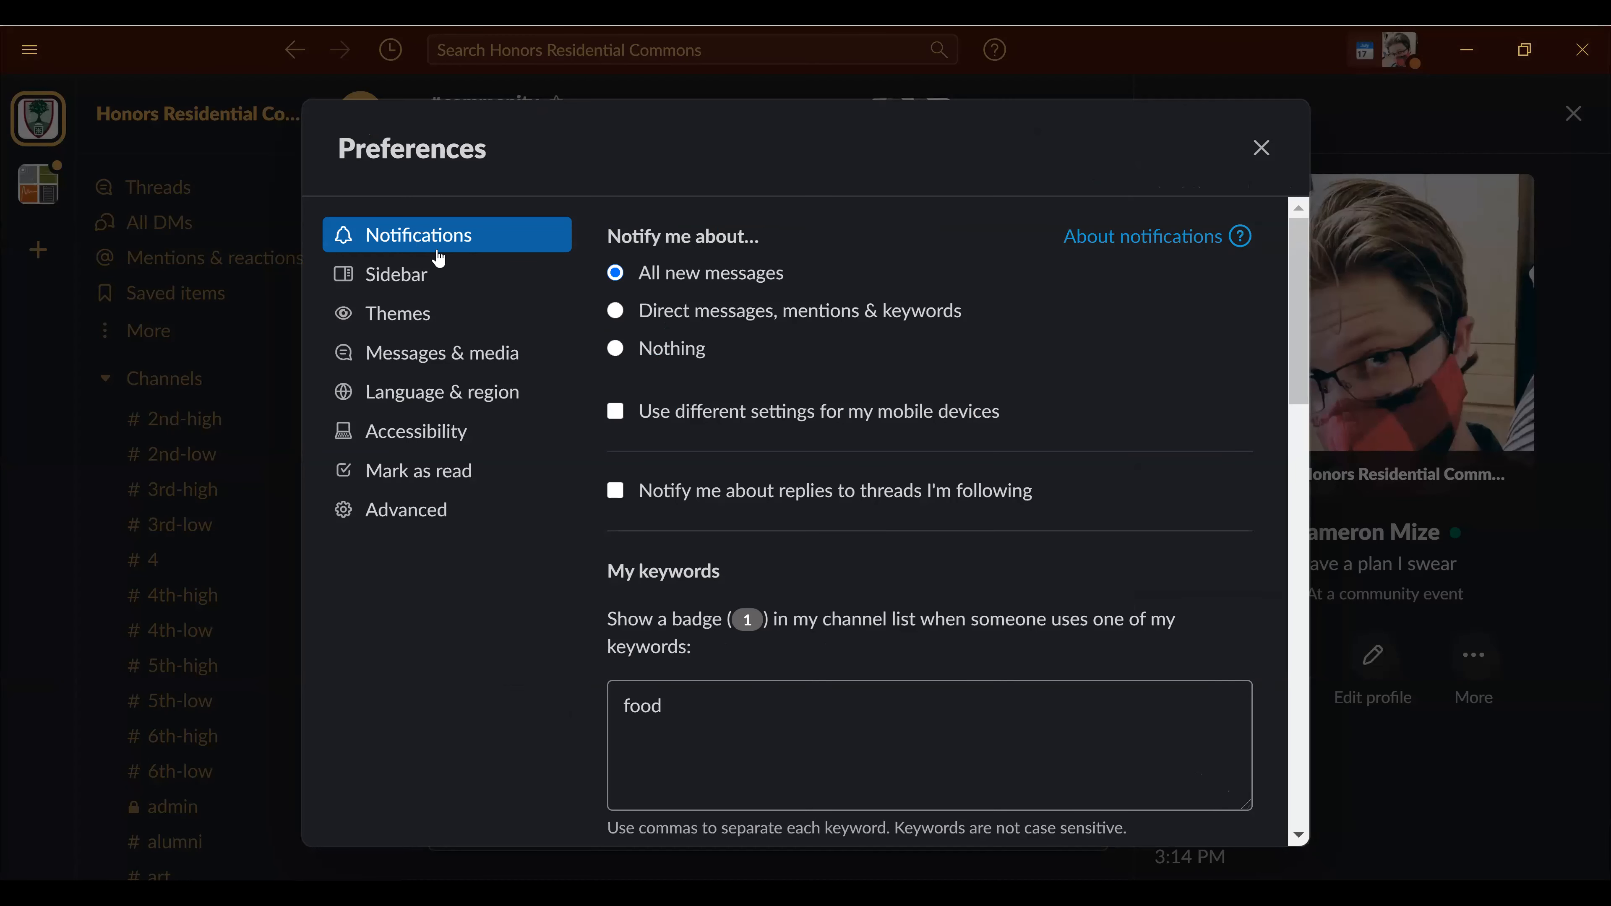
scroll(784, 406, "down", 15)
scroll(781, 411, "up", 15)
left_click(708, 711)
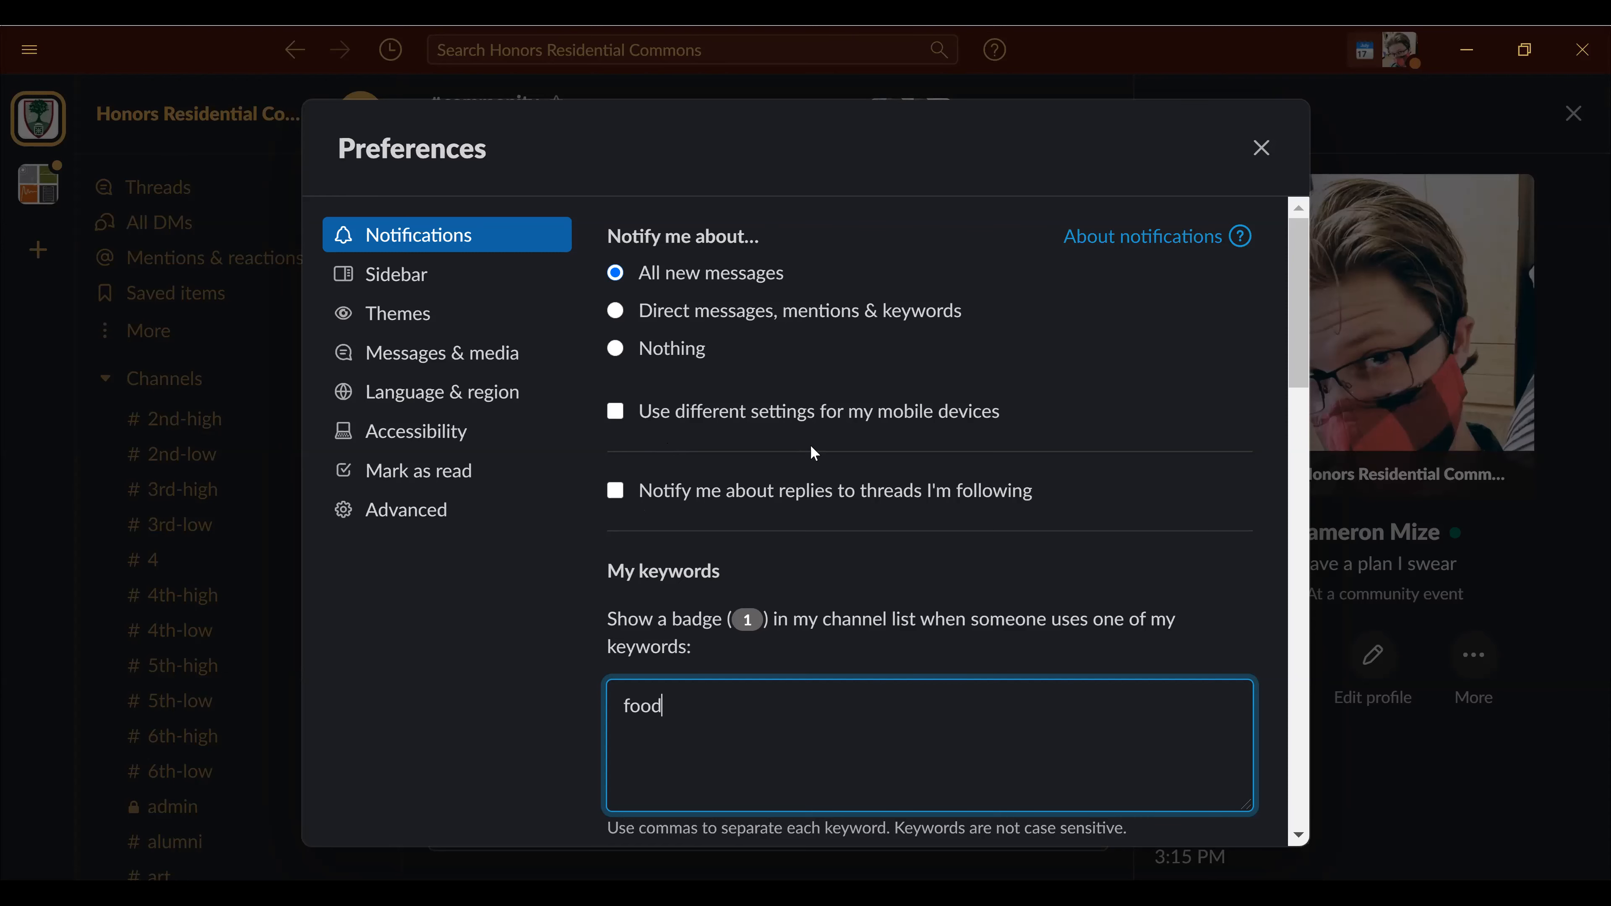
scroll(867, 735, "down", 4)
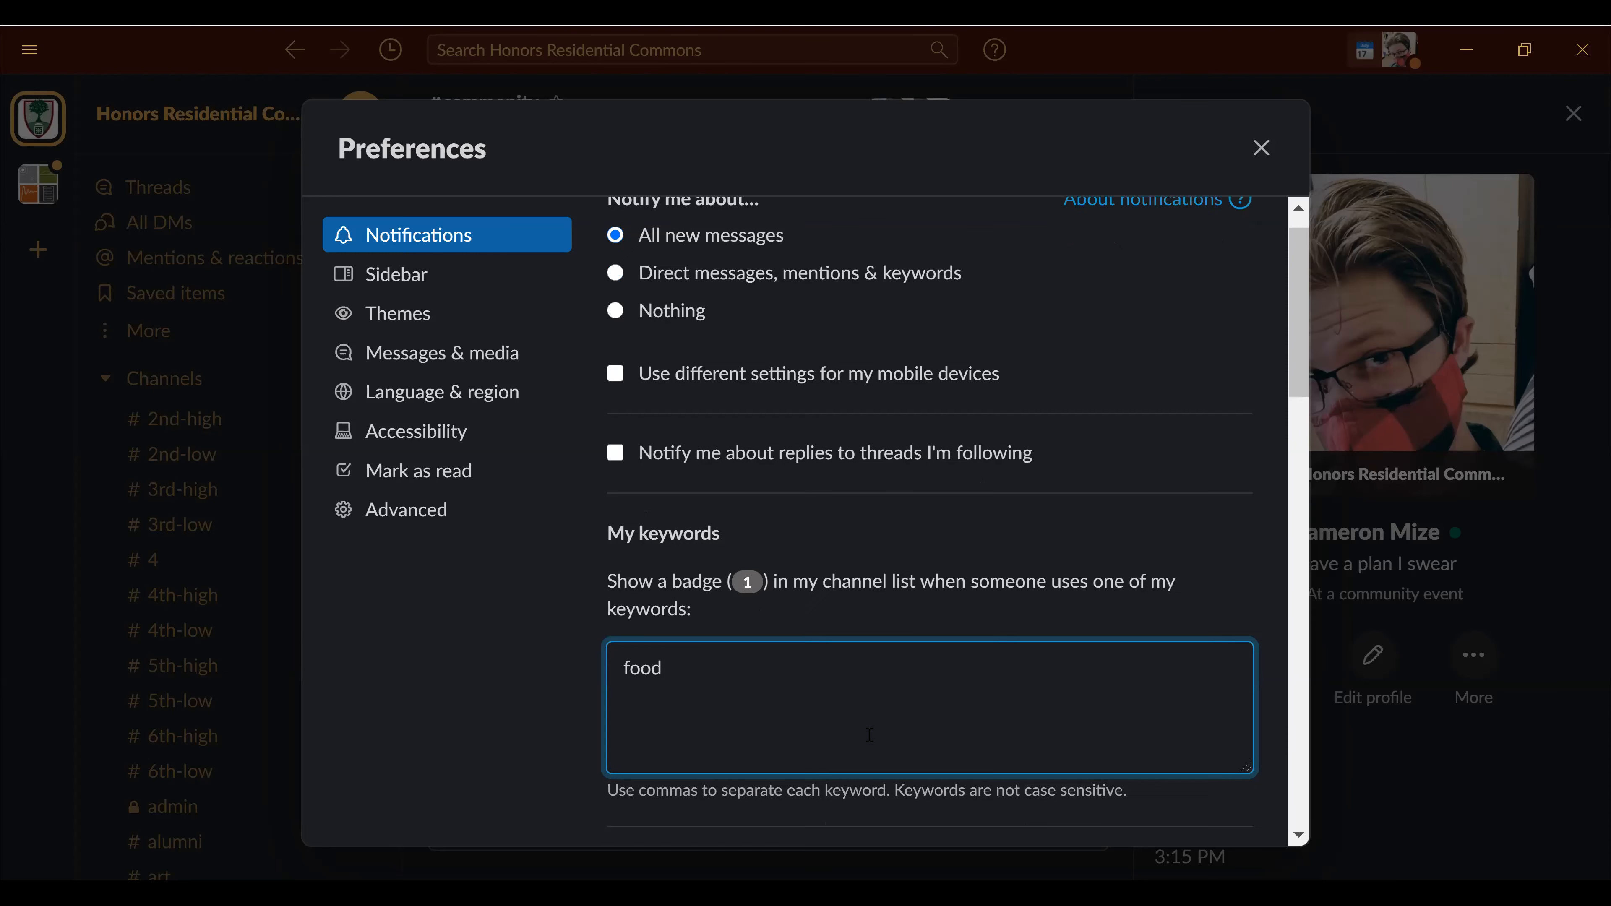
scroll(790, 619, "down", 3)
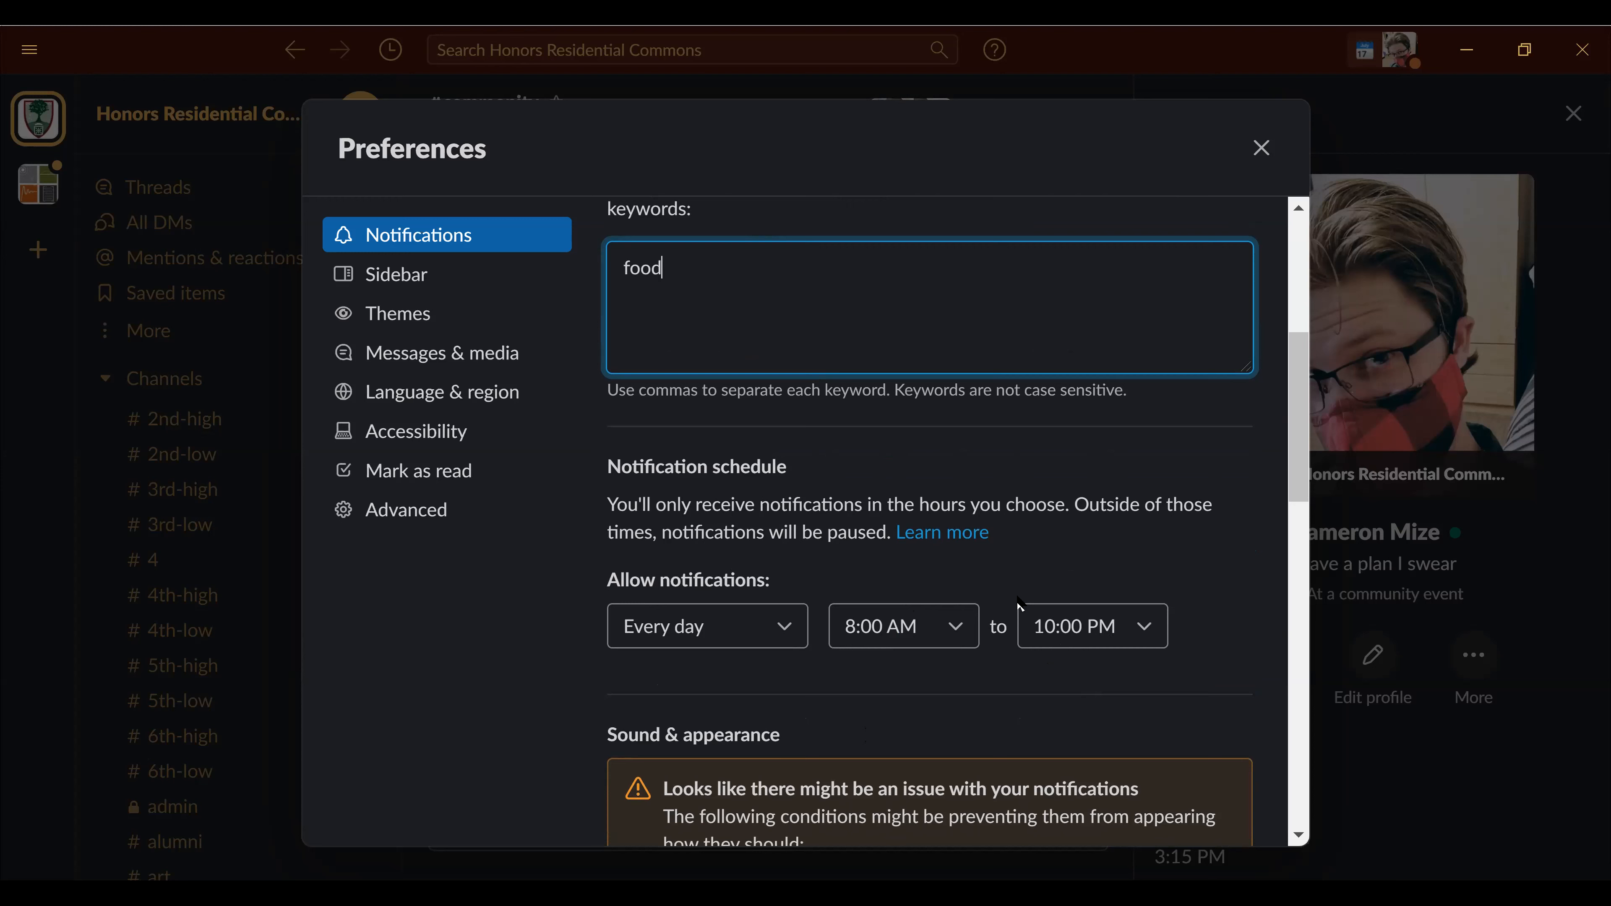
scroll(1020, 603, "down", 3)
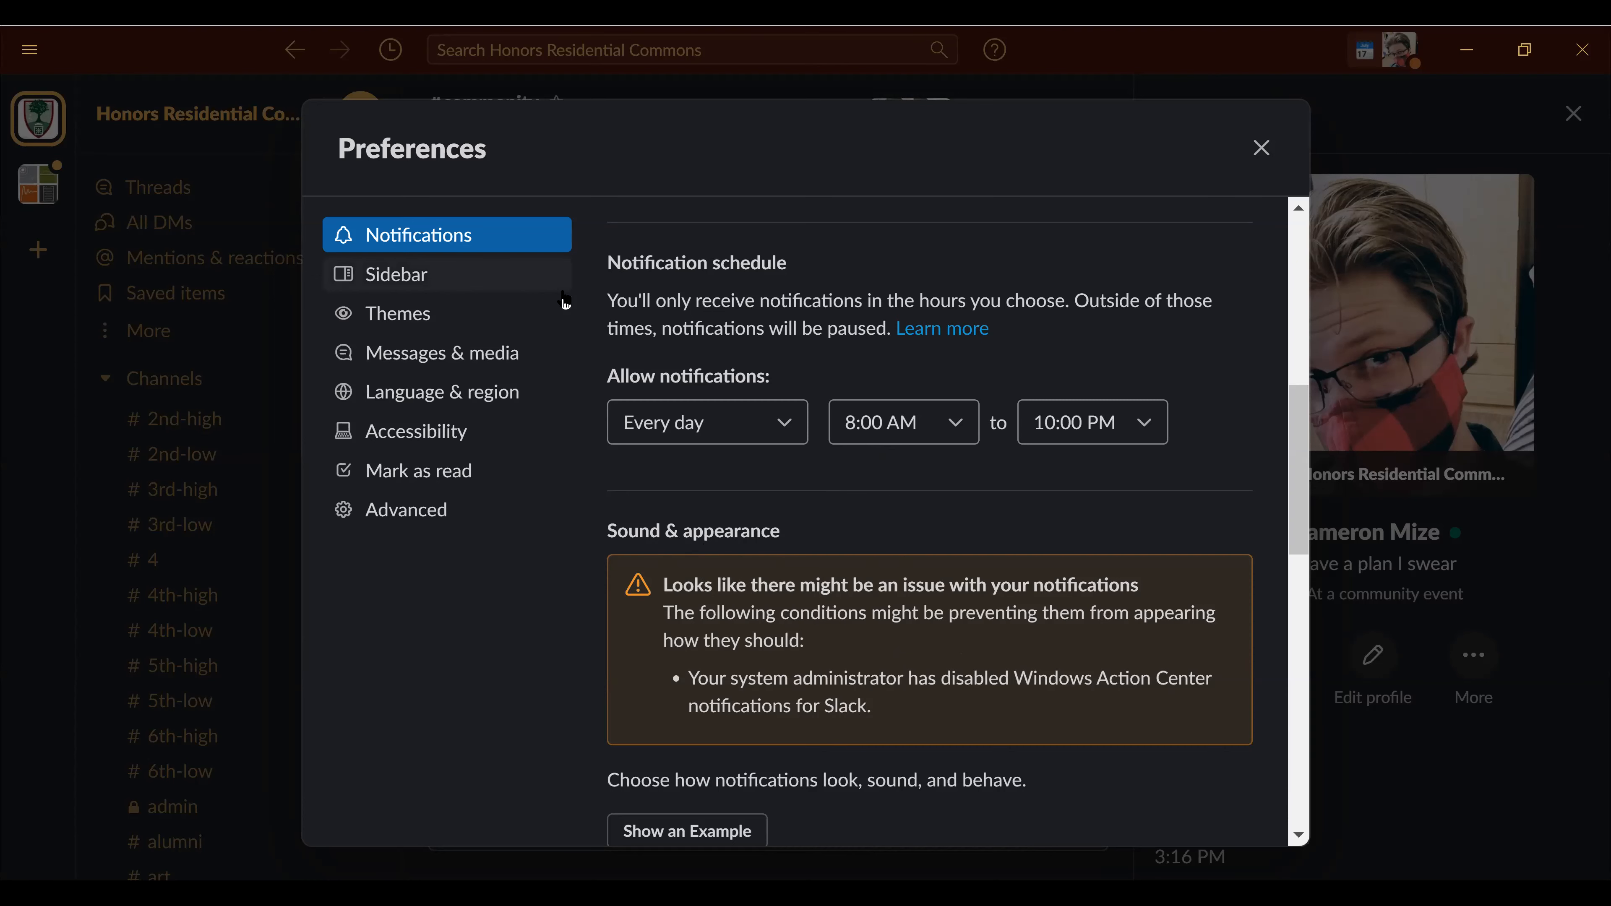
- Browse the theme preferences, from the light and dark modes through the color themes to Discotheque under Bright and cheerful
left_click(417, 315)
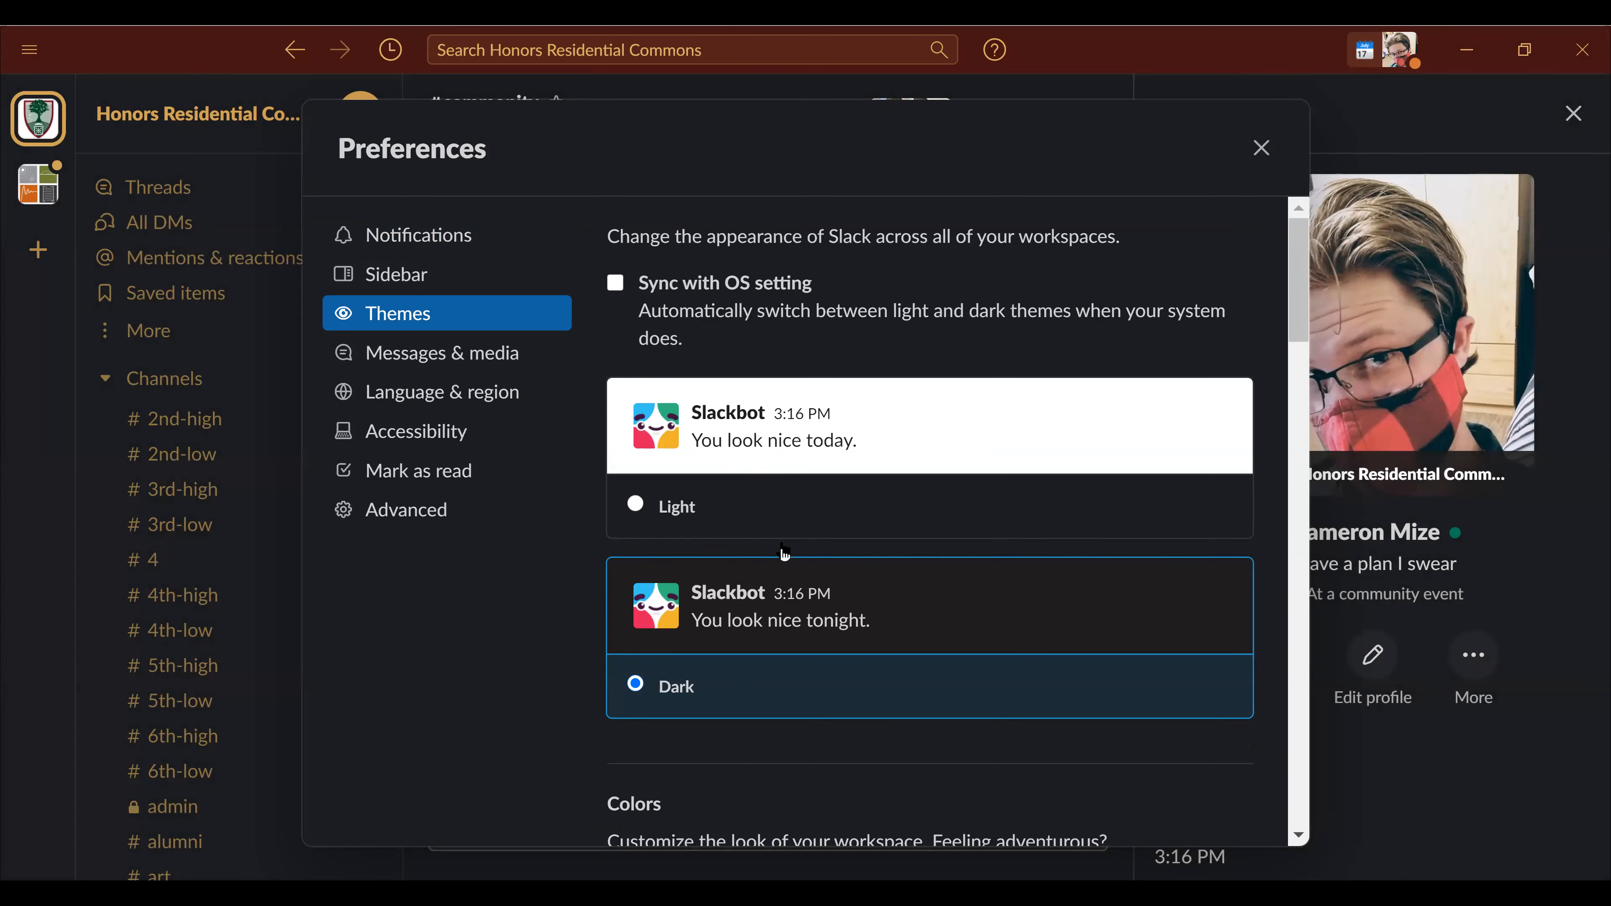
scroll(785, 552, "down", 10)
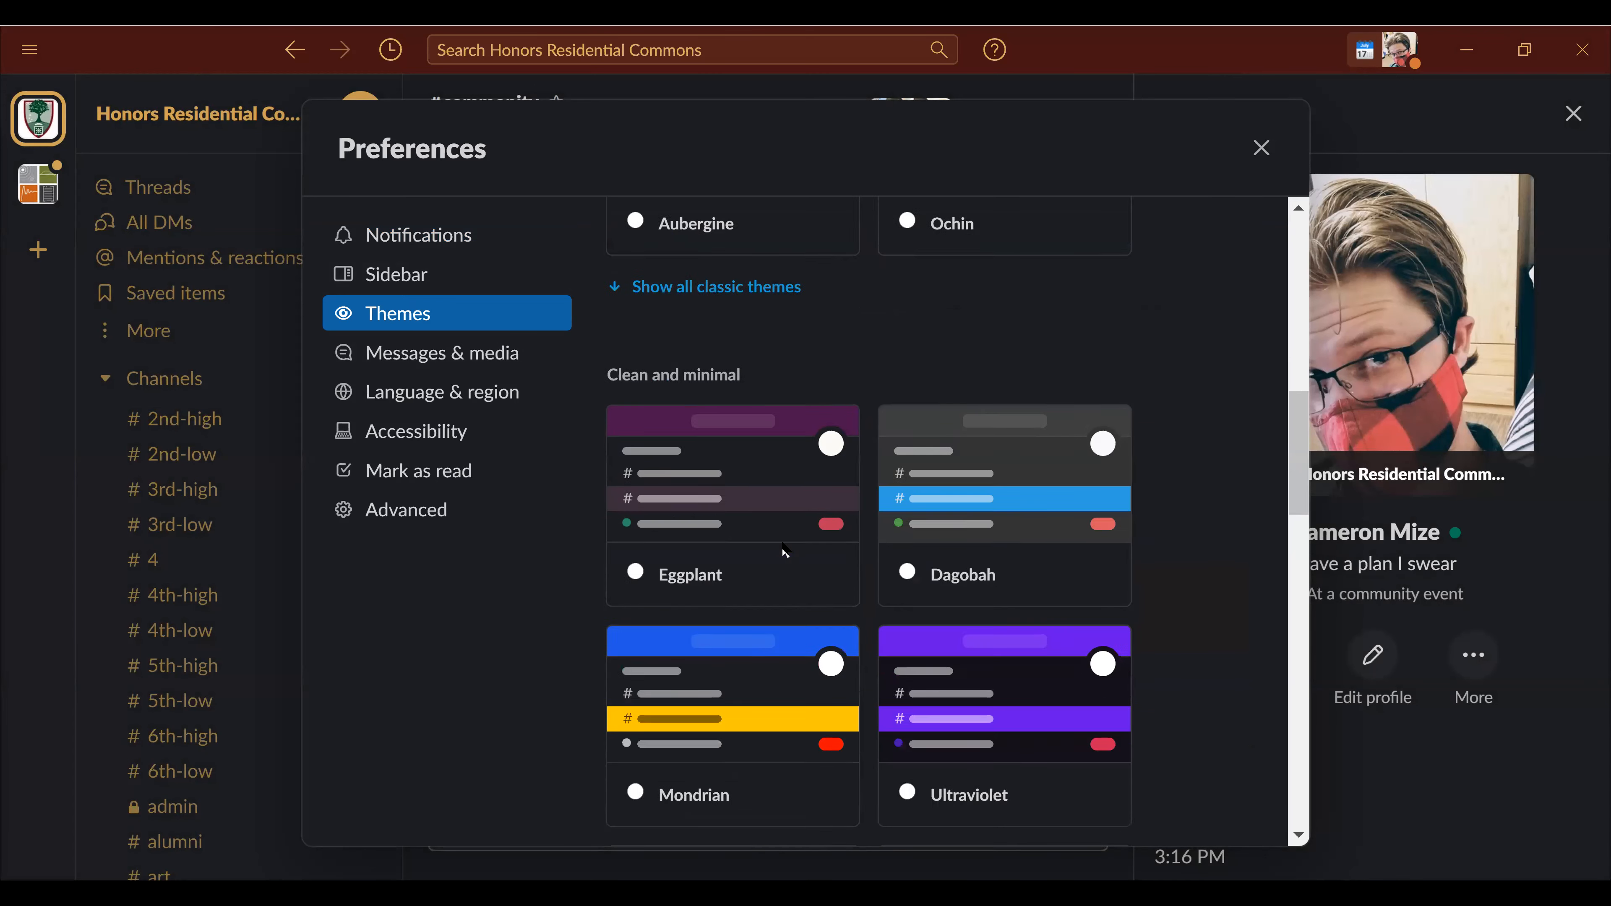
scroll(784, 552, "down", 4)
scroll(785, 552, "down", 7)
scroll(785, 552, "down", 8)
left_click(897, 664)
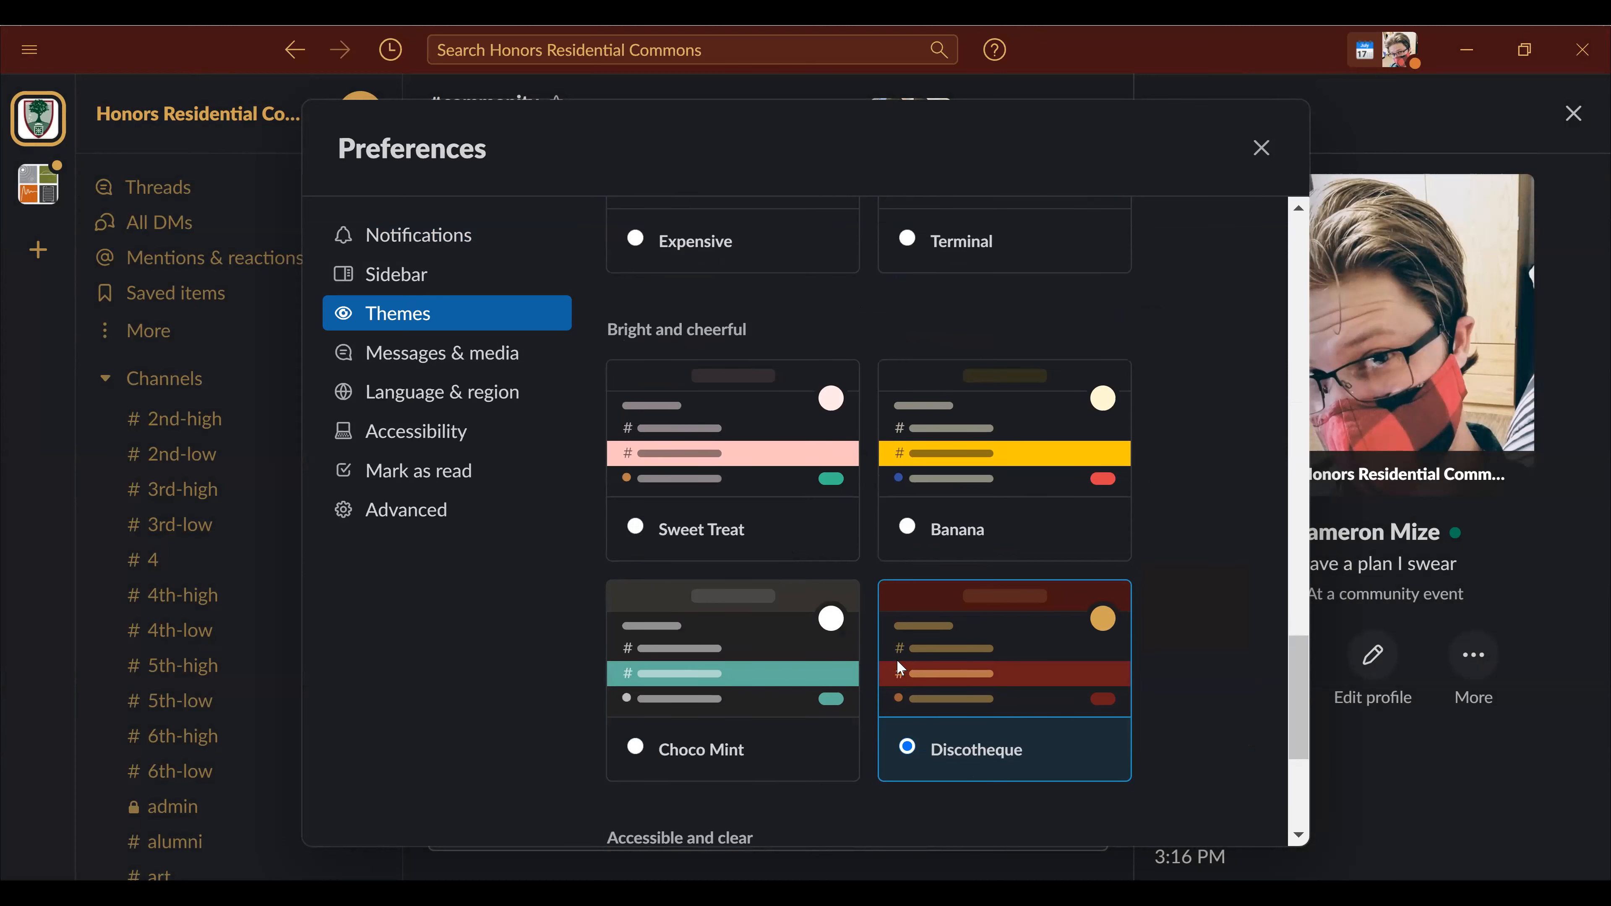
scroll(963, 782, "down", 1)
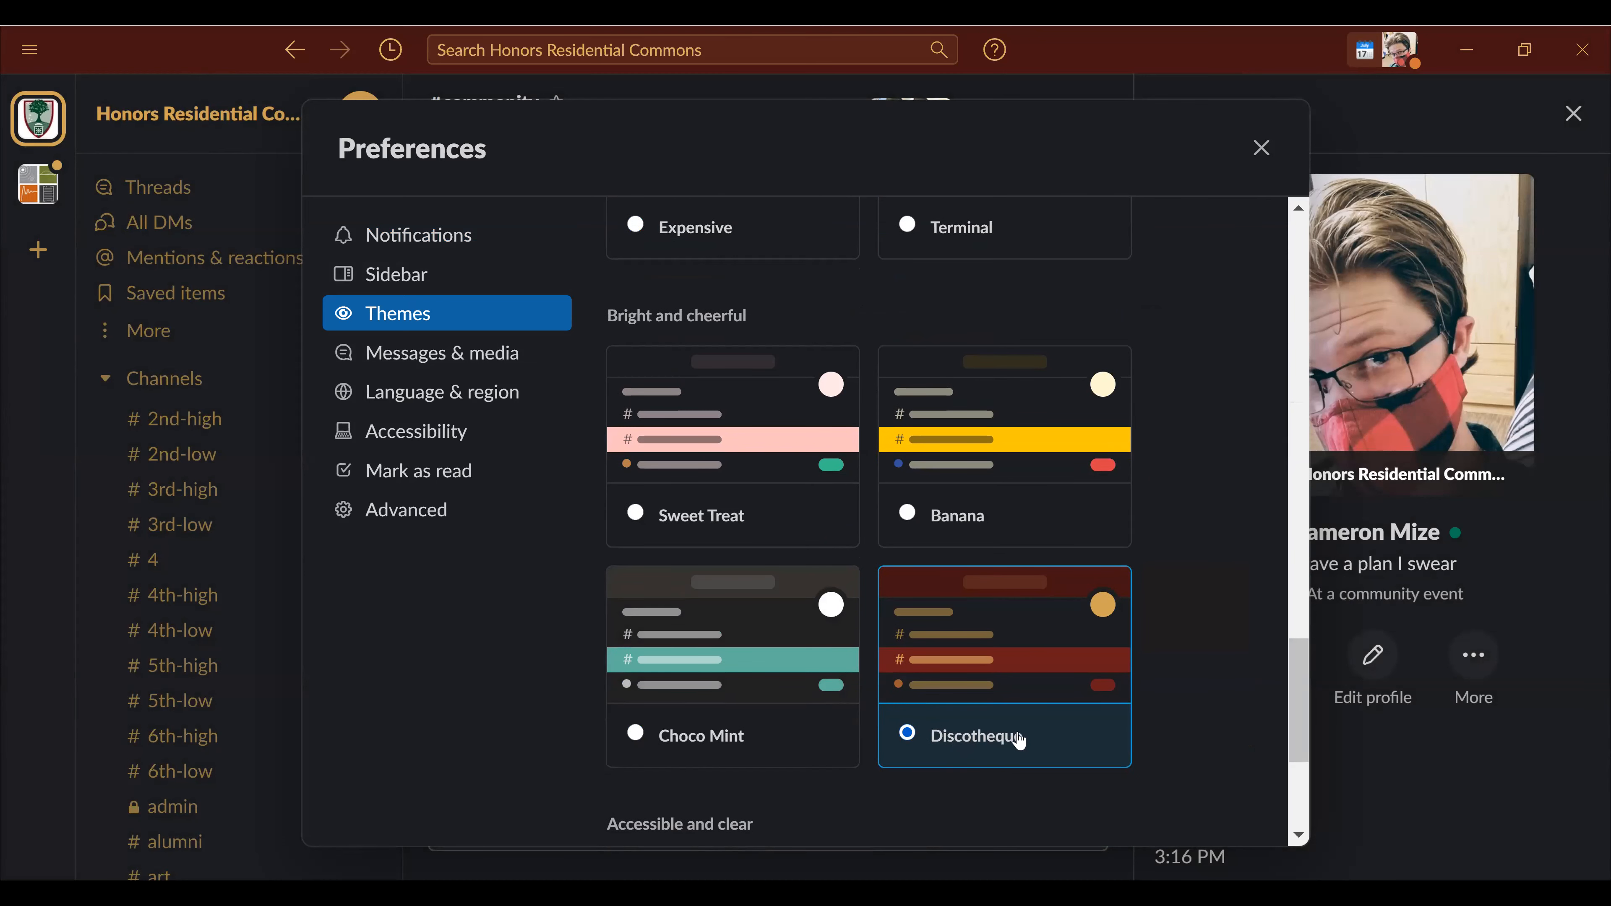
scroll(1019, 741, "down", 5)
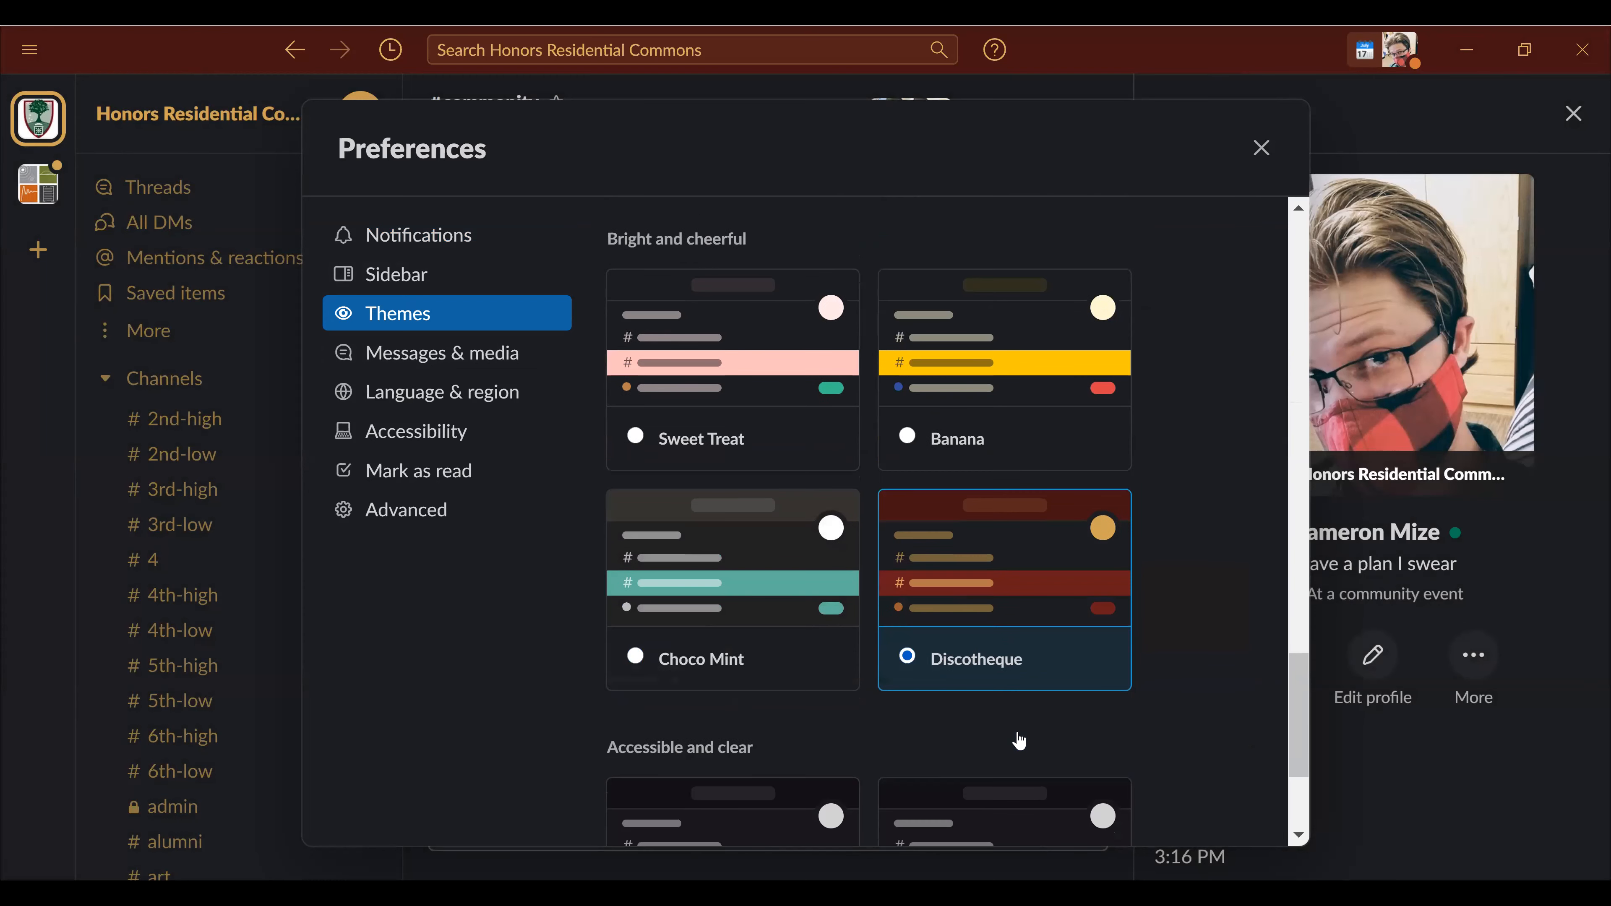
- View the Accessible and clear themes, close the preferences, and look at the VAST Lab workspace before returning to Honors Residential Commons
scroll(1019, 742, "down", 1)
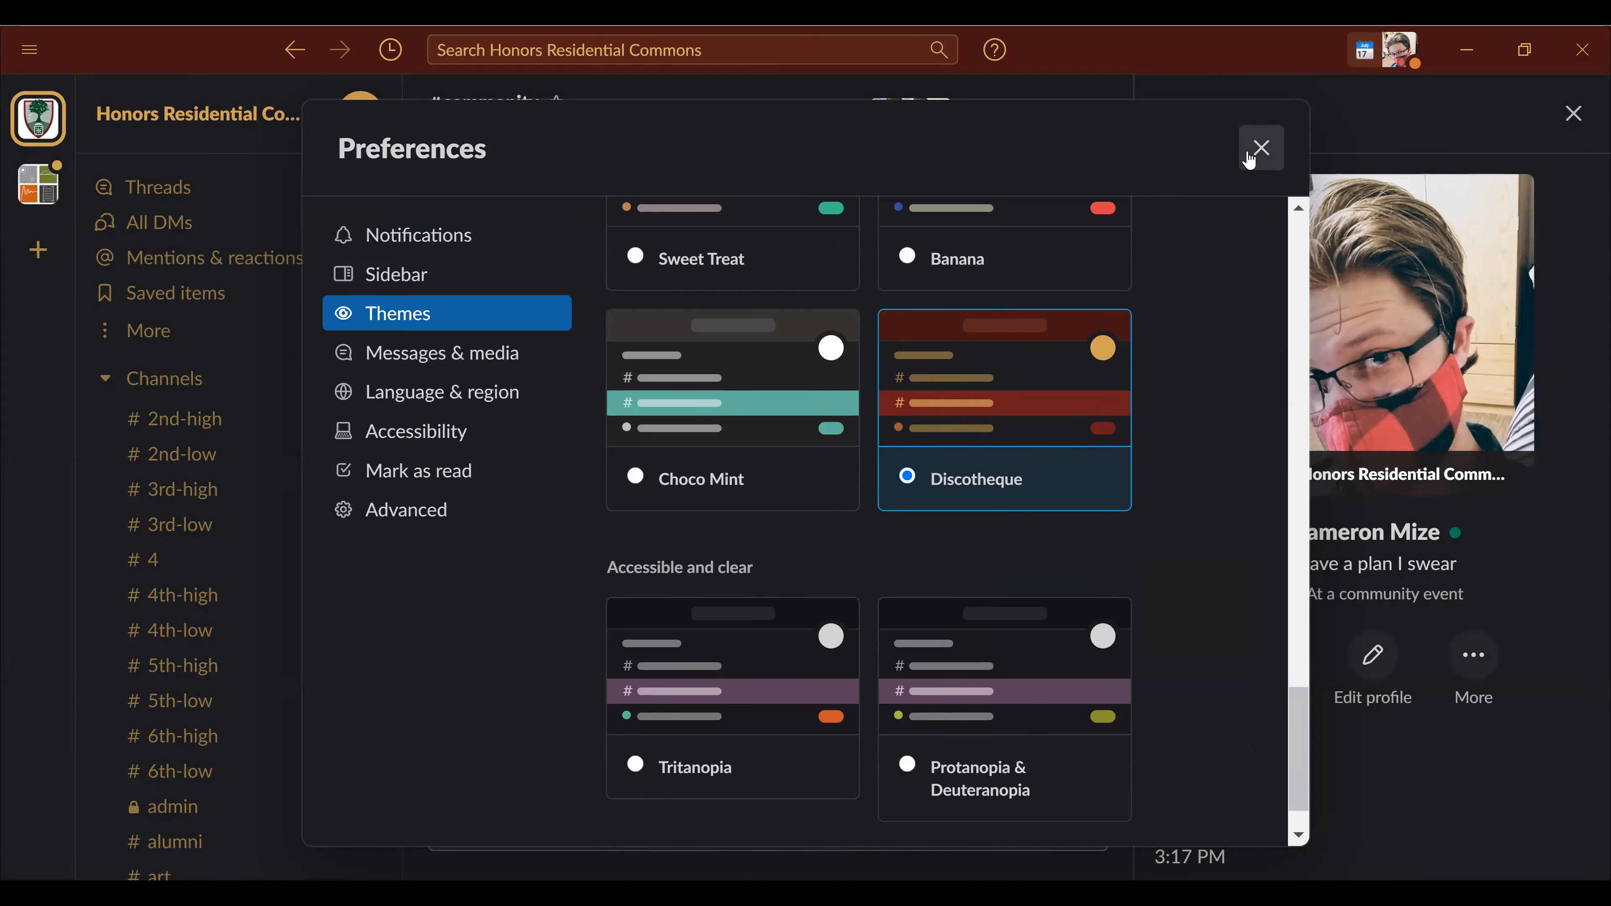
left_click(1261, 149)
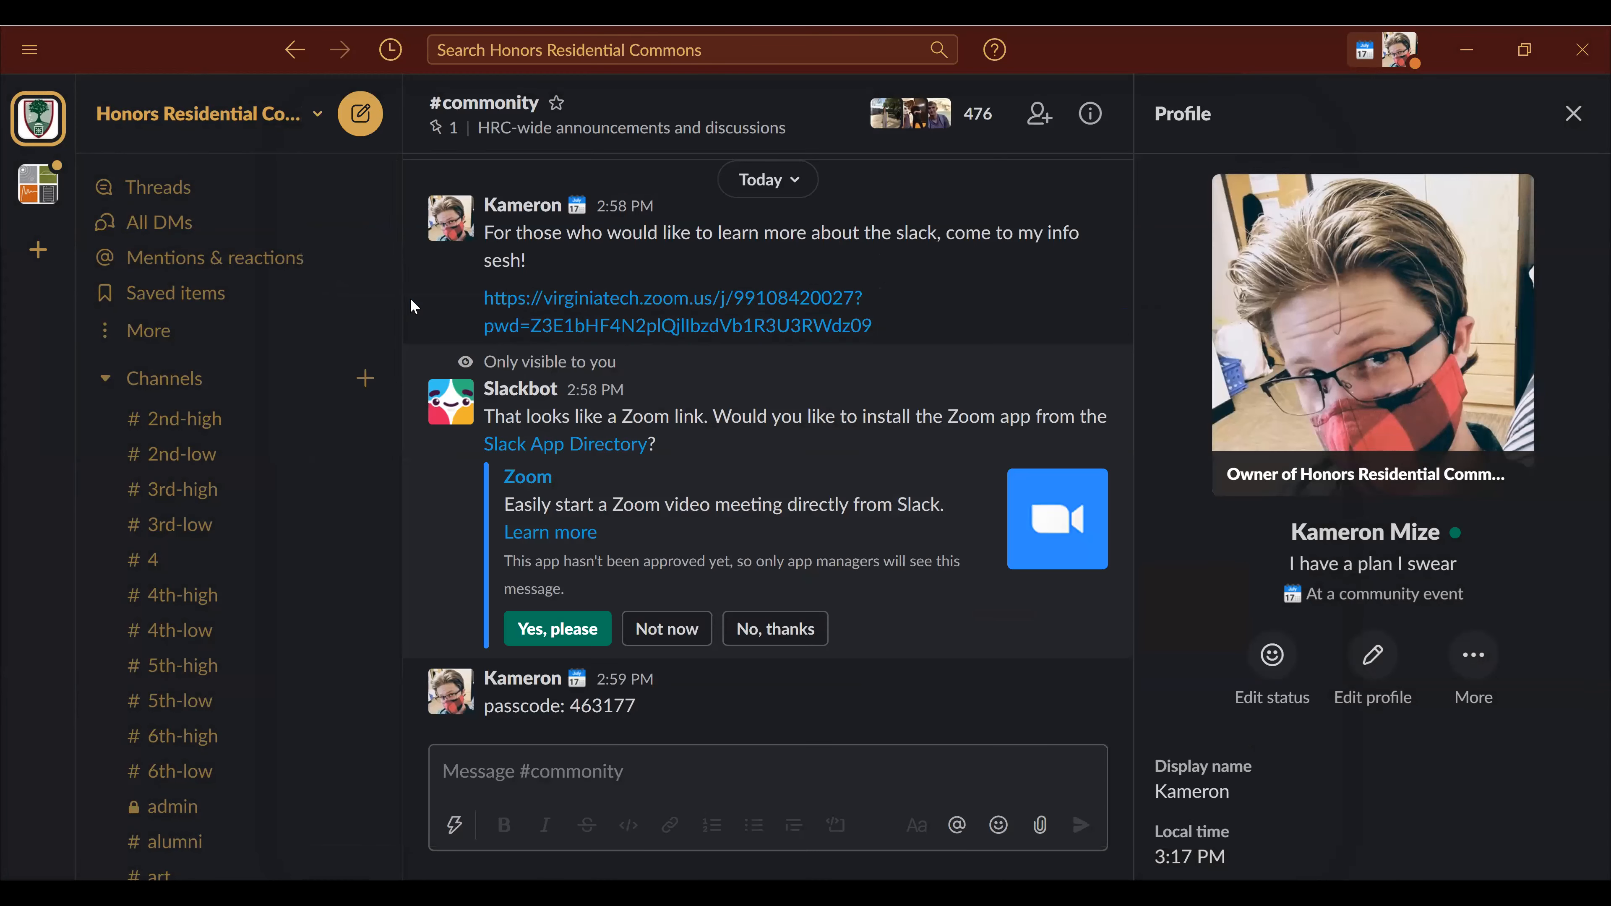
left_click(26, 194)
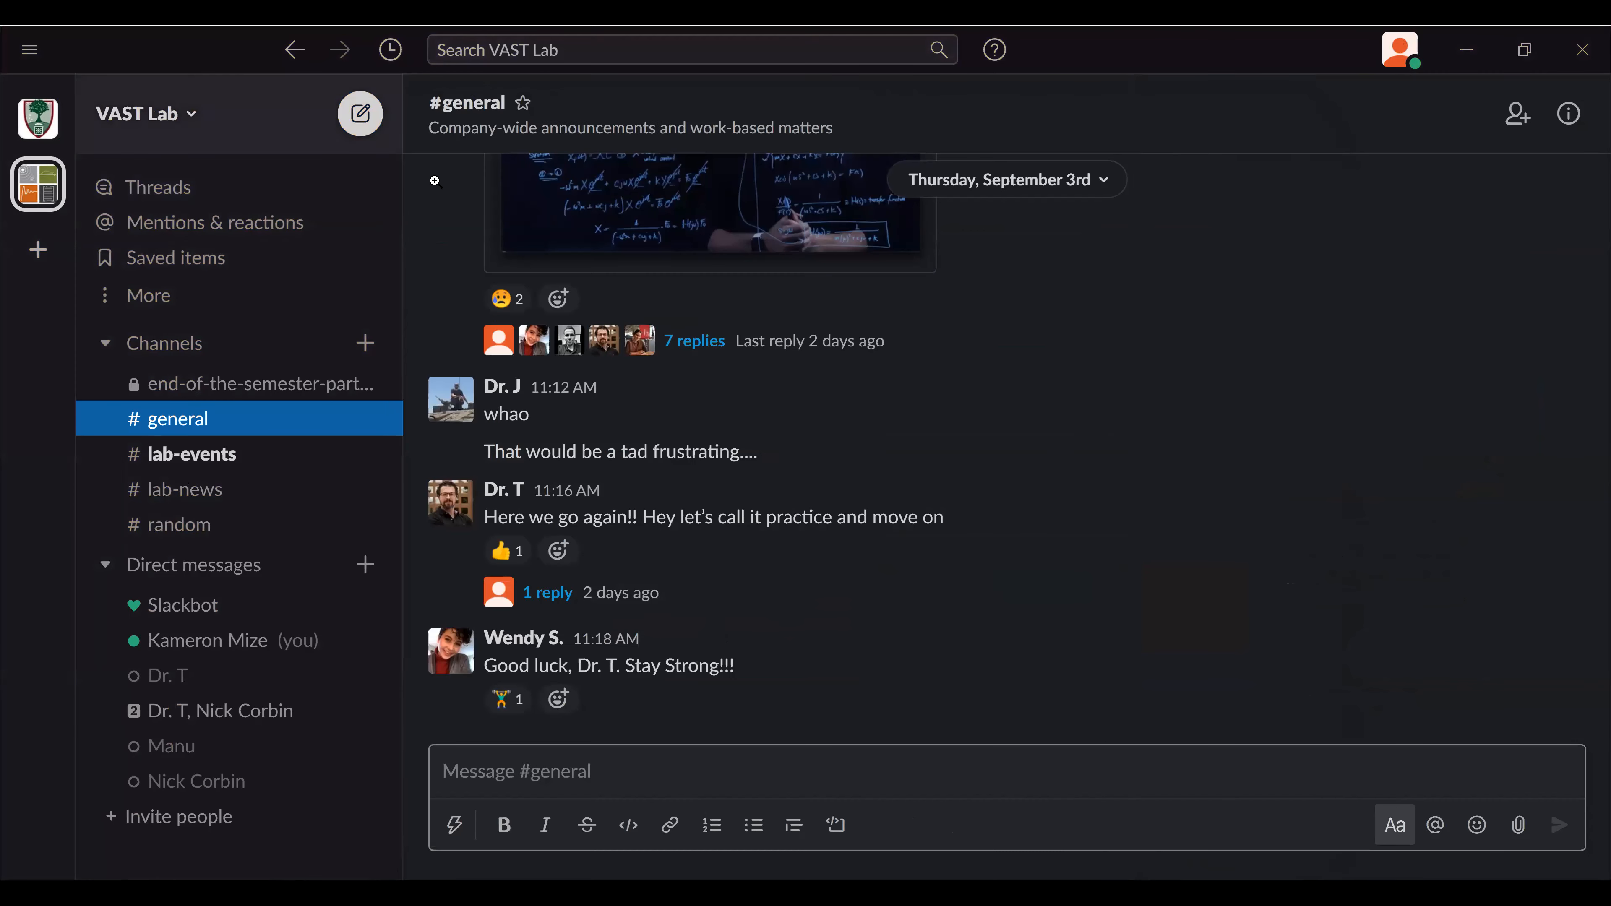
left_click(41, 125)
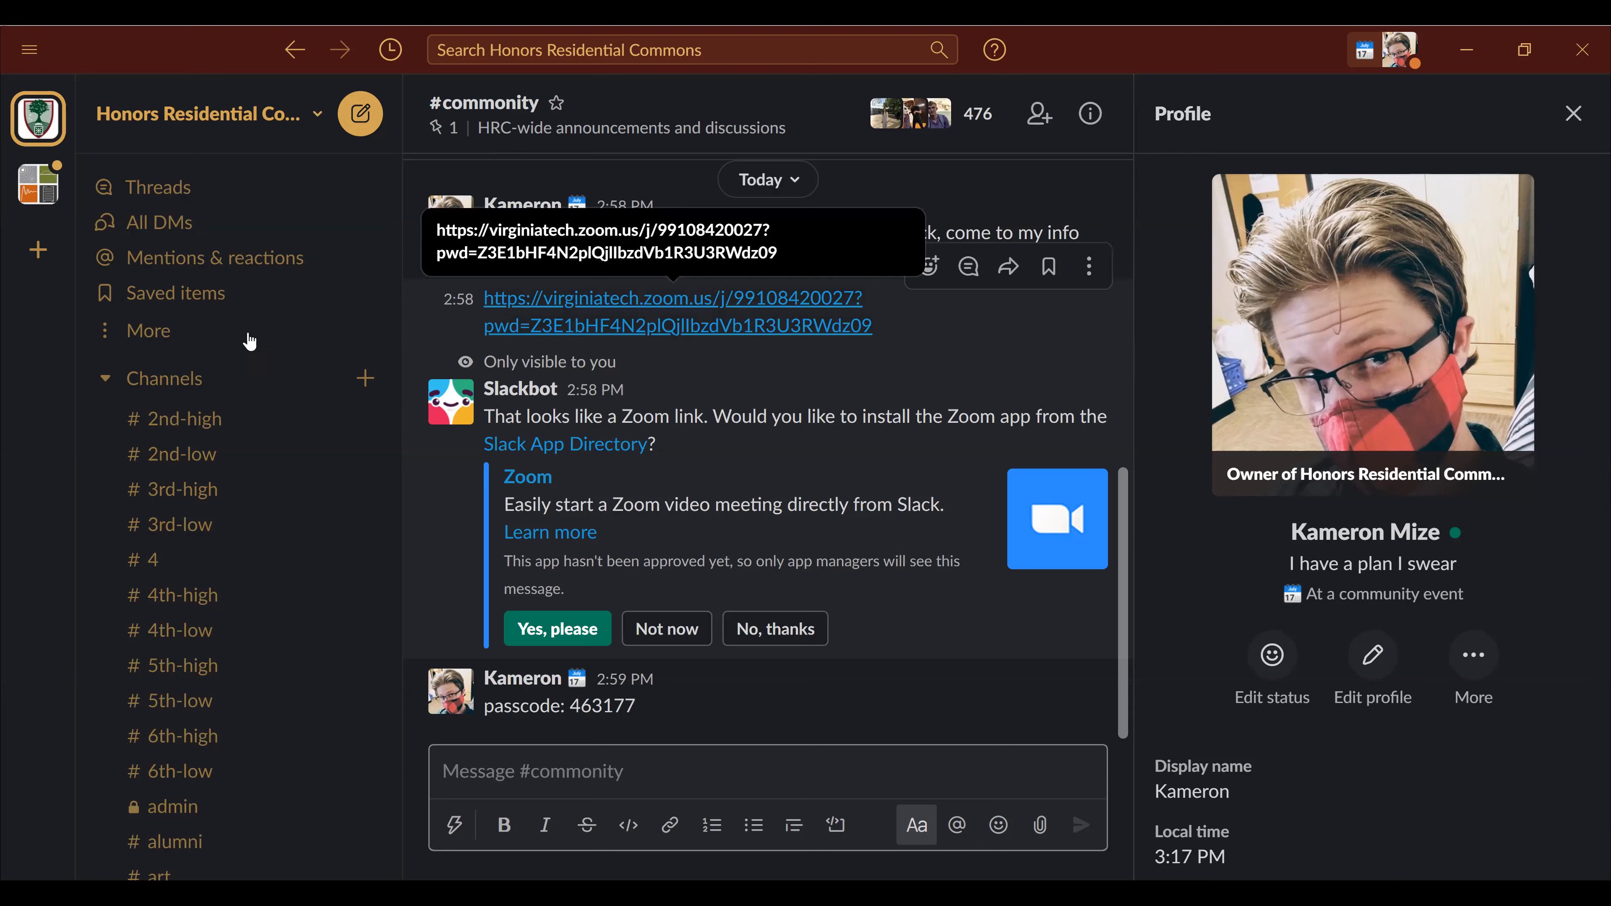
- Review the workspace's joined channels from the hall channels through the college channels to the interest channels, and return to the start of the list
scroll(209, 507, "down", 1)
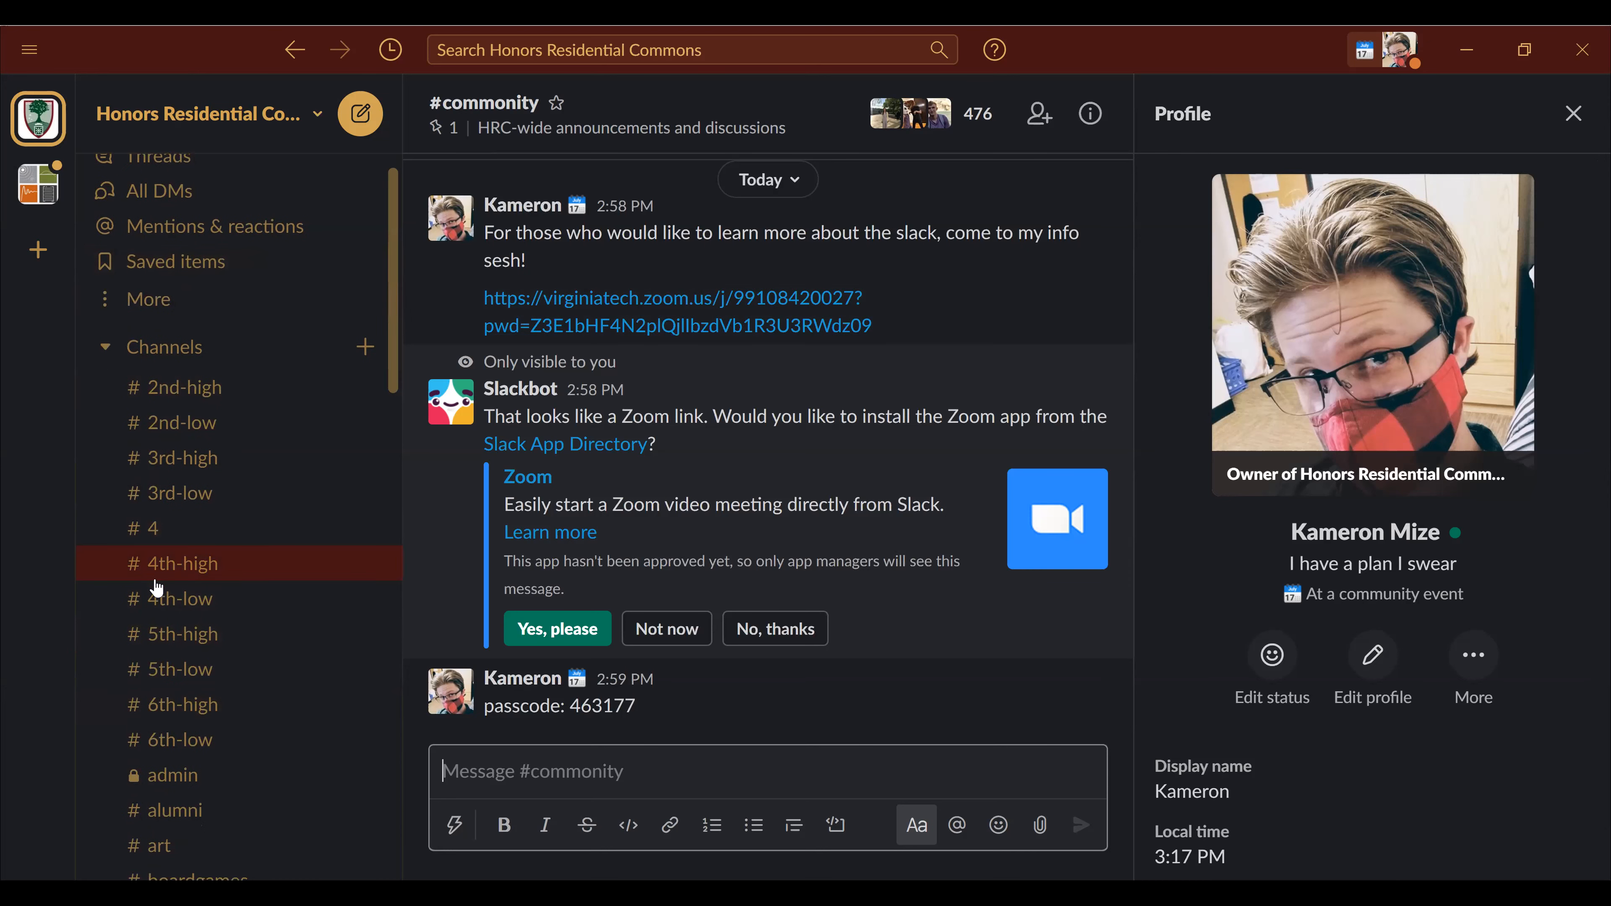
scroll(157, 589, "down", 8)
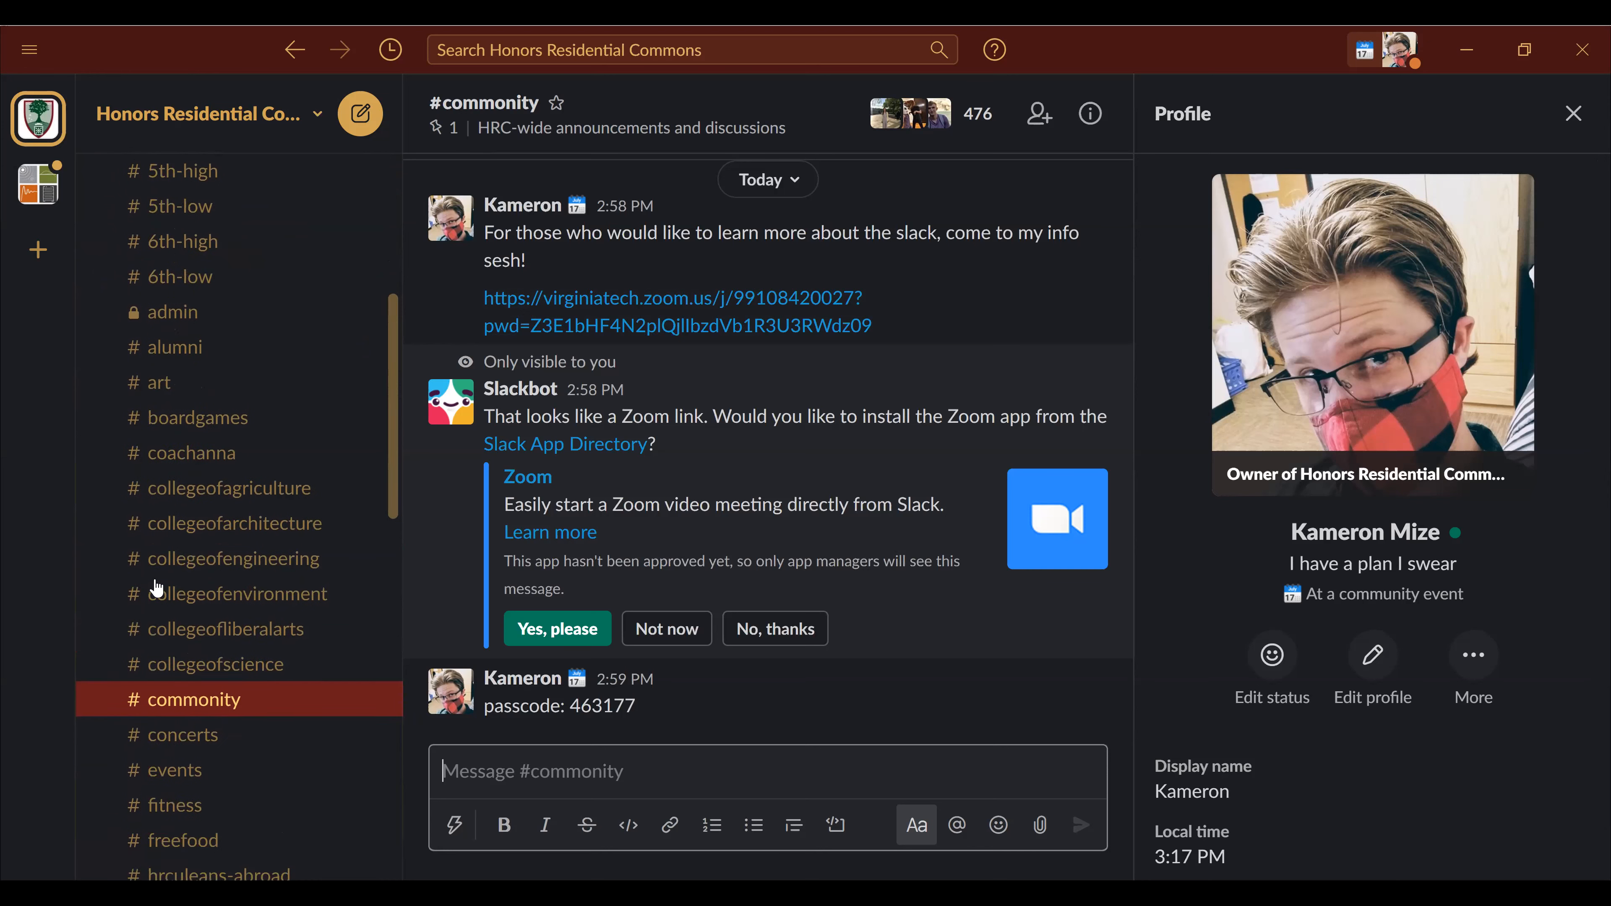
scroll(156, 589, "down", 5)
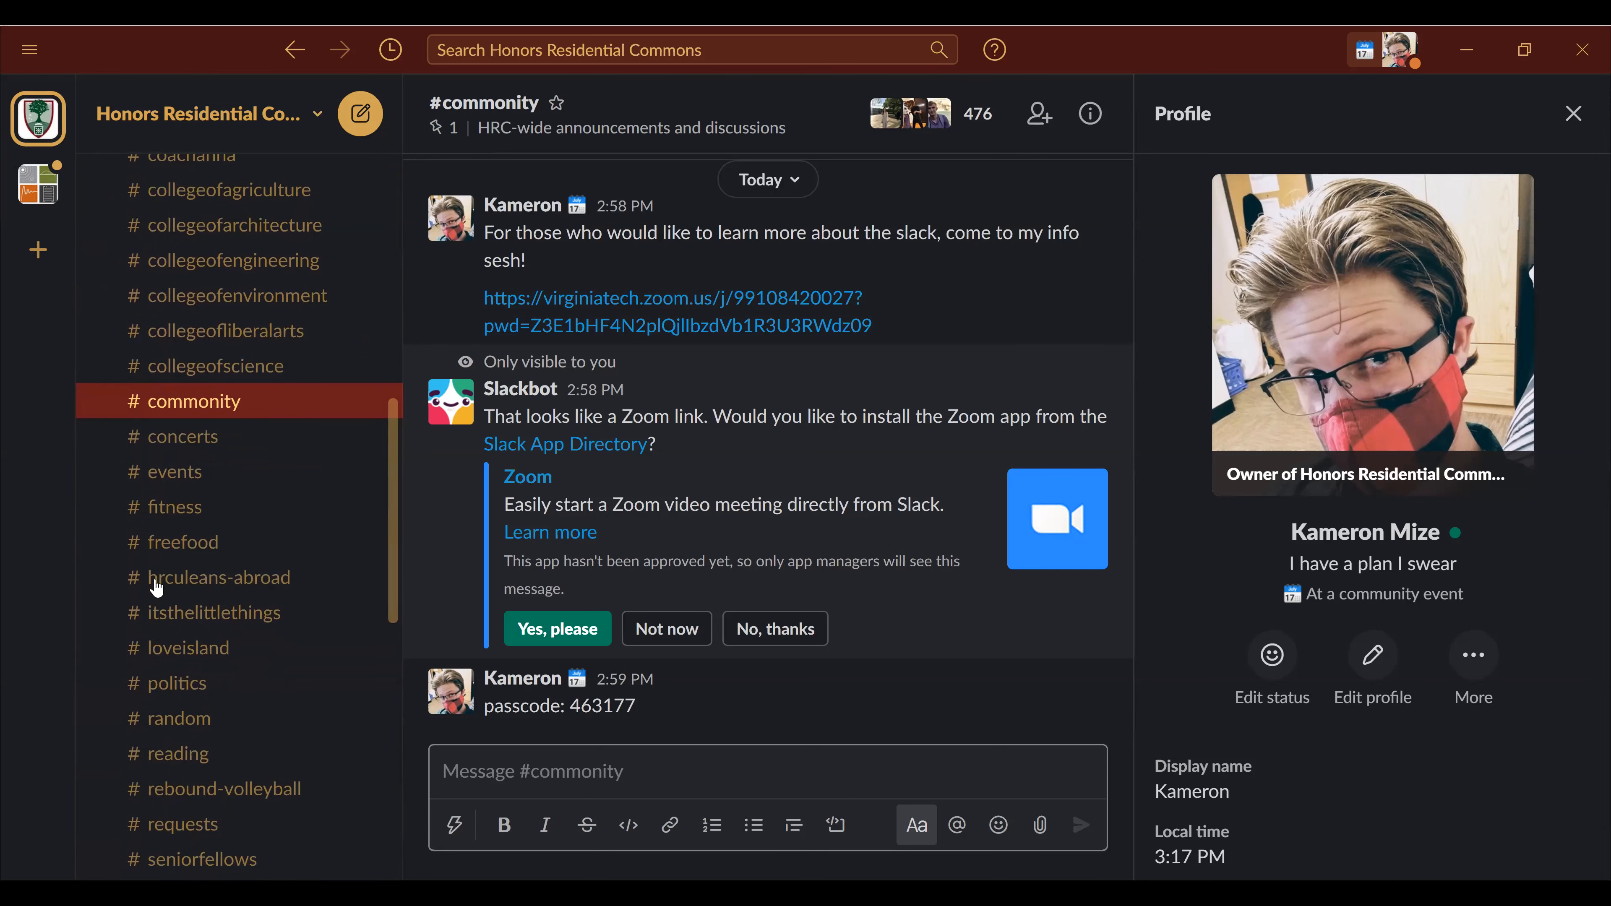
scroll(157, 589, "down", 2)
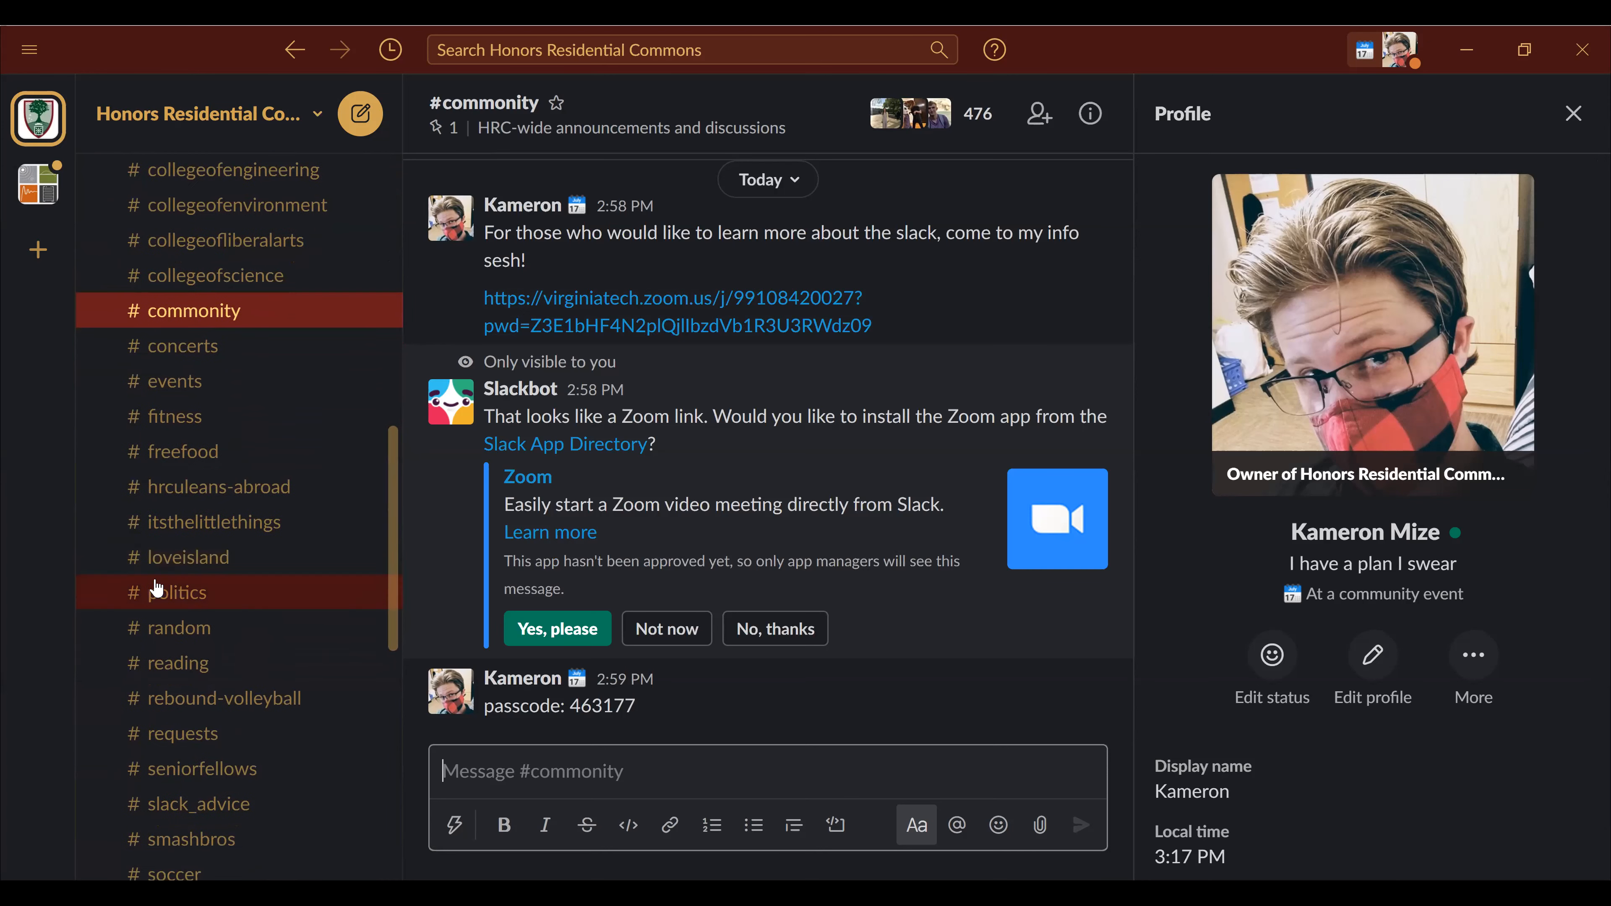
scroll(156, 589, "down", 2)
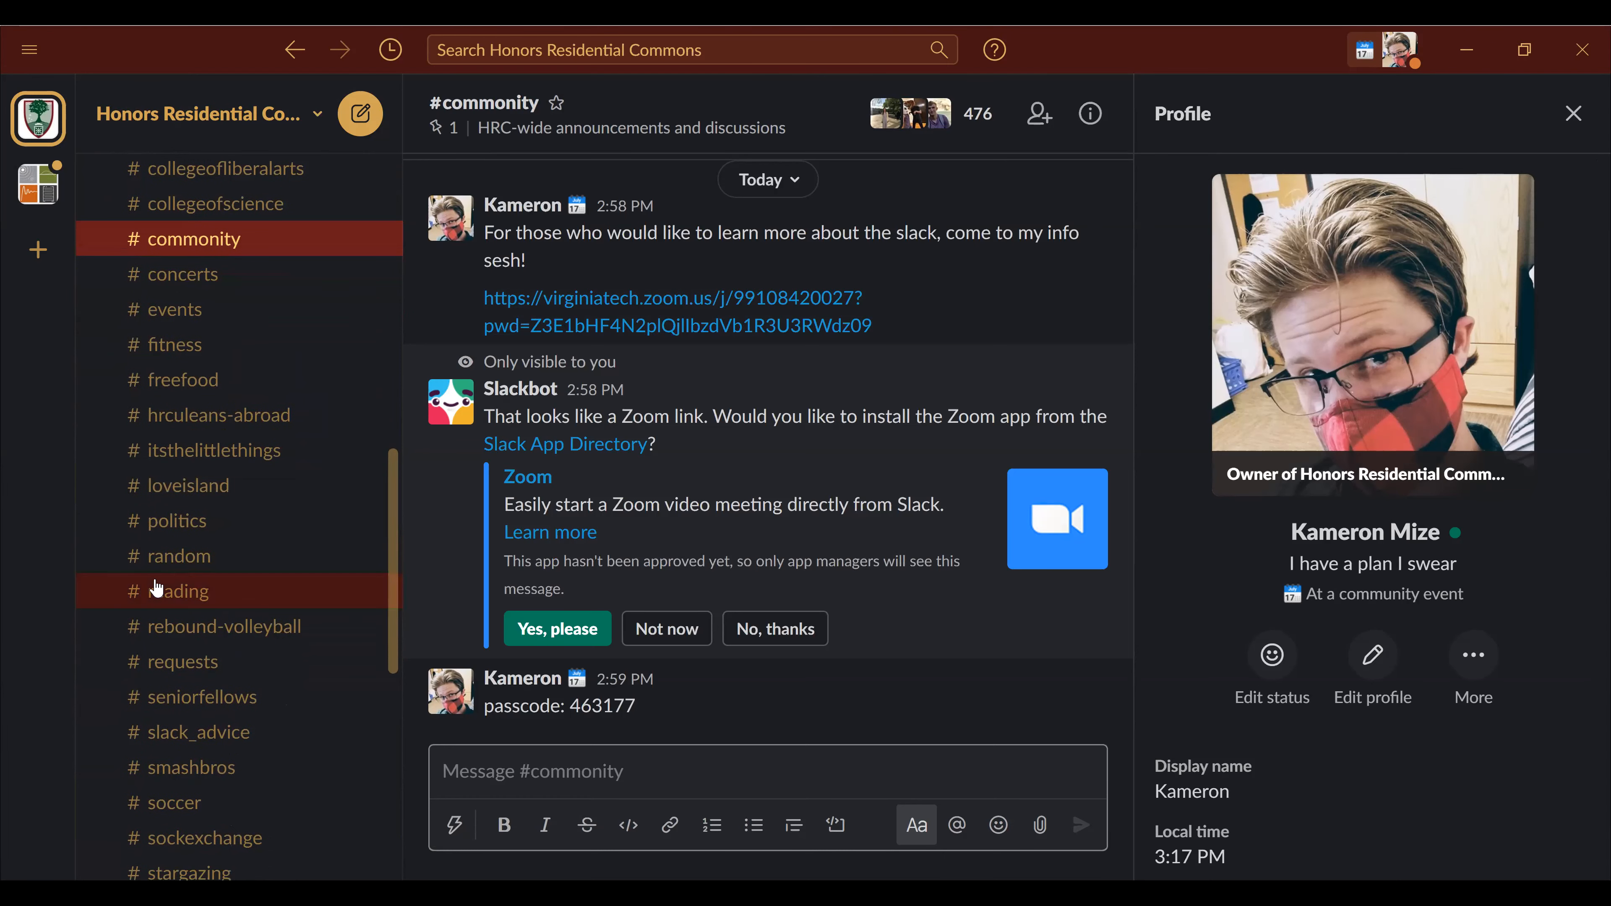
scroll(157, 589, "up", 12)
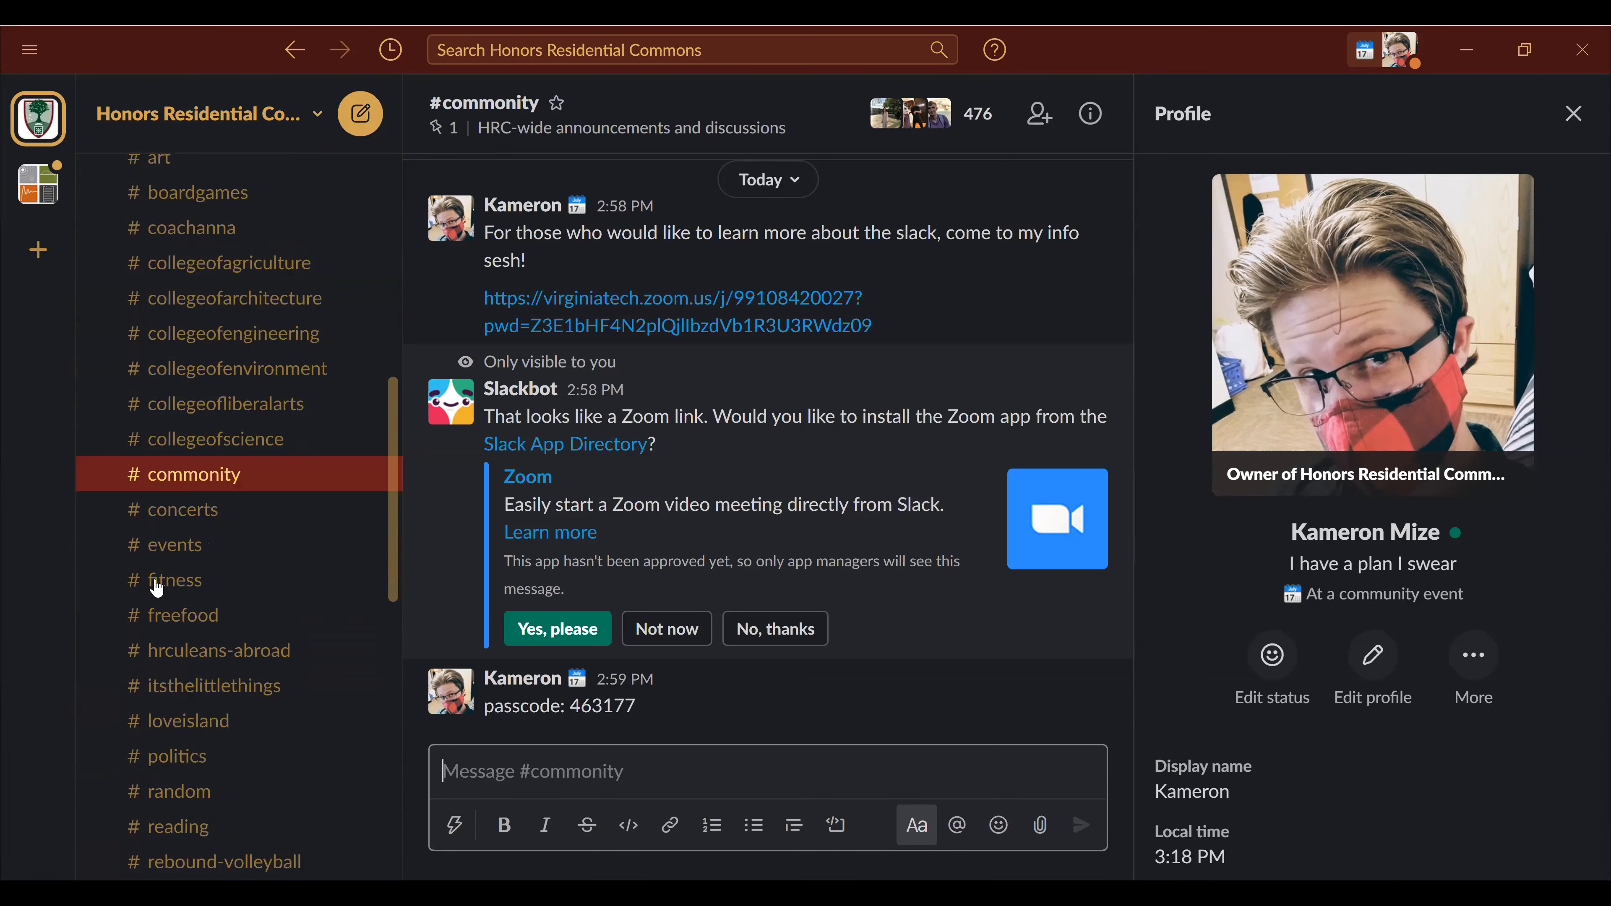
scroll(157, 589, "up", 4)
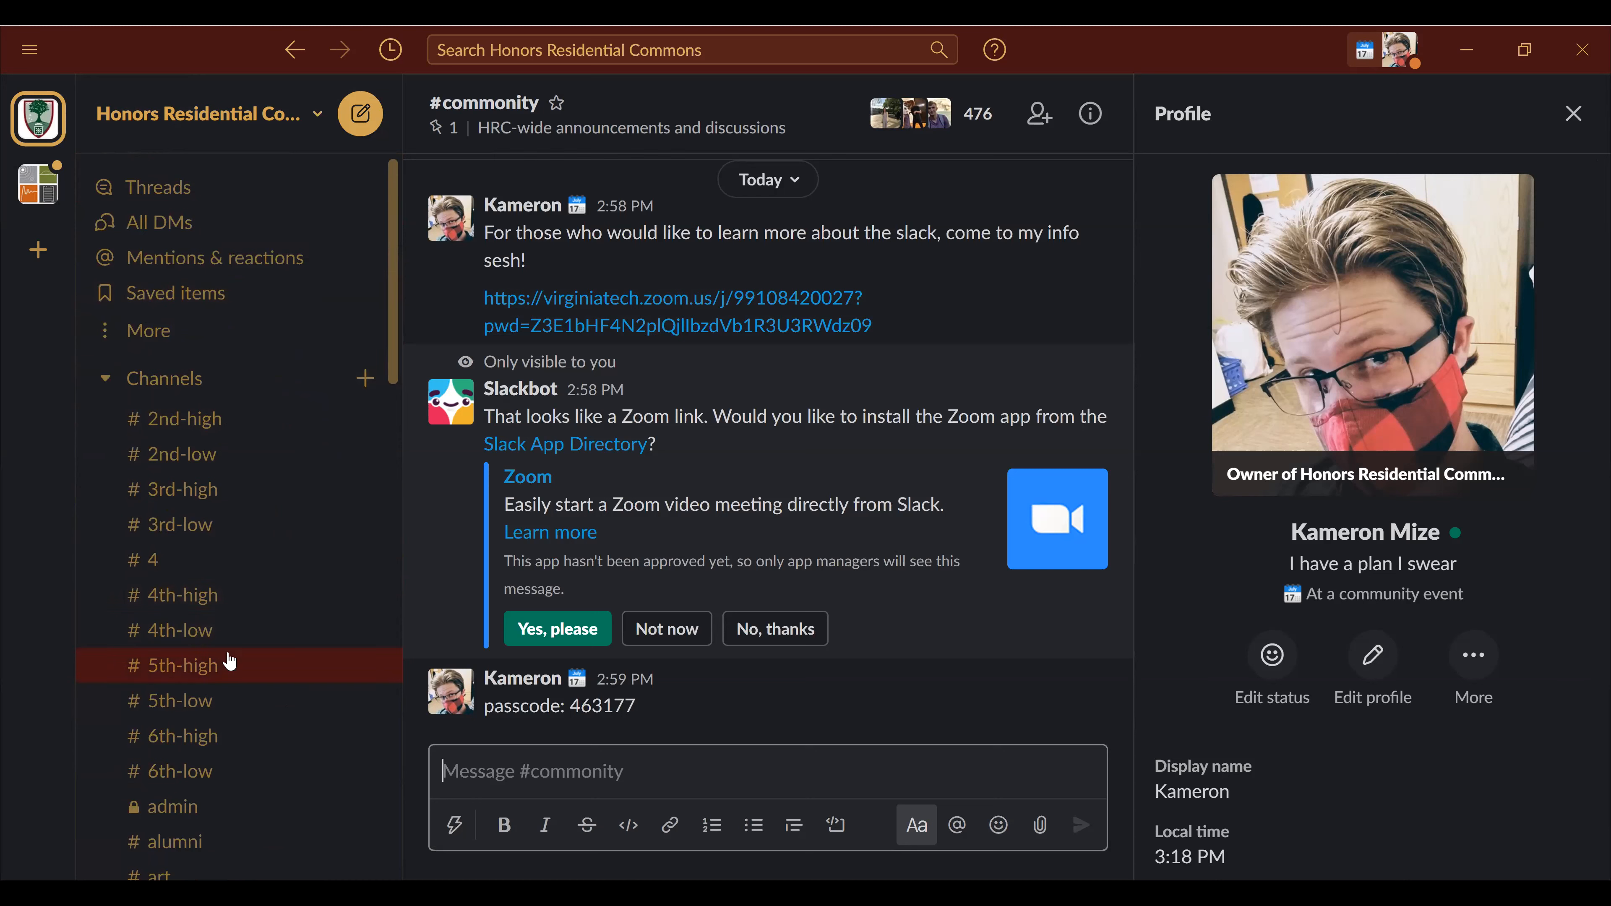
- Go over the hall, college and interest channels again, and open the requests channel to read its recent messages
scroll(230, 662, "down", 5)
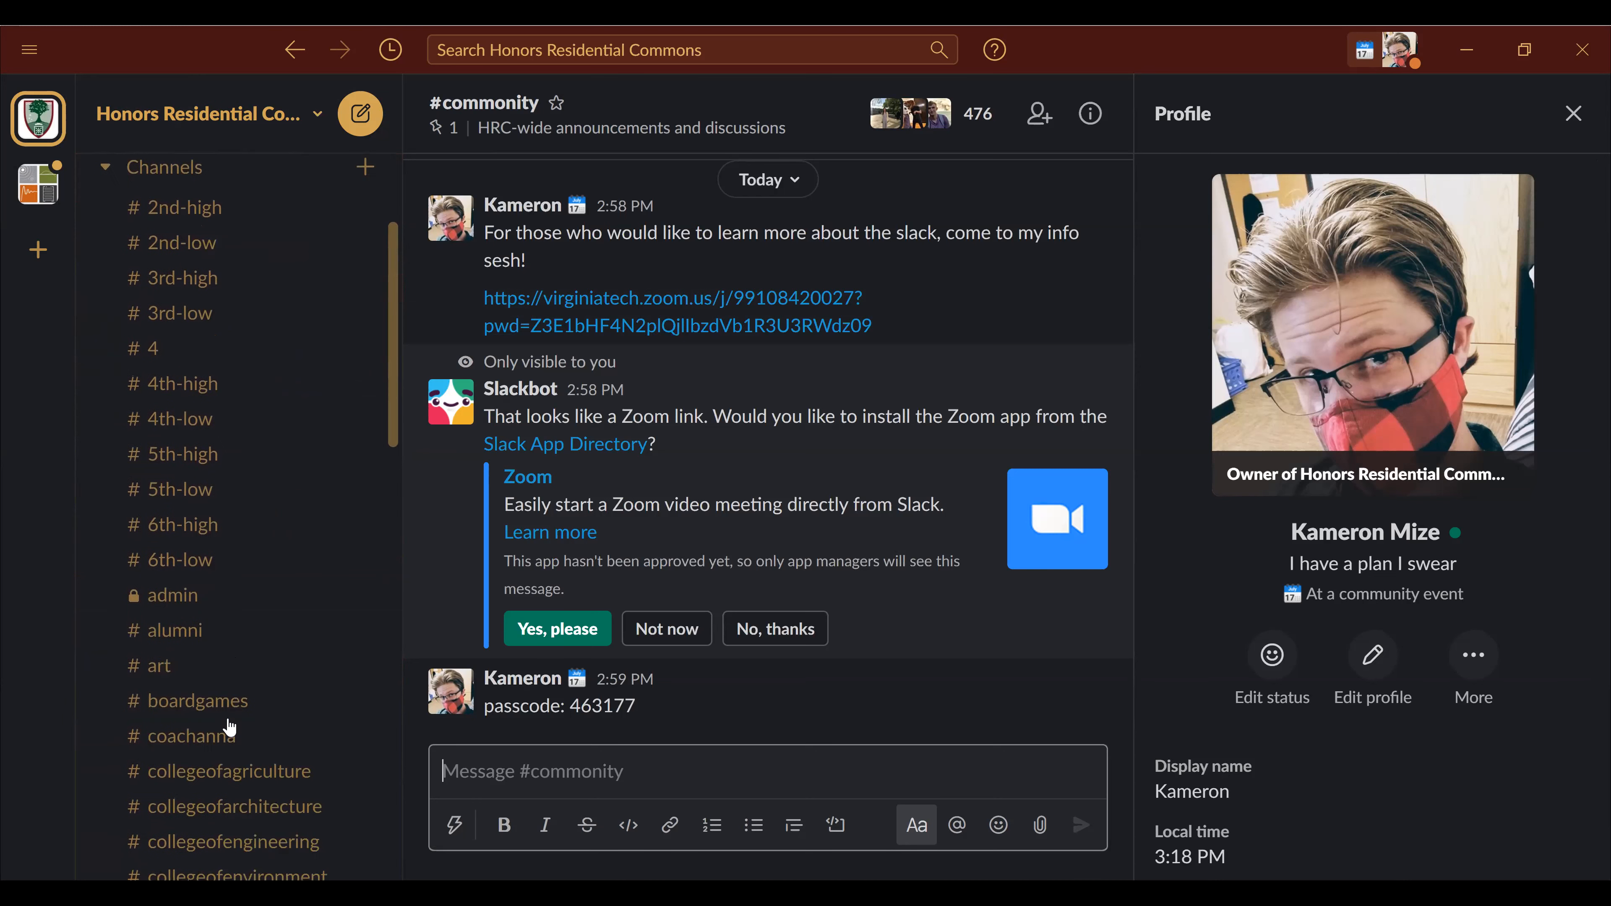
scroll(216, 723, "down", 6)
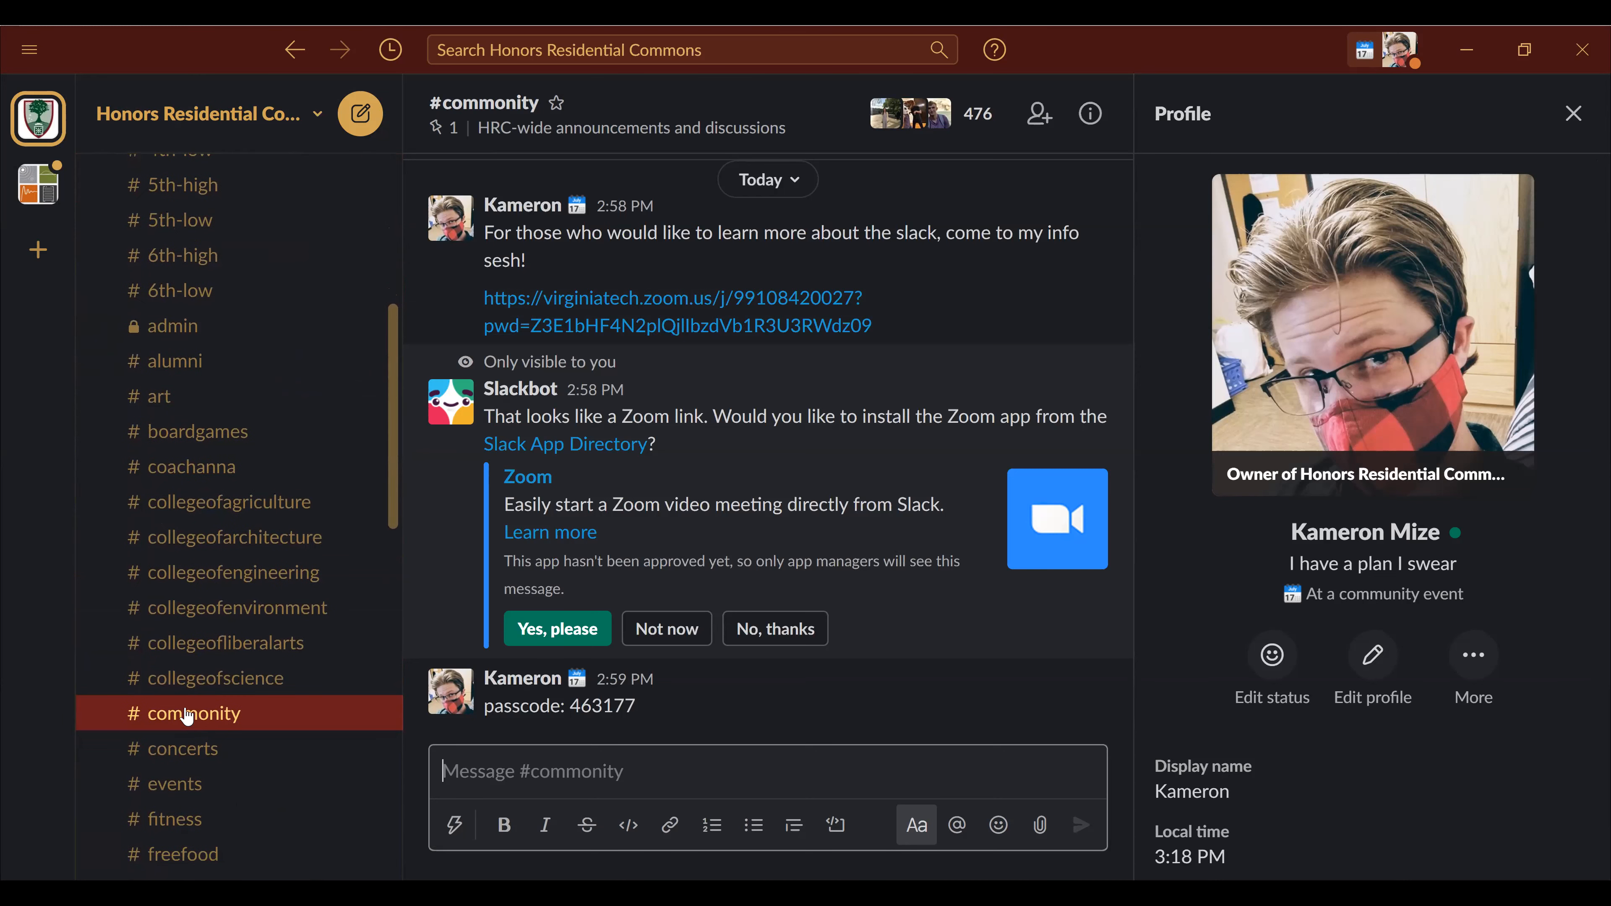
scroll(437, 283, "up", 3)
scroll(616, 531, "up", 3)
scroll(616, 531, "down", 5)
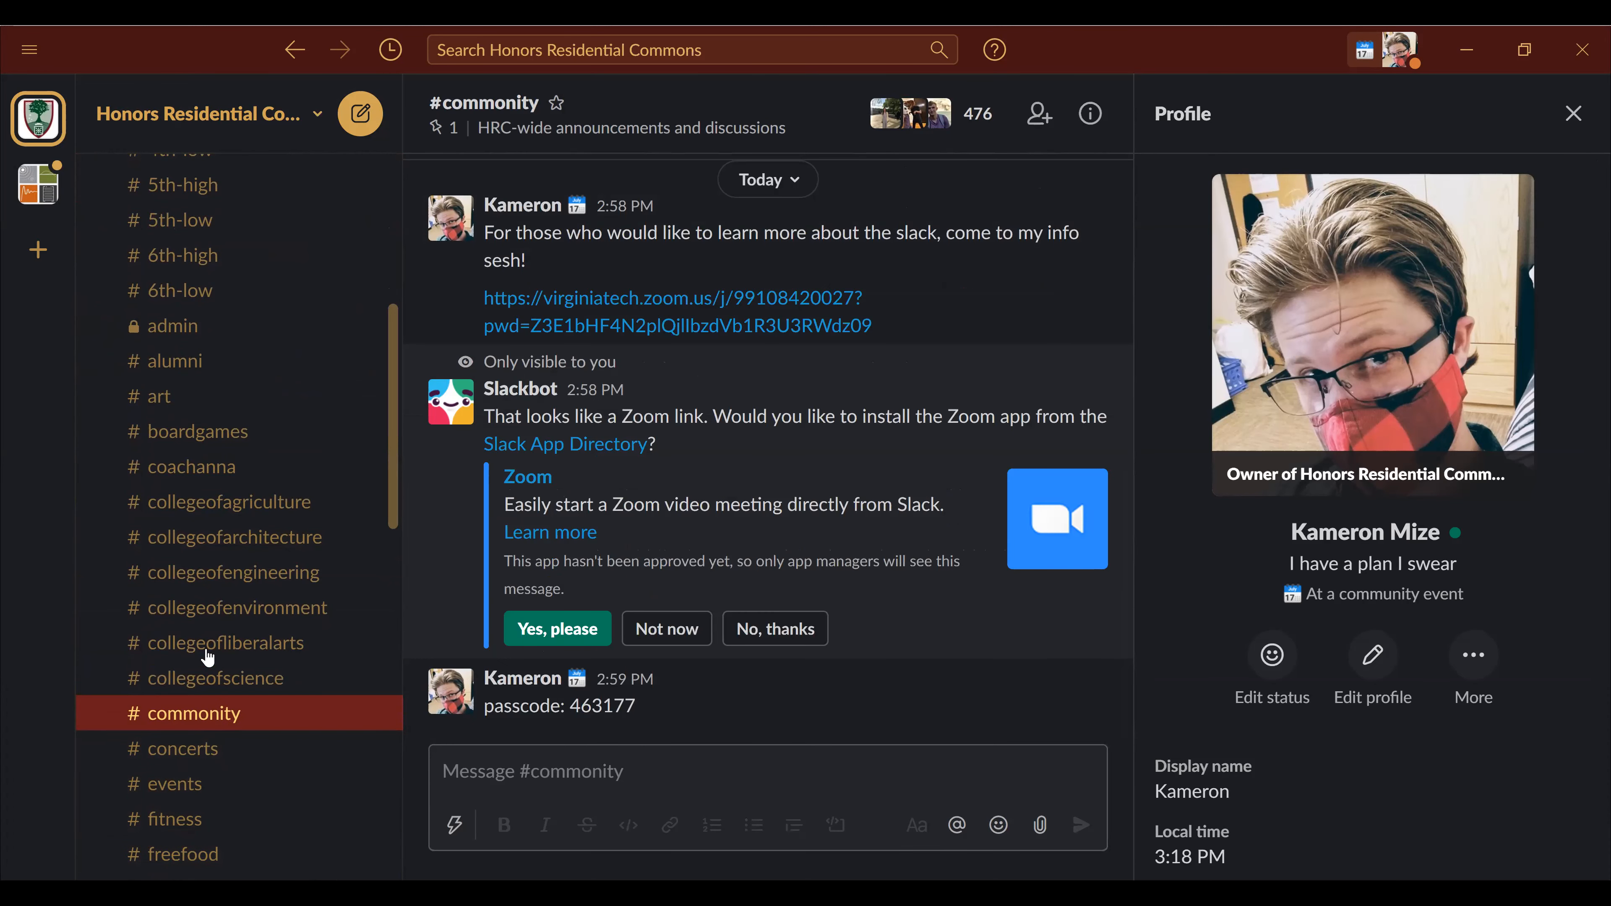
scroll(208, 658, "down", 5)
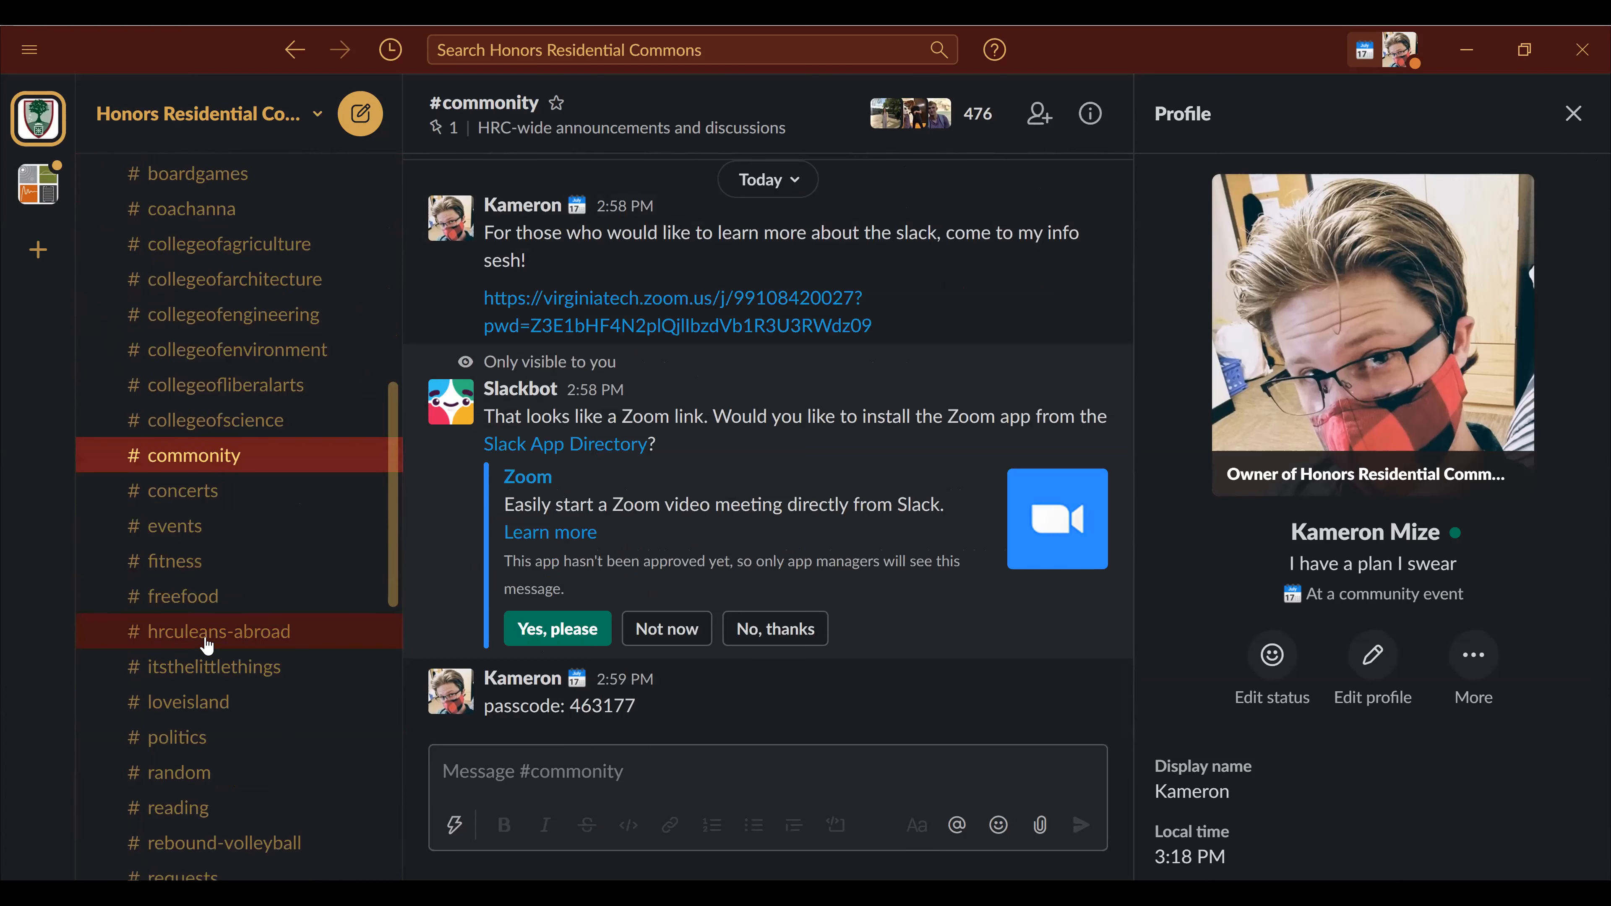
scroll(207, 645, "down", 3)
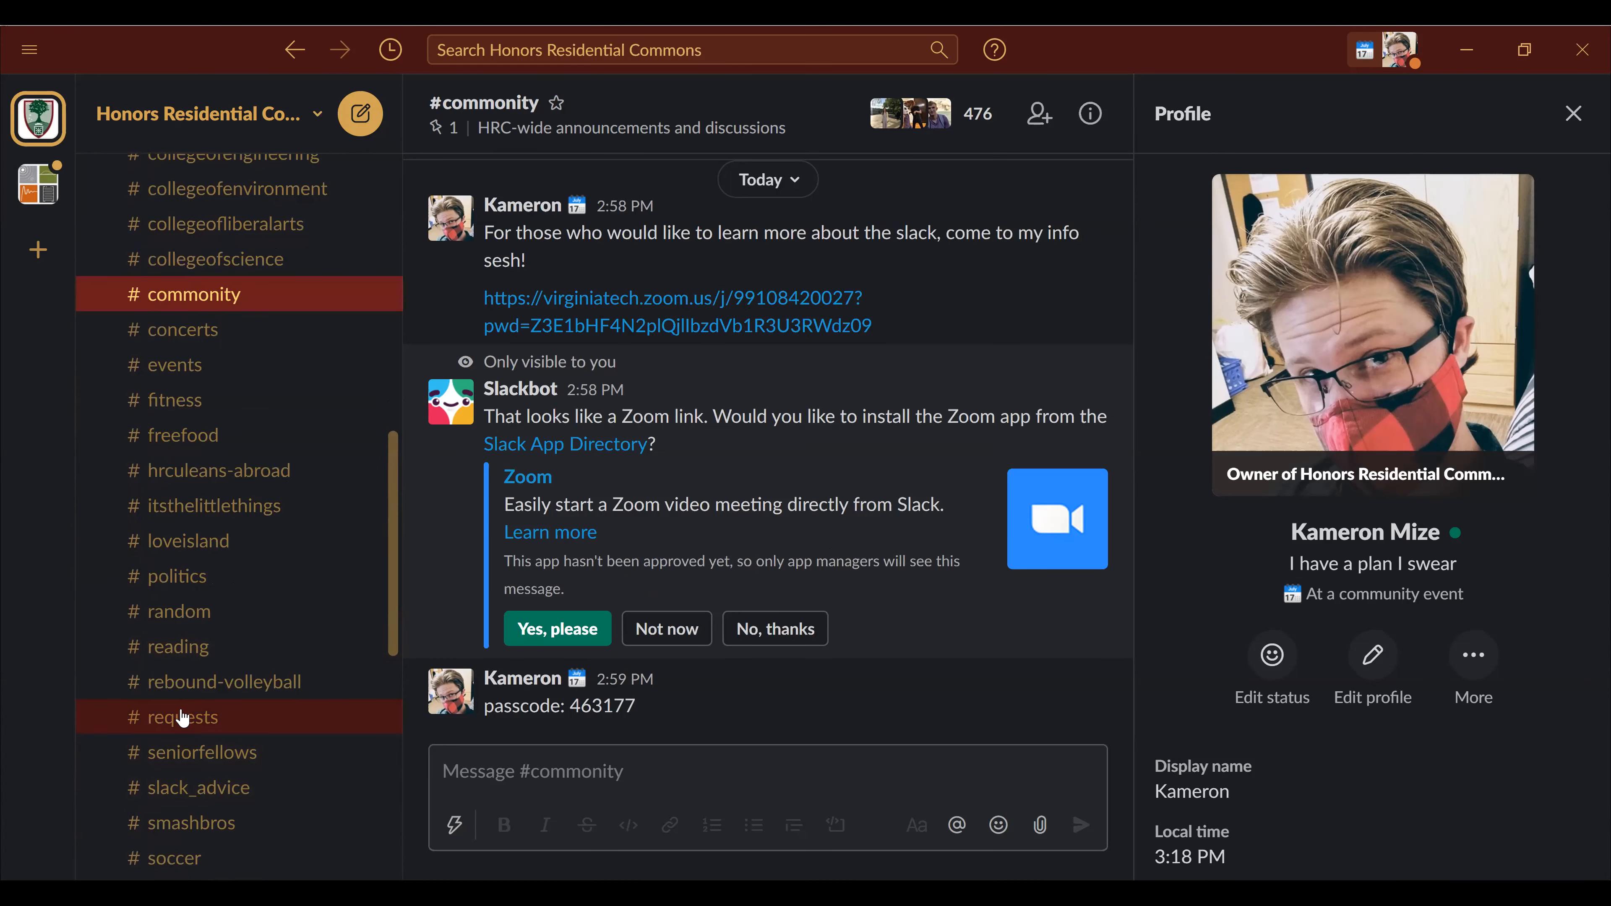
left_click(182, 718)
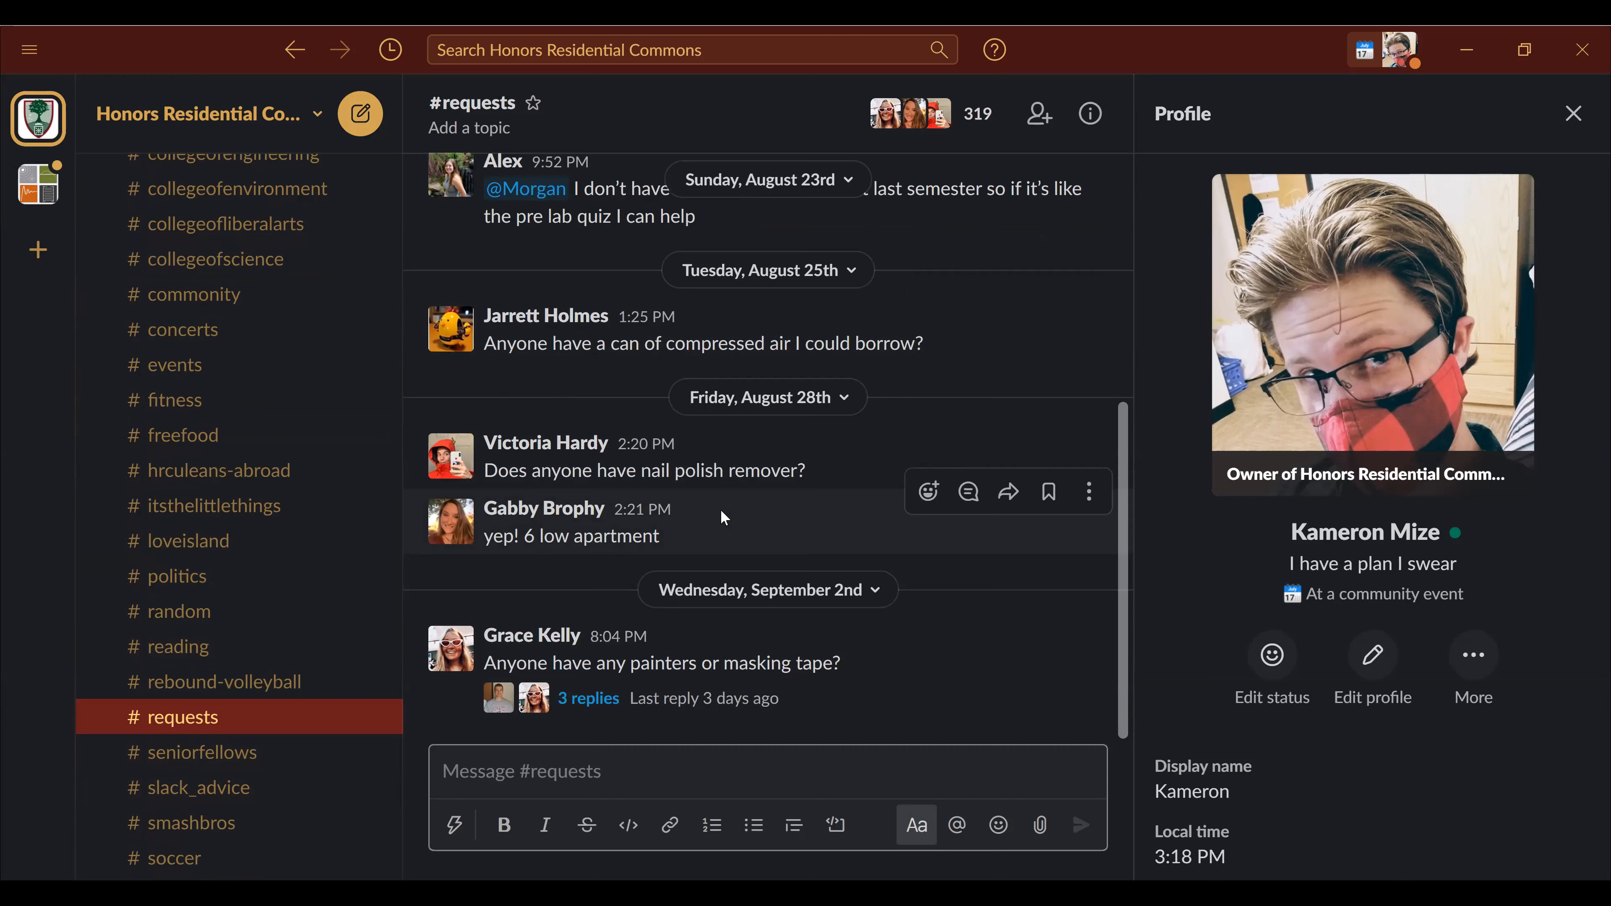
- Open the channel browser and examine the available channels from the hall channels through the college channels
scroll(316, 473, "up", 10)
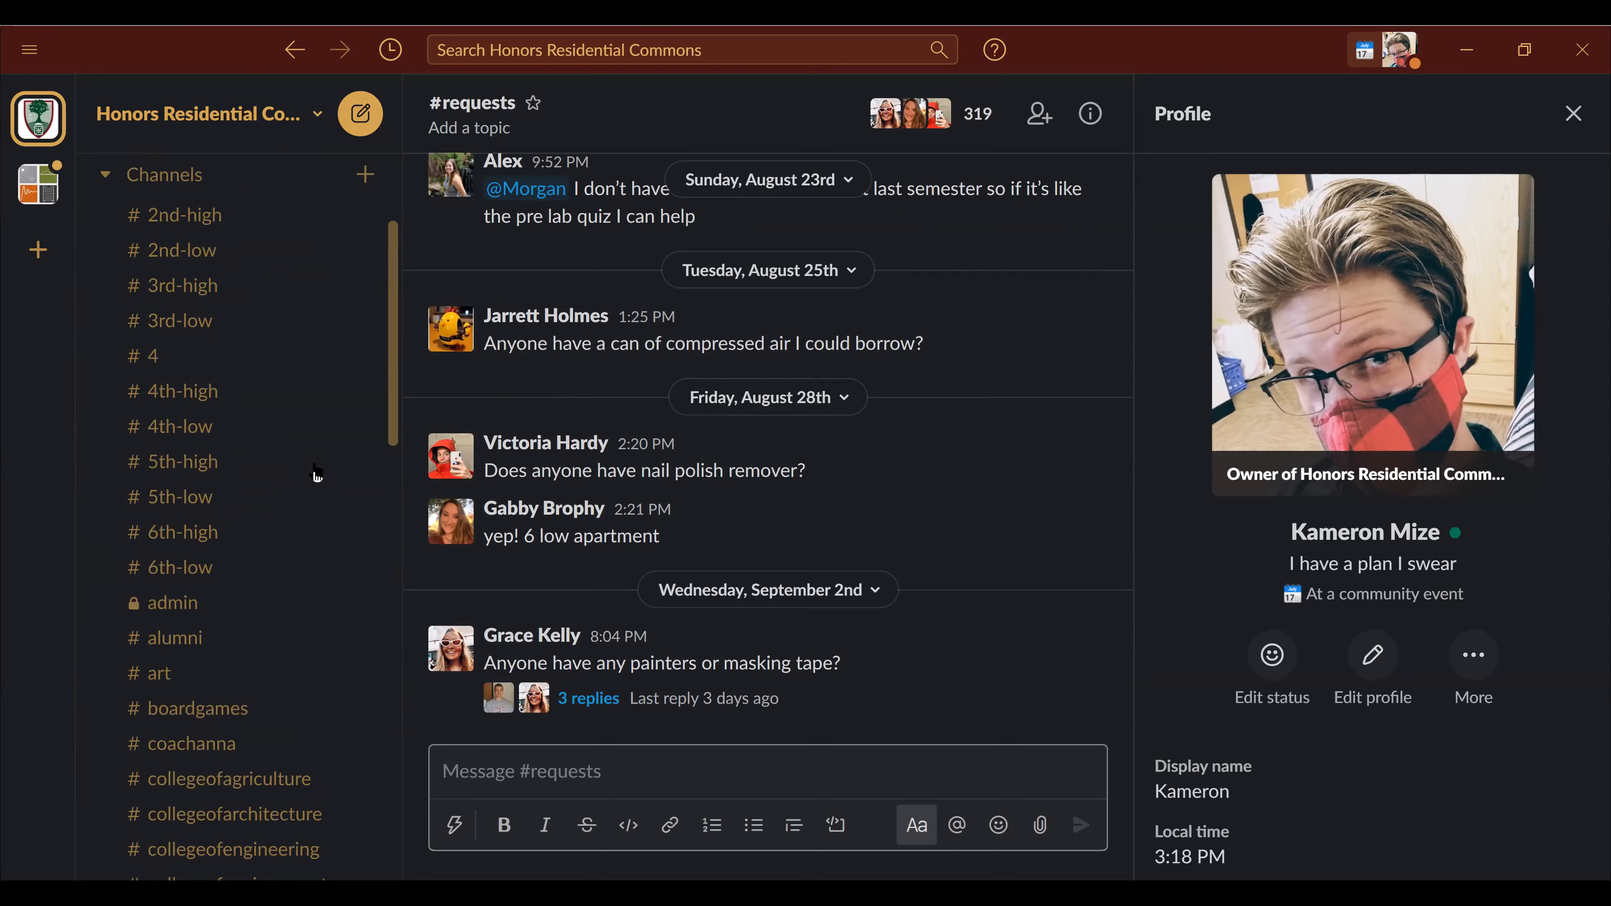
scroll(317, 473, "up", 3)
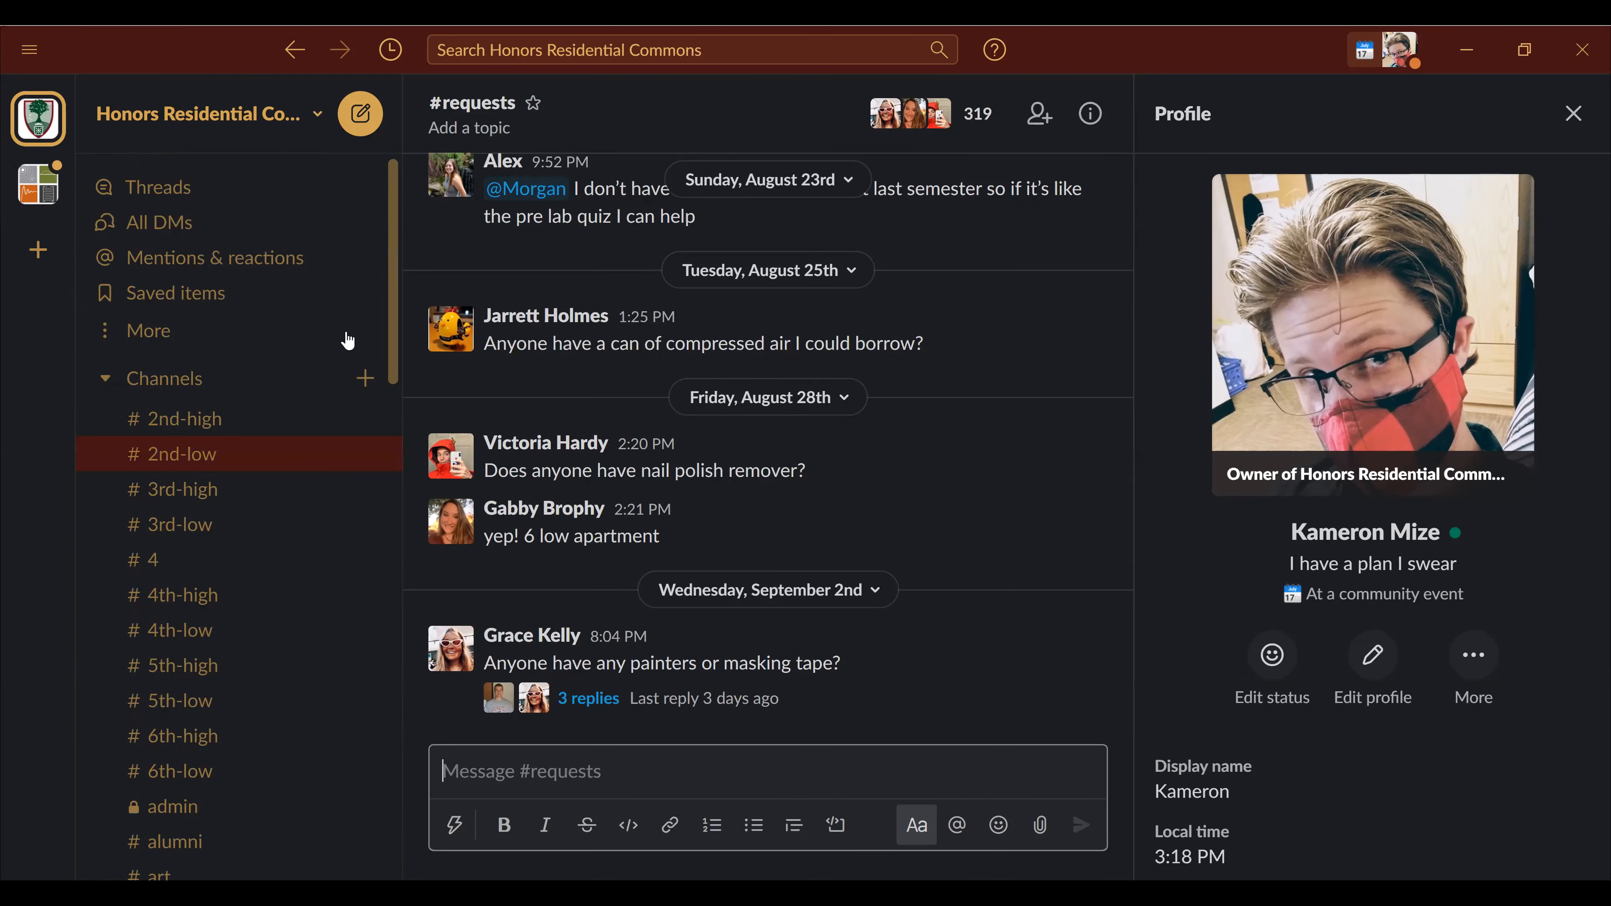
left_click(367, 378)
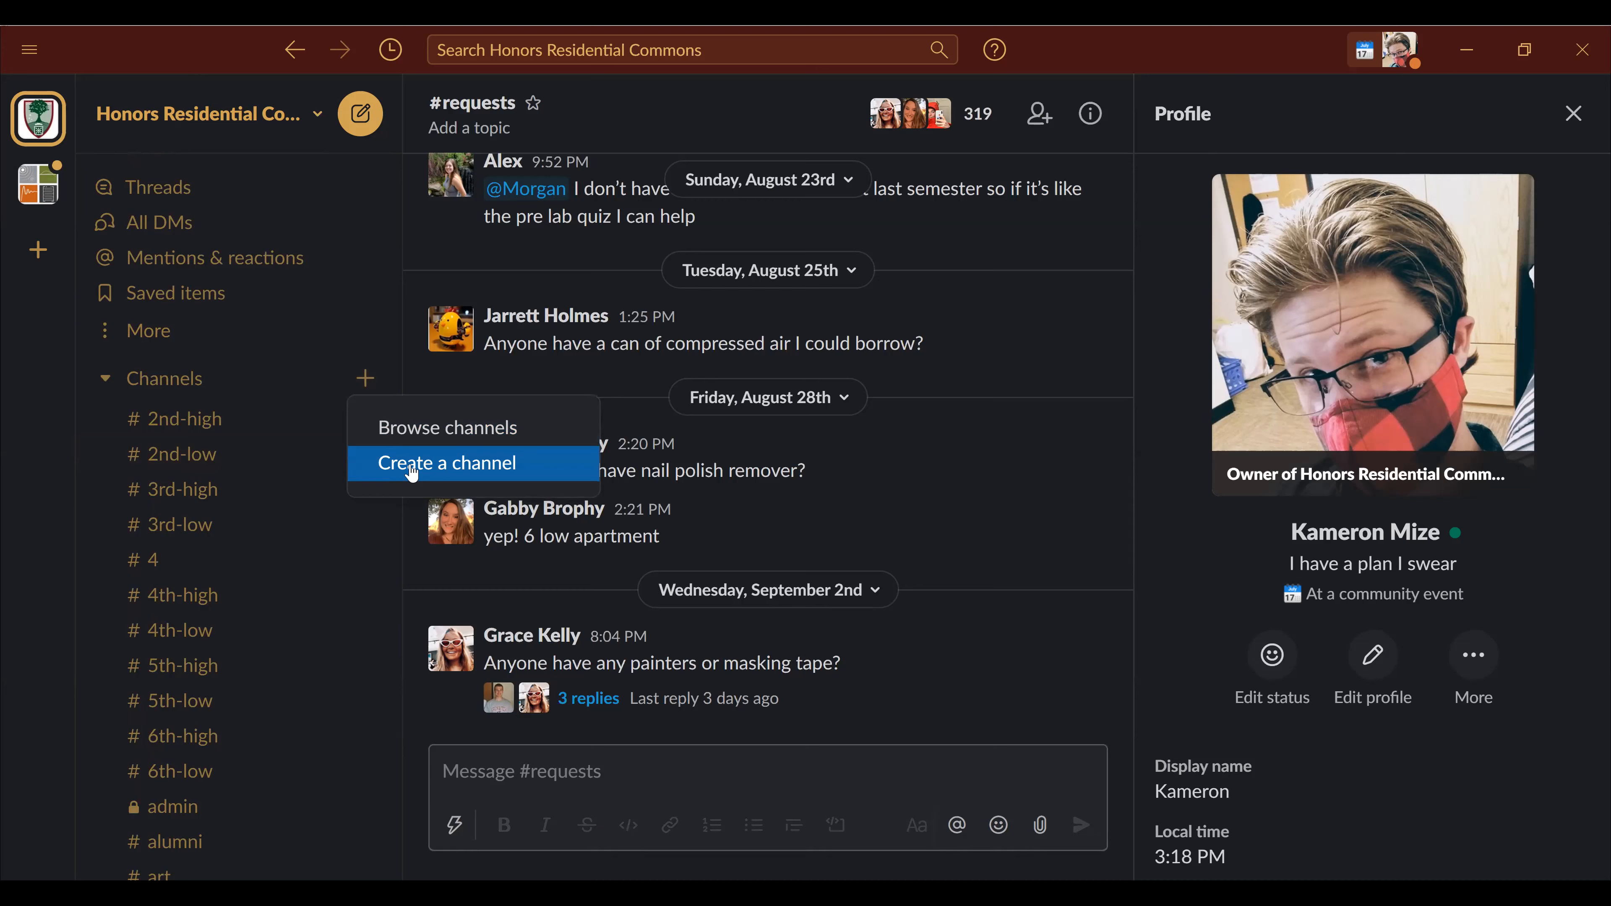
left_click(407, 446)
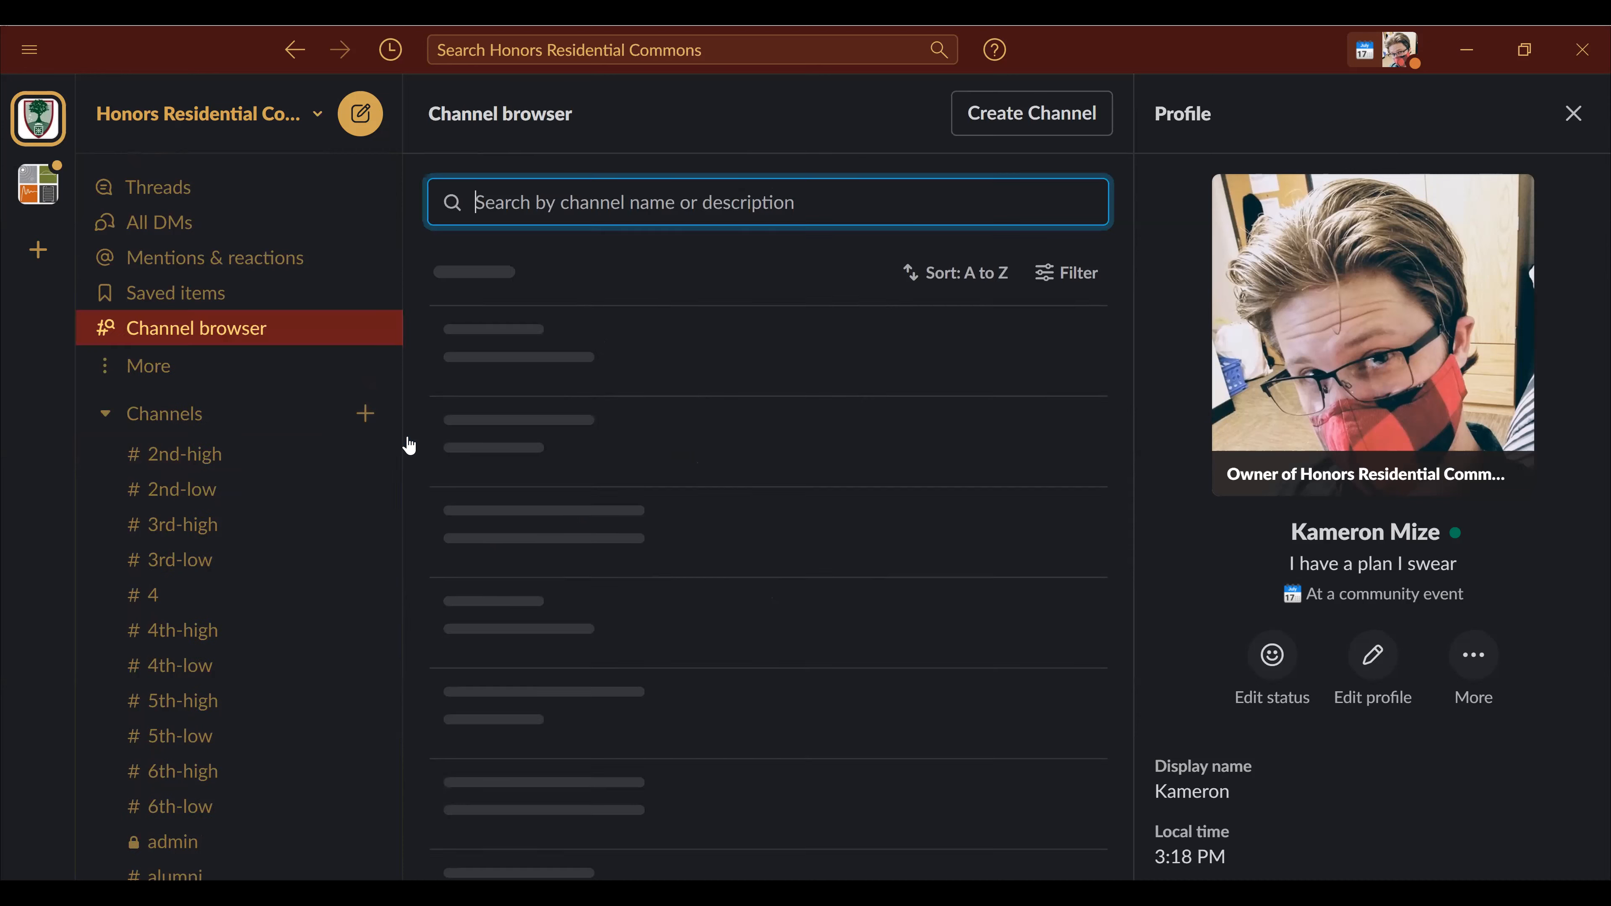
scroll(559, 532, "down", 8)
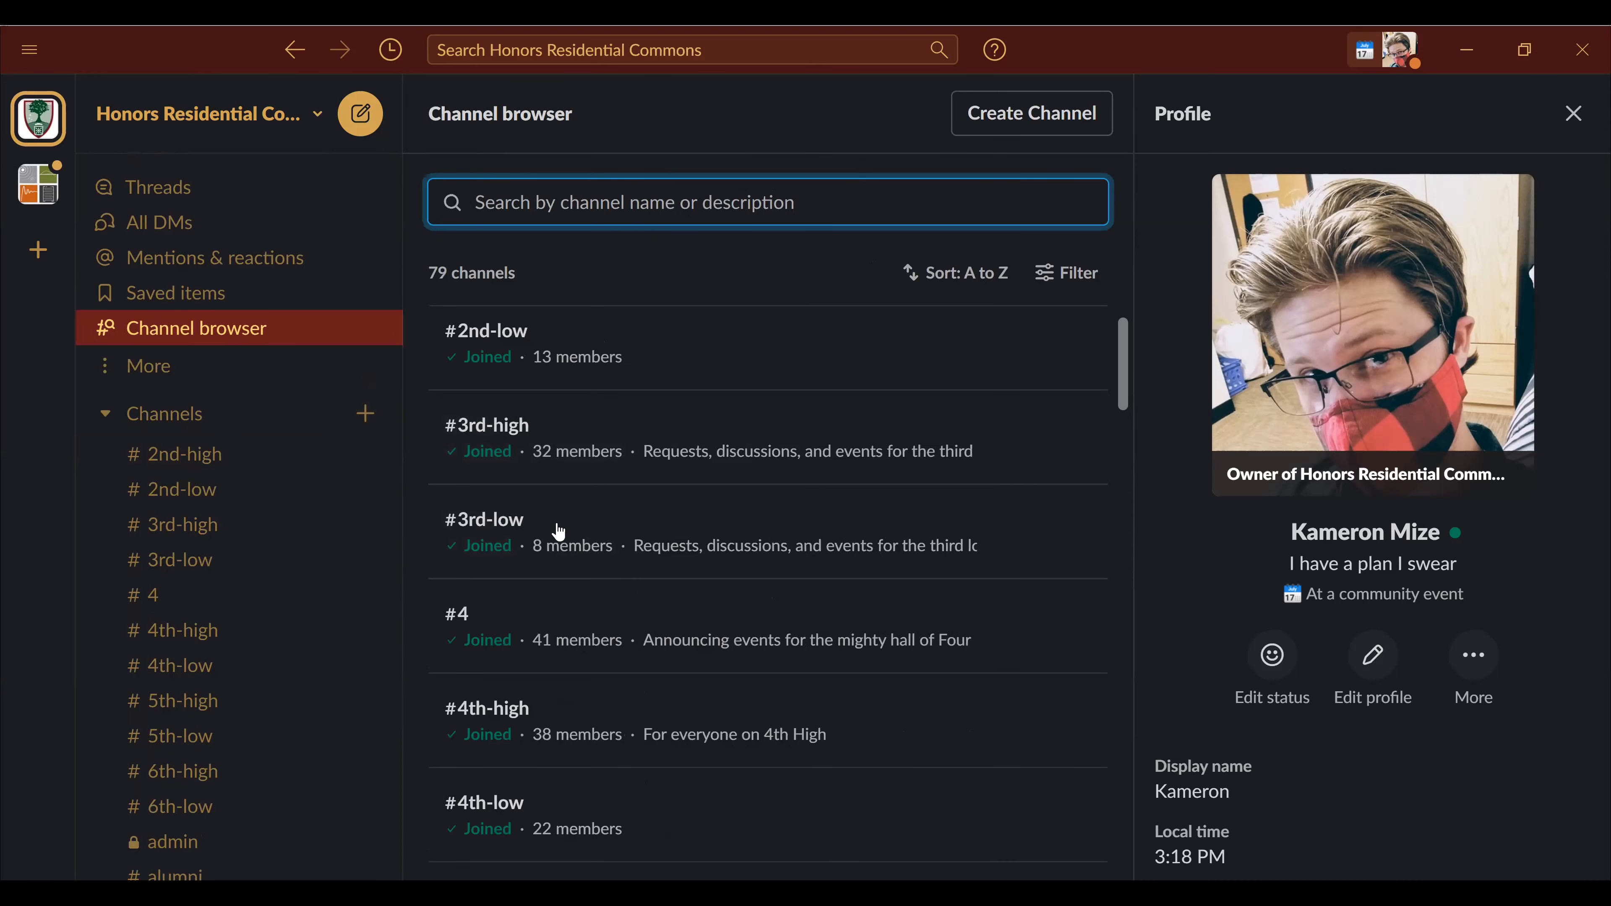
scroll(558, 611, "down", 3)
scroll(558, 610, "down", 10)
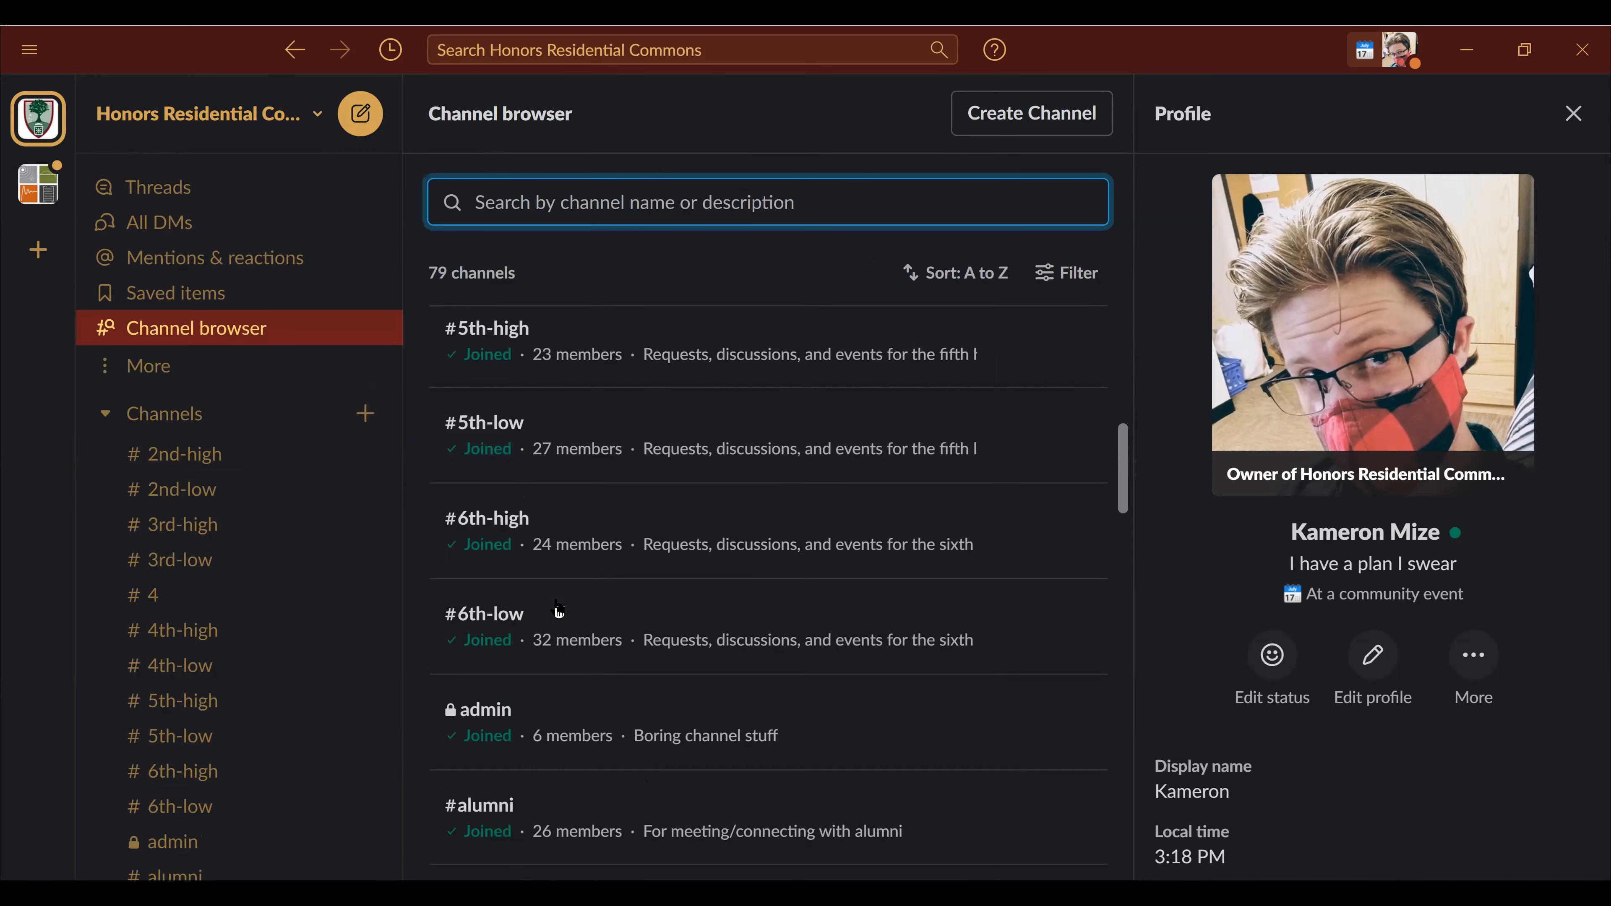
scroll(559, 610, "down", 3)
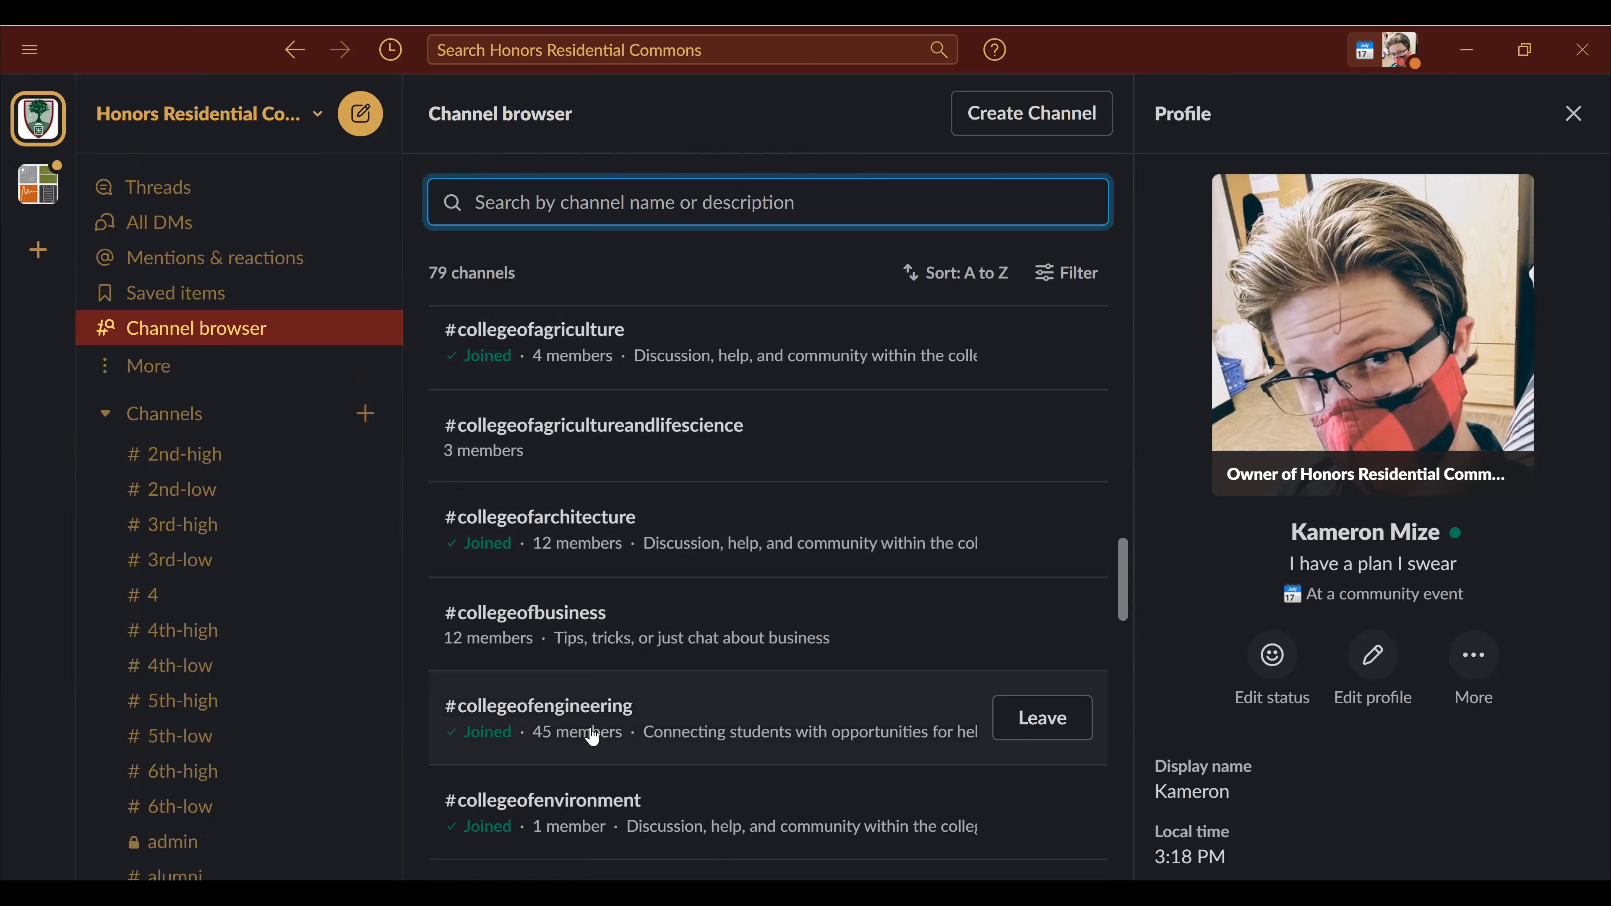
scroll(592, 738, "down", 3)
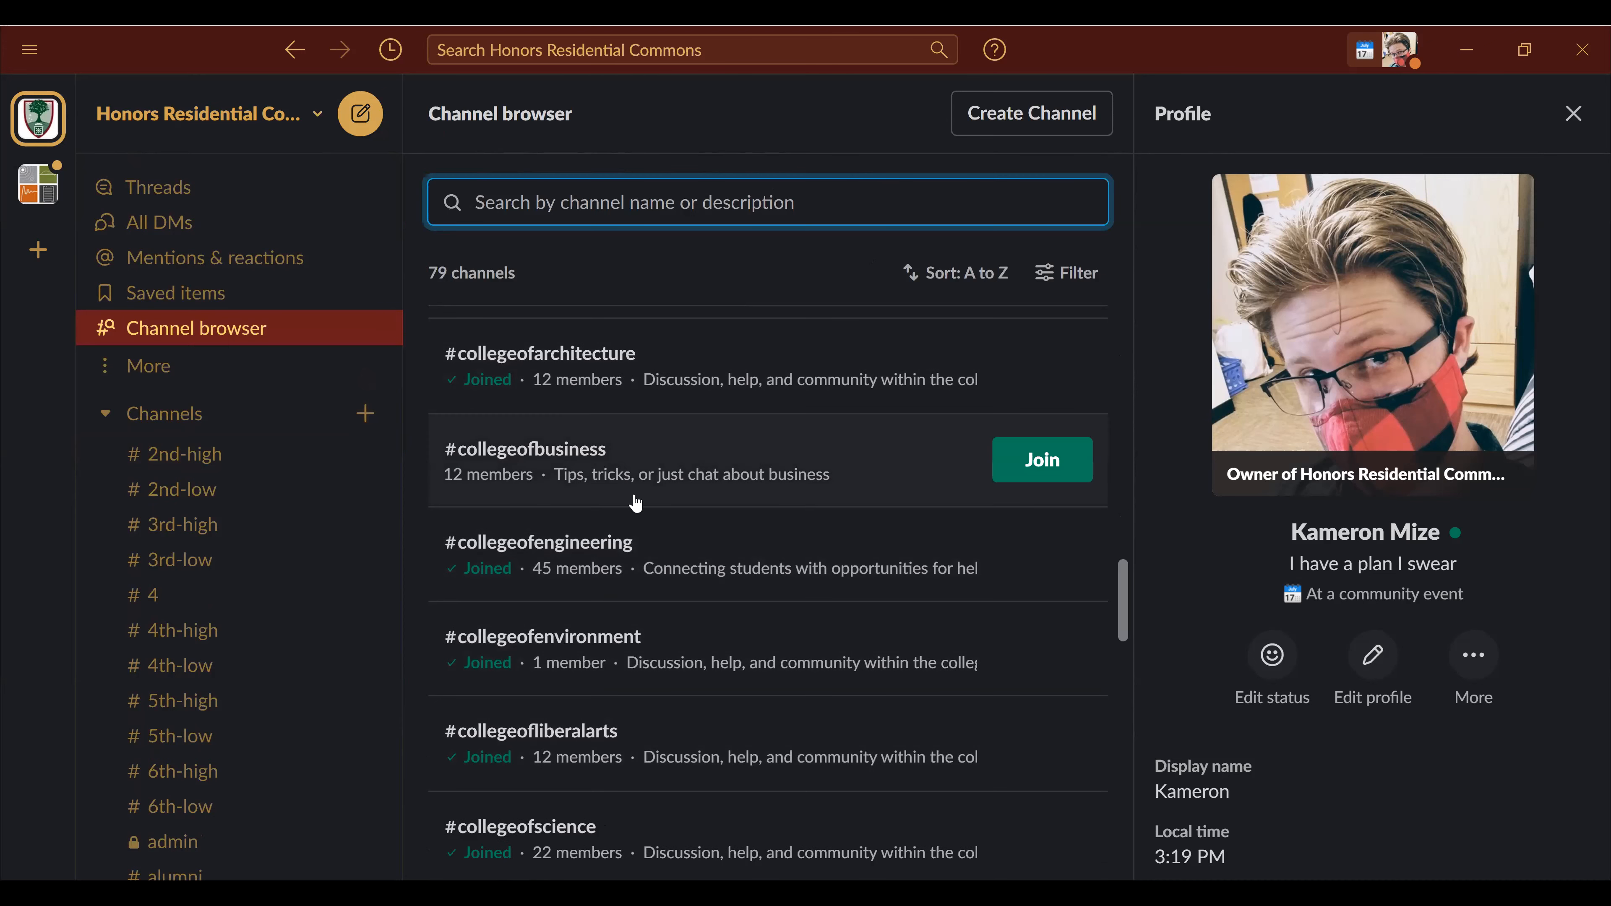
scroll(671, 714, "down", 1)
scroll(674, 718, "down", 1)
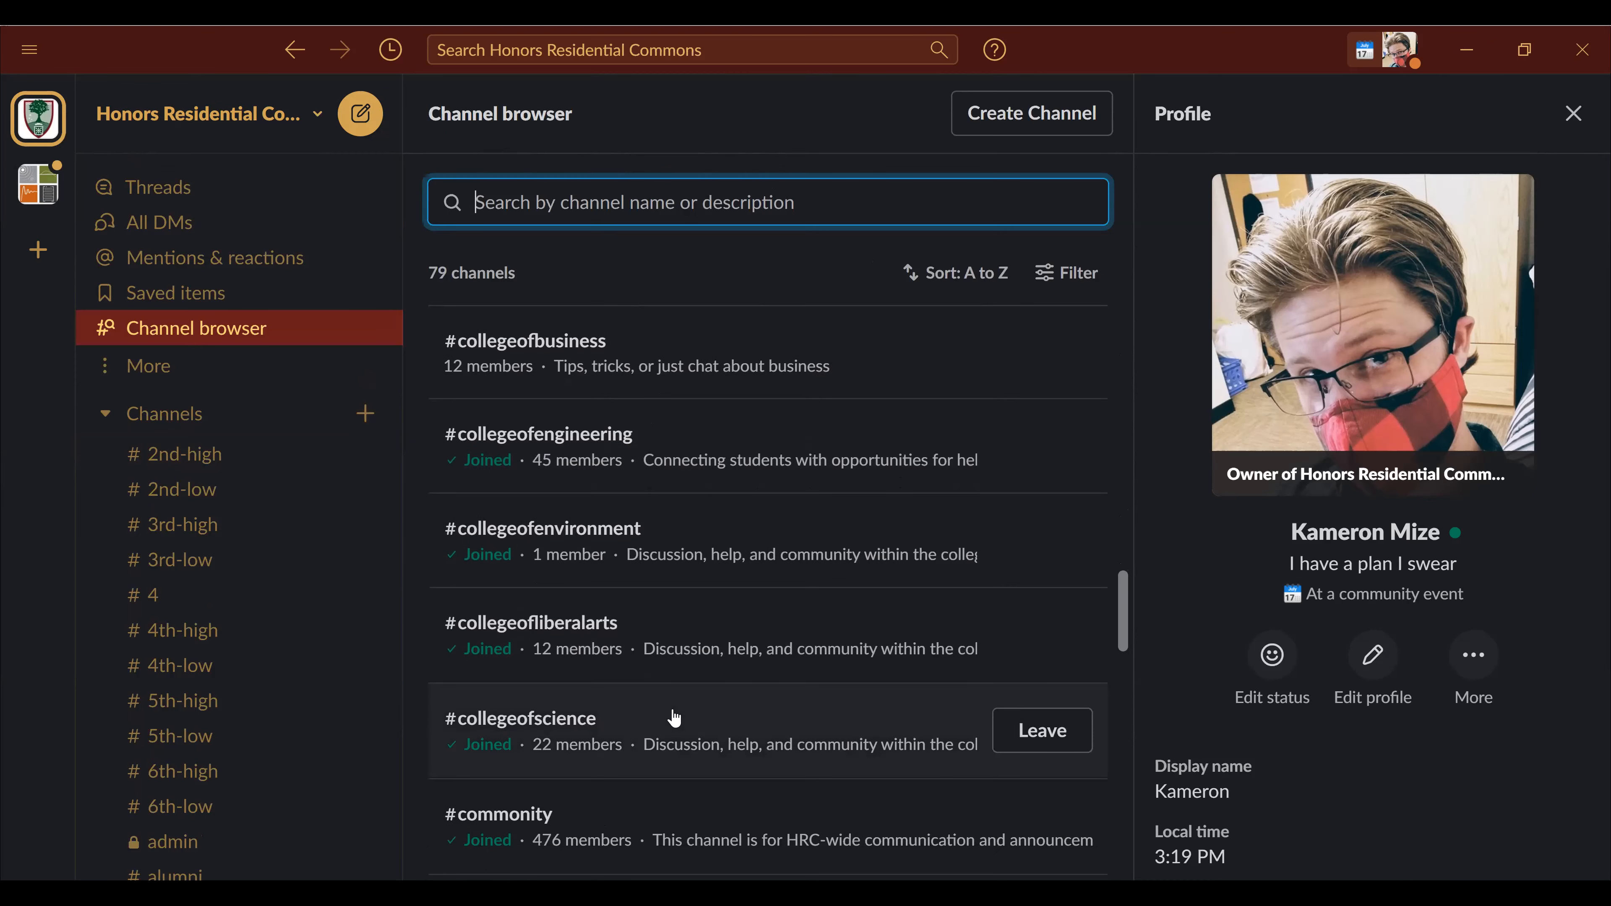
- Preview the complainingaboutchemlab channel from the channel browser and join it
scroll(674, 718, "down", 5)
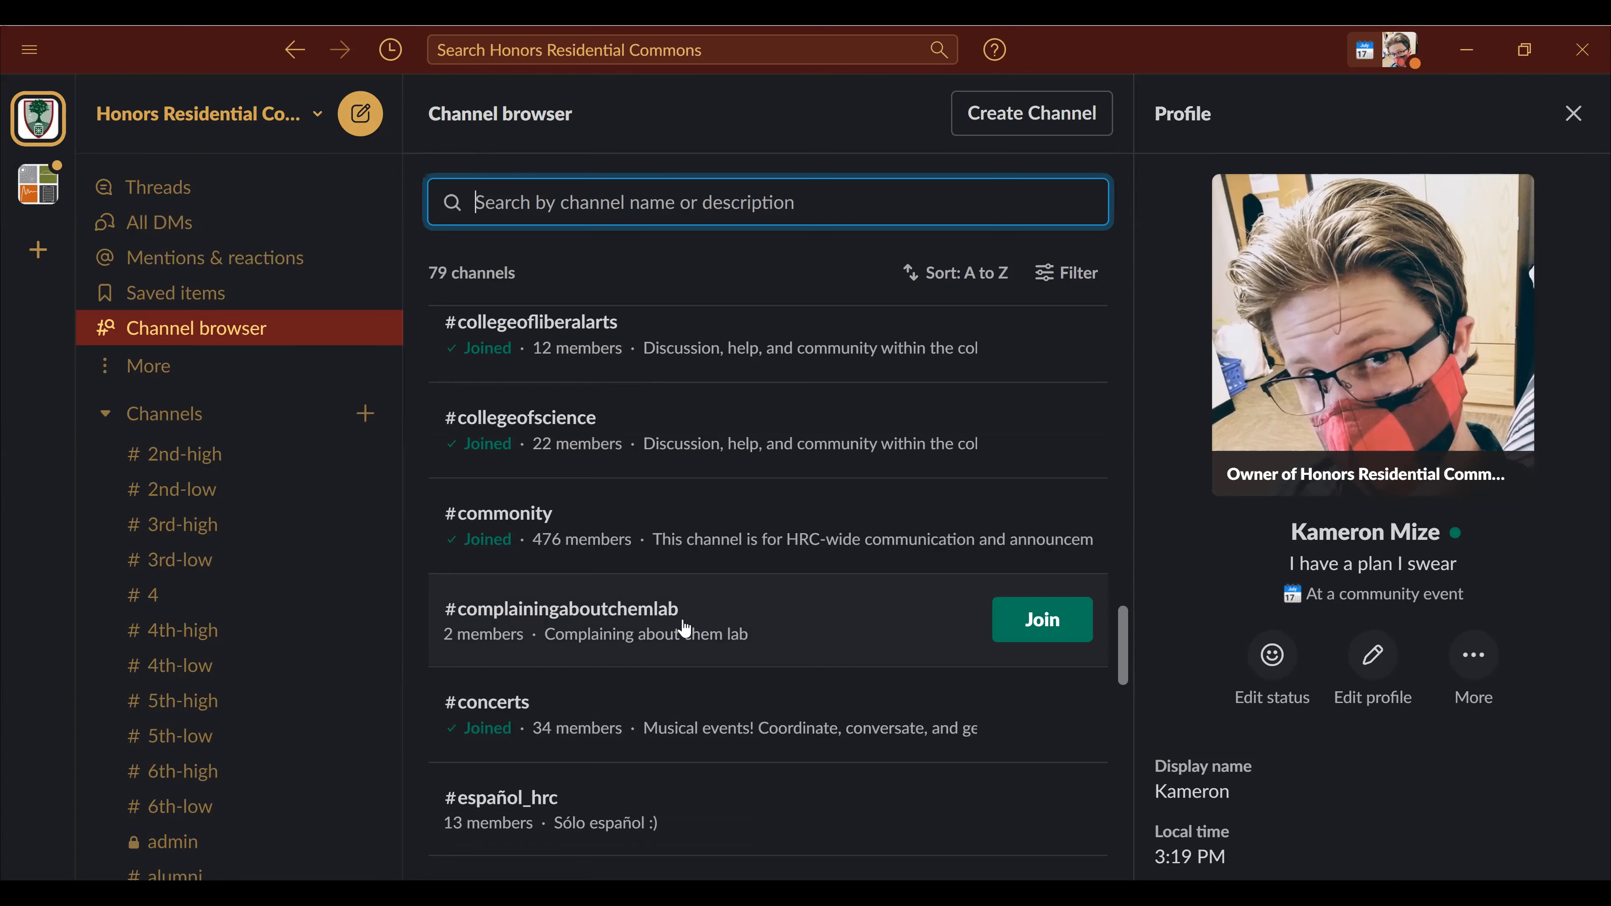
left_click(663, 613)
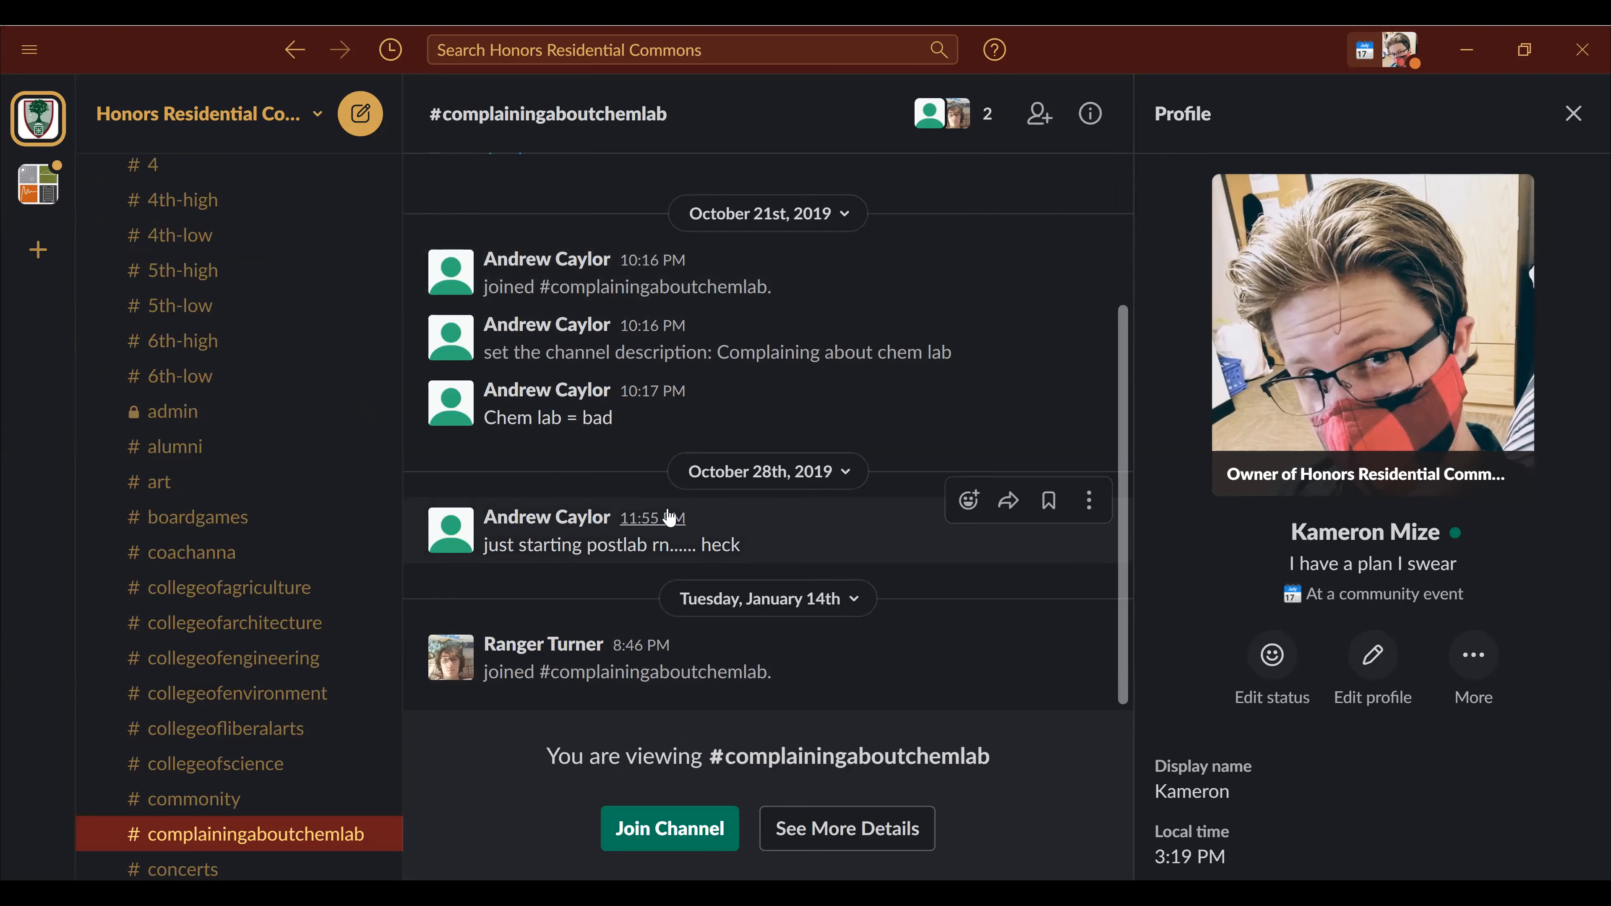
mouse_move(669, 517)
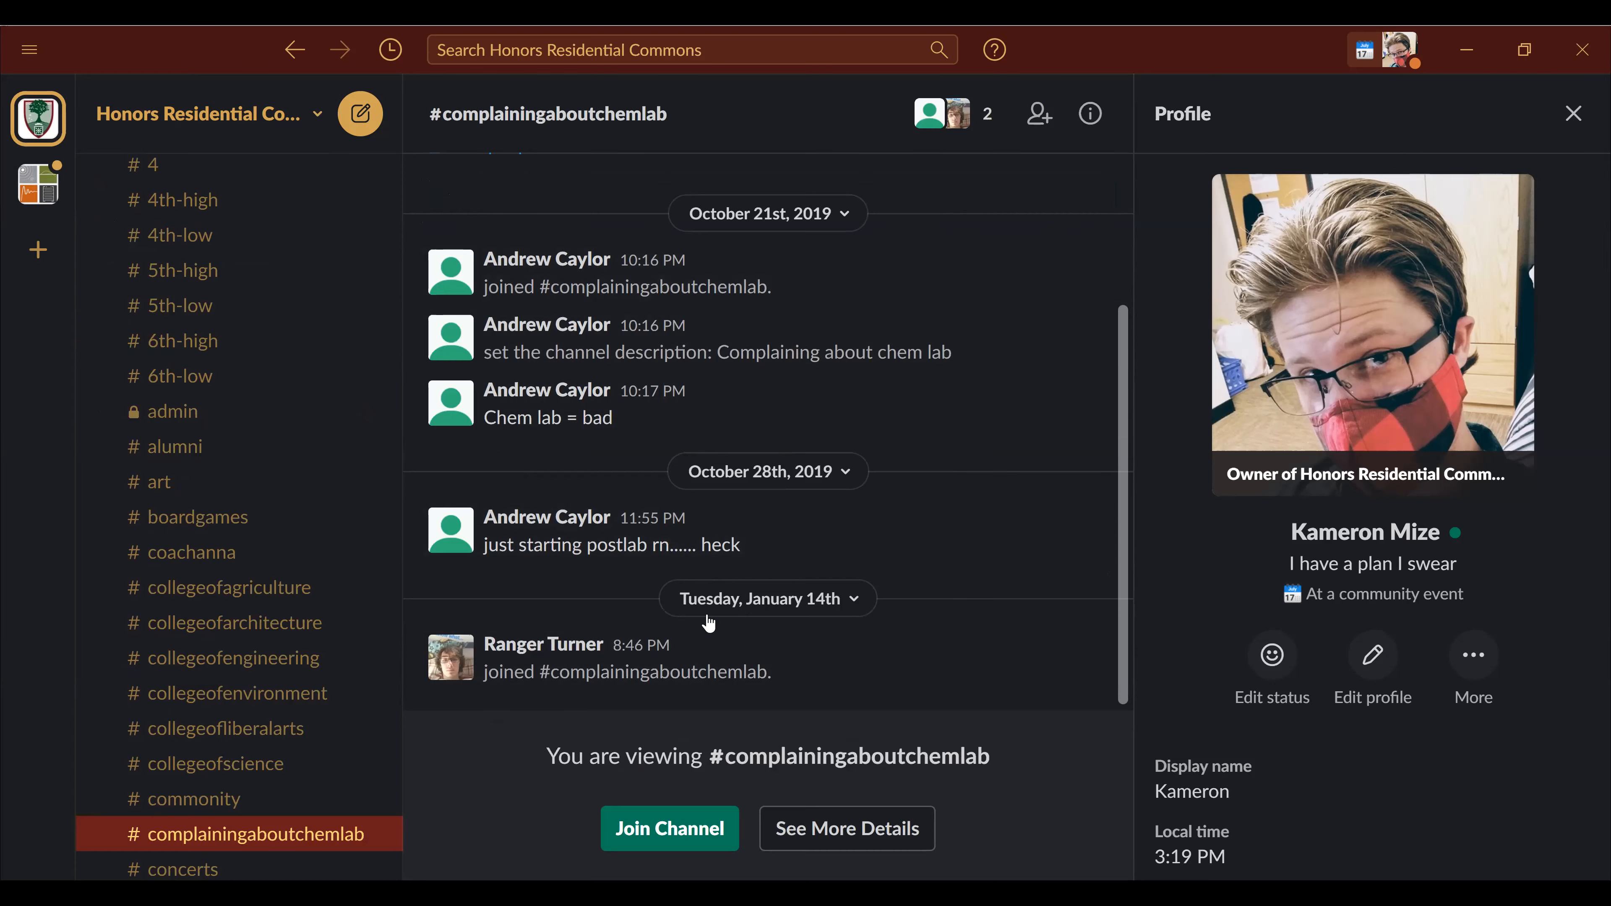
left_click(673, 828)
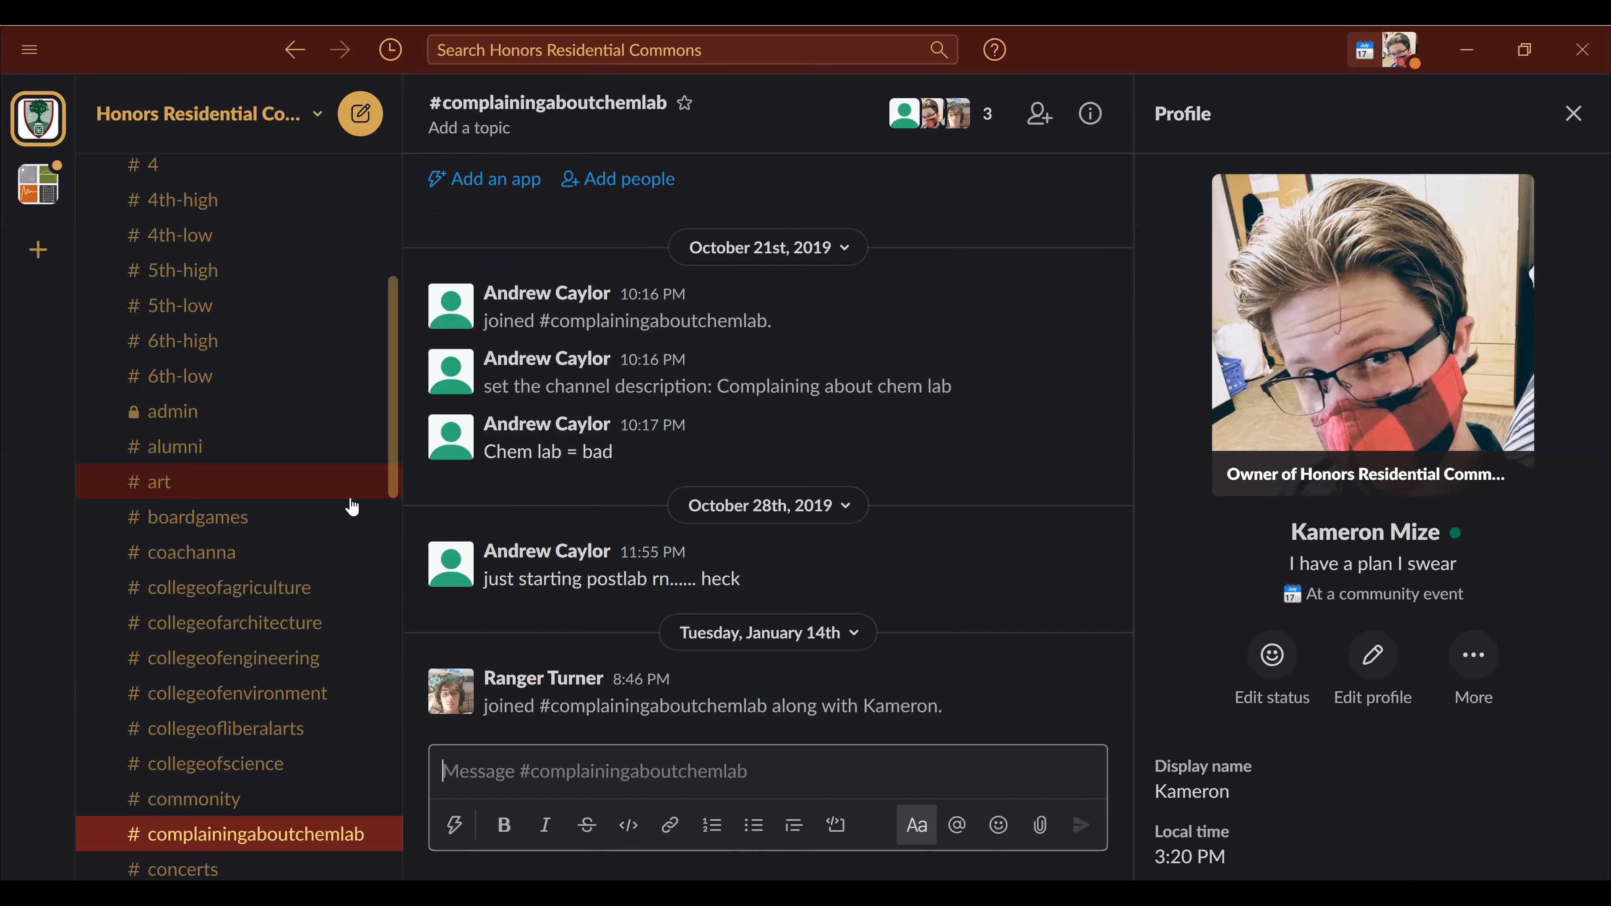
- Open the channel named 4 and read back through its message history to November 30th, 2019
scroll(241, 552, "up", 5)
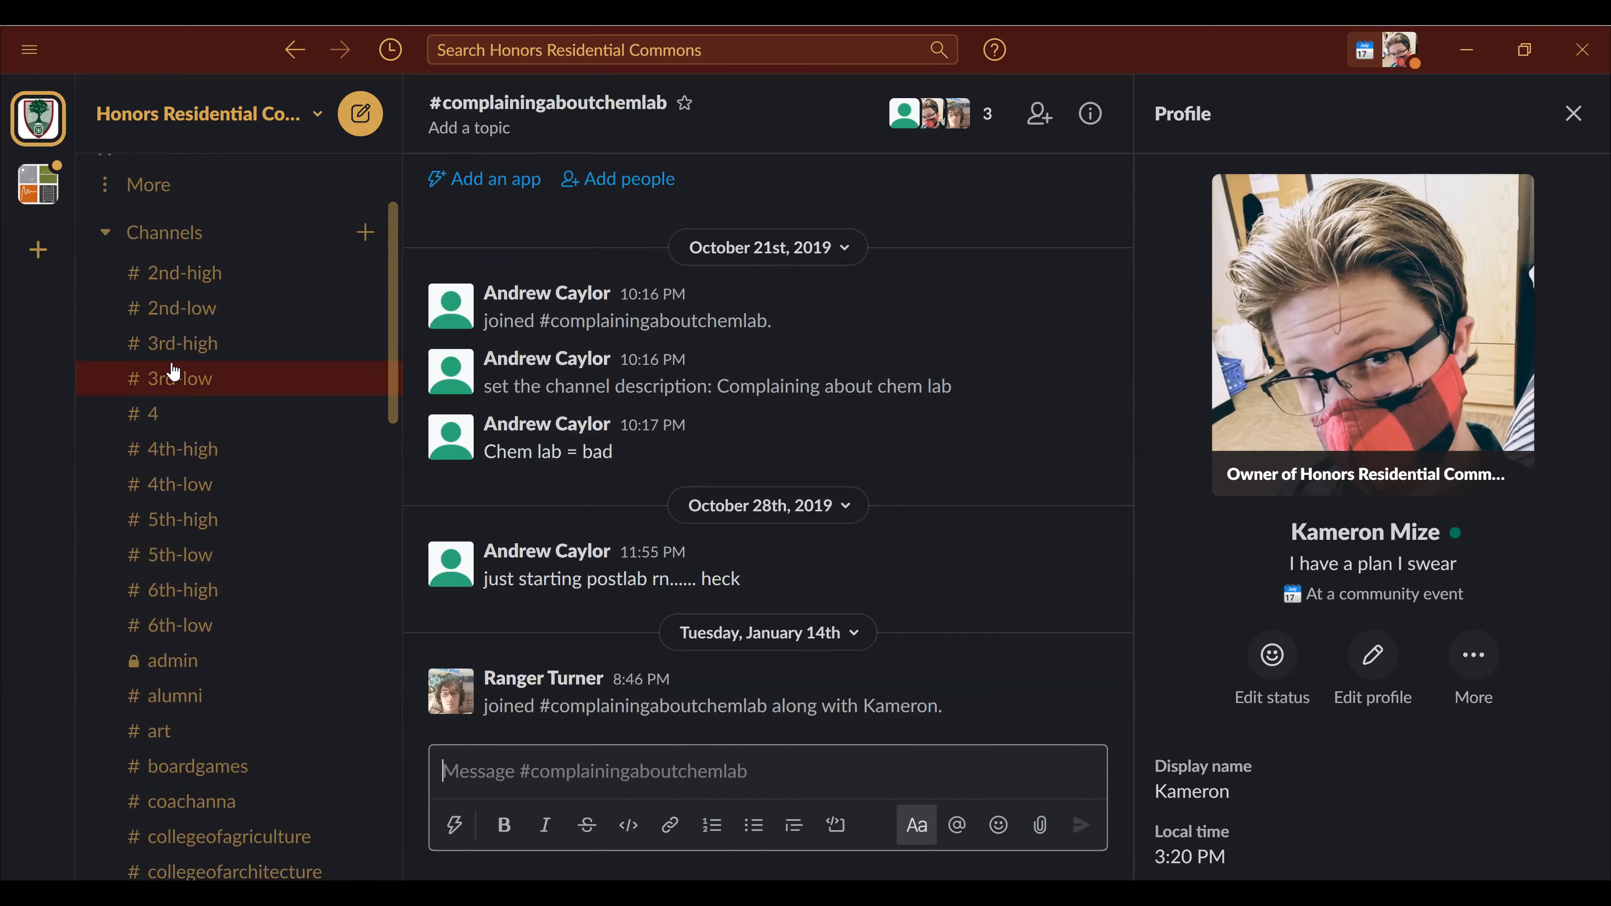
left_click(158, 423)
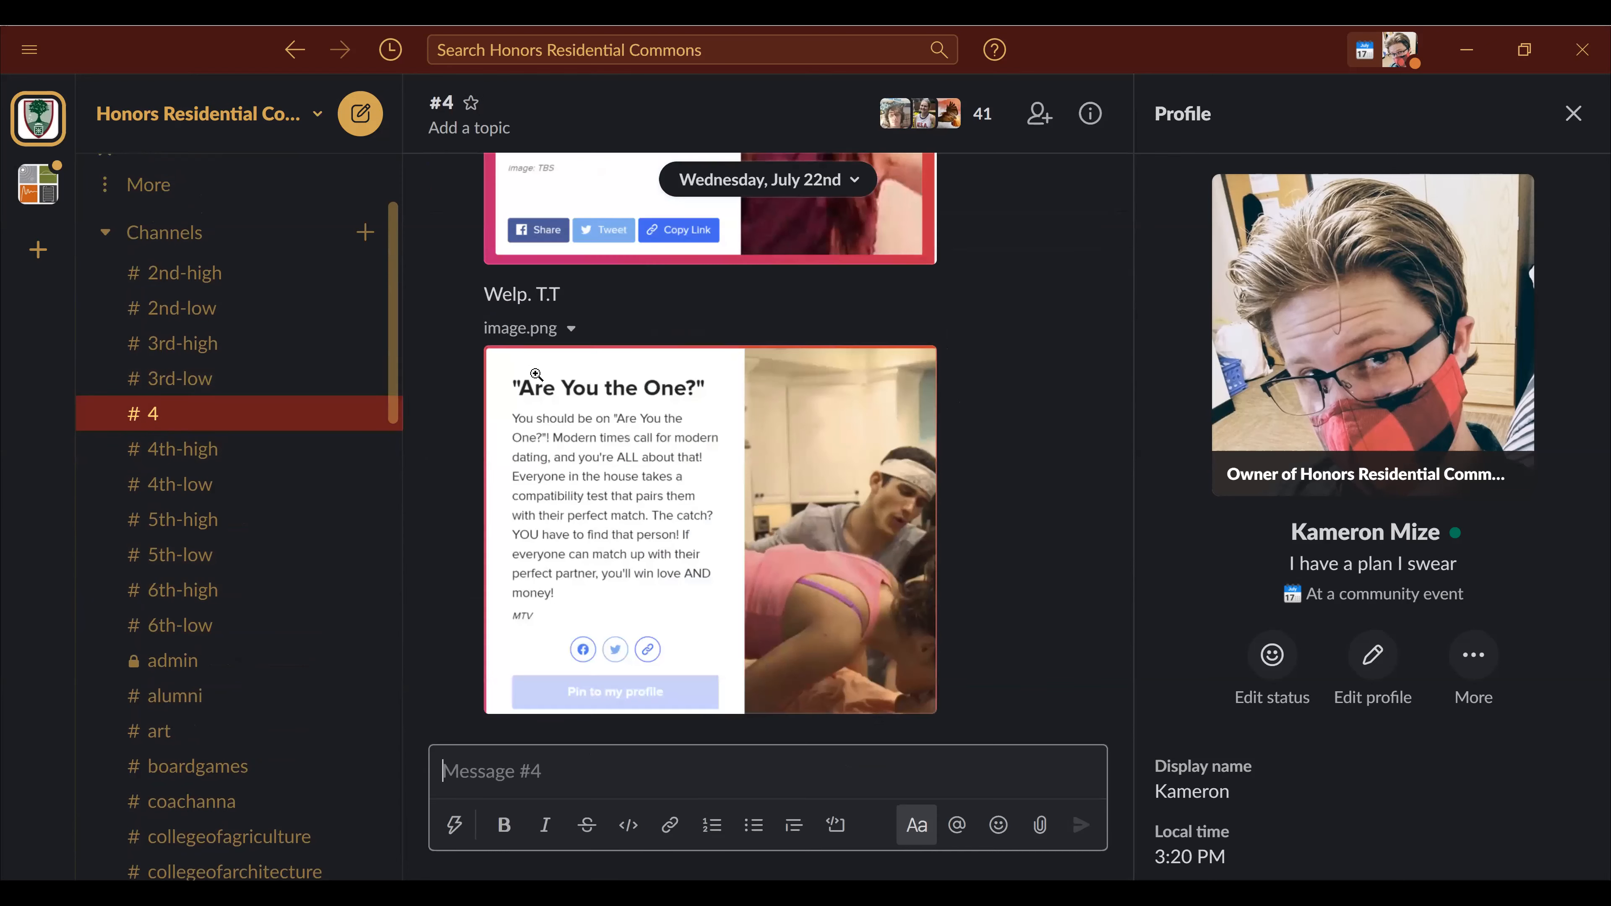
scroll(590, 425, "up", 15)
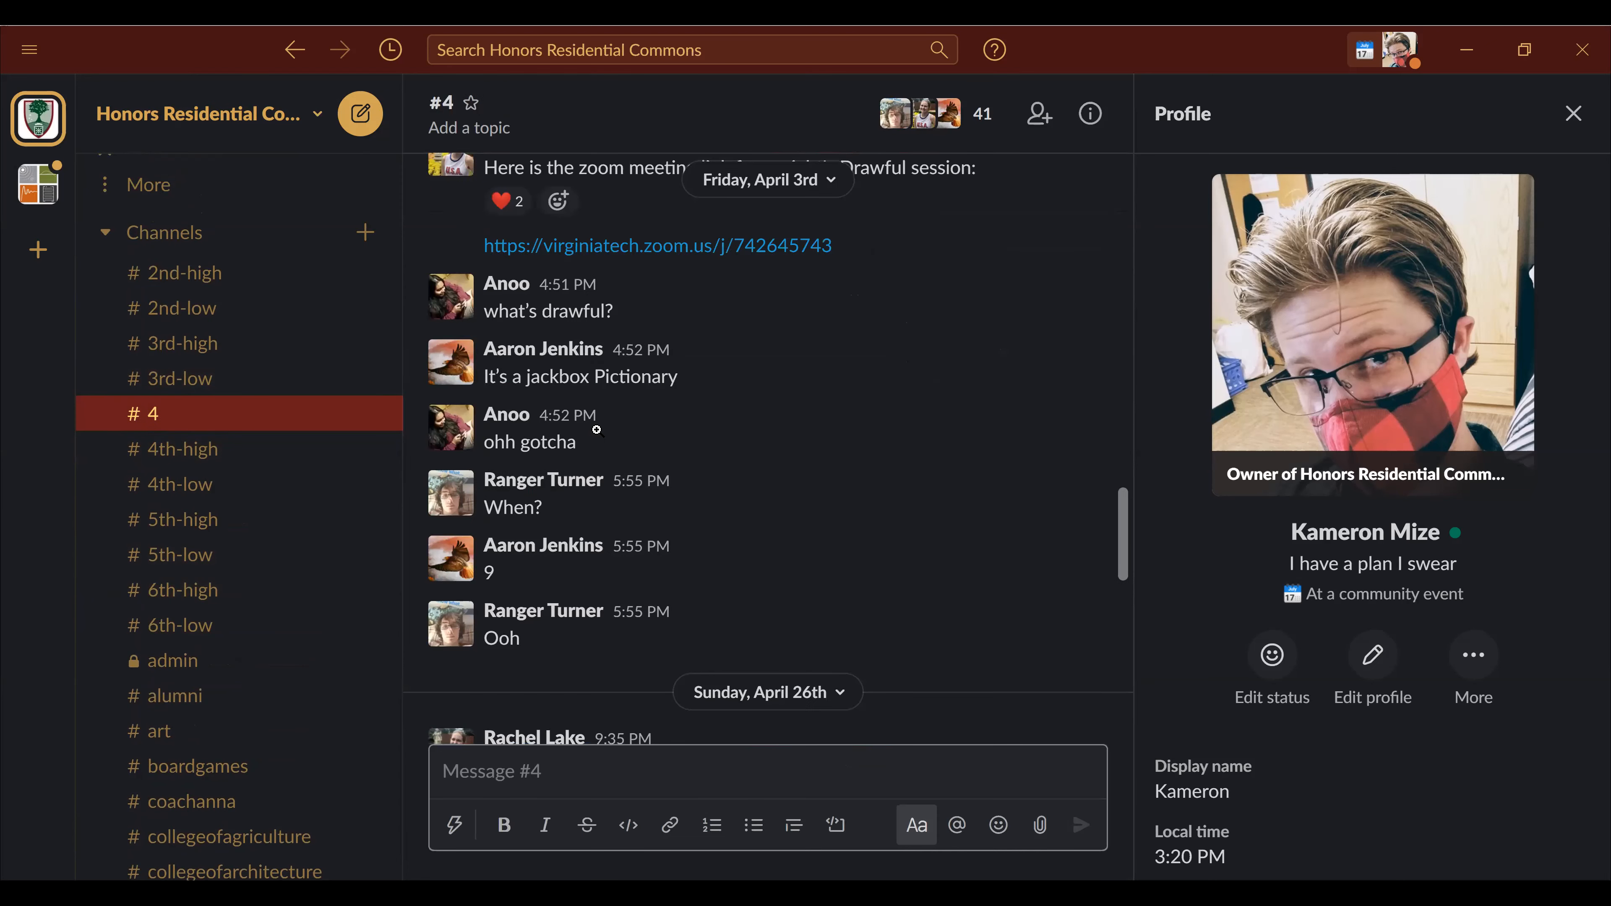
scroll(596, 430, "up", 15)
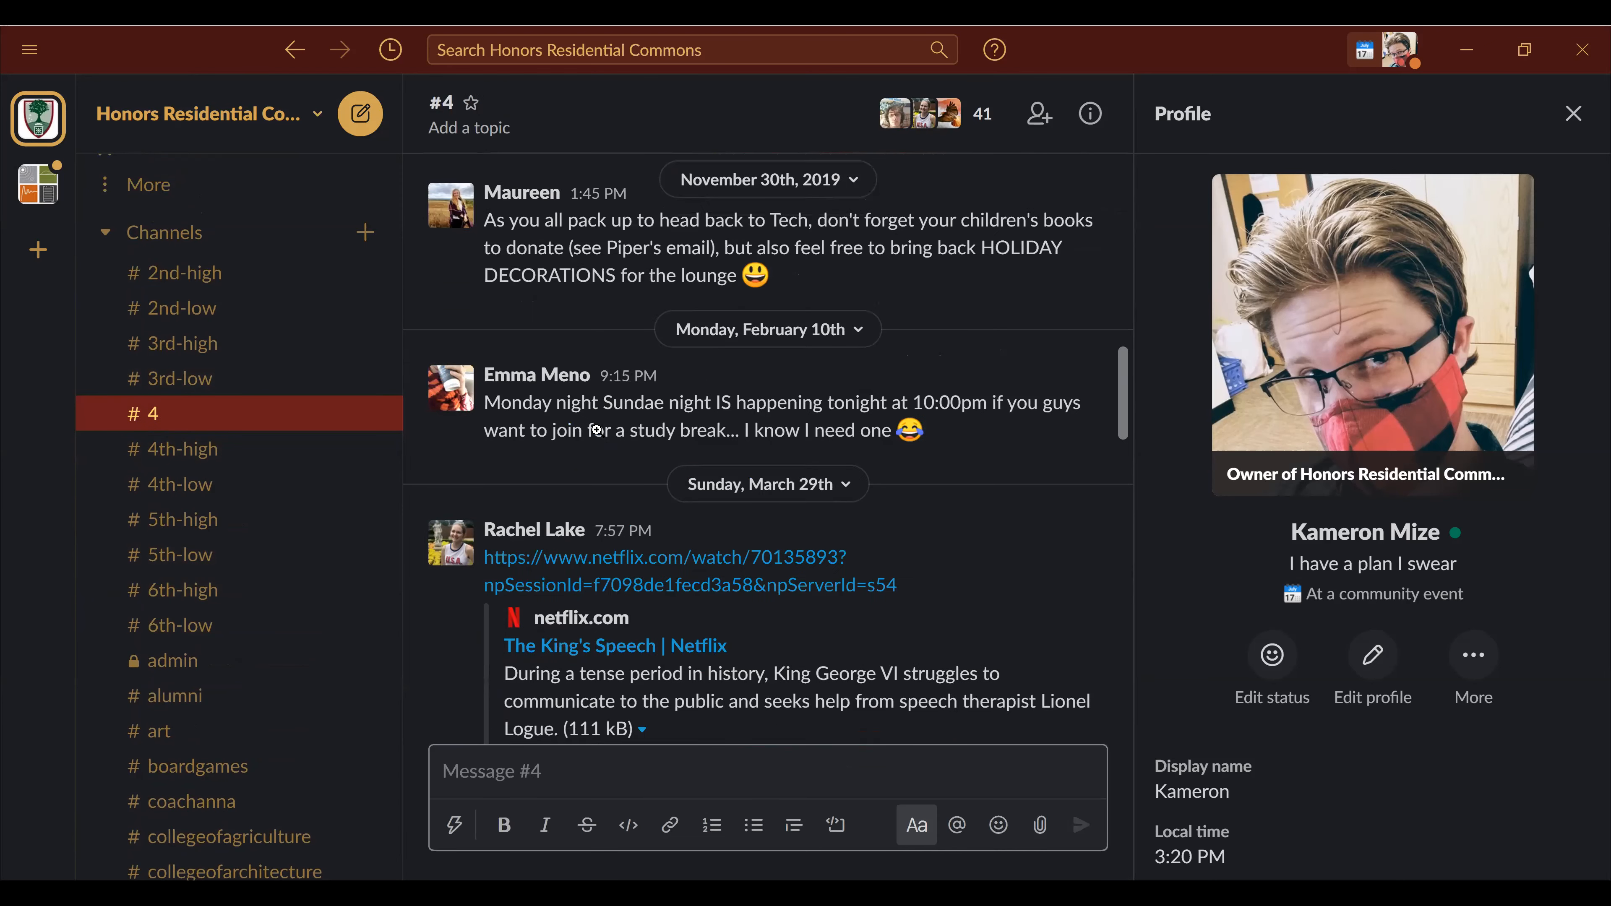
scroll(596, 430, "up", 1)
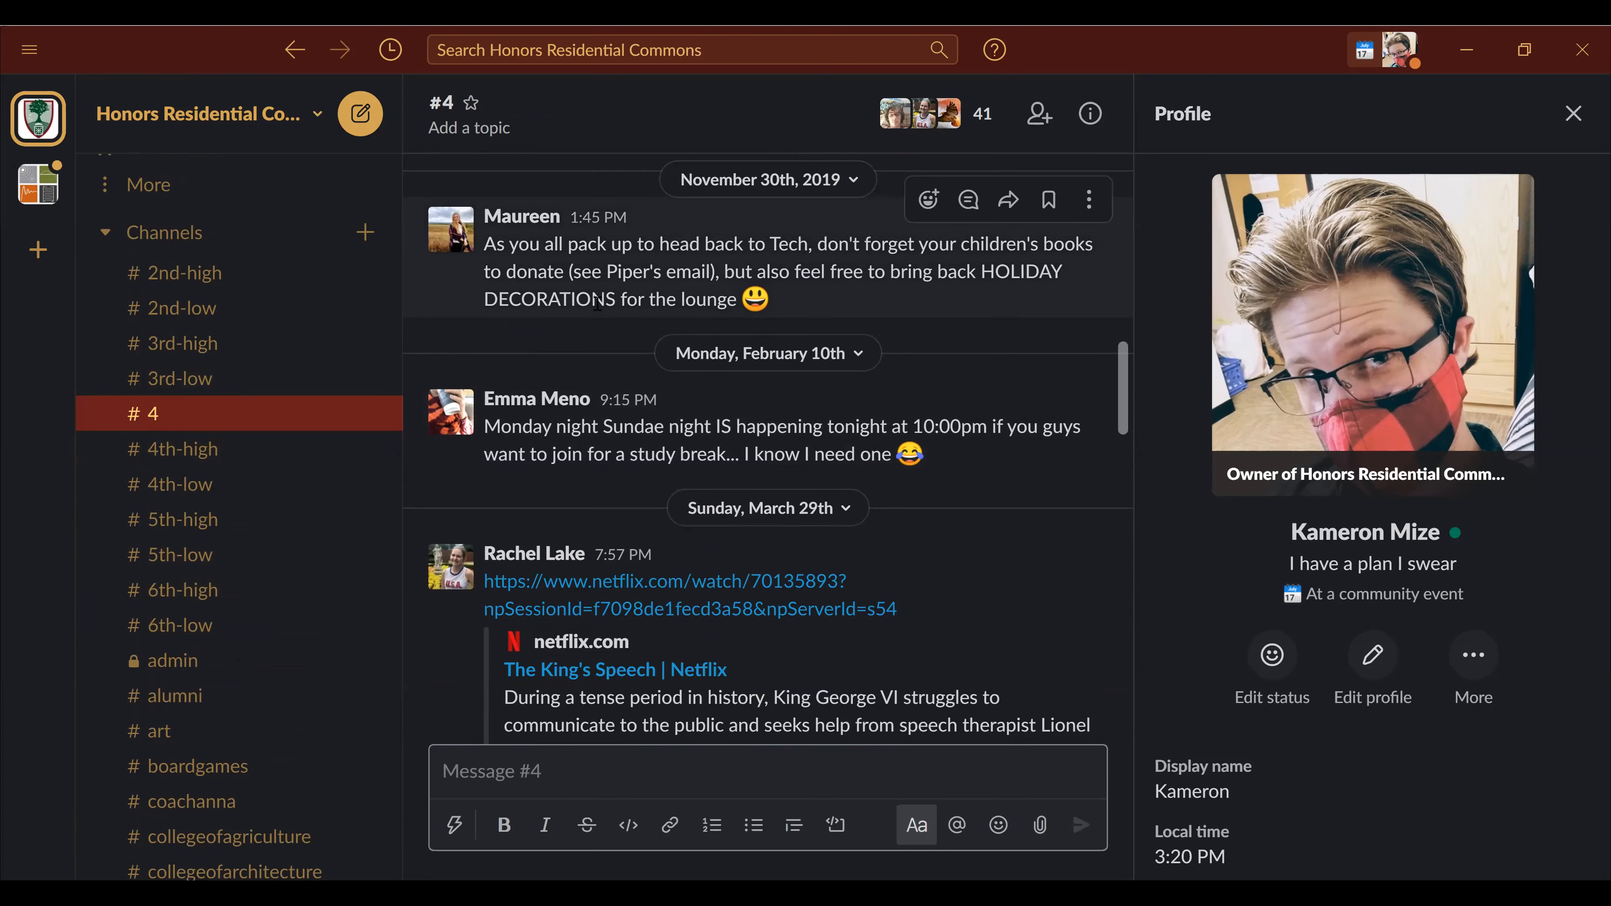
- Read through the message history of the channel named 4 from November 30th, 2019 to the latest post on July 22nd
scroll(596, 303, "up", 3)
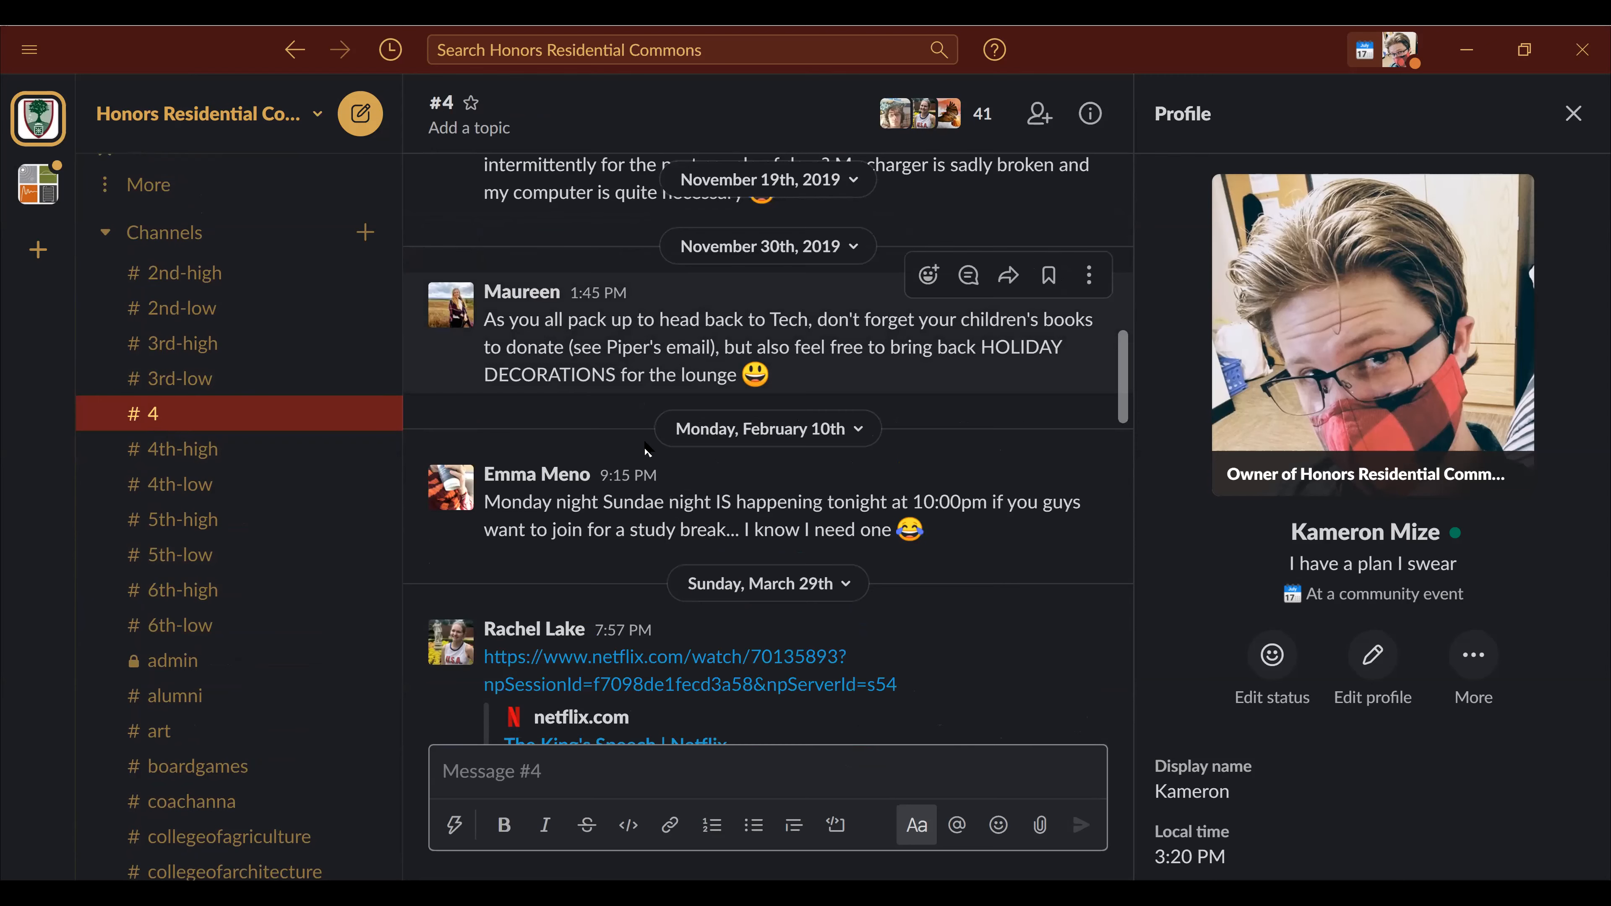
scroll(647, 450, "down", 3)
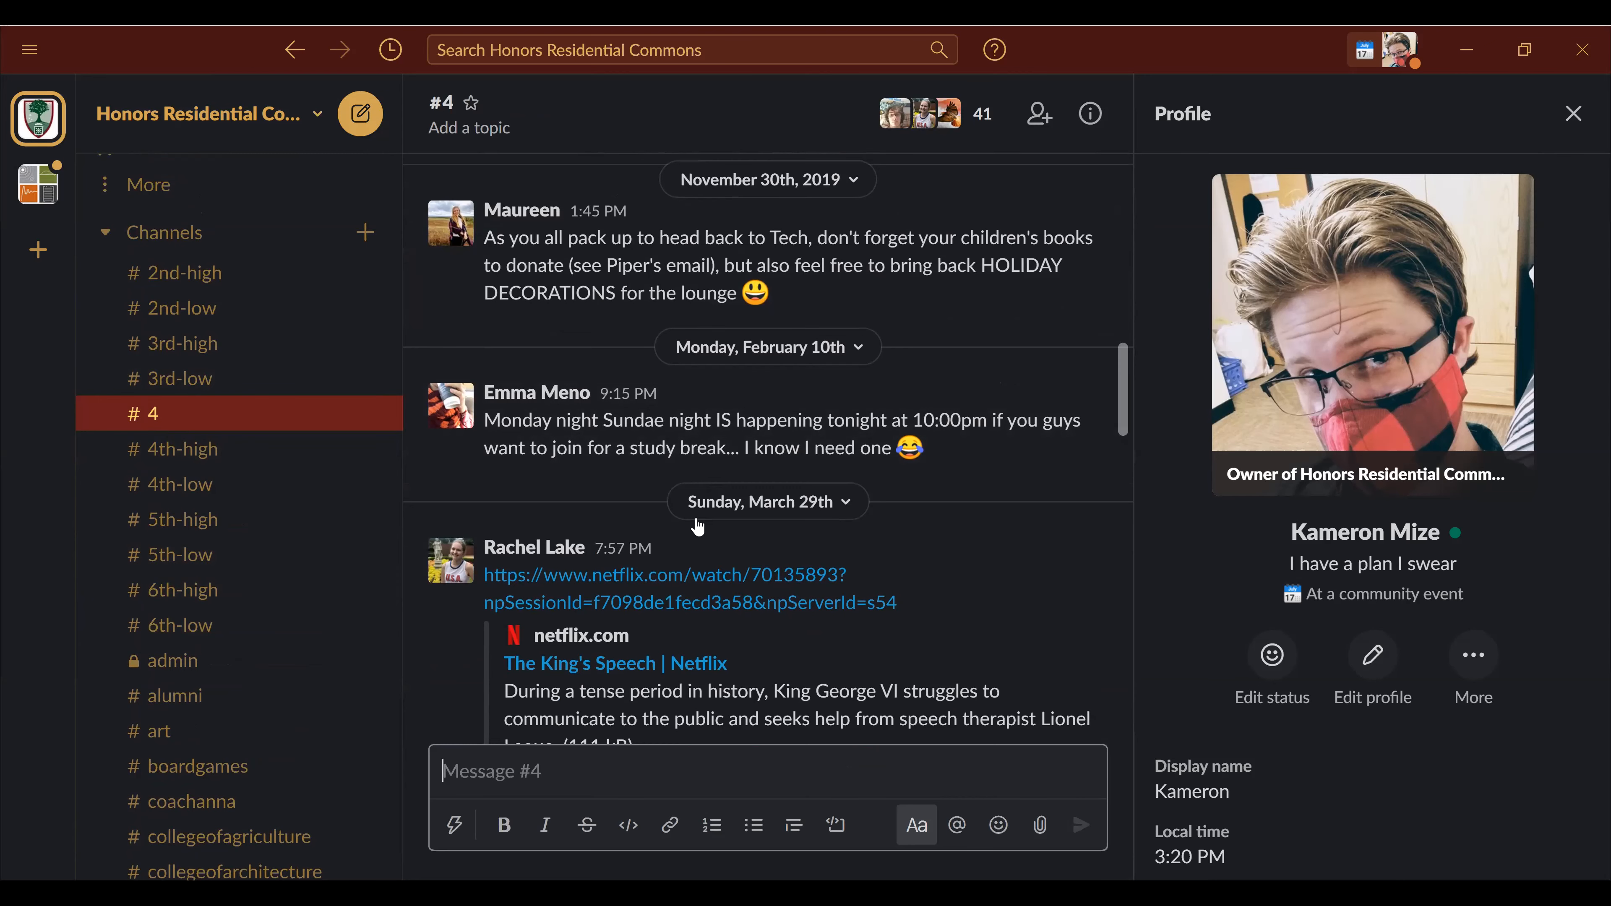
scroll(698, 527, "down", 3)
scroll(682, 581, "down", 2)
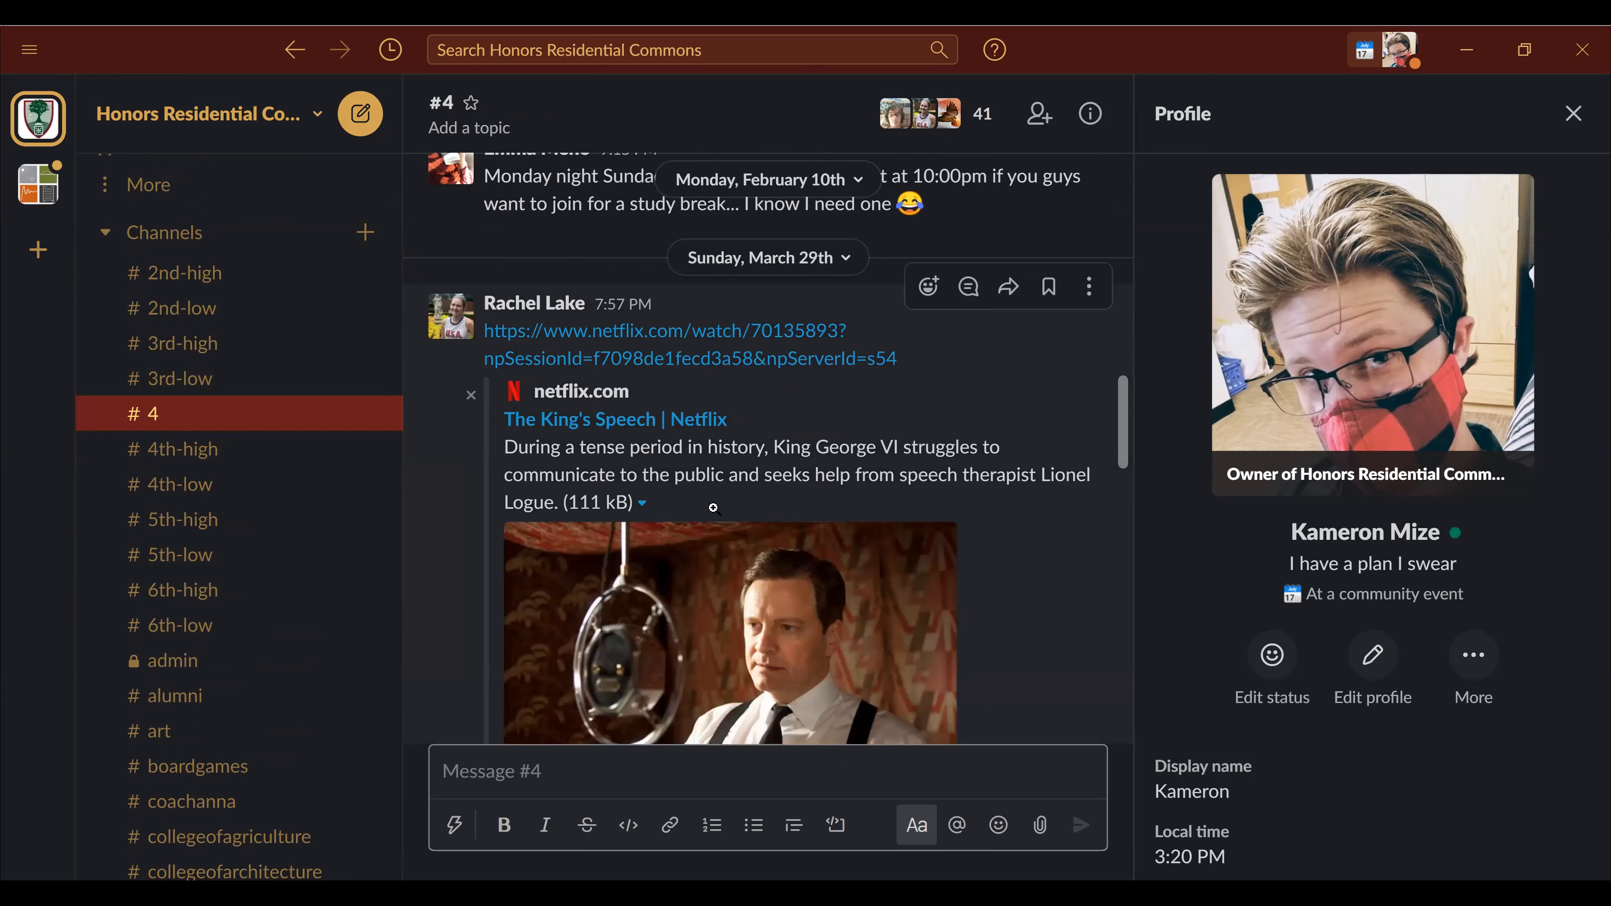
scroll(682, 580, "down", 1)
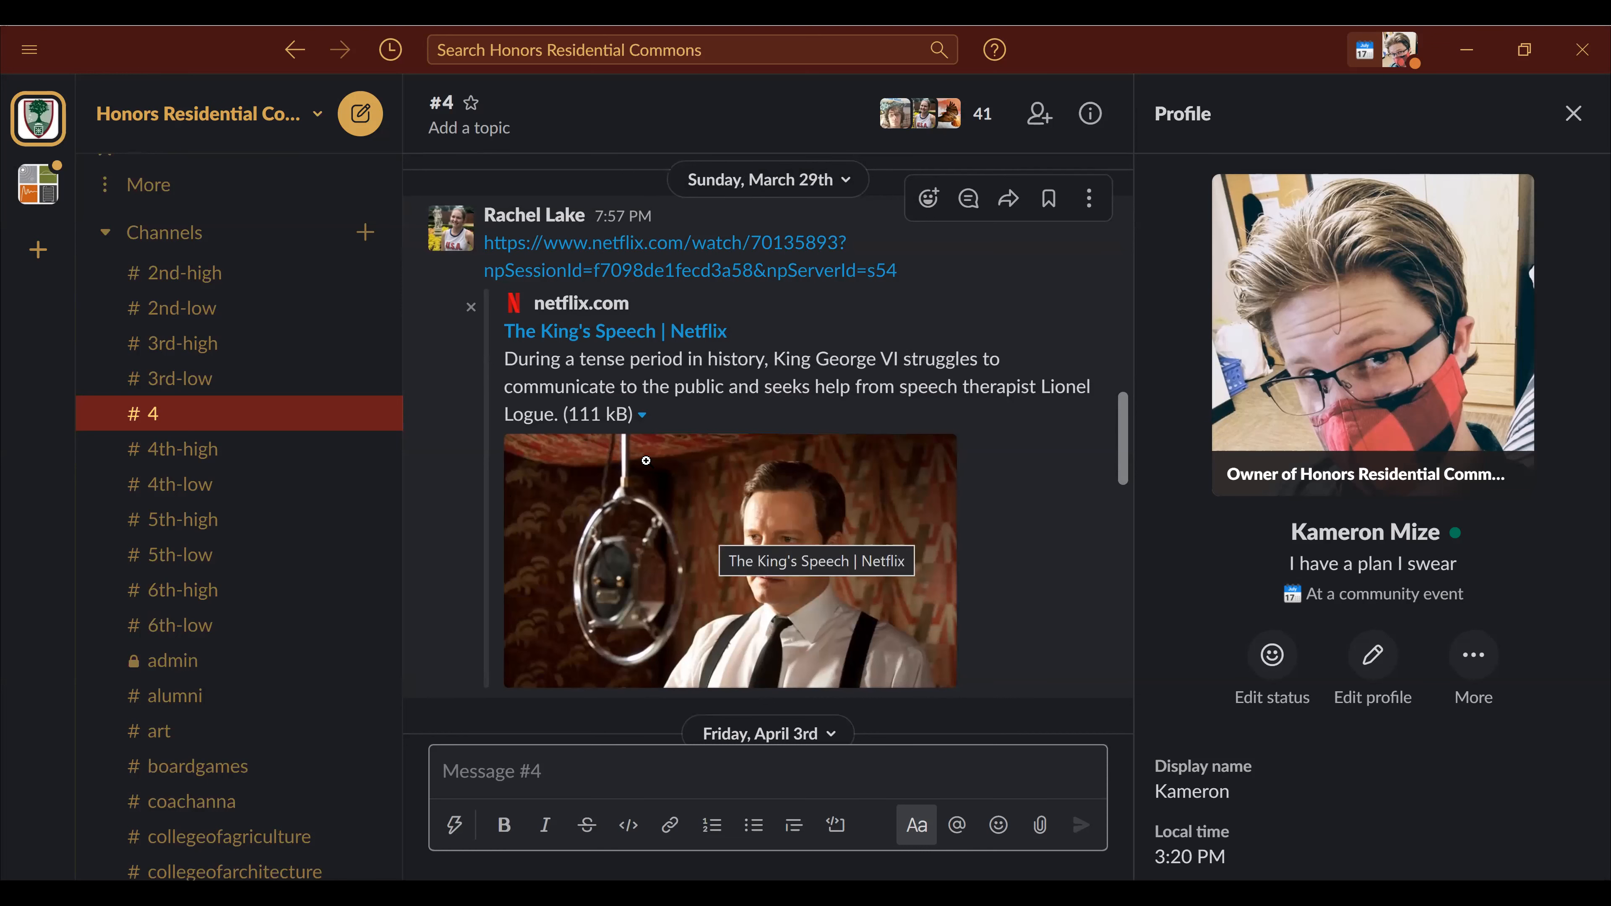
scroll(508, 457, "down", 3)
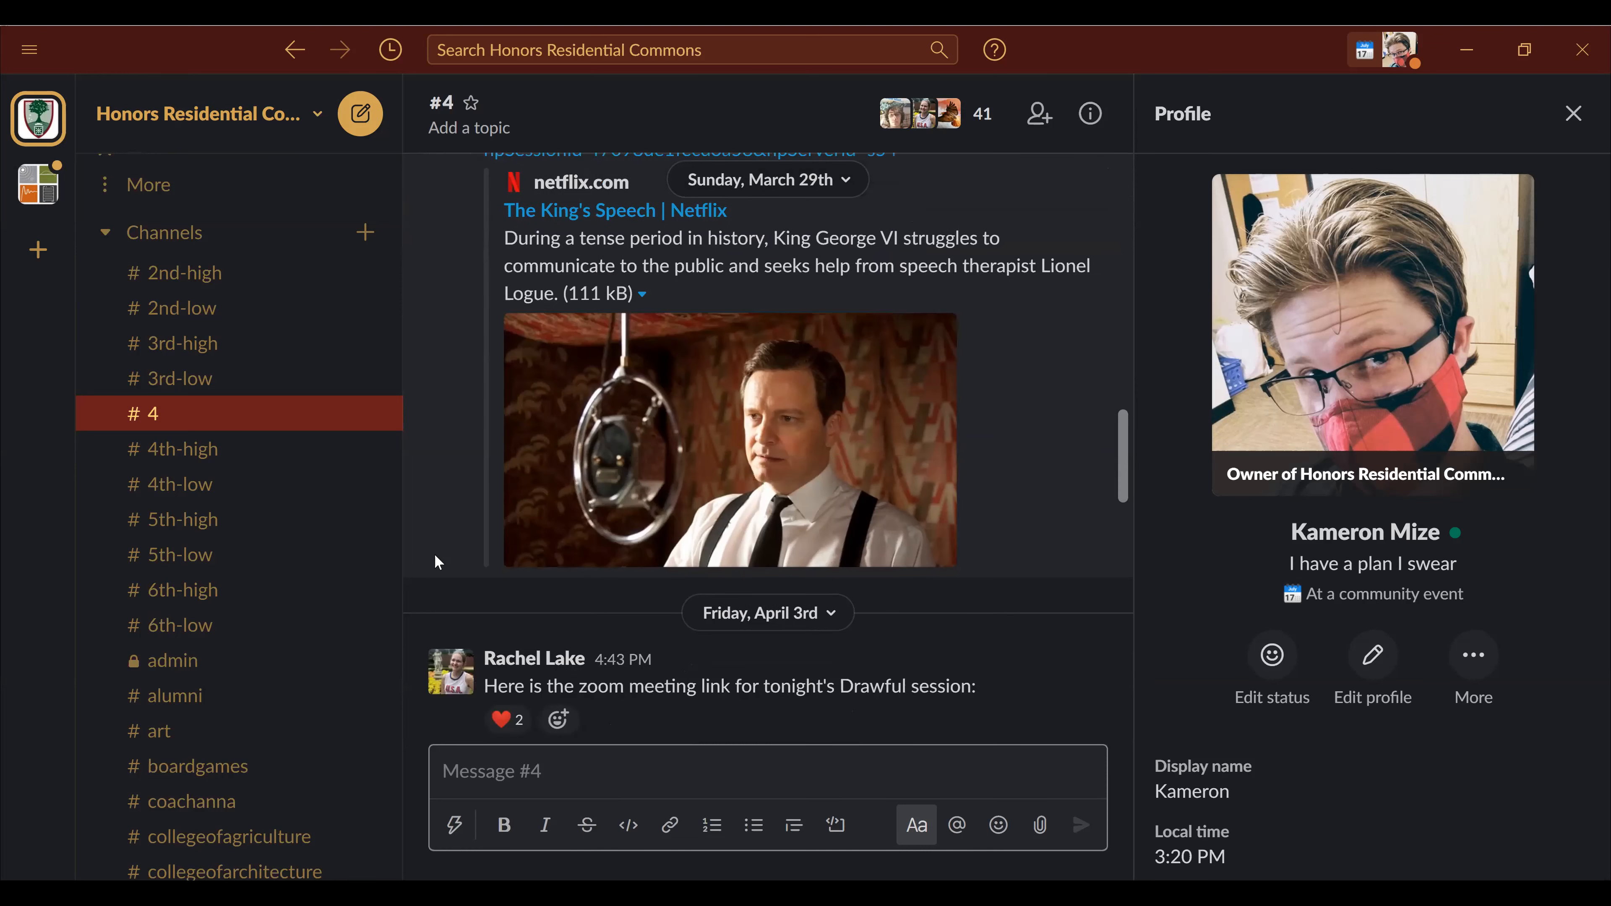
scroll(438, 562, "down", 10)
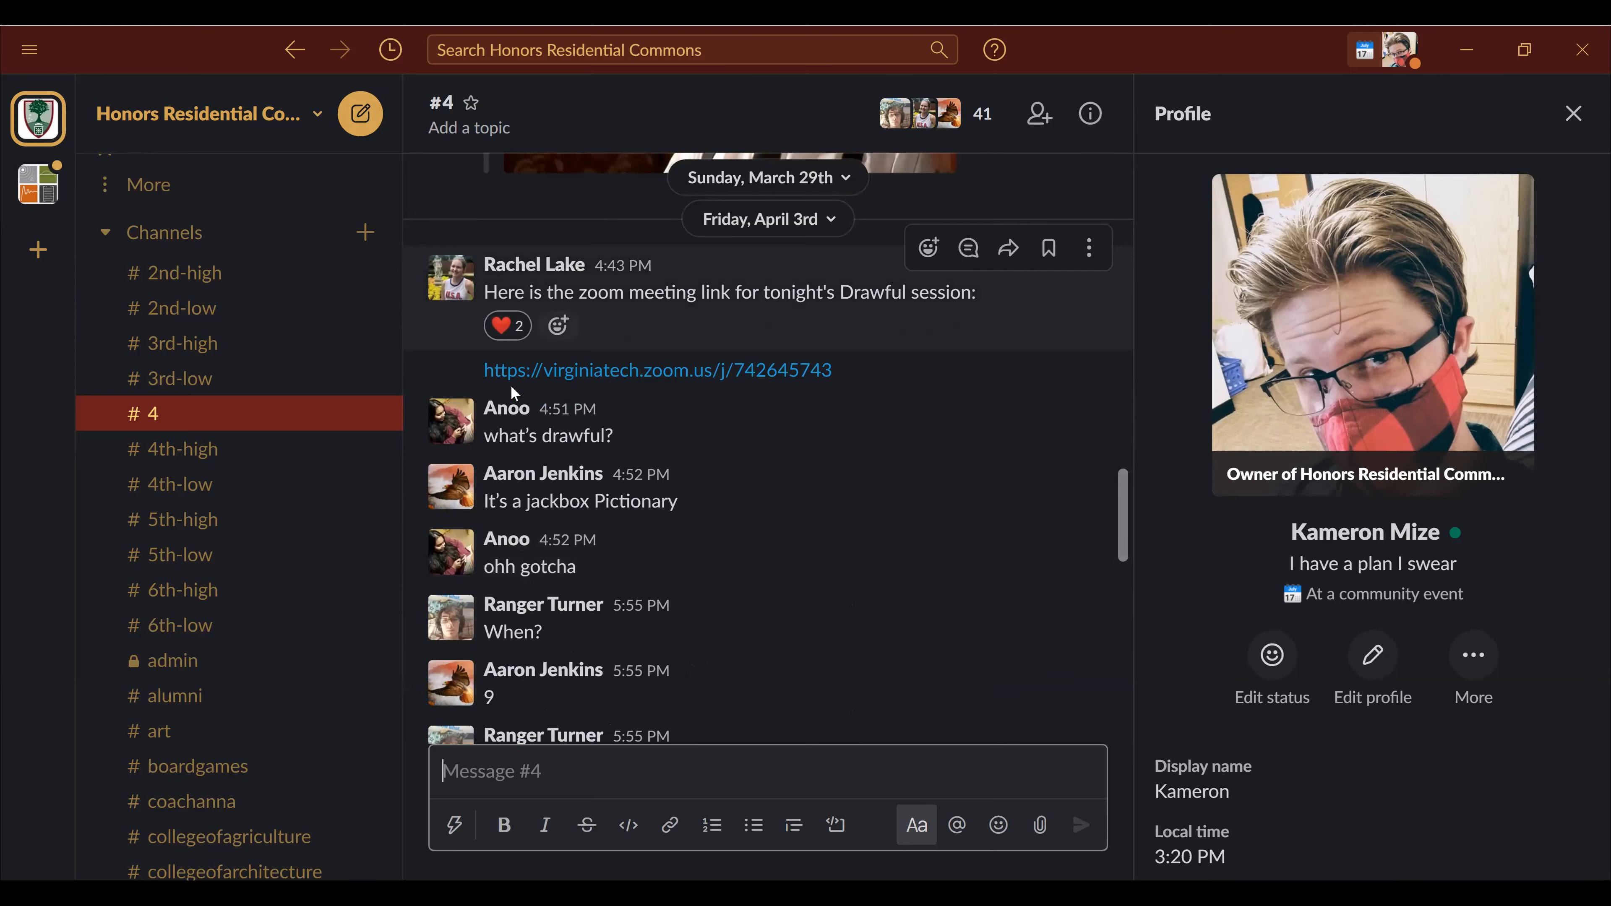
scroll(524, 532, "down", 10)
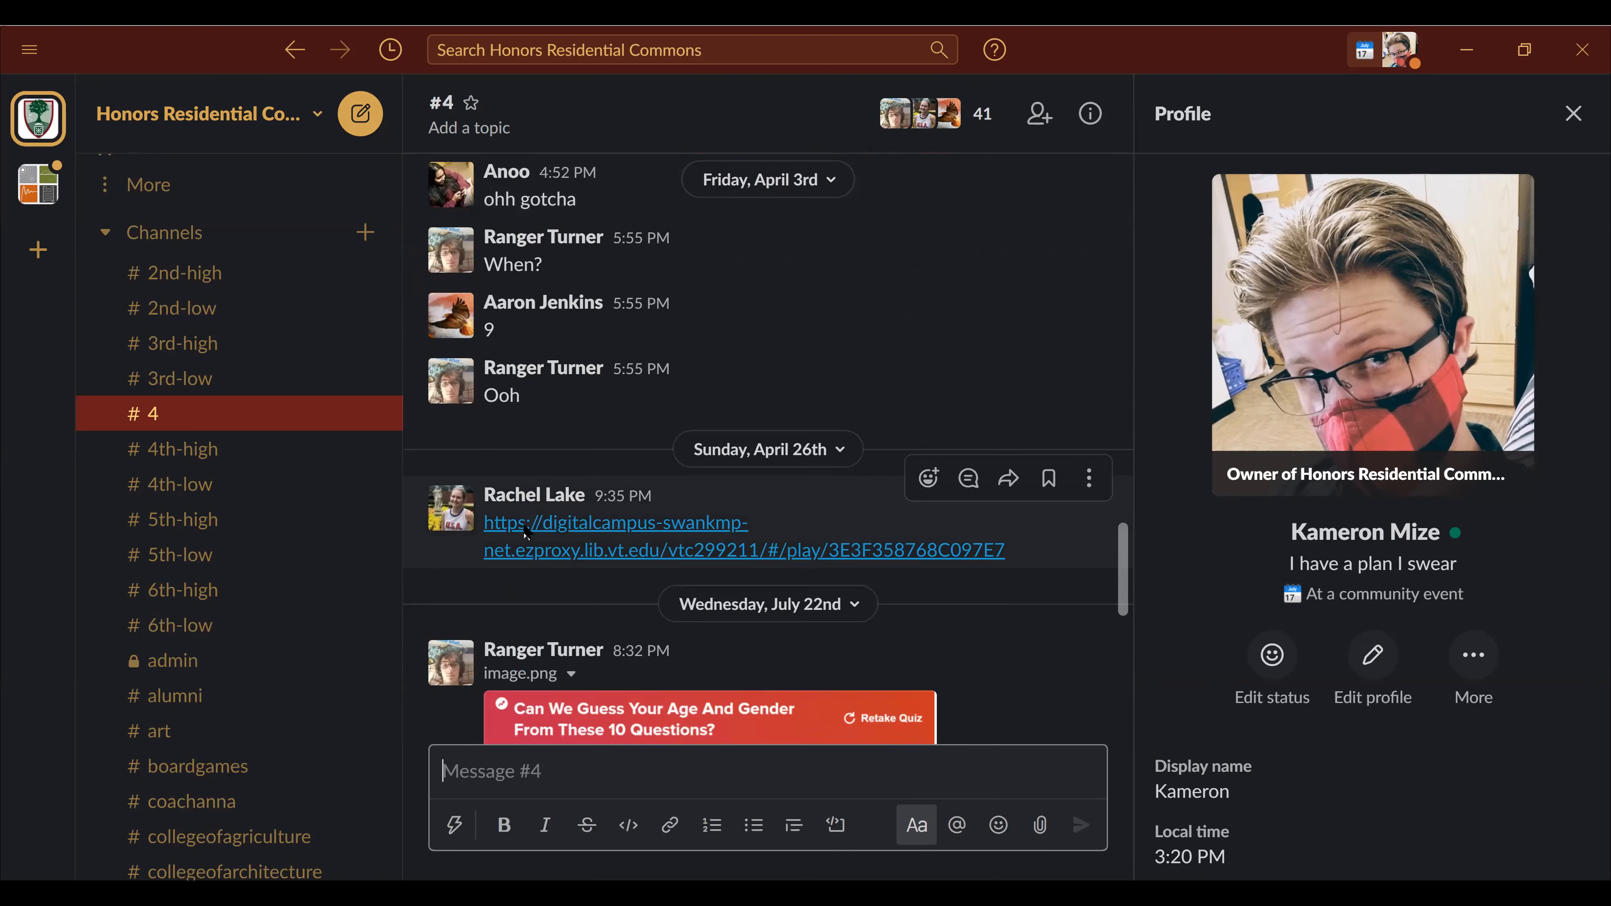
scroll(524, 532, "down", 3)
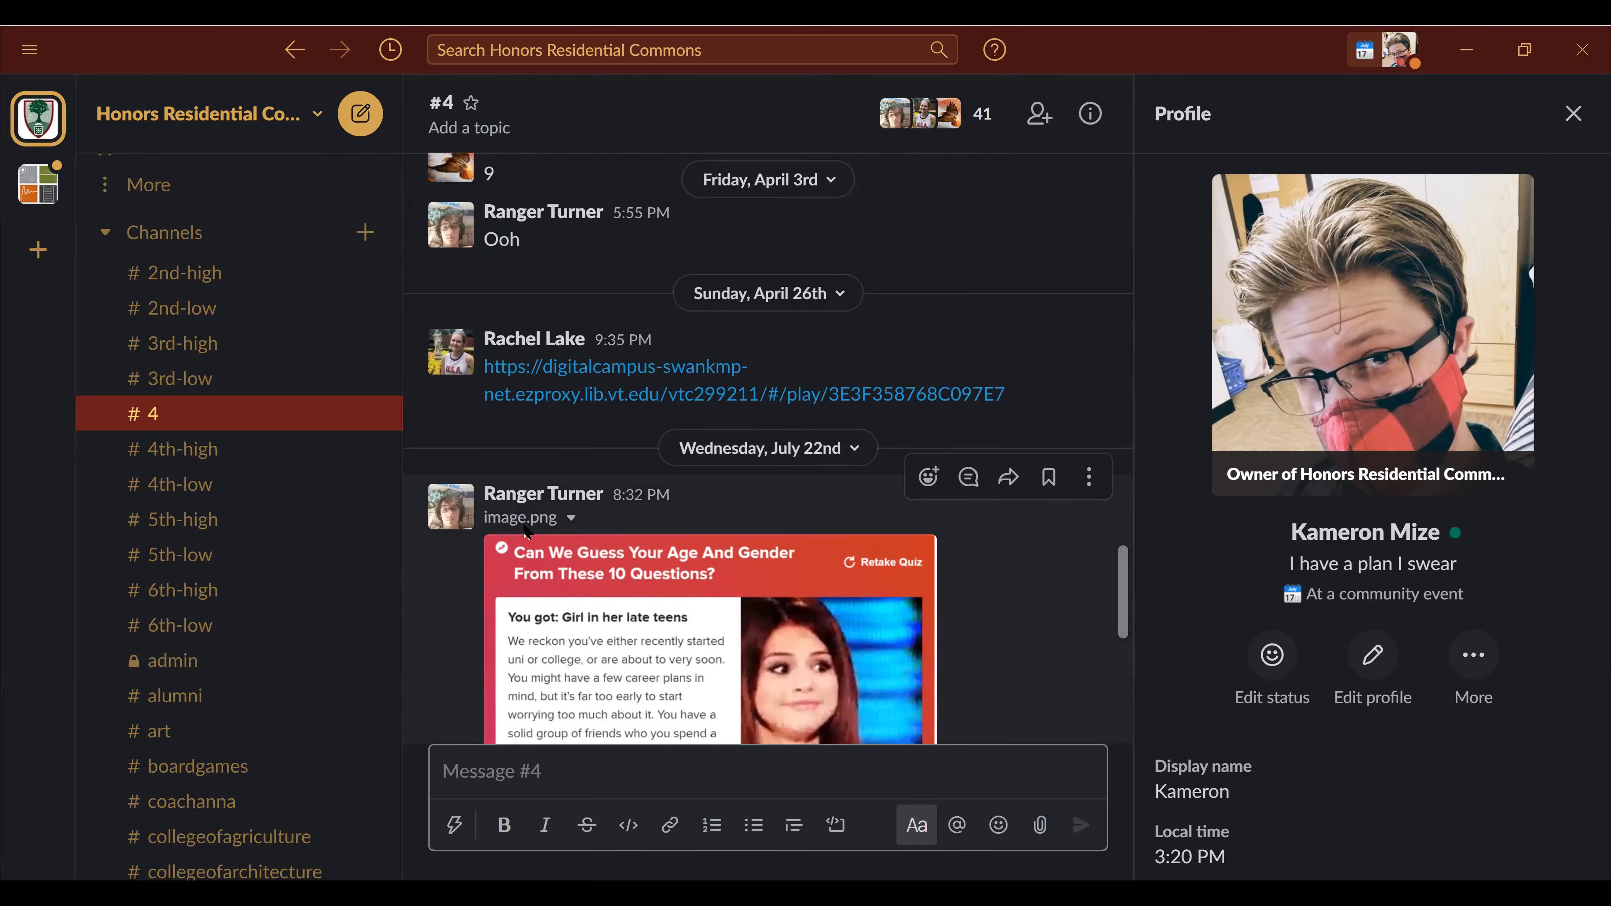
scroll(524, 532, "down", 1)
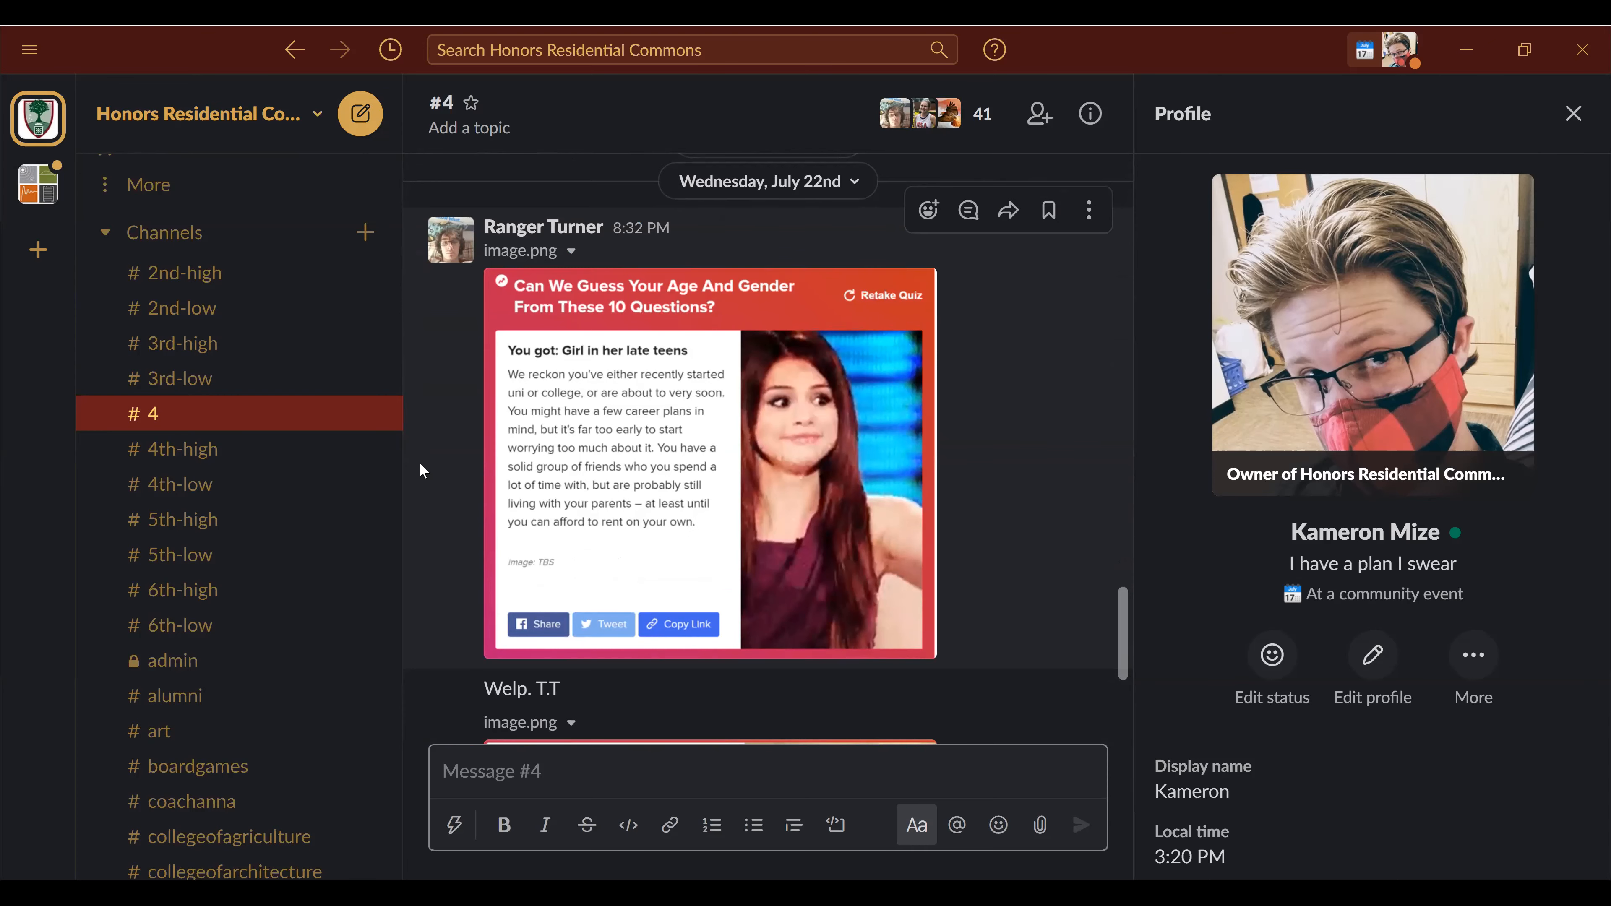
scroll(589, 507, "down", 5)
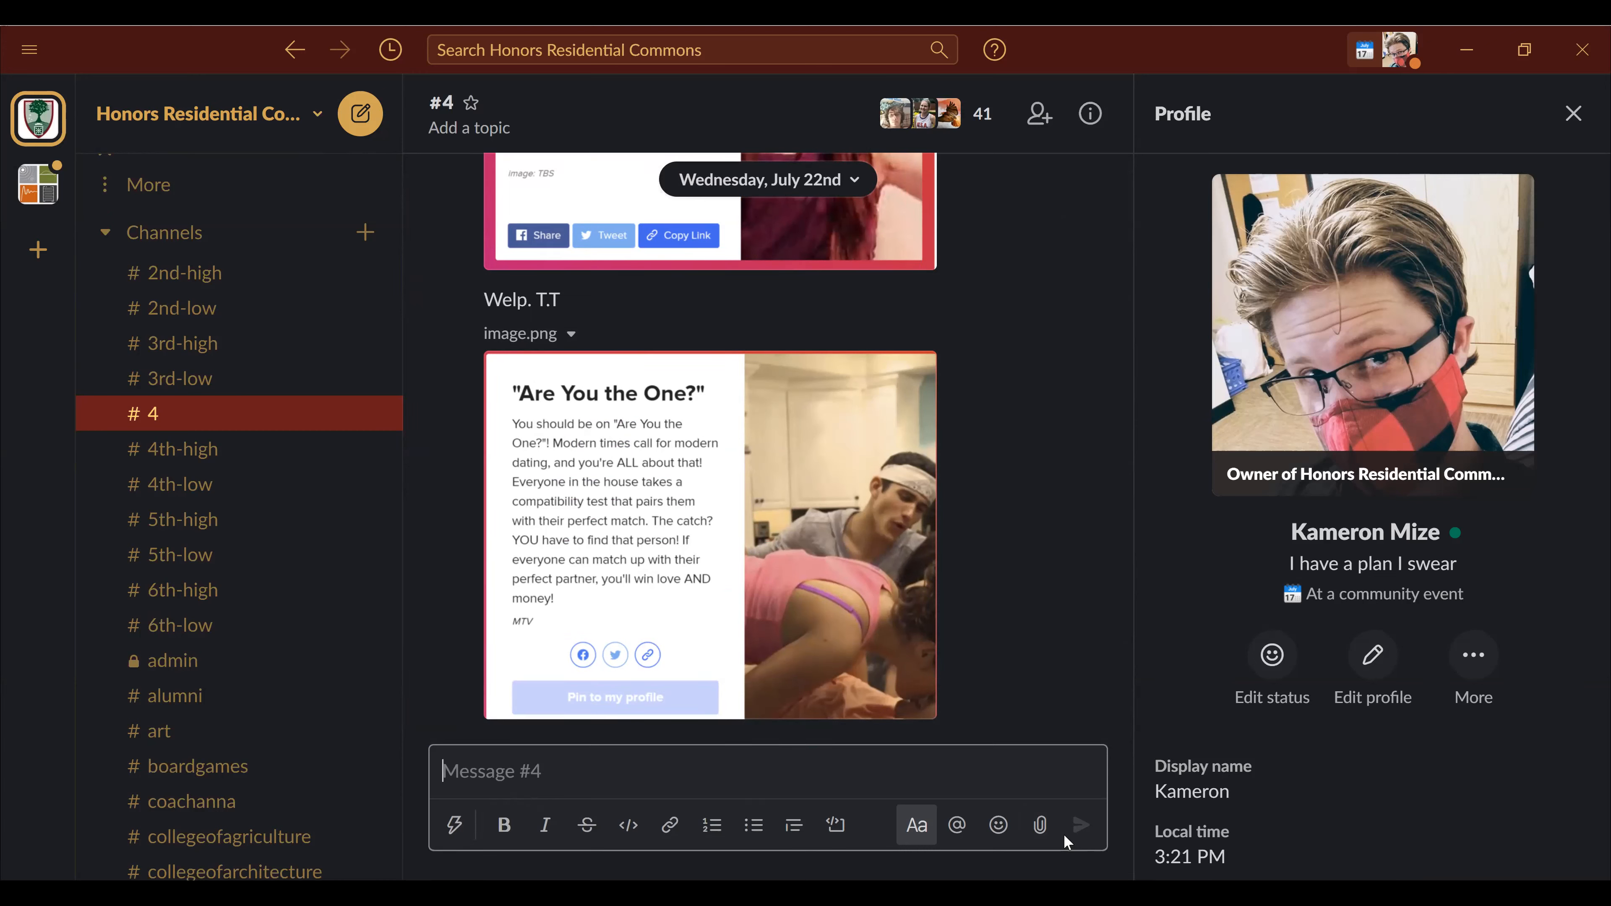
- Post a message in the channel named 4 that mentions the first suggested member, followed by "dkdk"
left_click(967, 836)
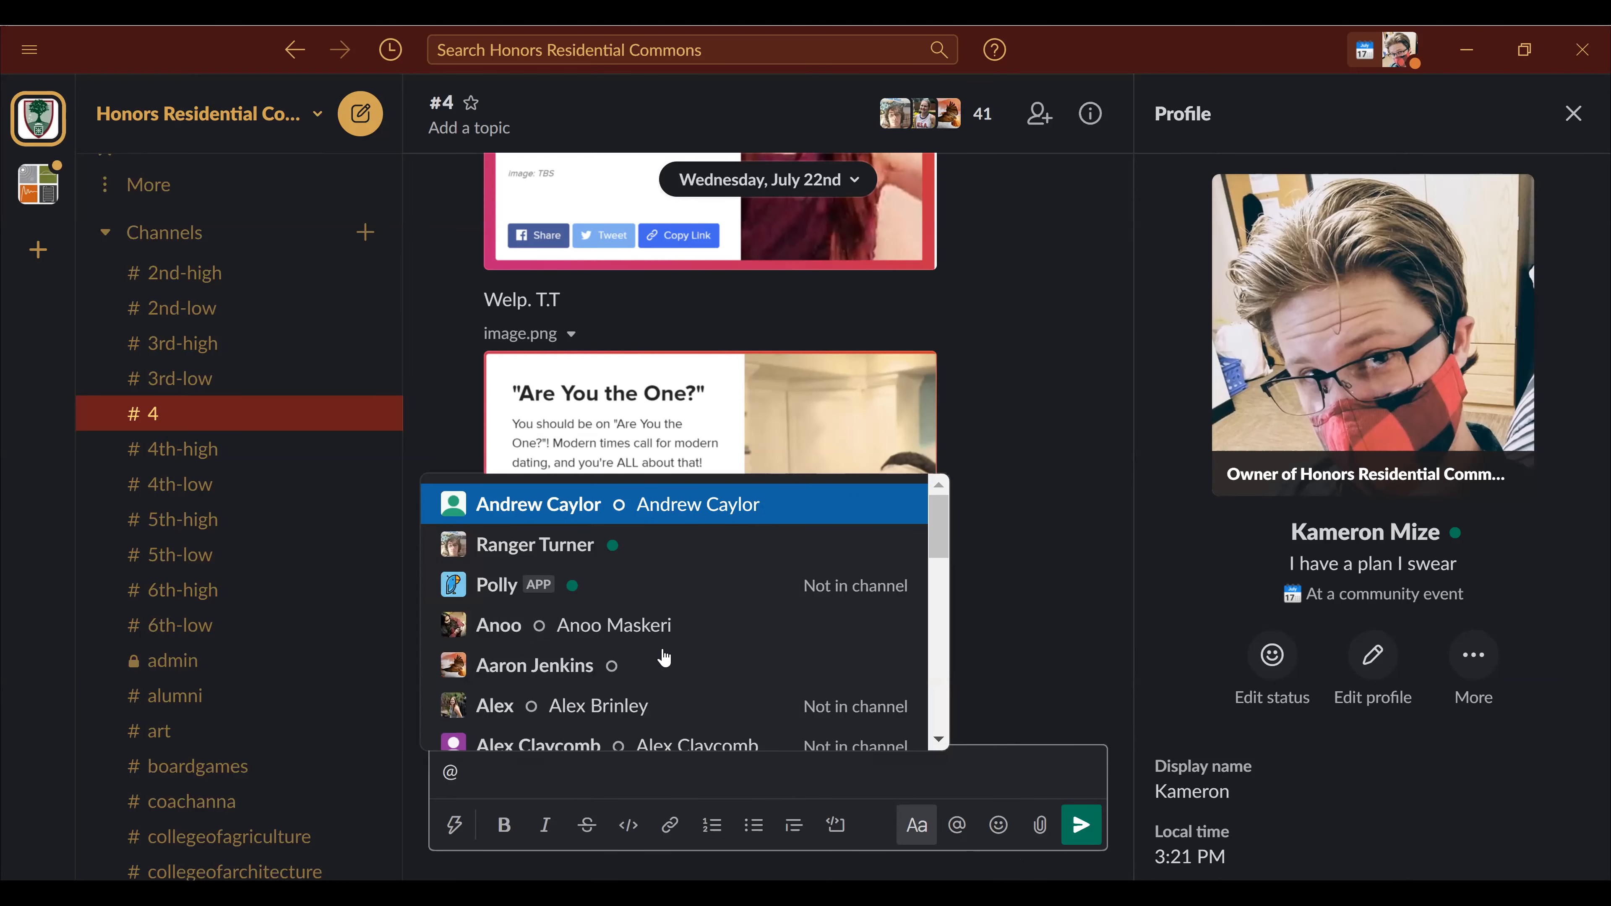
left_click(636, 495)
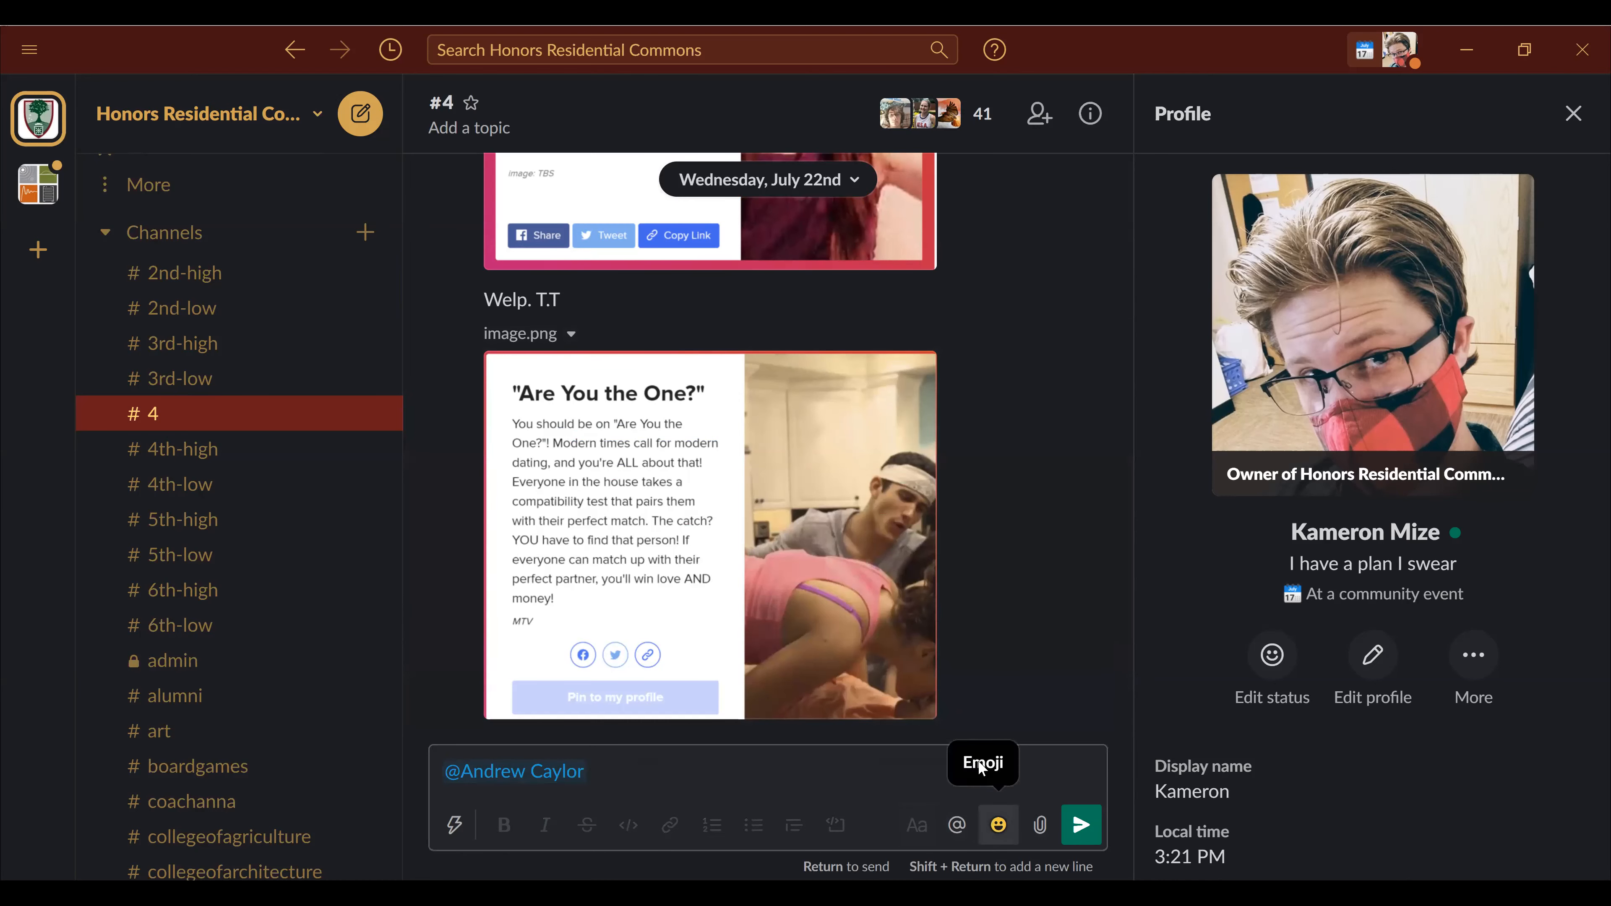
left_click(999, 824)
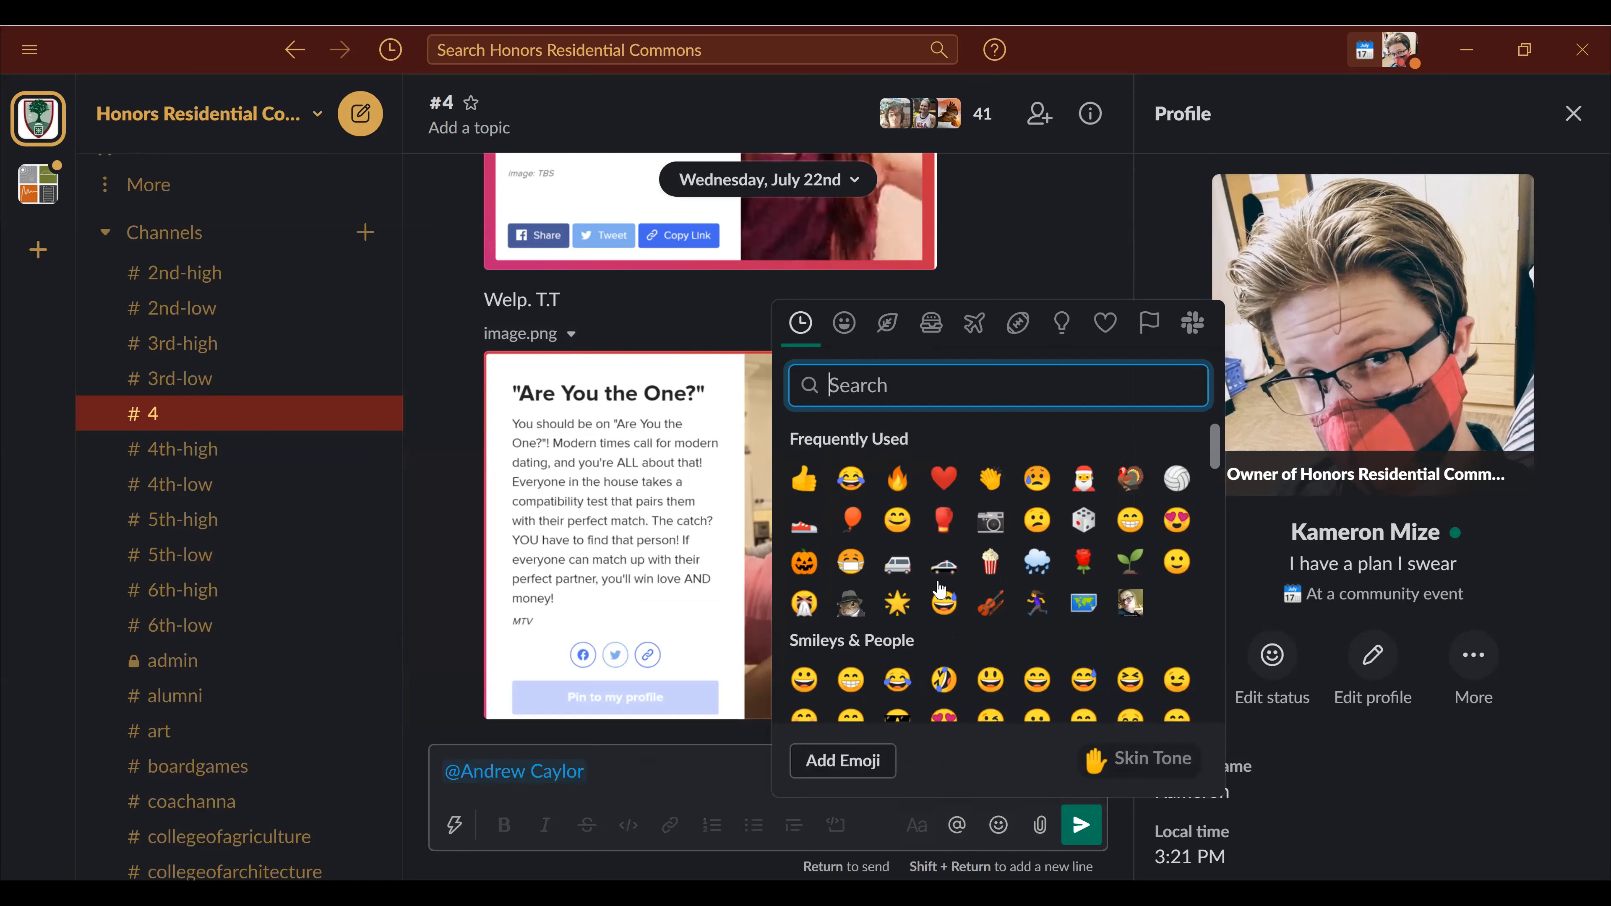
left_click(672, 780)
left_click(629, 778)
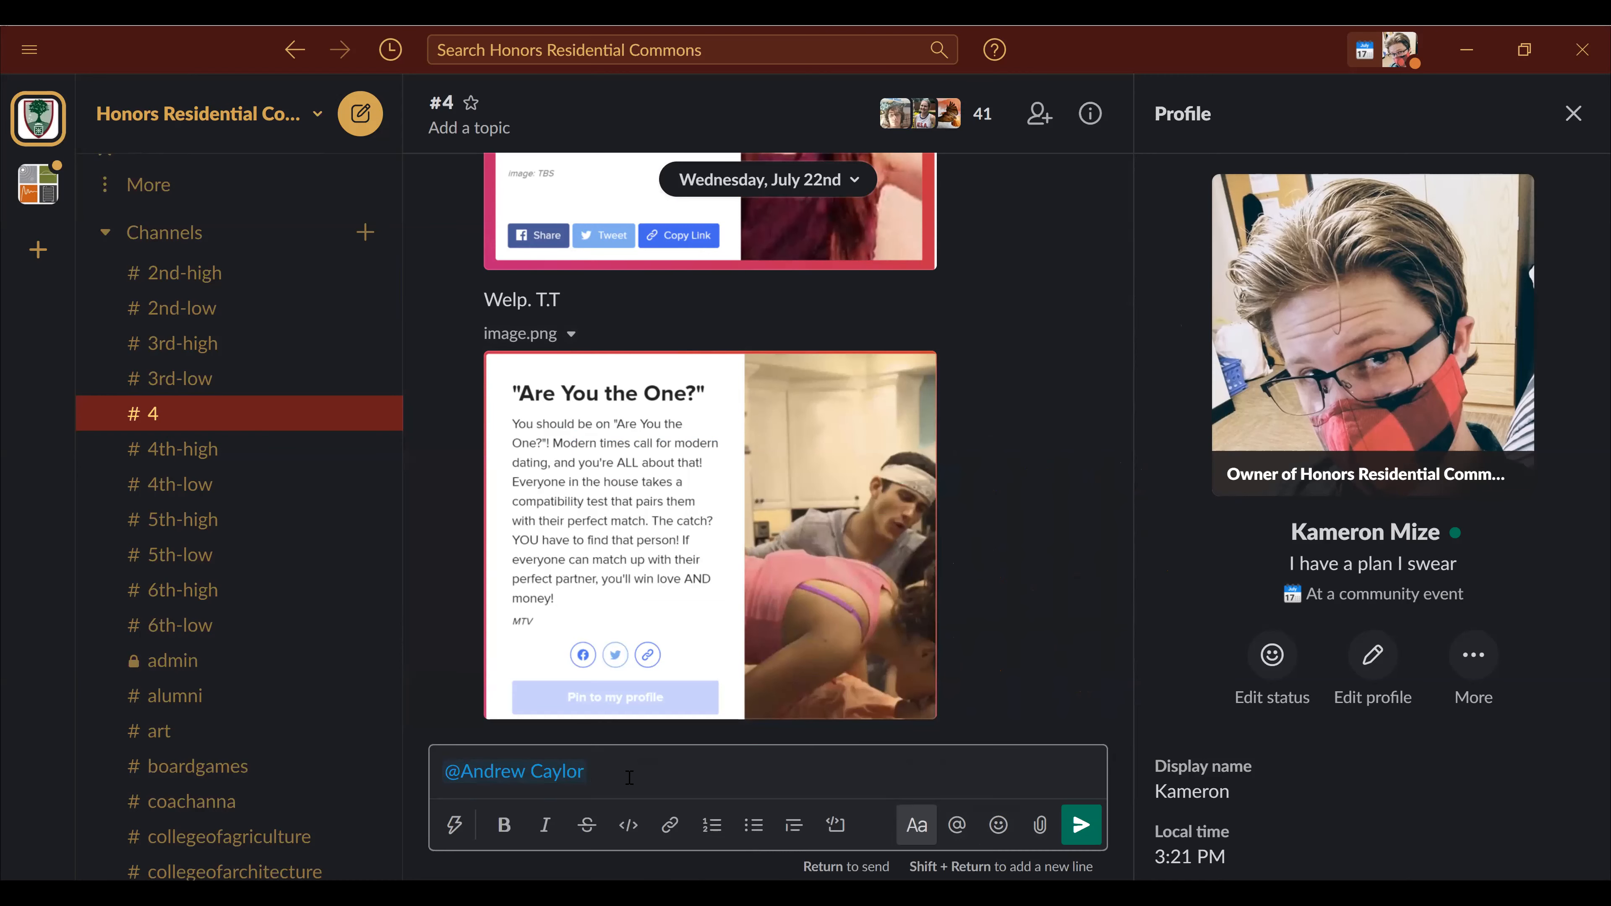
type("dkdk")
key("Return")
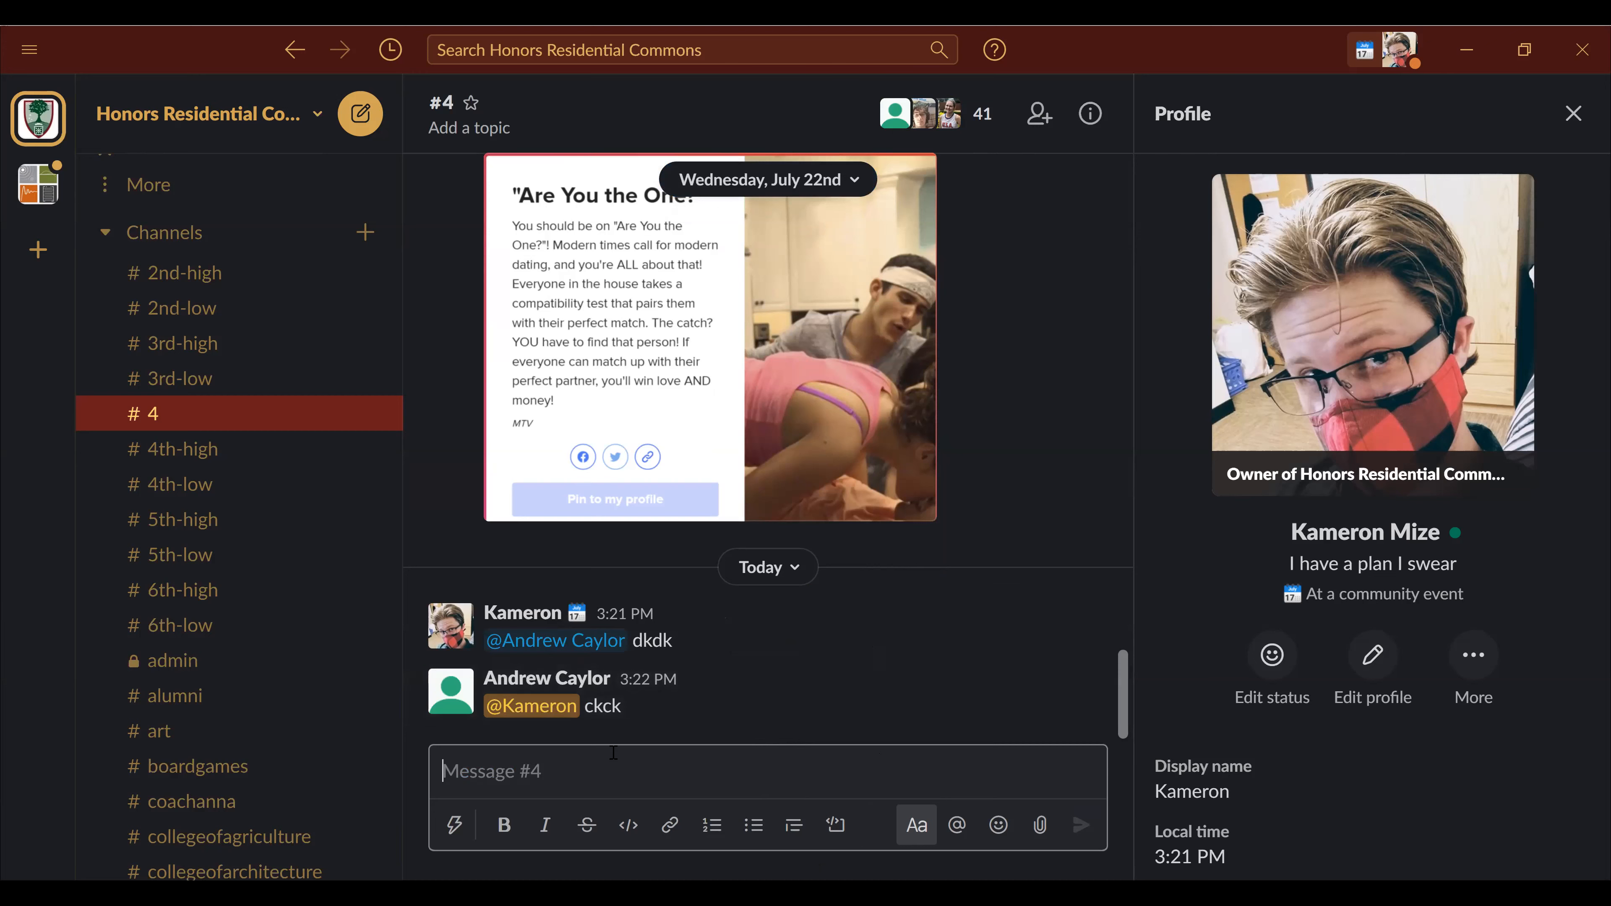
- Add a thumbs-up reaction to the member's "ckck" message in the channel
mouse_move(532, 703)
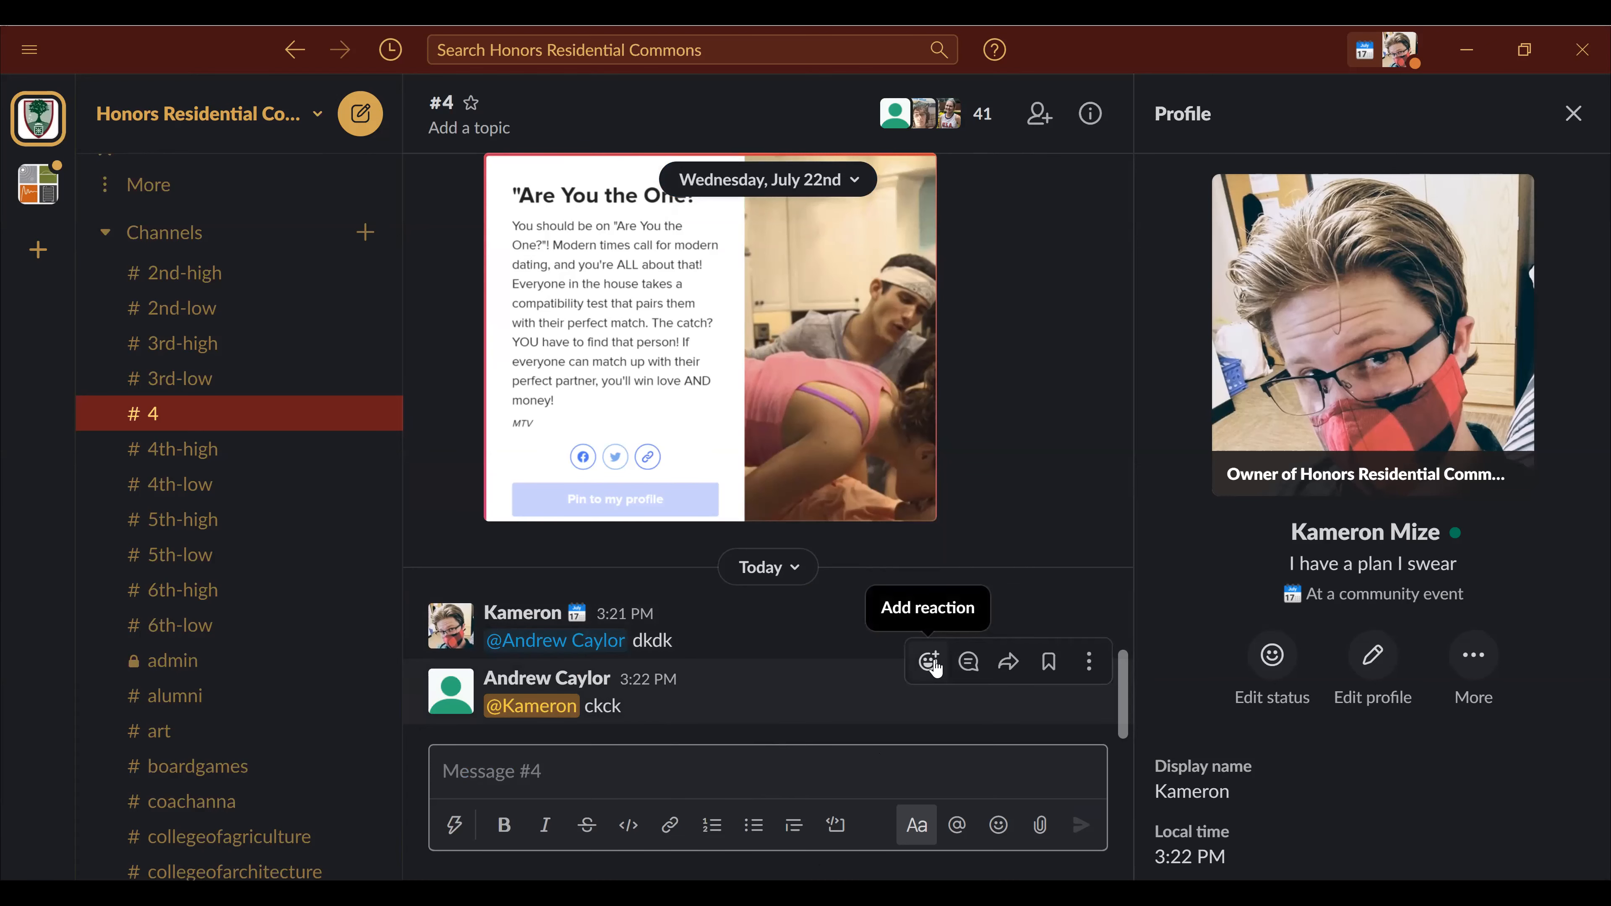
left_click(930, 662)
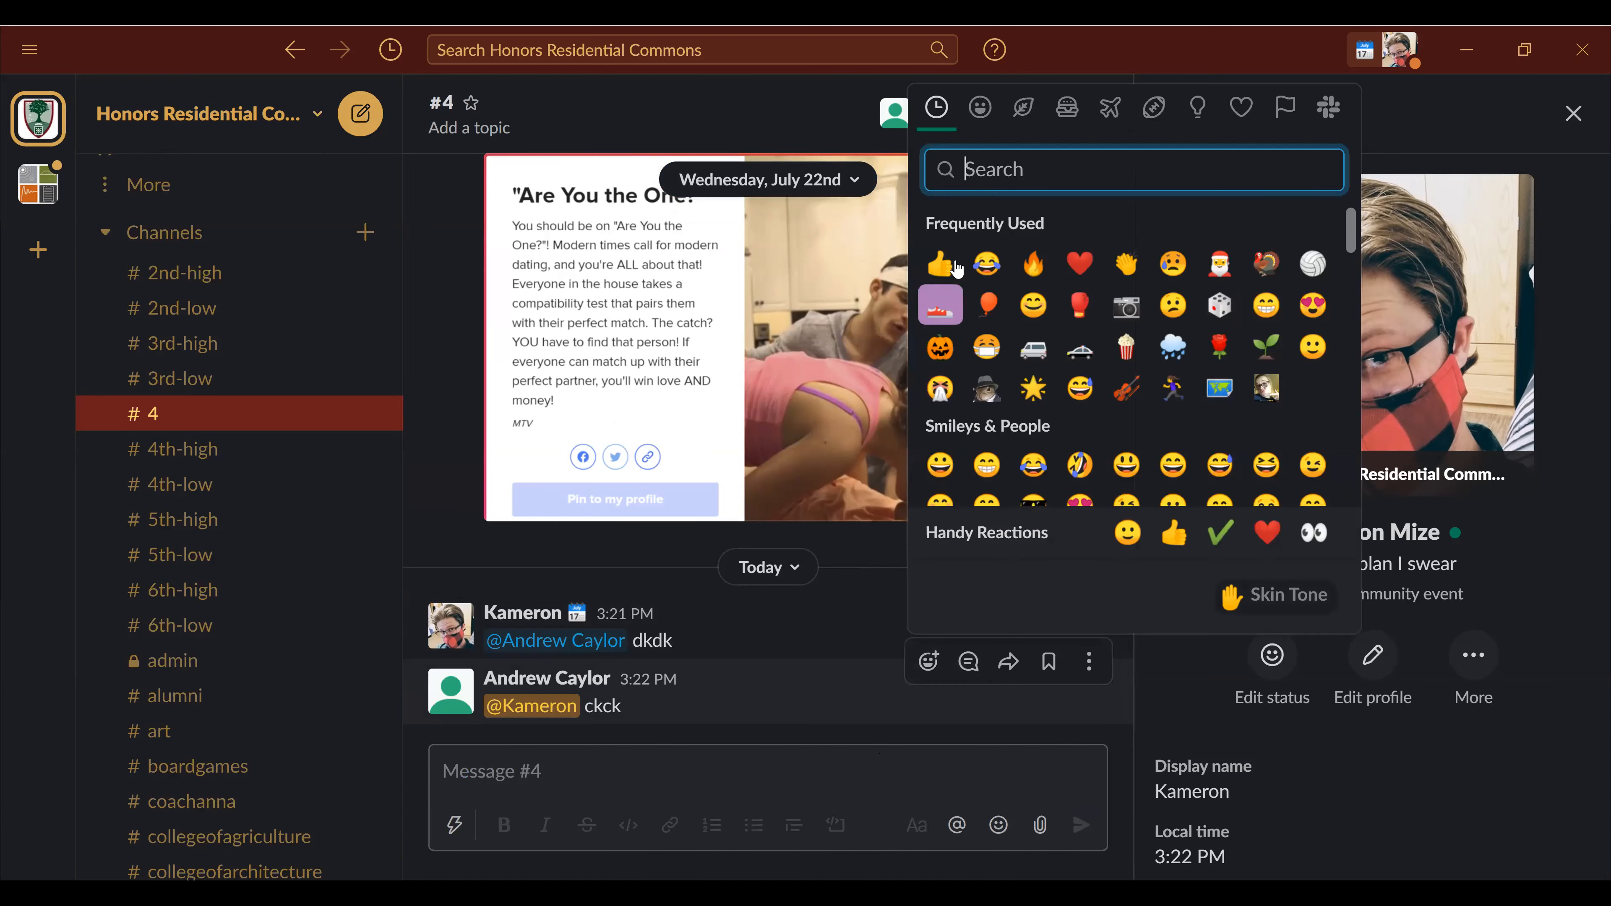
left_click(940, 263)
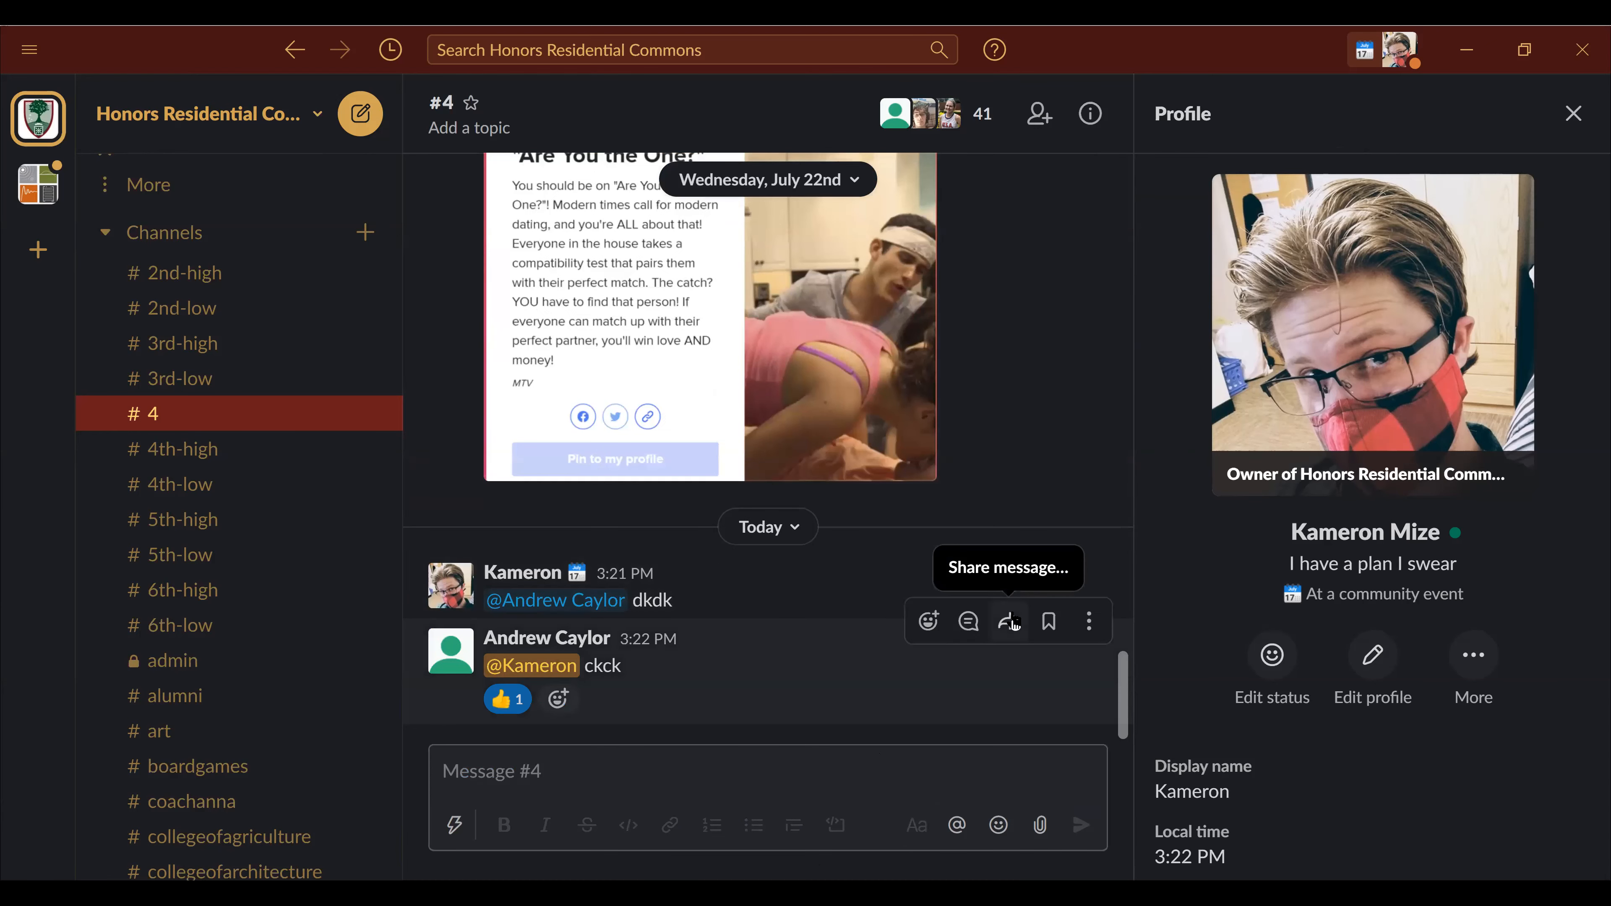
- Save the "ckck" message to the saved items and remove it from them again
left_click(1046, 621)
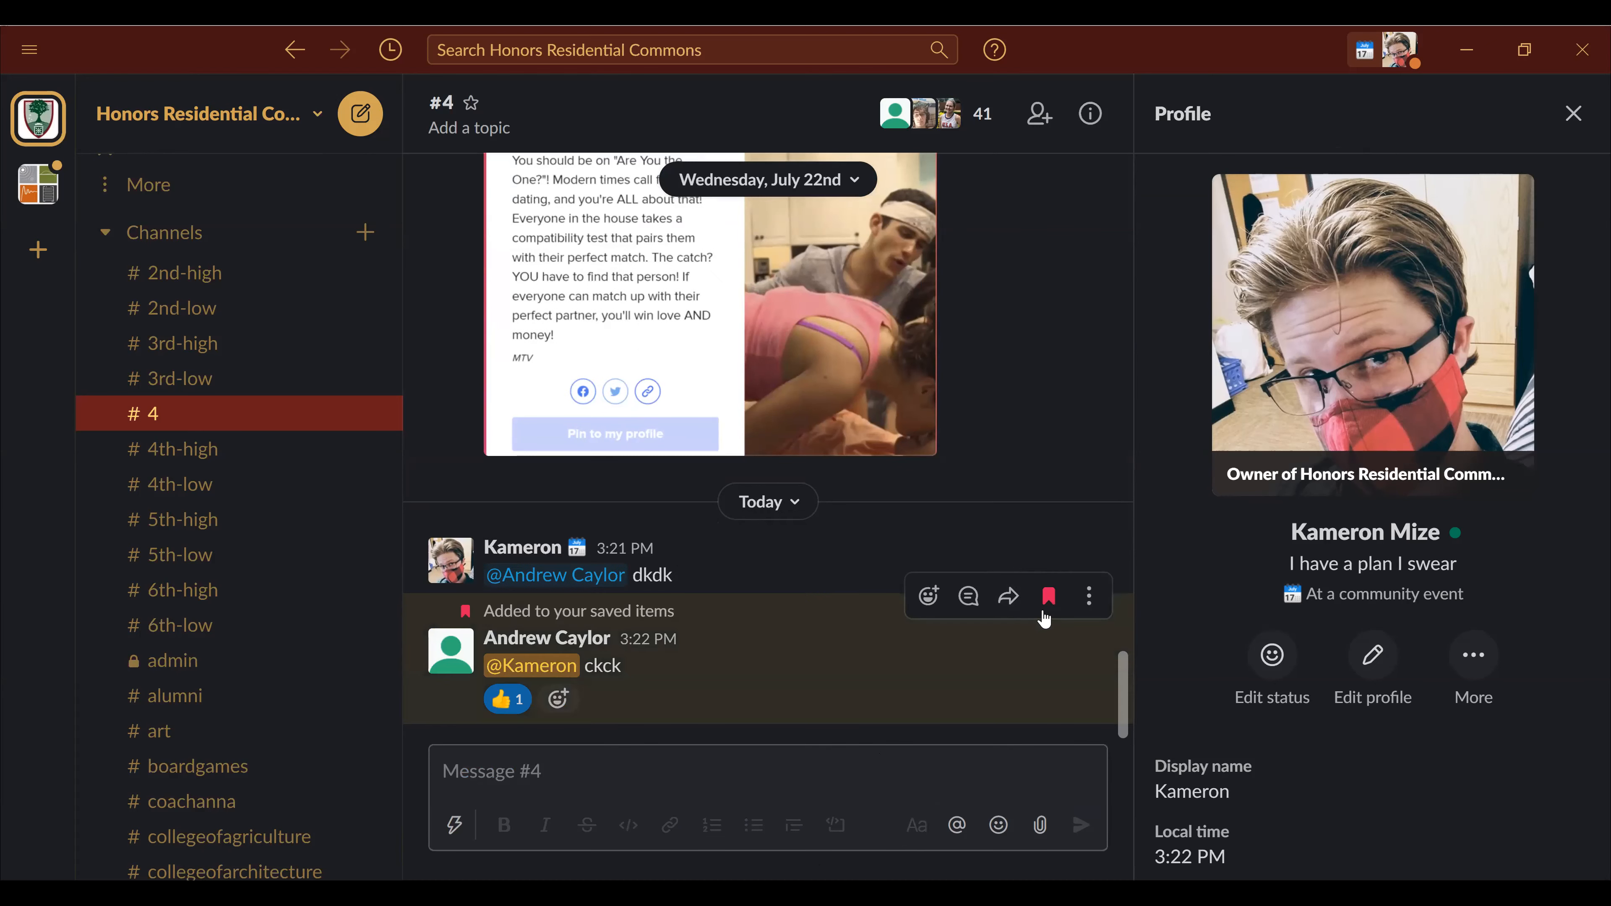
scroll(295, 540, "up", 3)
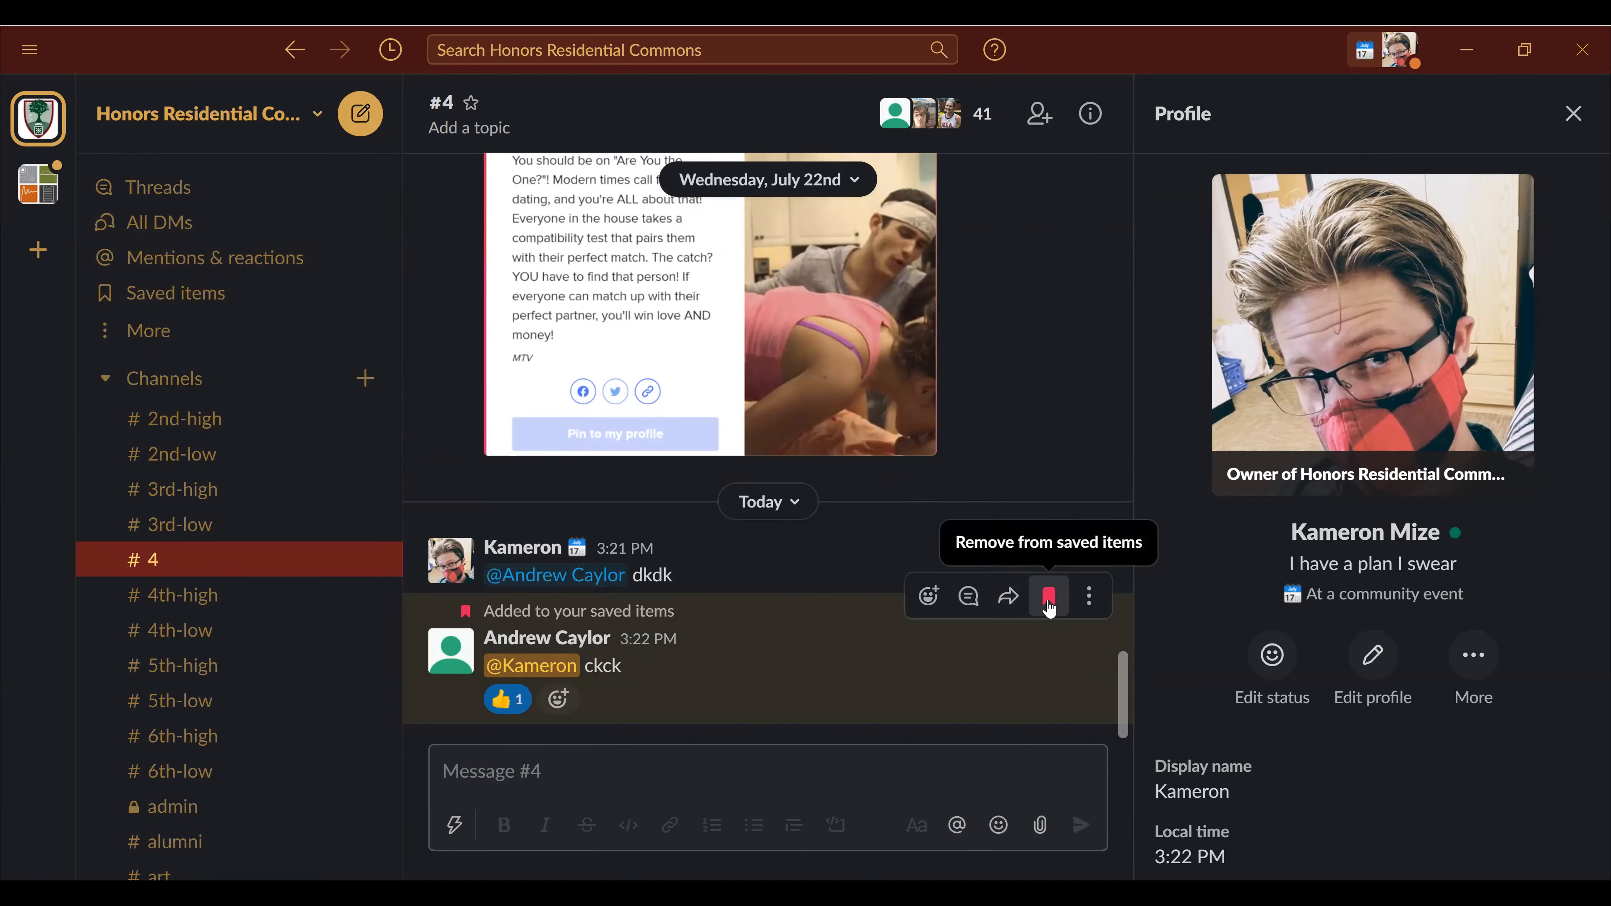
left_click(1048, 598)
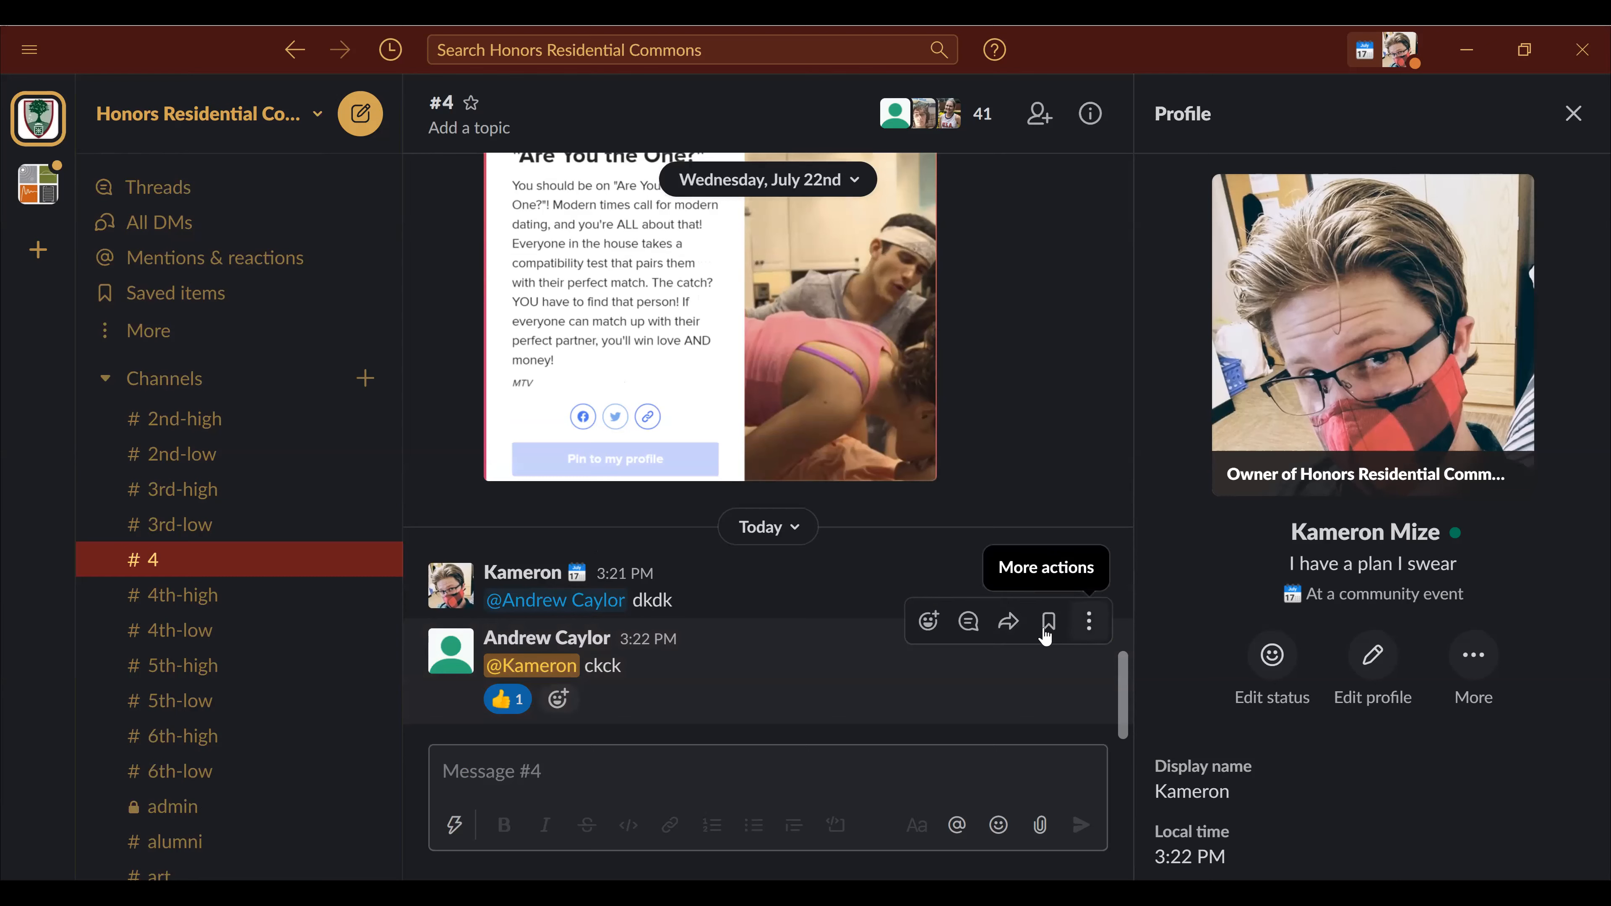
- Start a thread on the "ckck" message and send the reply "bkbk"
left_click(969, 623)
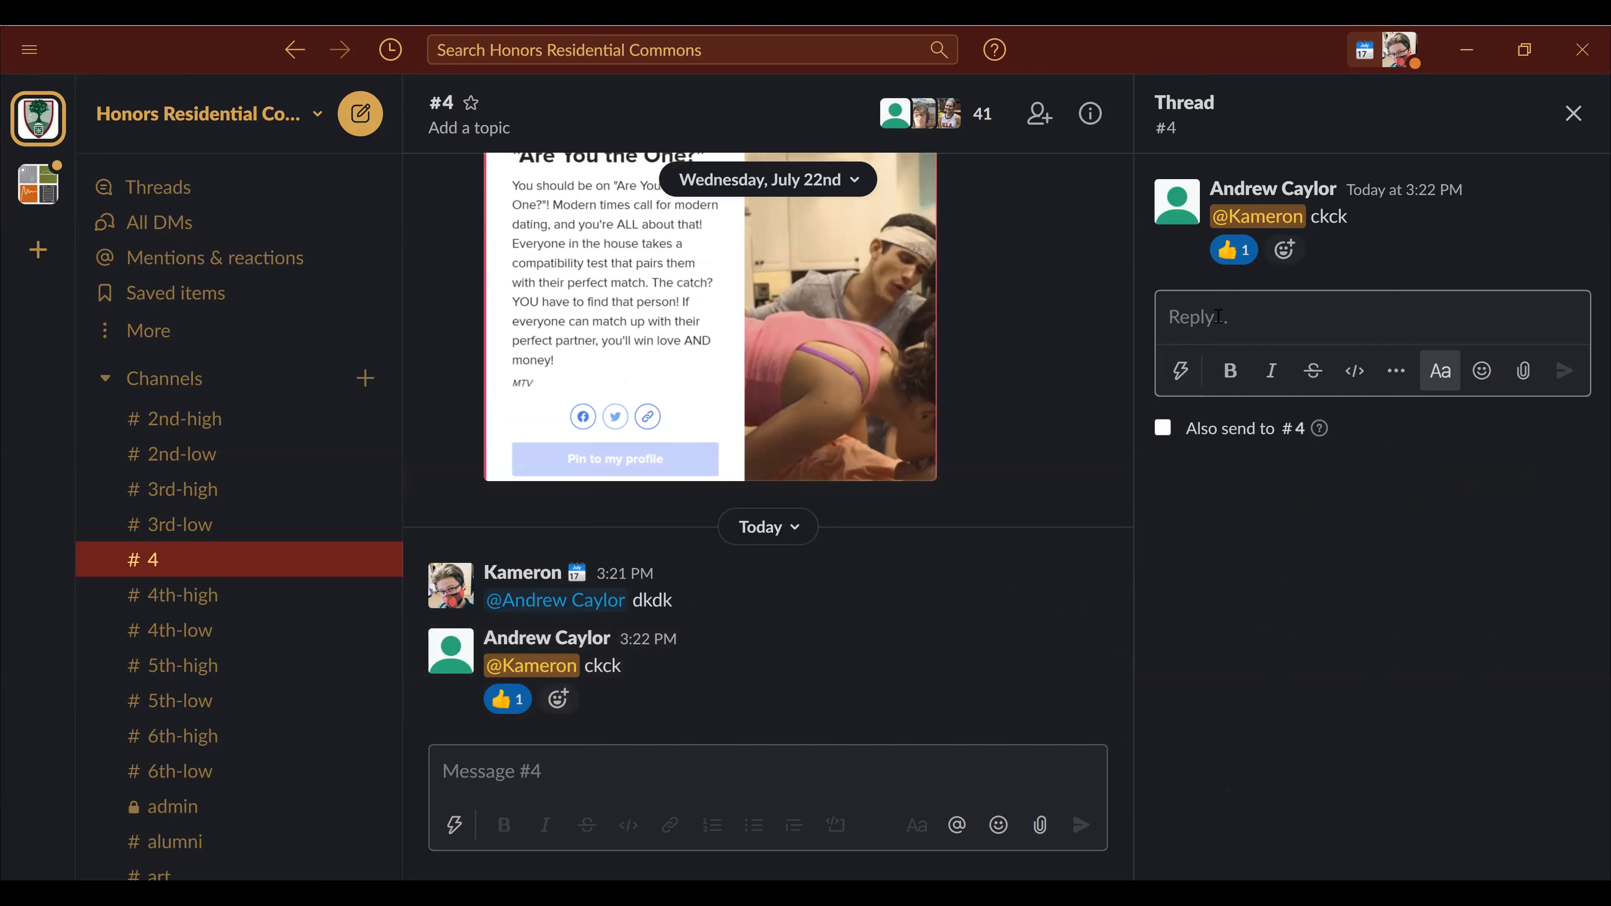
type("bkbk")
key("Return")
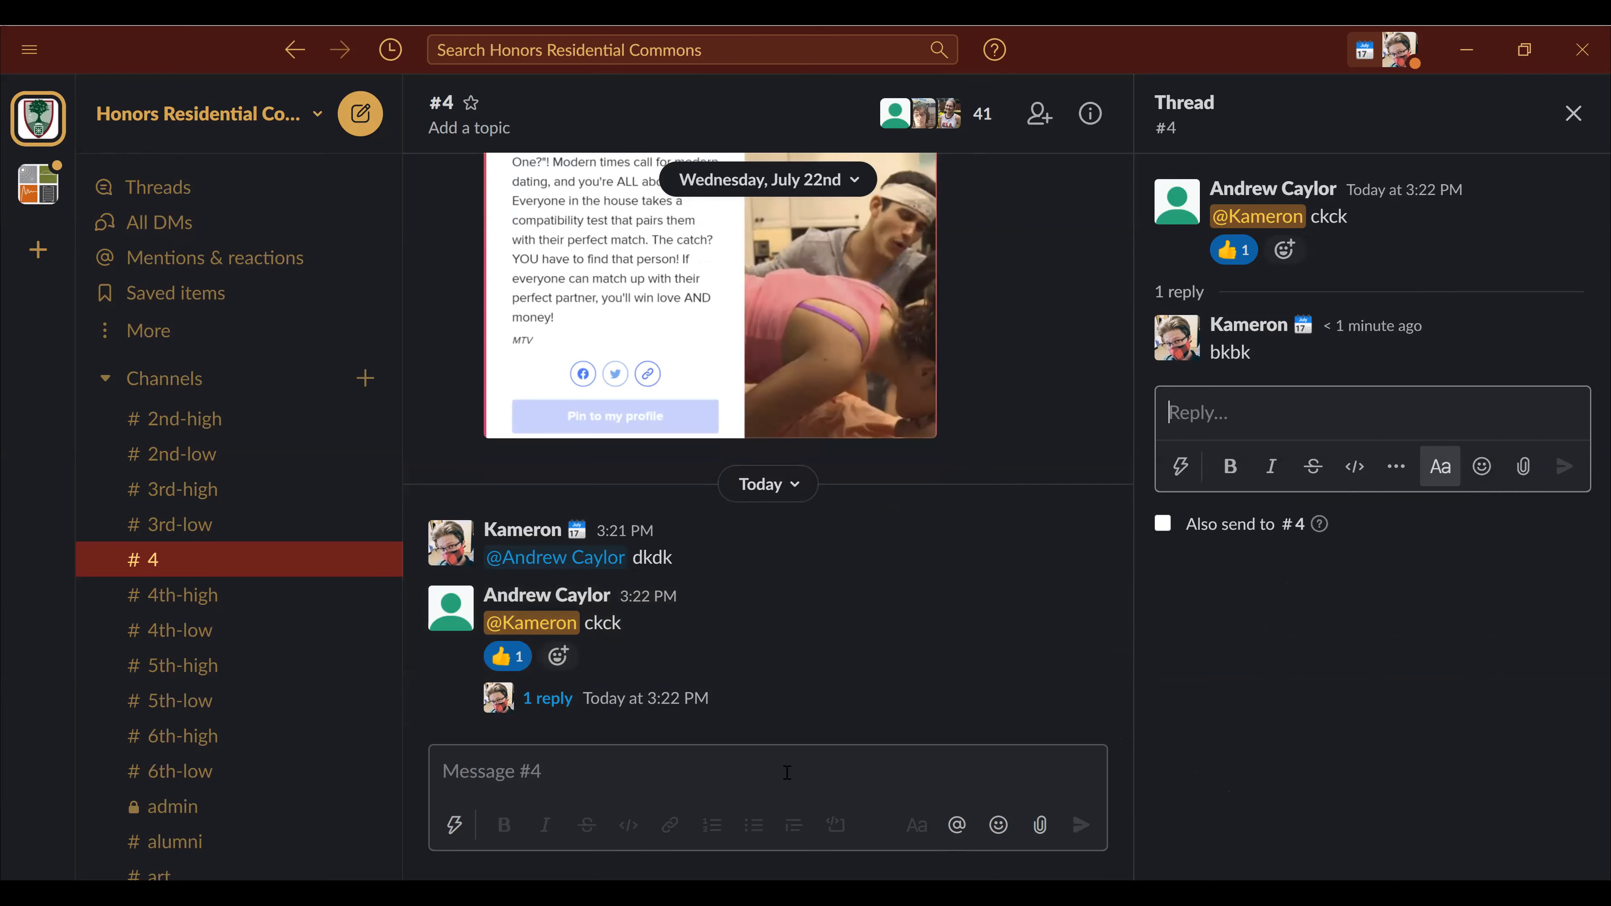
- In the direct message with the member who wrote "ckck", send a mention of them with "u up?" and share the copied Zoom meeting link with its passcode
scroll(184, 679, "down", 5)
scroll(184, 679, "down", 13)
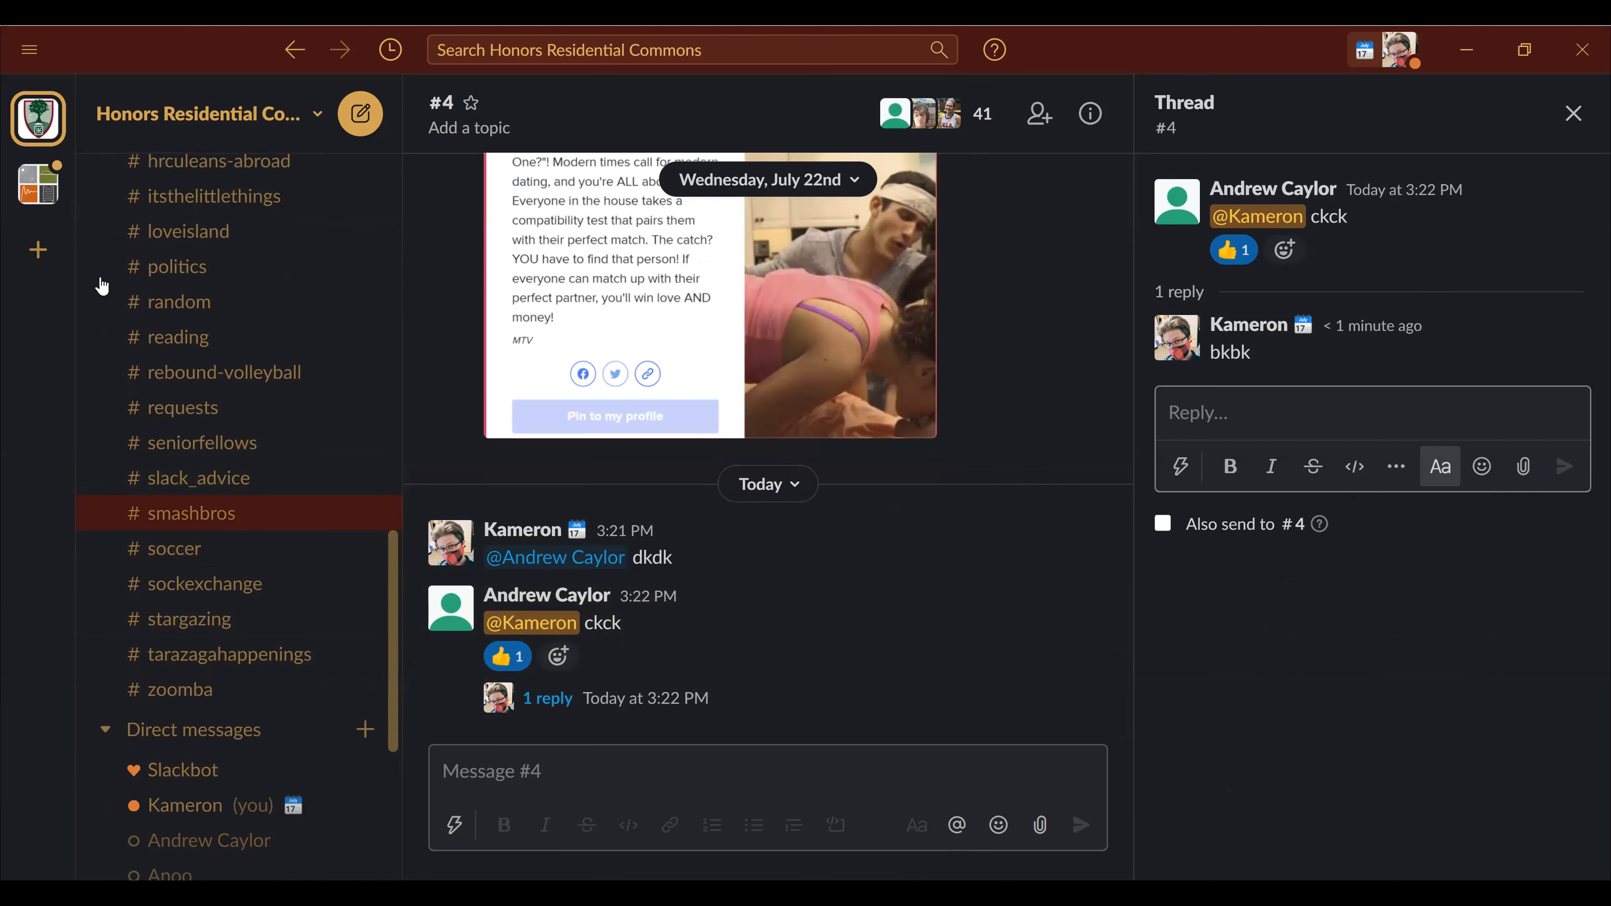
scroll(145, 444, "down", 3)
scroll(145, 446, "down", 3)
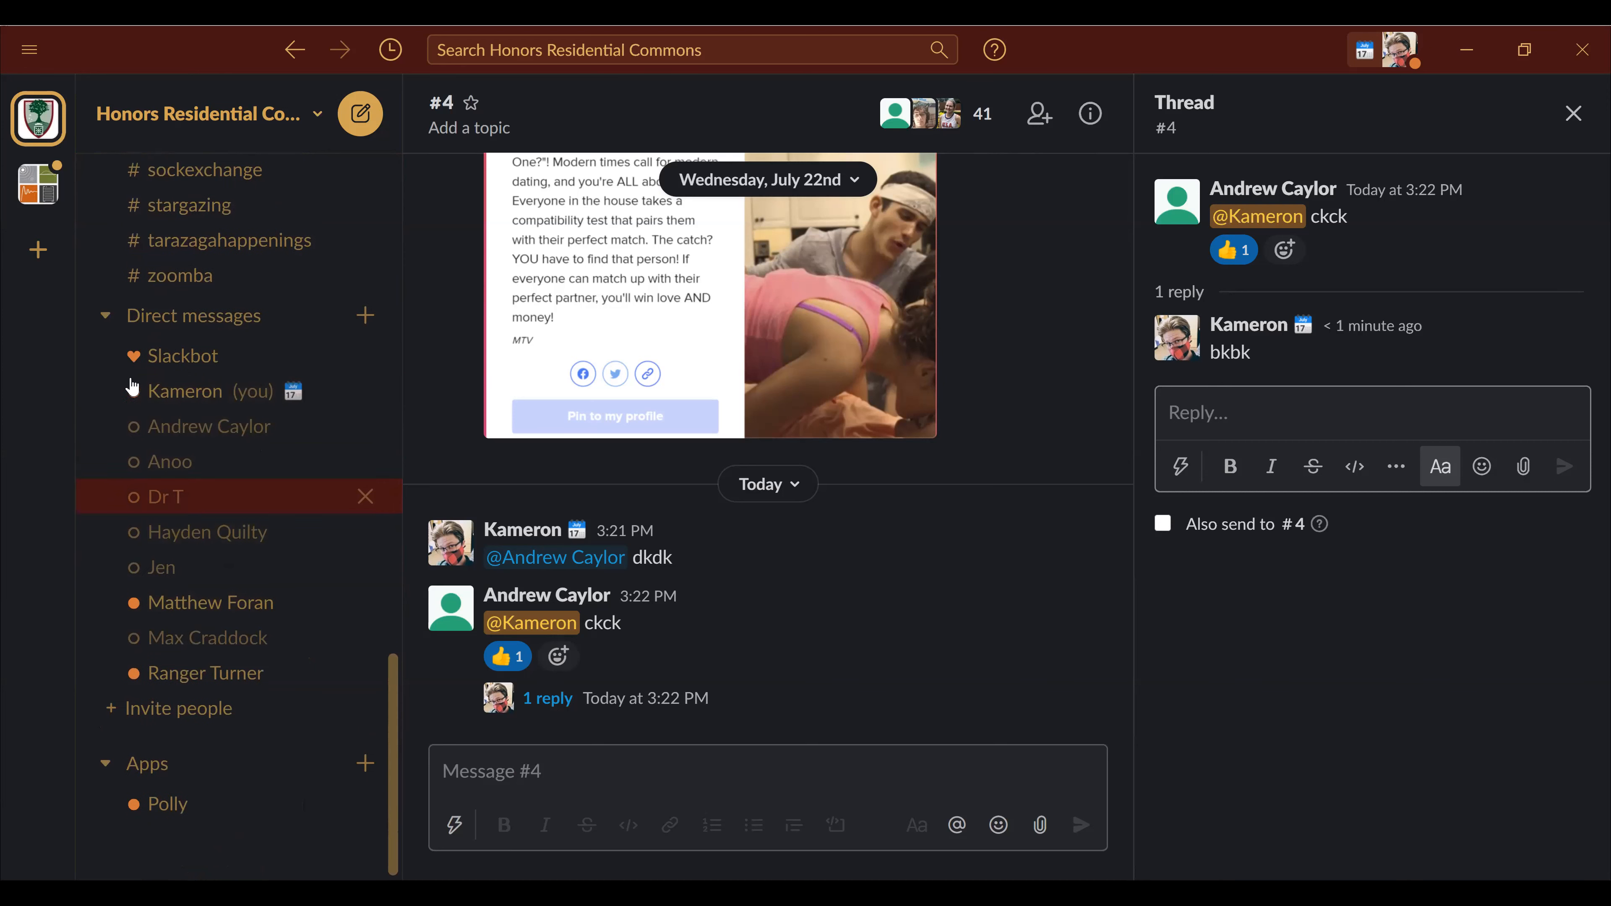
left_click(185, 436)
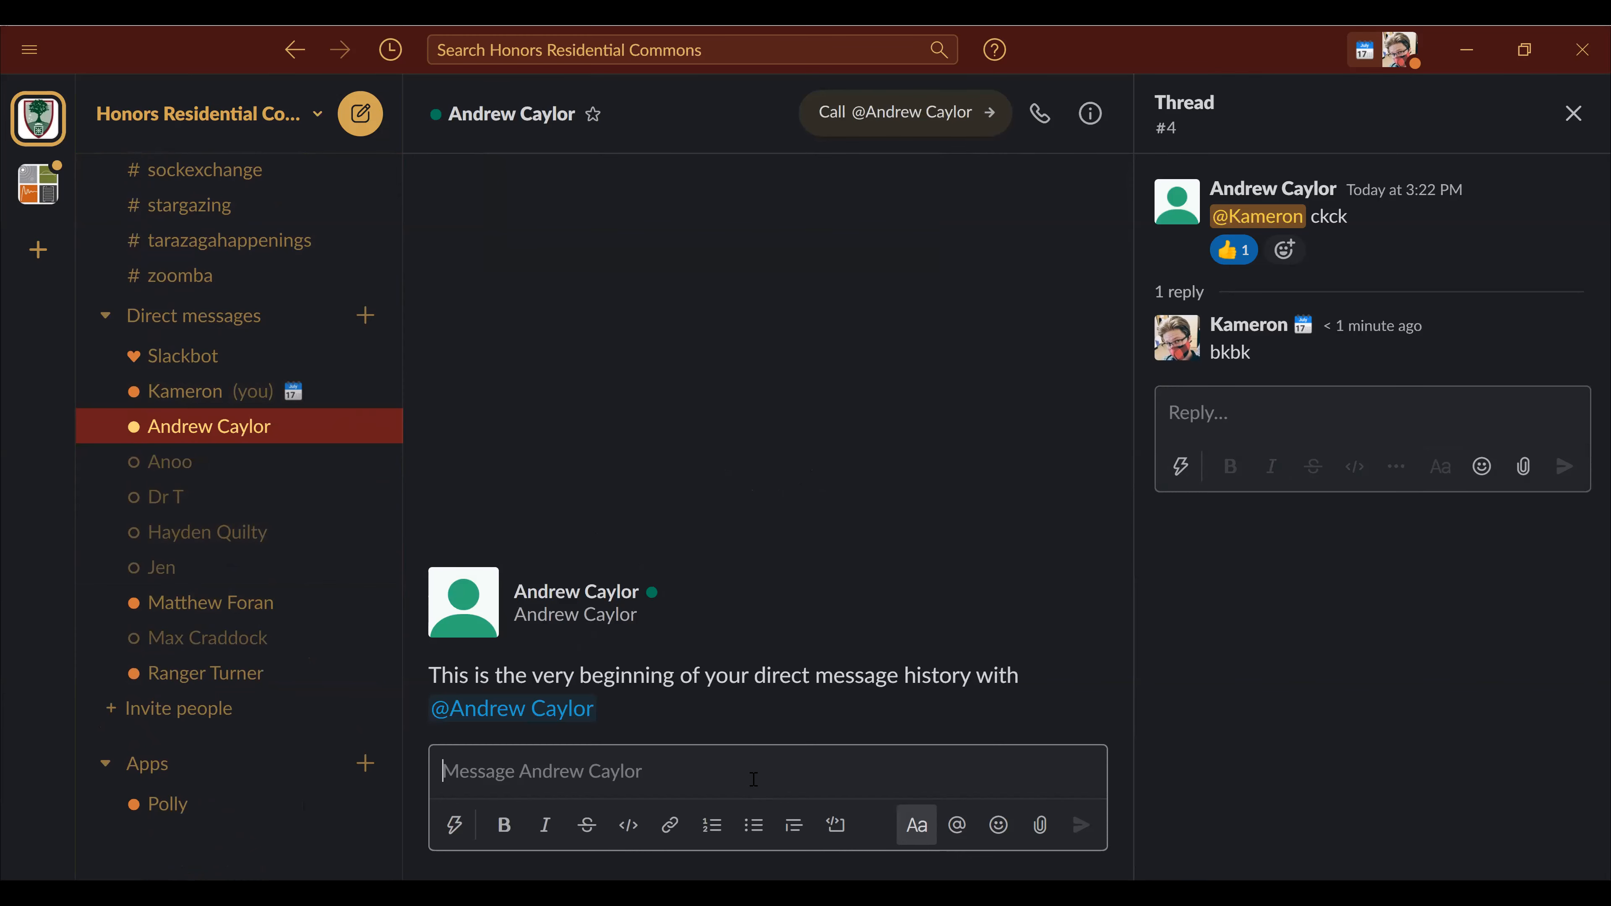
type("@")
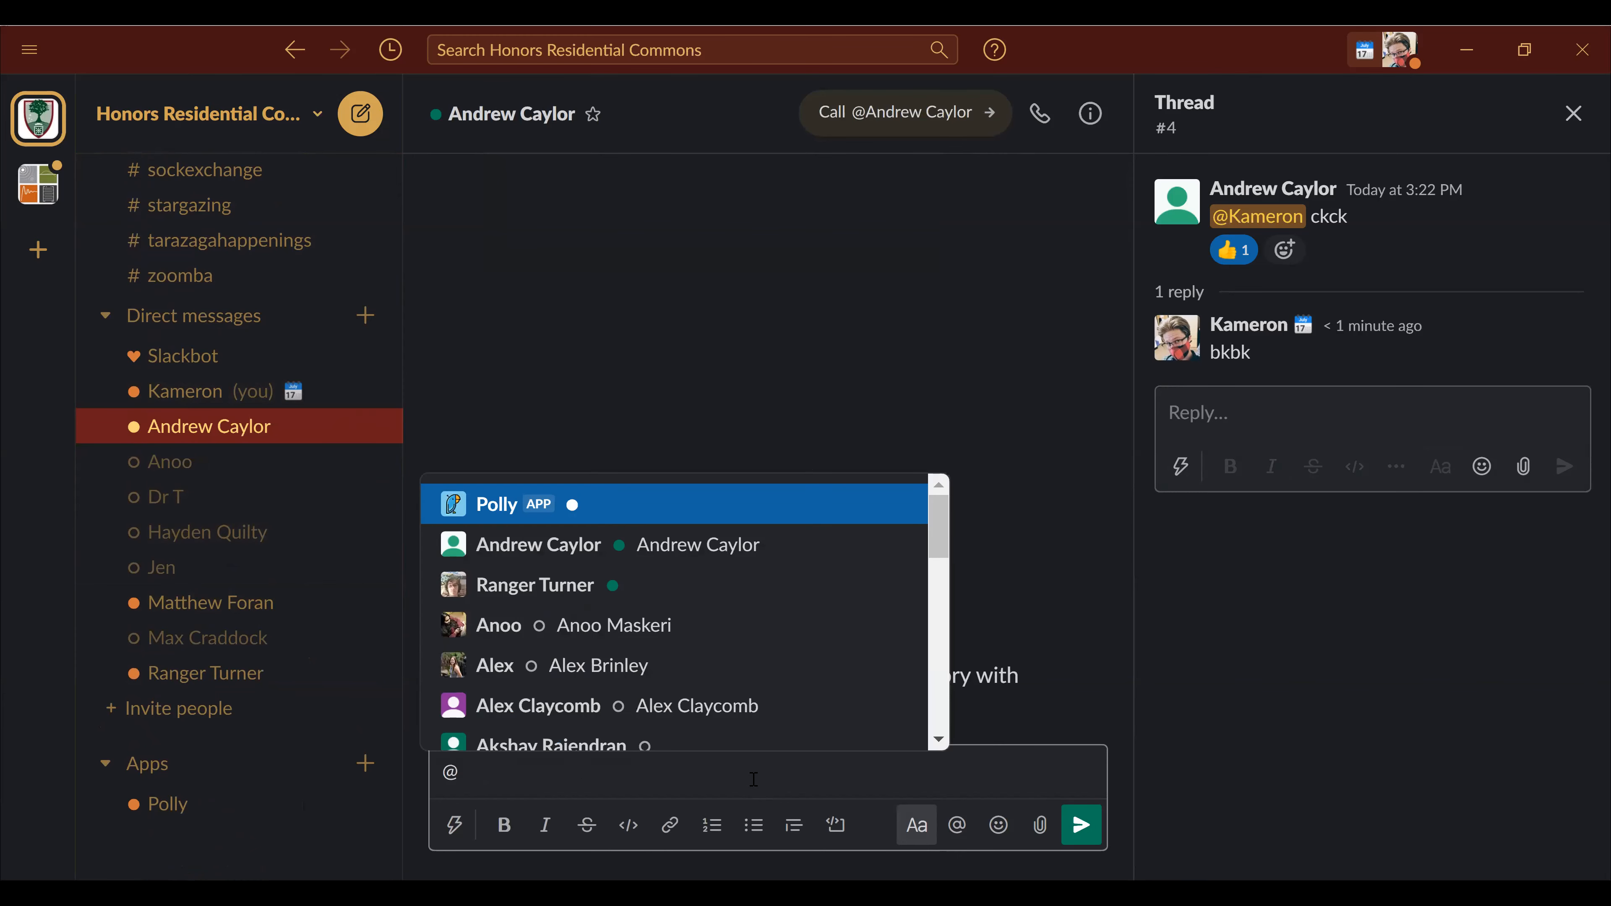
key("Down")
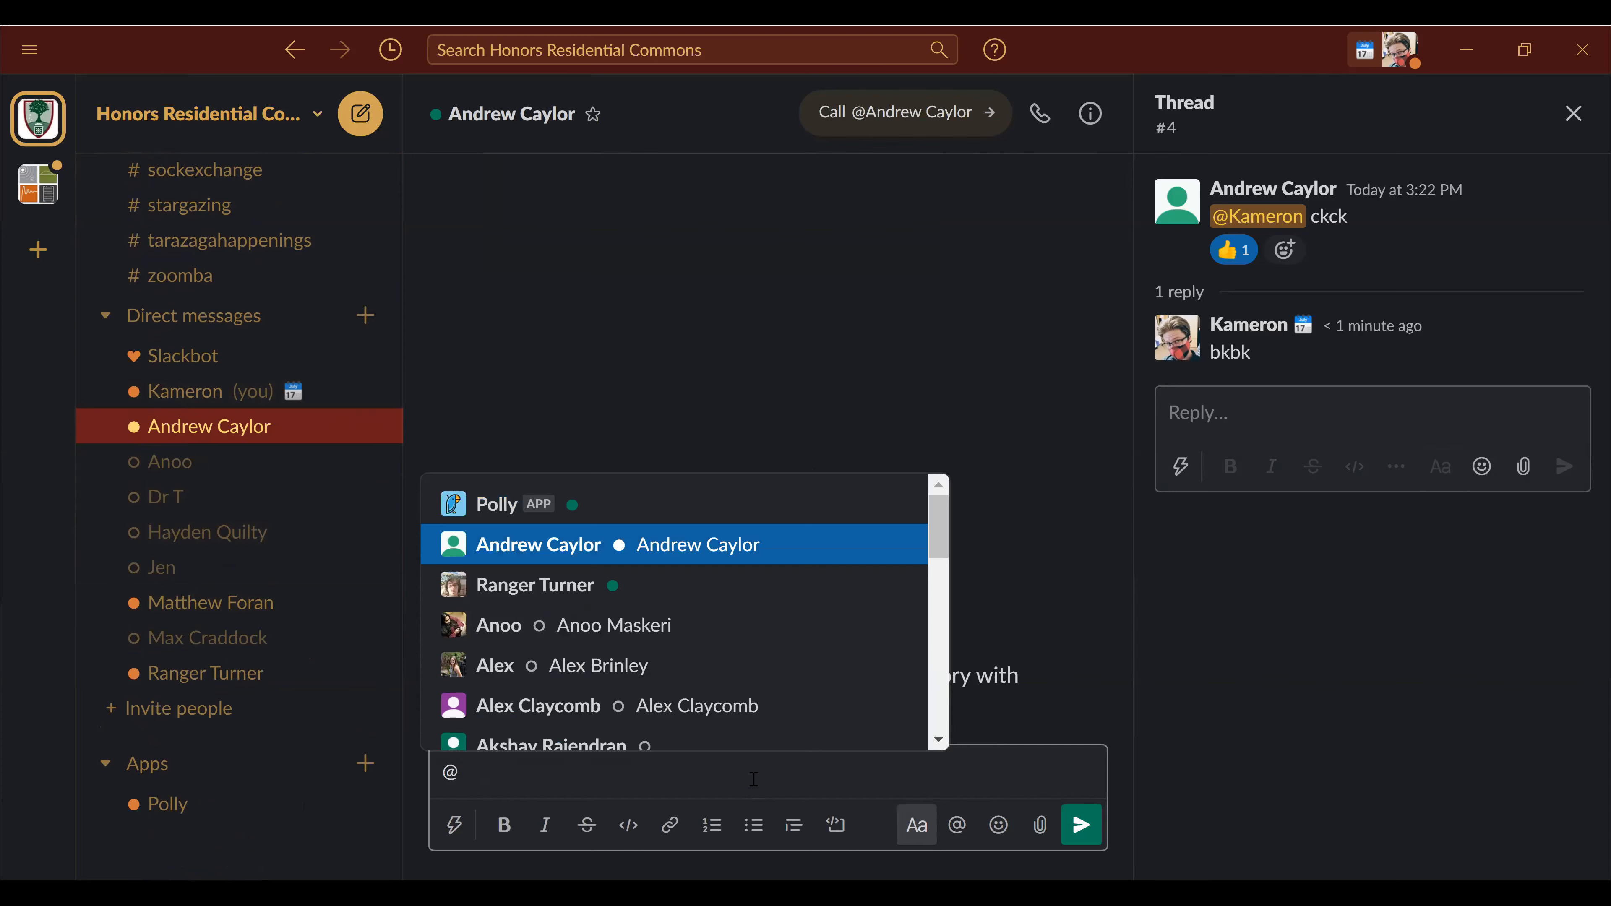
key("Return")
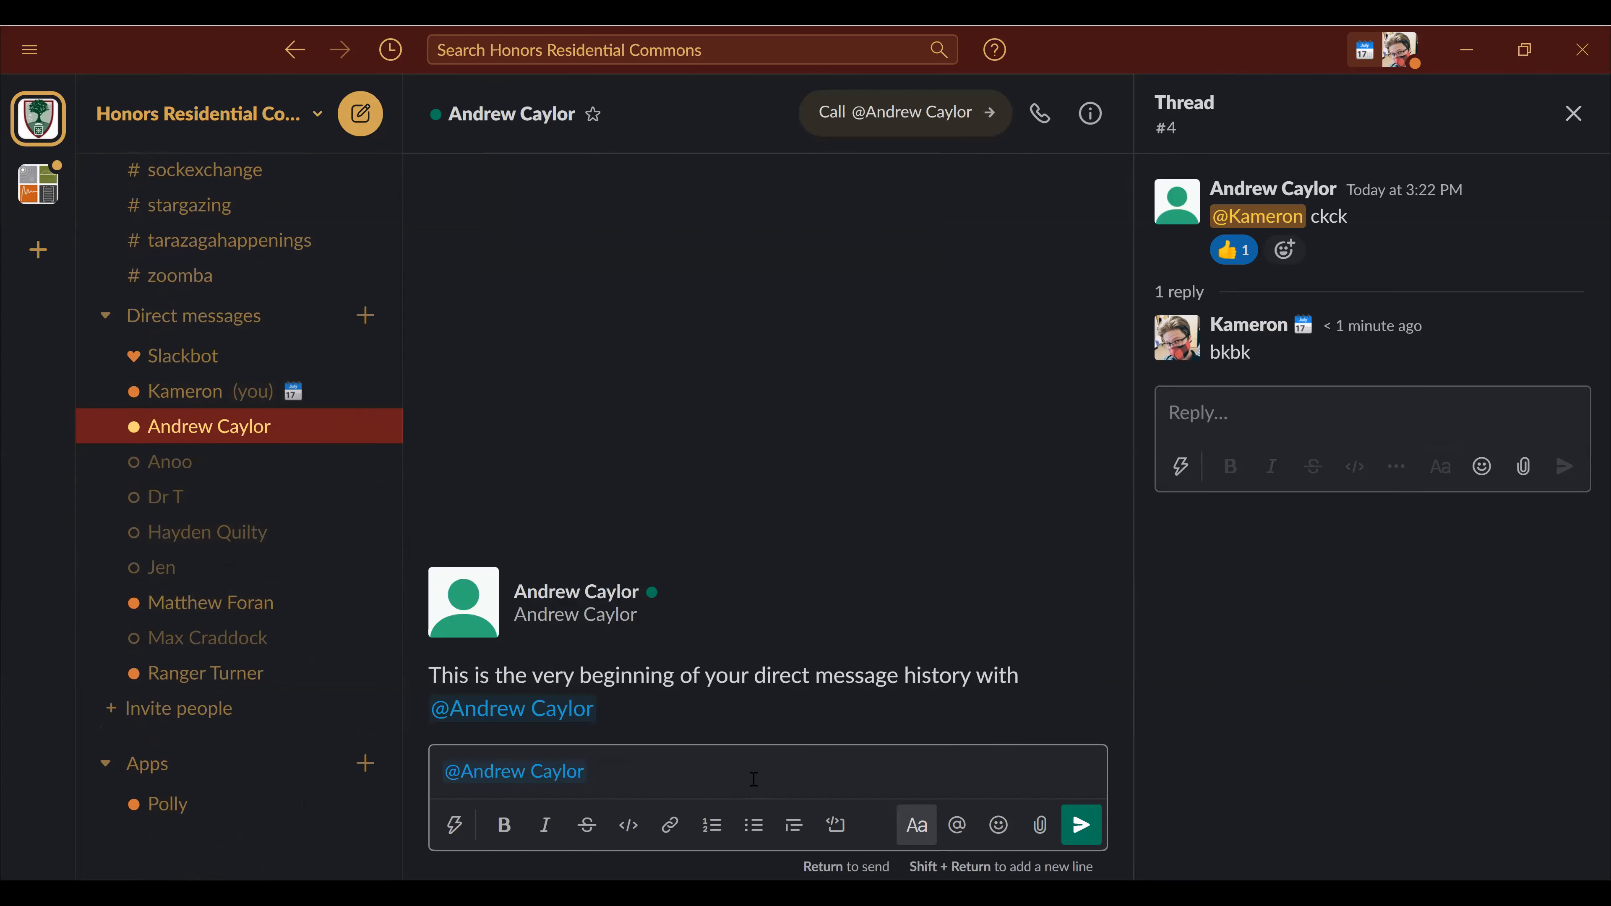
type("u up?")
key("Return")
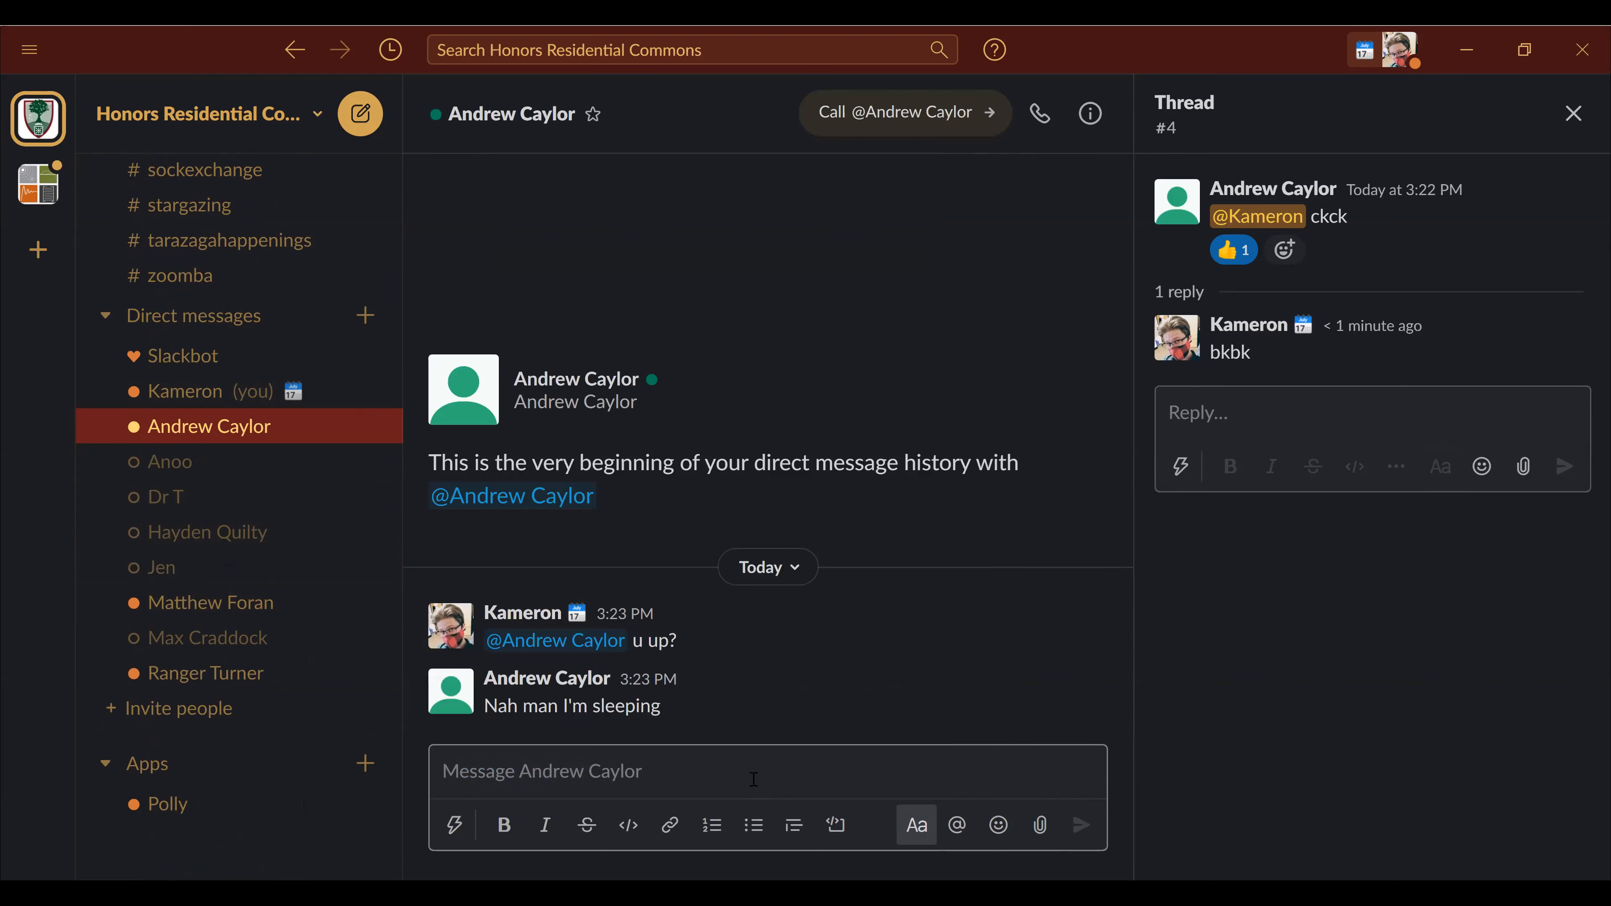
key("ctrl+v")
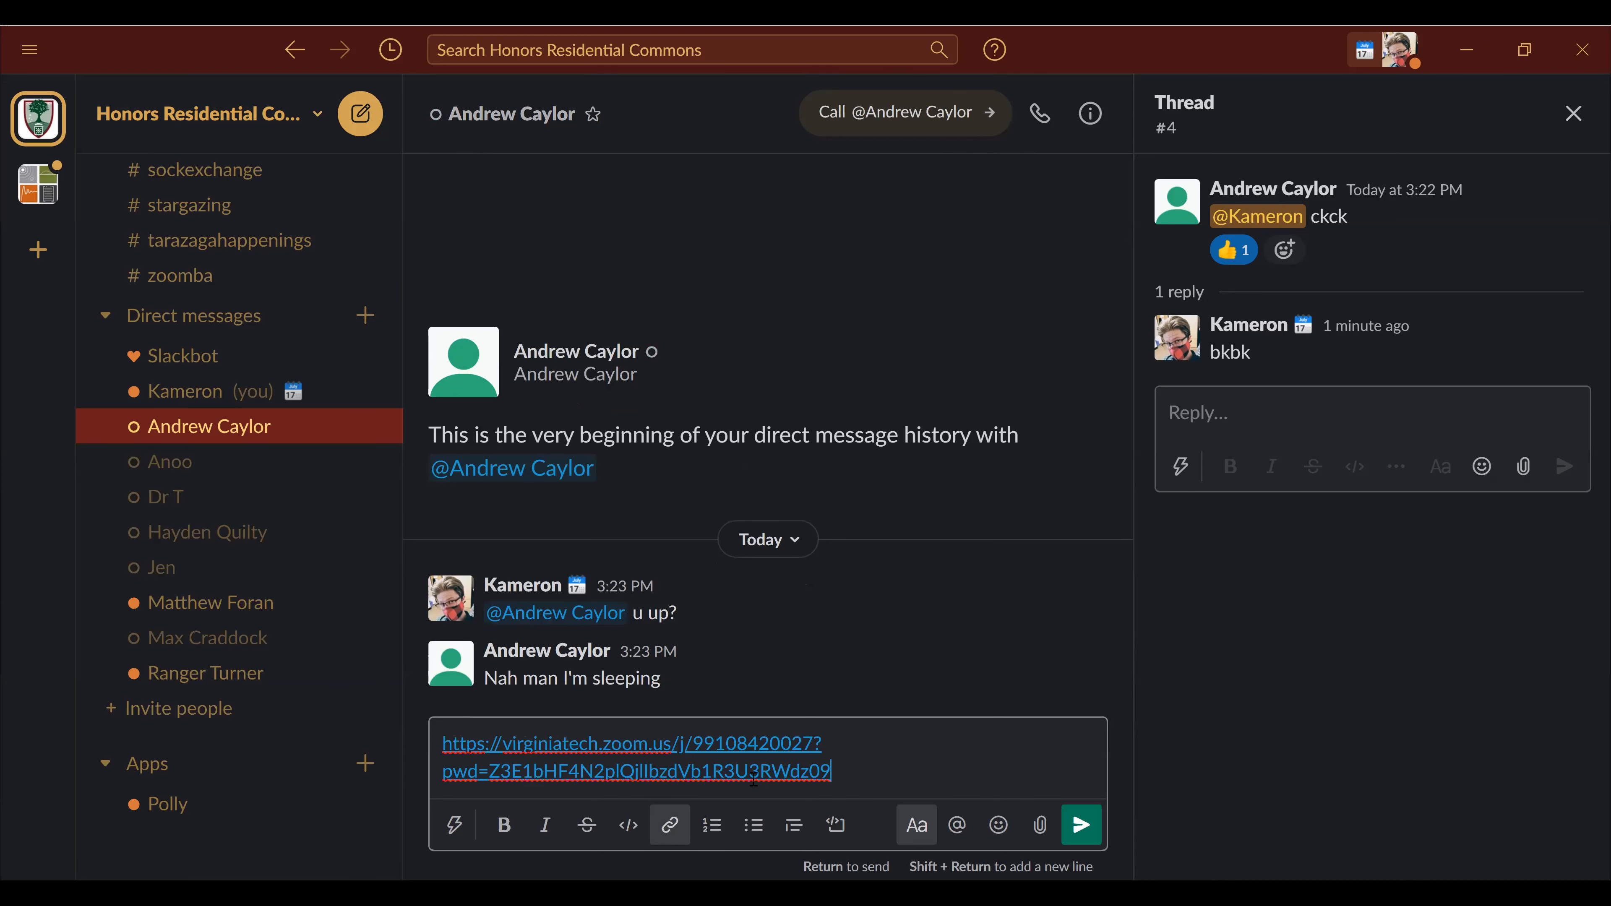
key("Return")
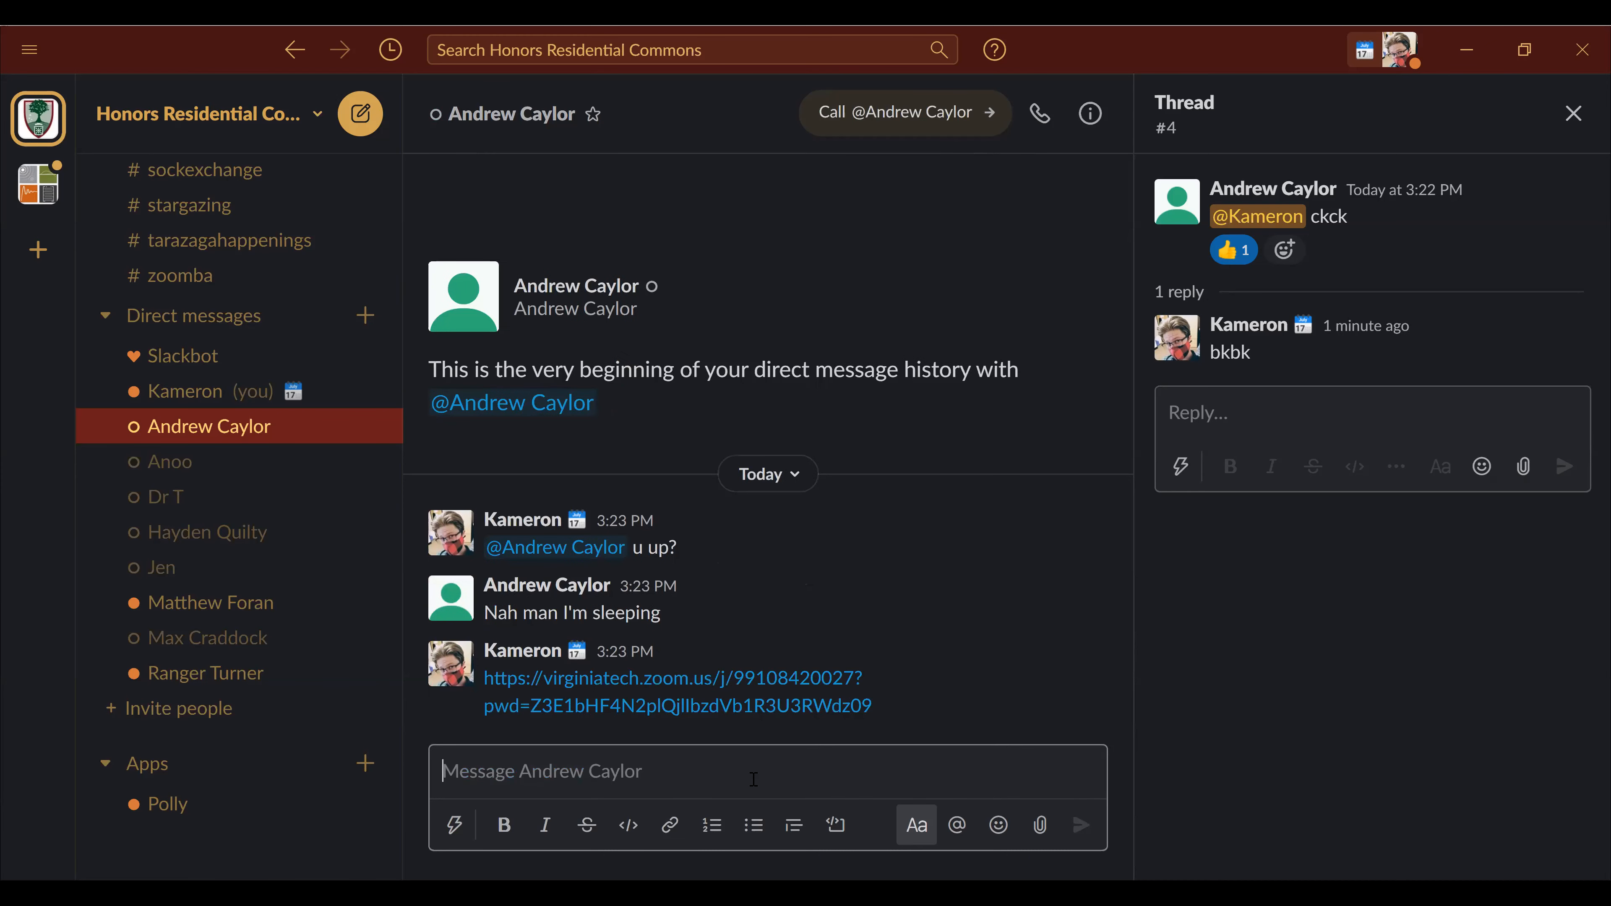
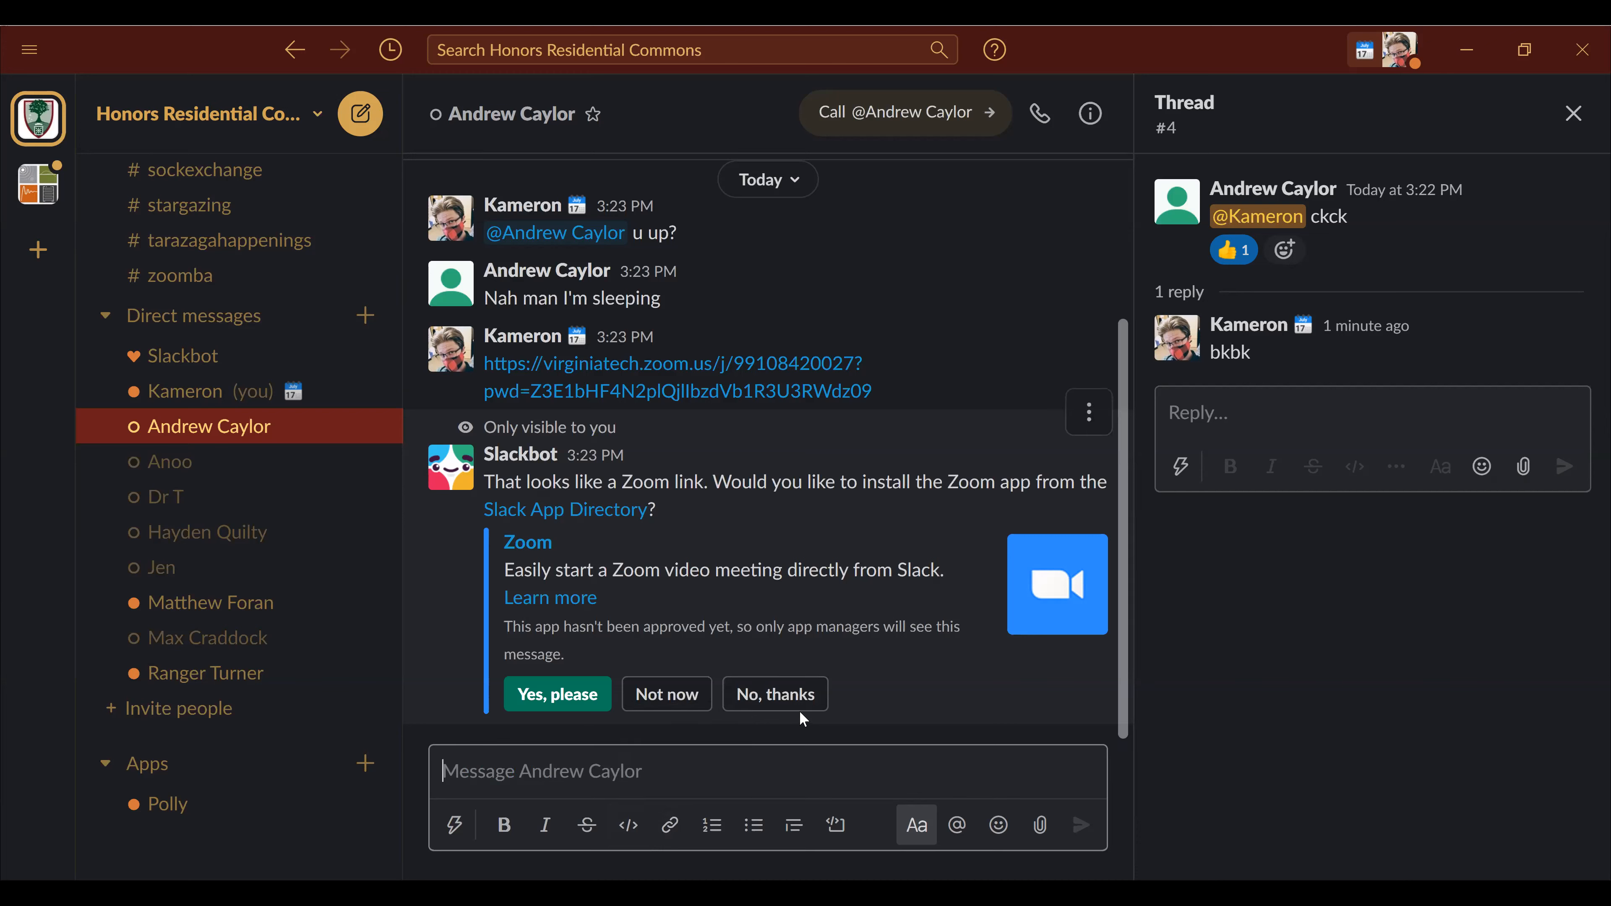
- Start a new custom emoji from the direct message's emoji picker and upload Screenshot_20200903-200711.png as its image
left_click(1014, 827)
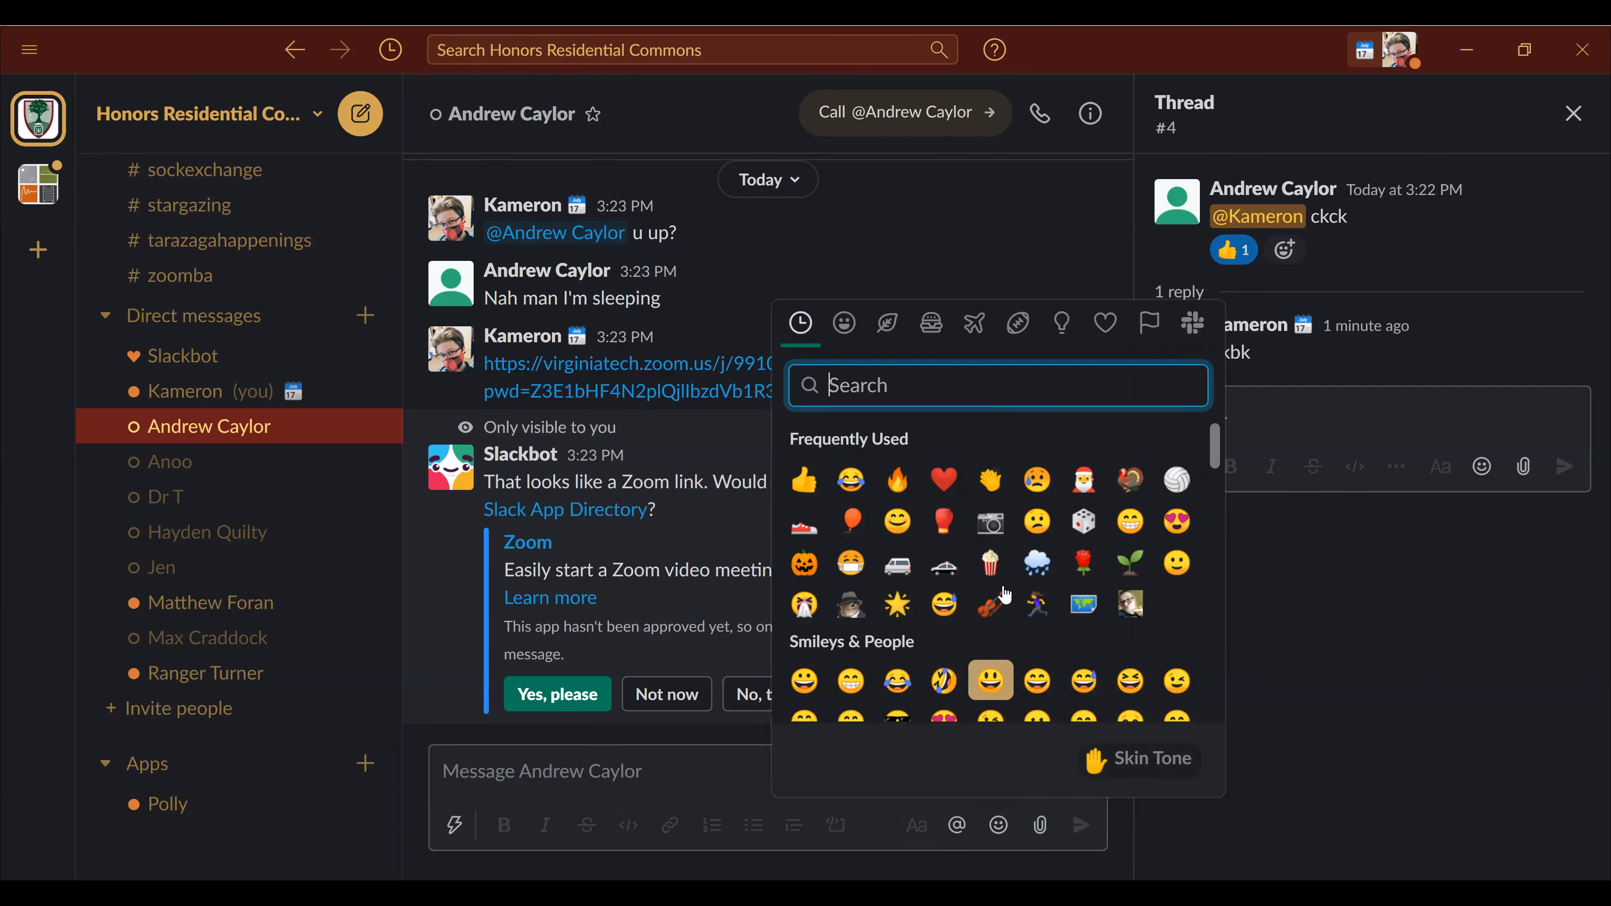
scroll(1063, 645, "down", 5)
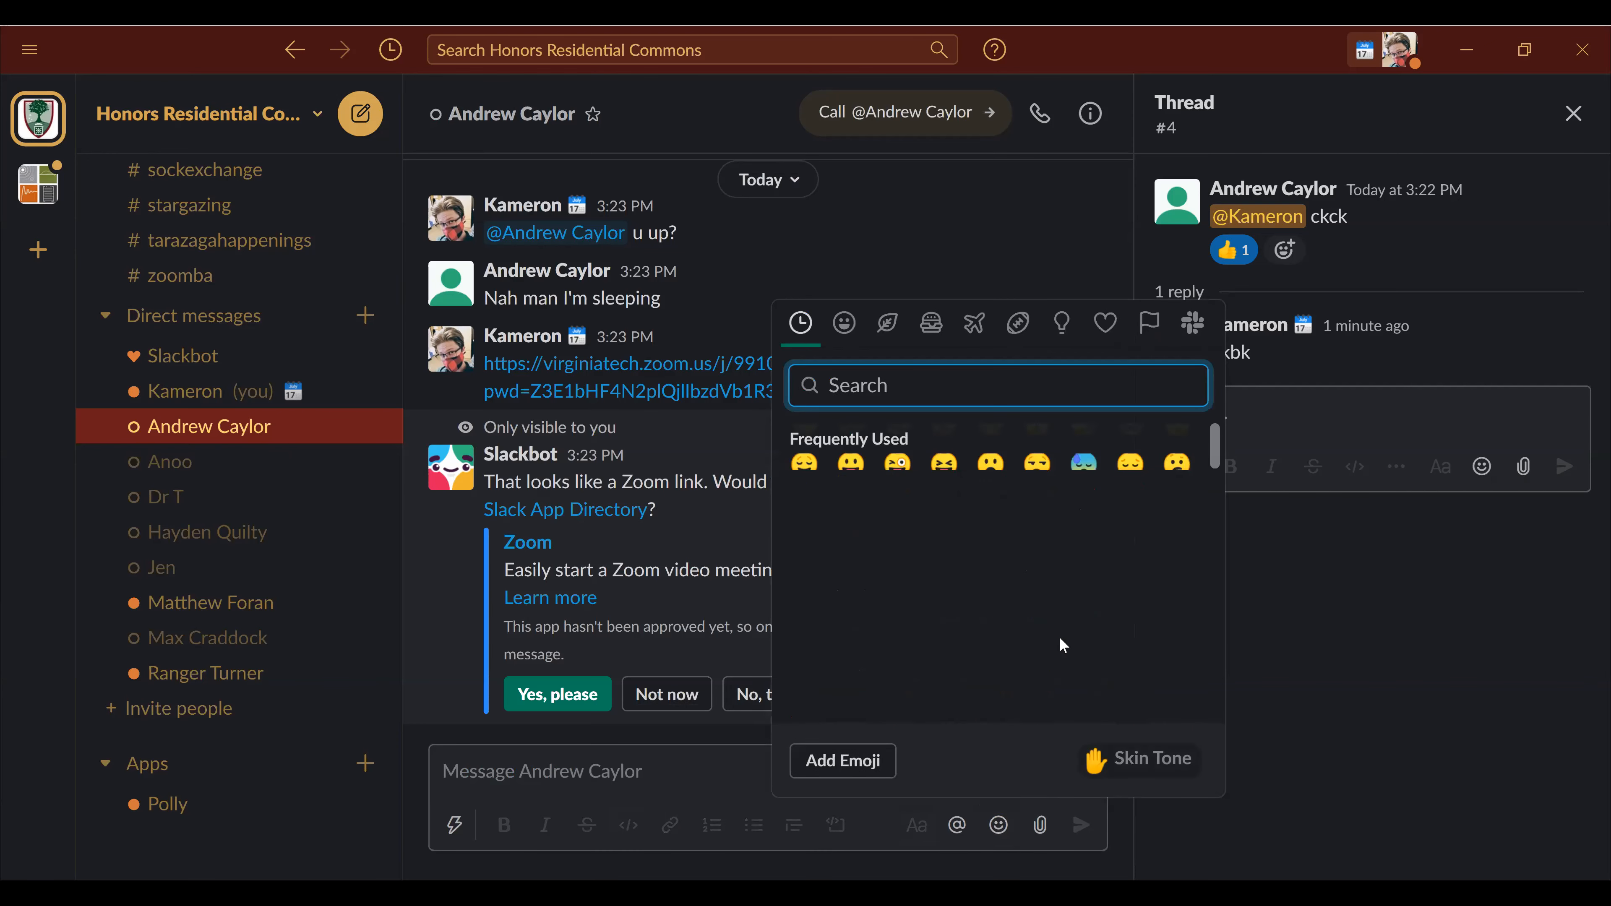
left_click(843, 761)
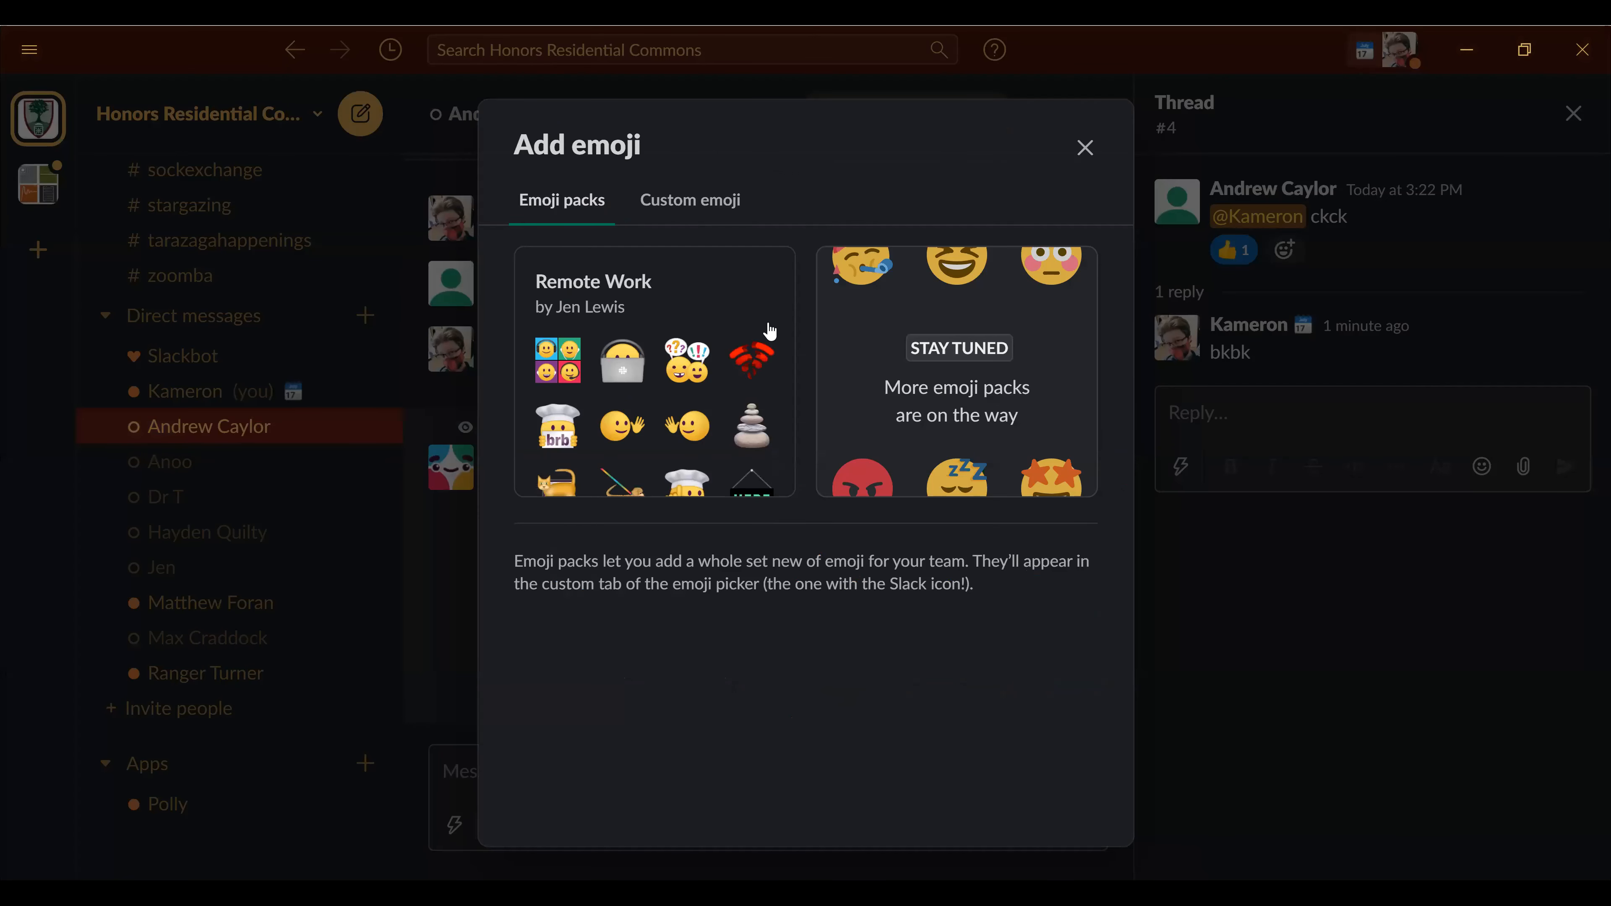
left_click(690, 190)
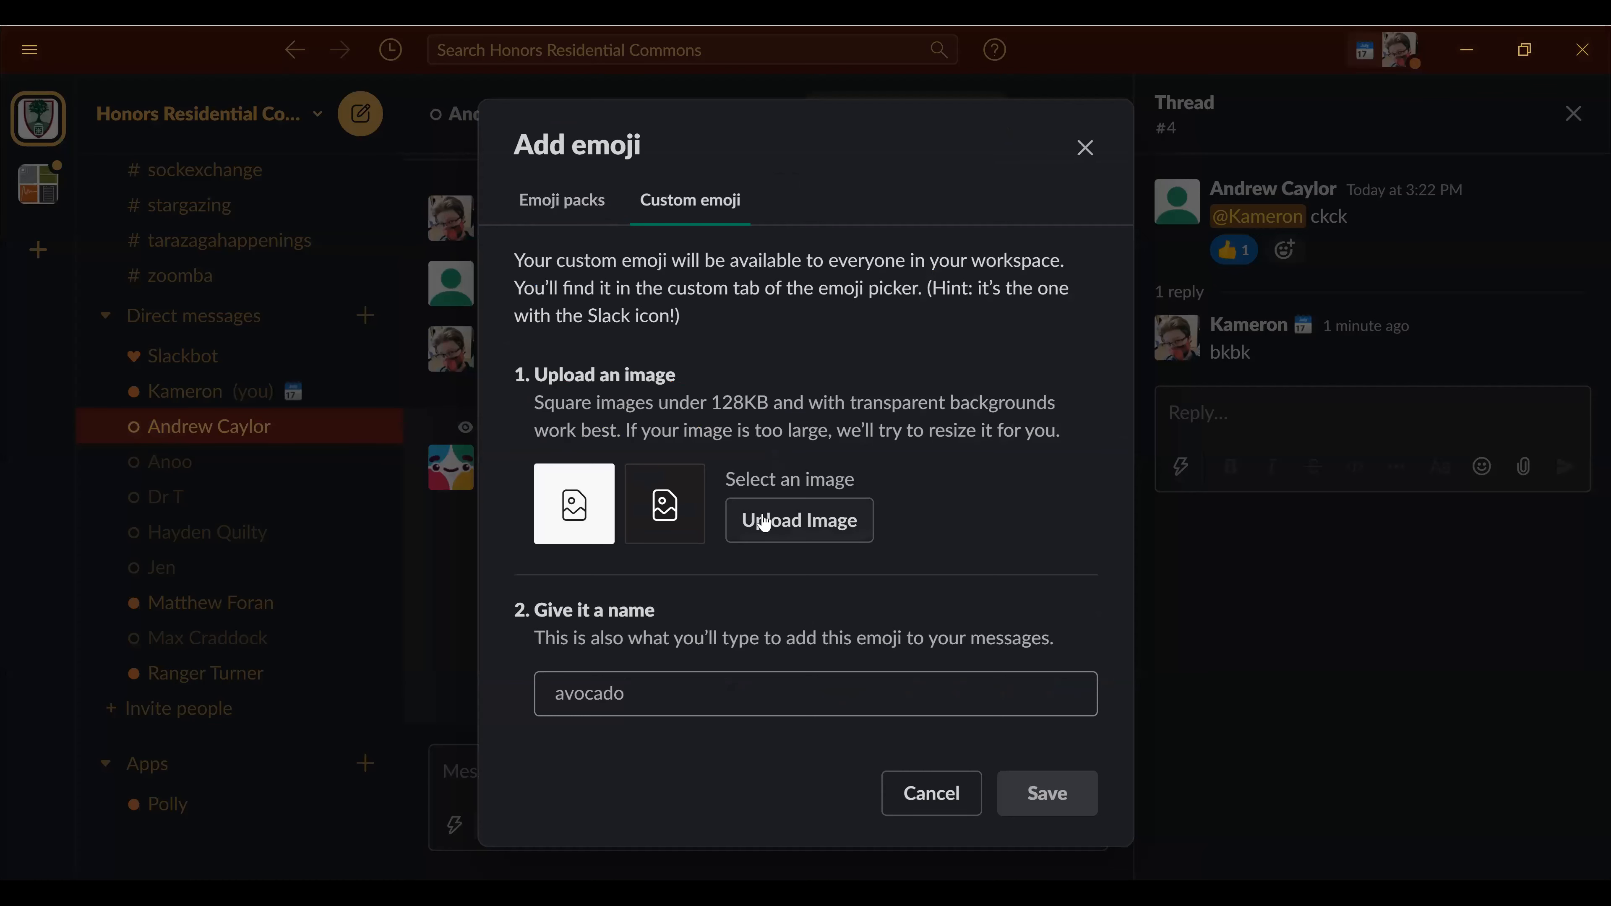
left_click(766, 521)
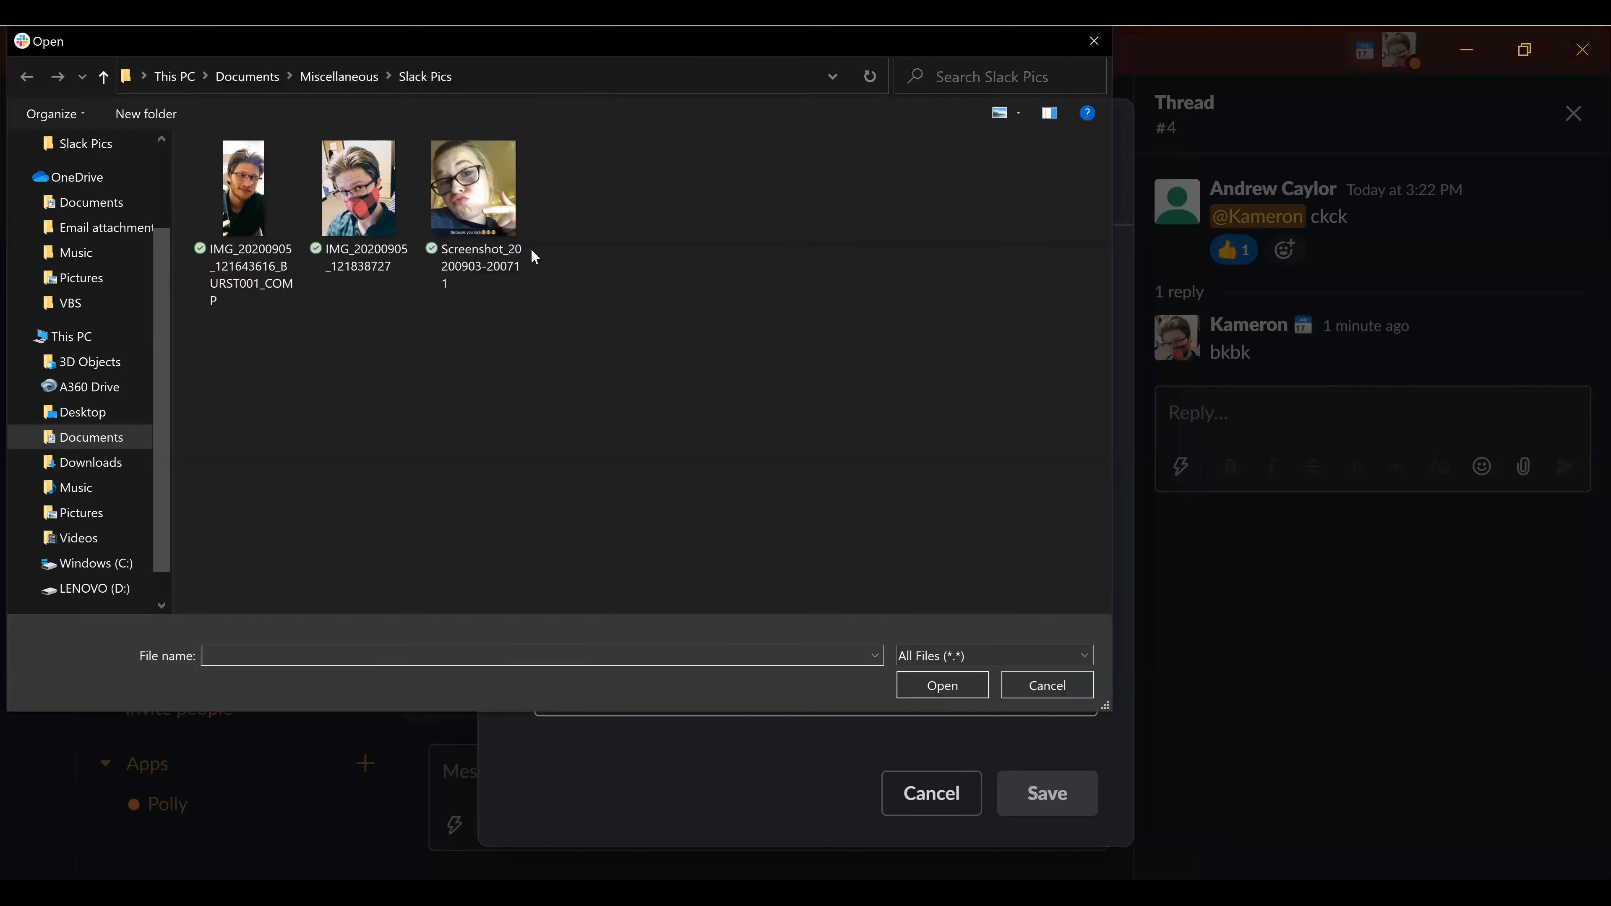
left_click(463, 194)
double_click(464, 193)
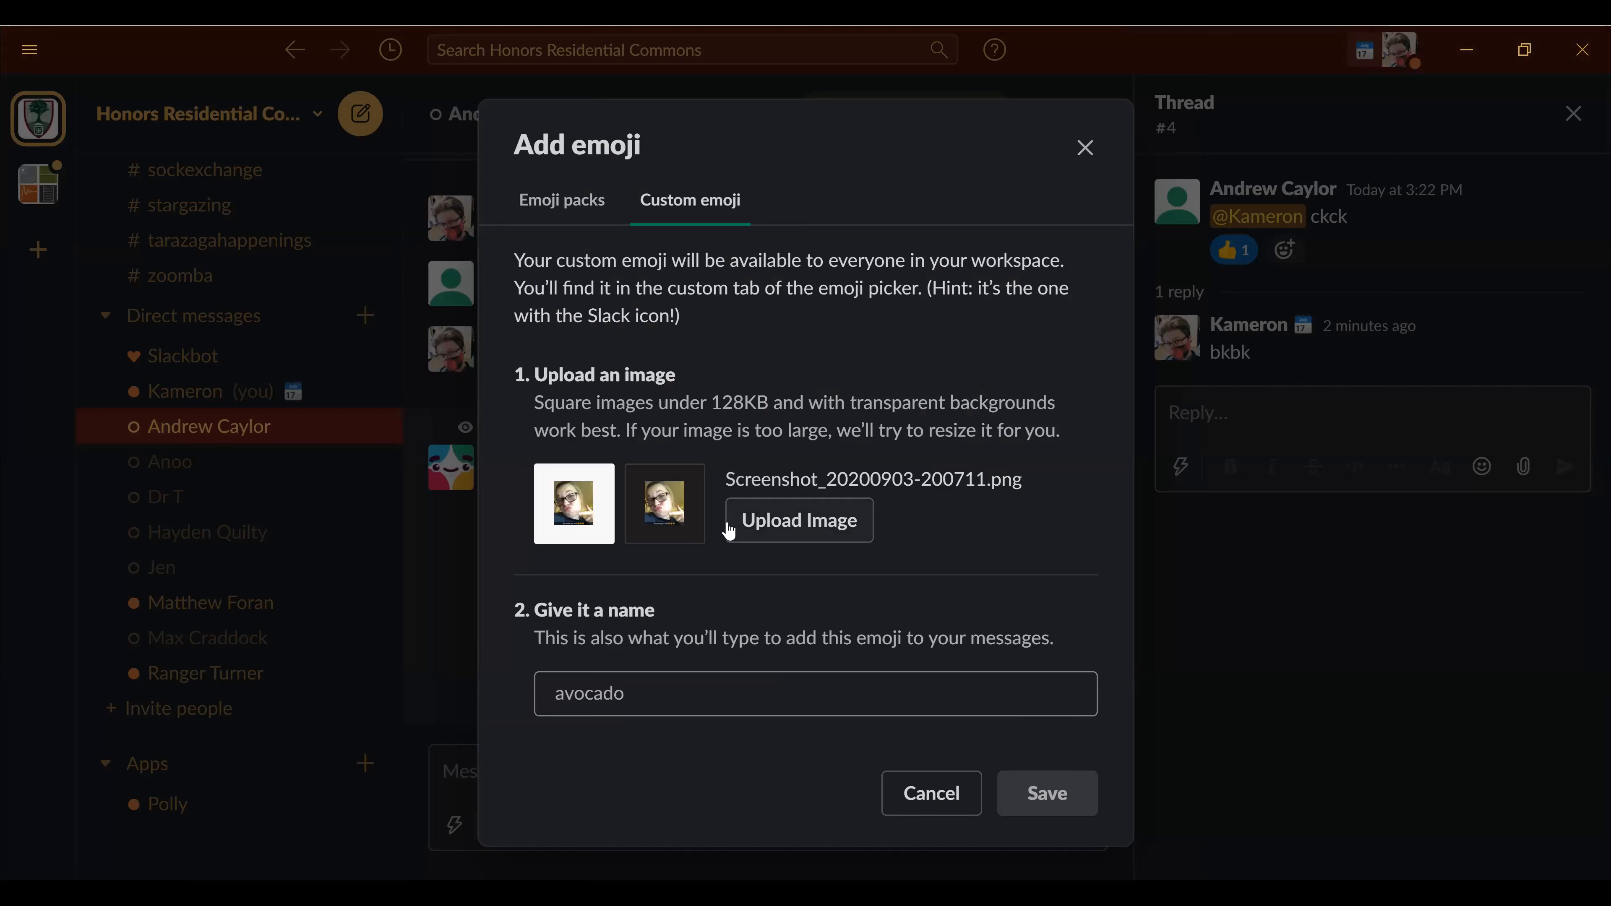
- Try naming the custom emoji you_rock, change the name to you_rock_2, and cancel adding it
left_click(709, 701)
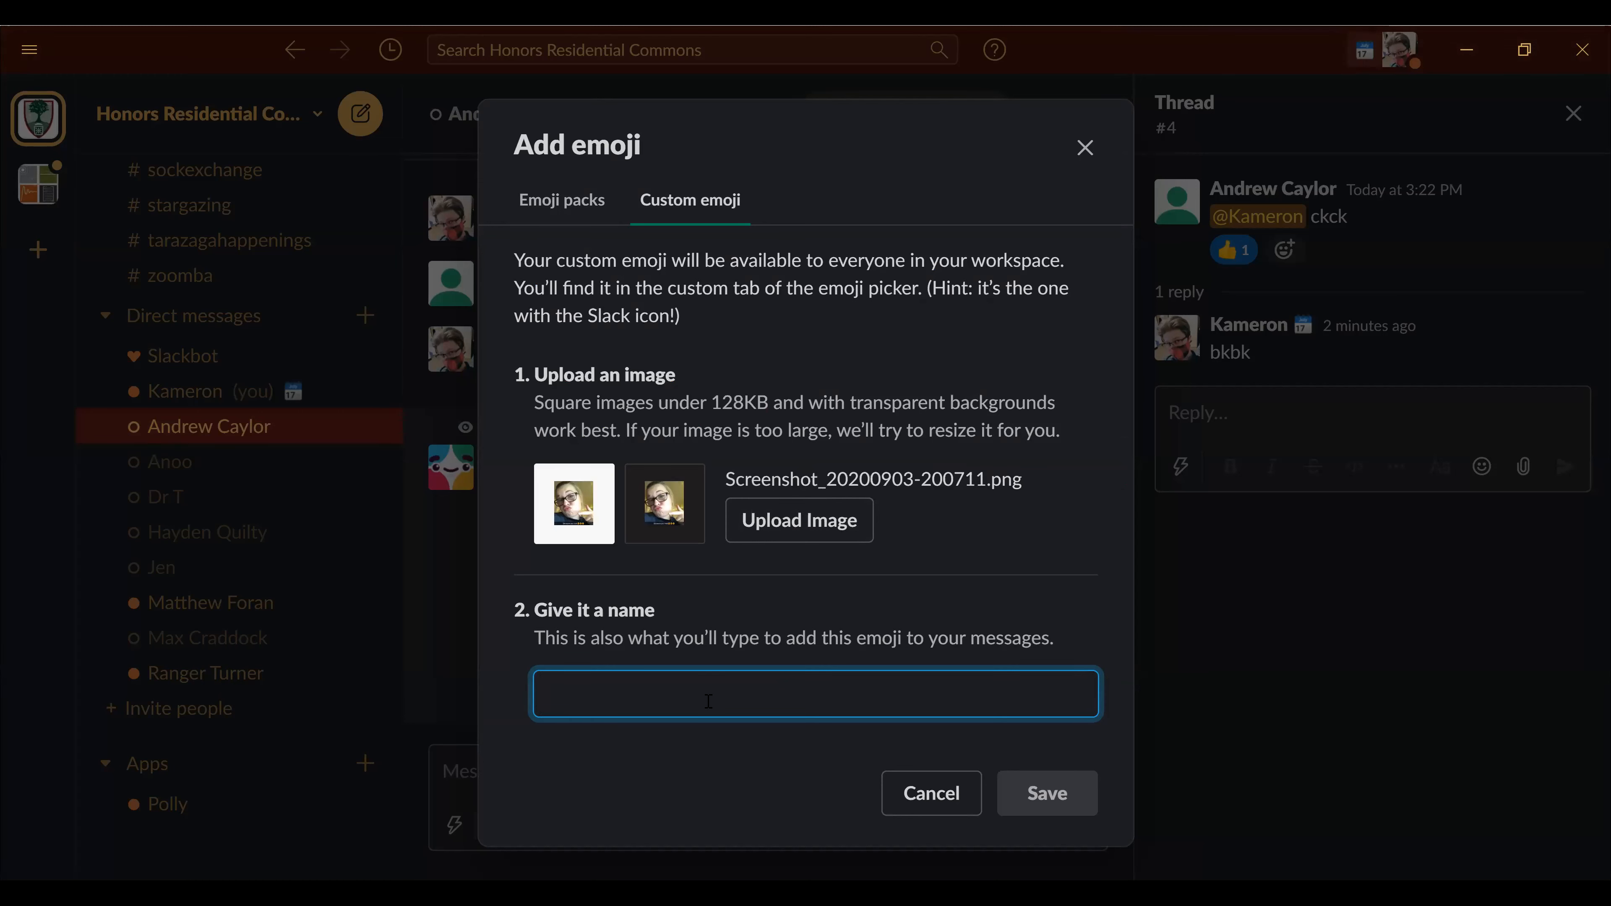
type("you_rock")
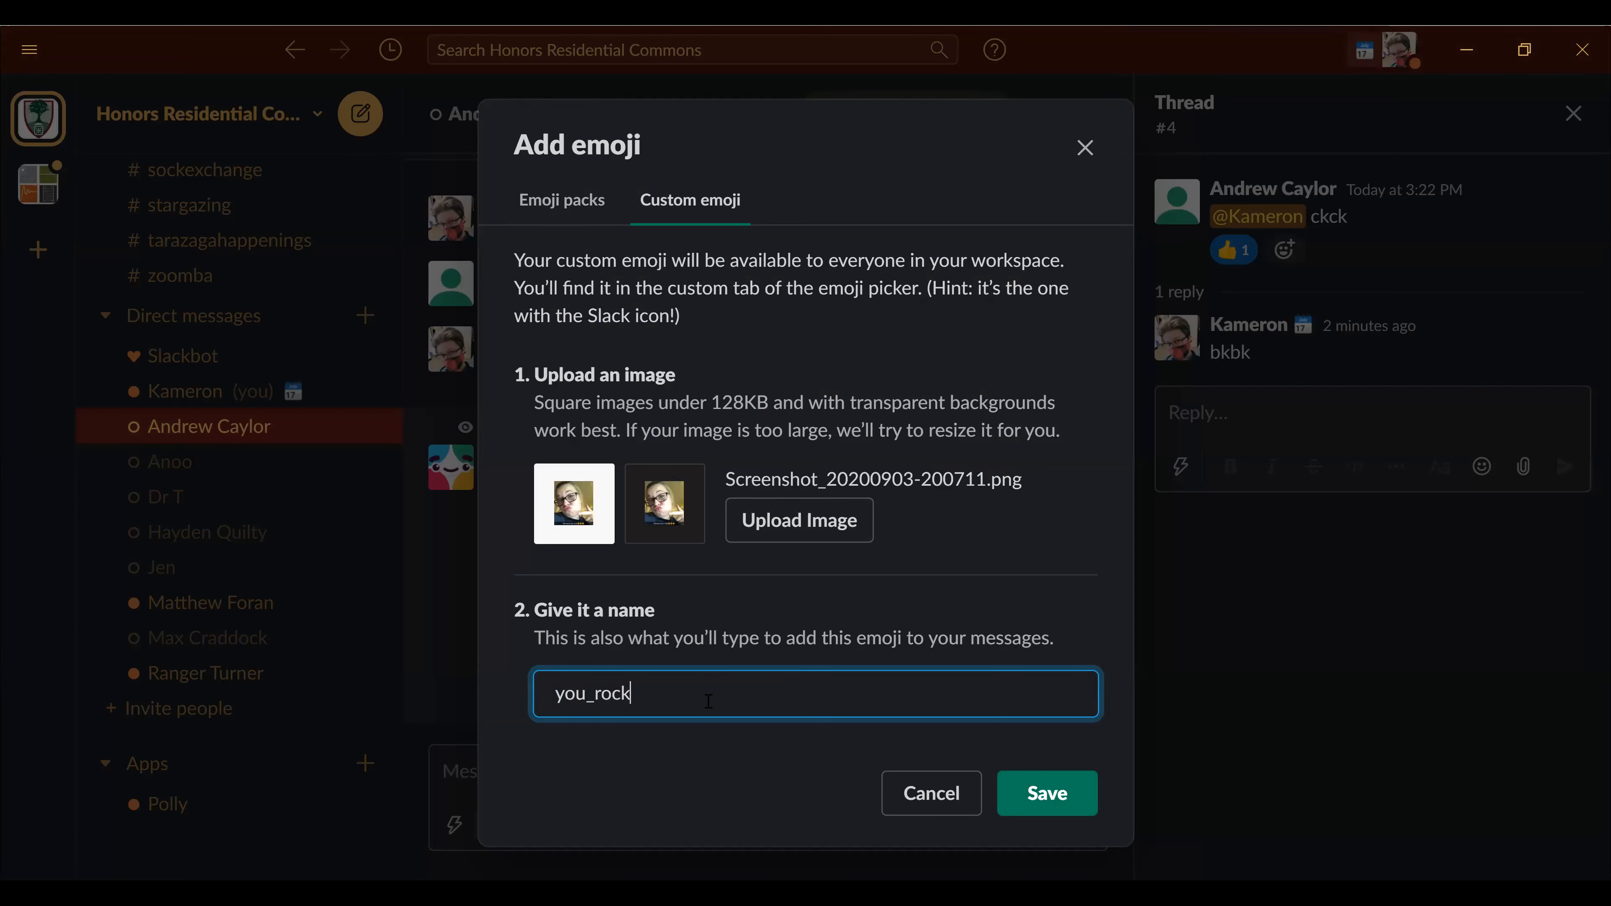
scroll(846, 696, "down", 1)
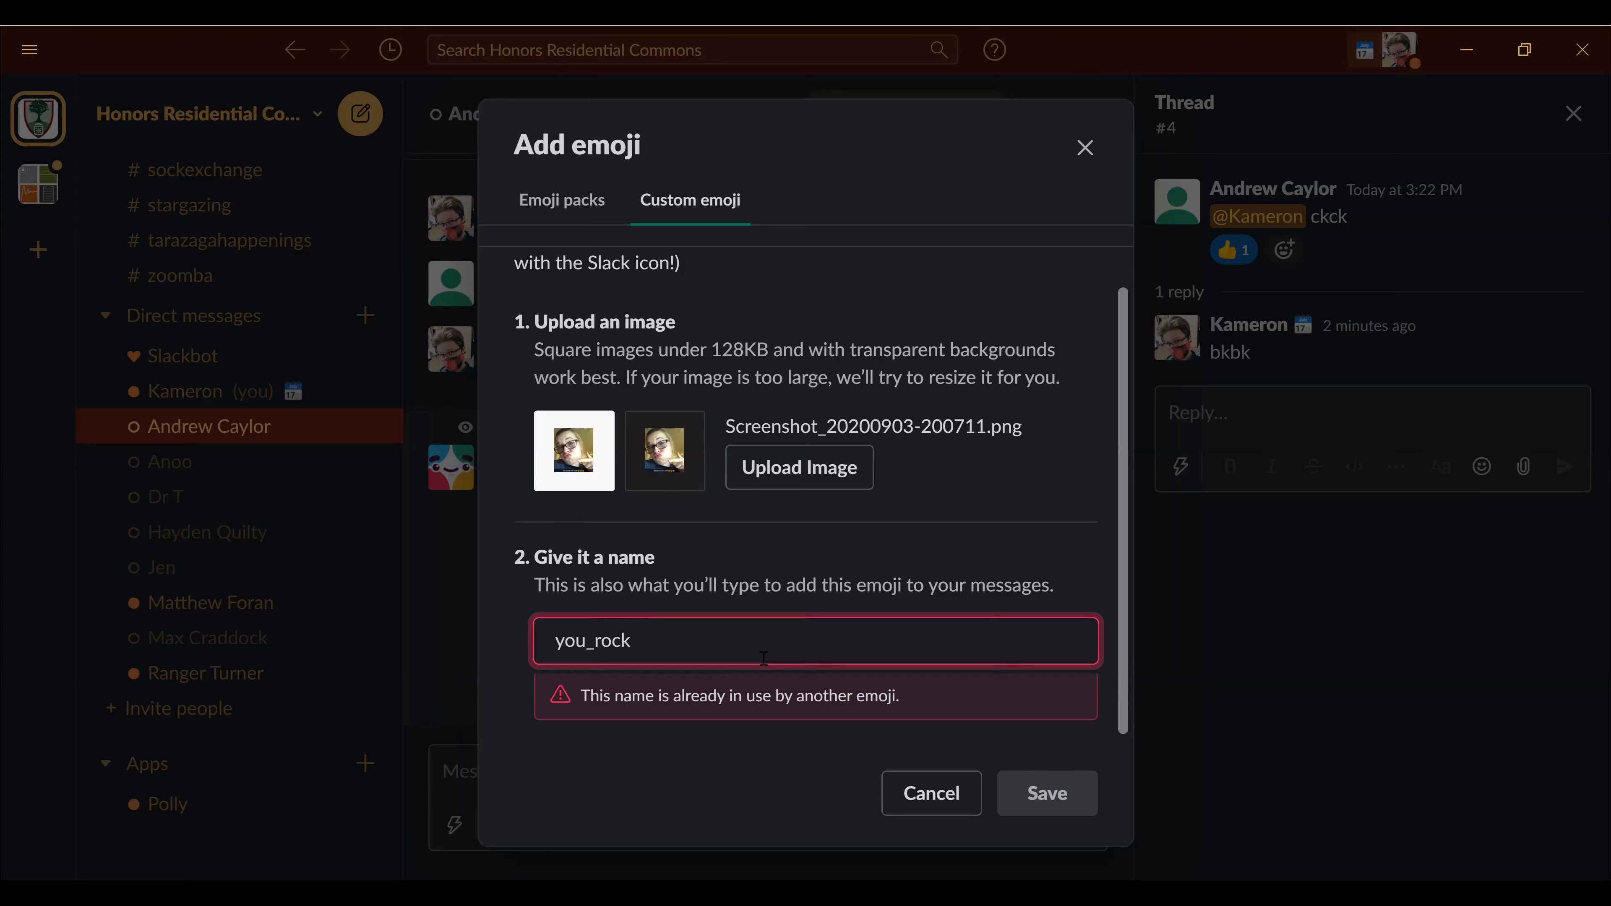
key("BackSpace")
key("BackSpace")
type("ck_2")
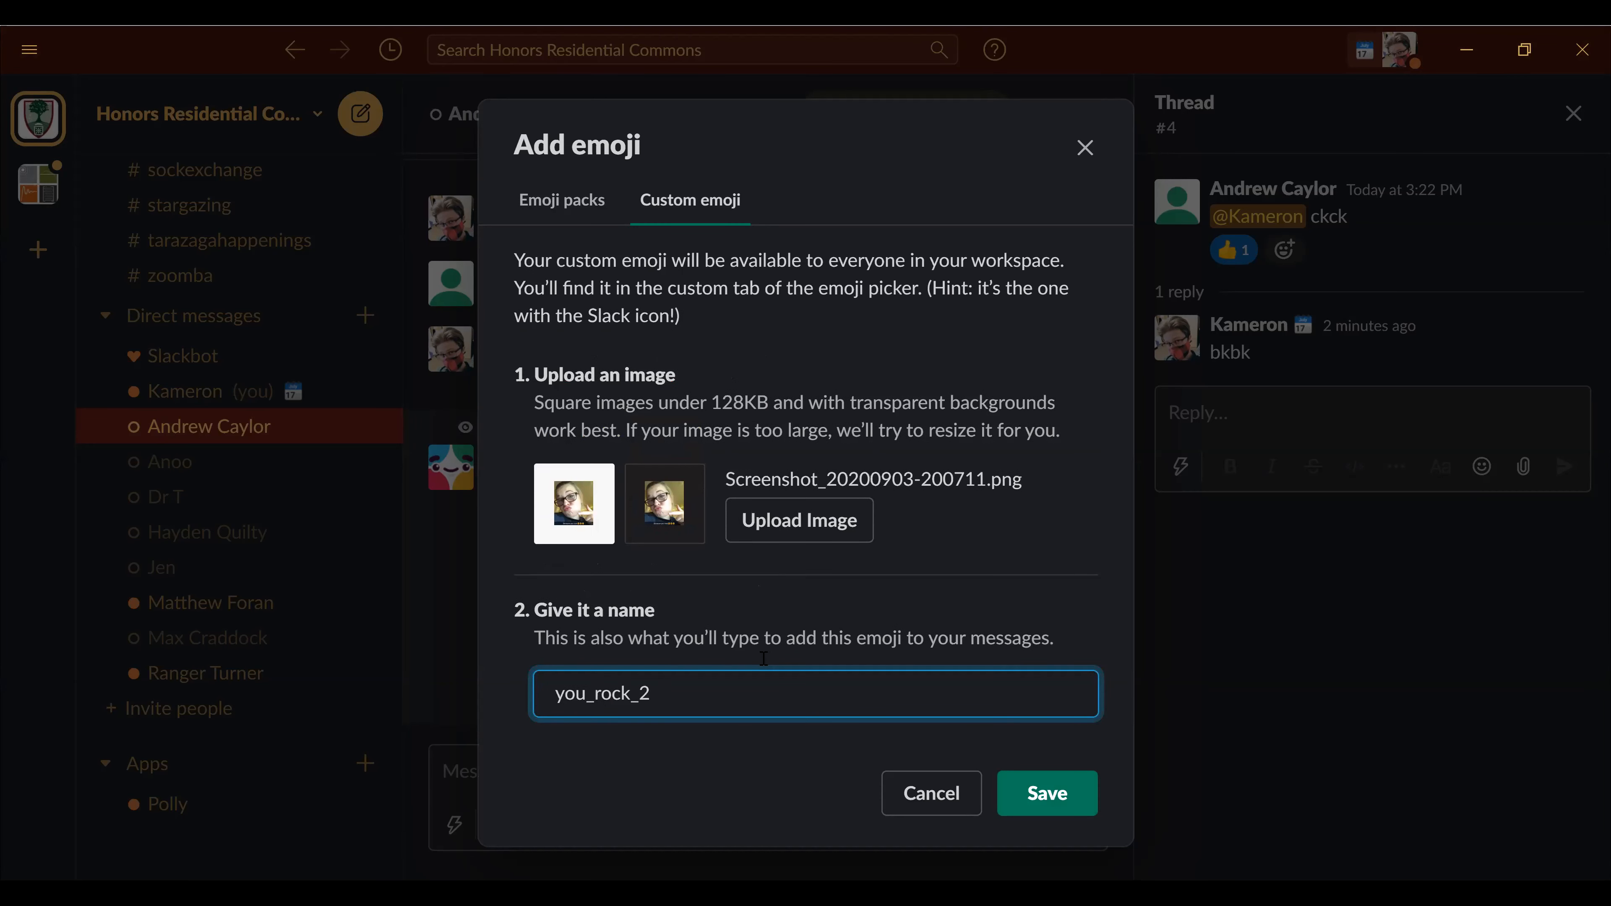
left_click(946, 801)
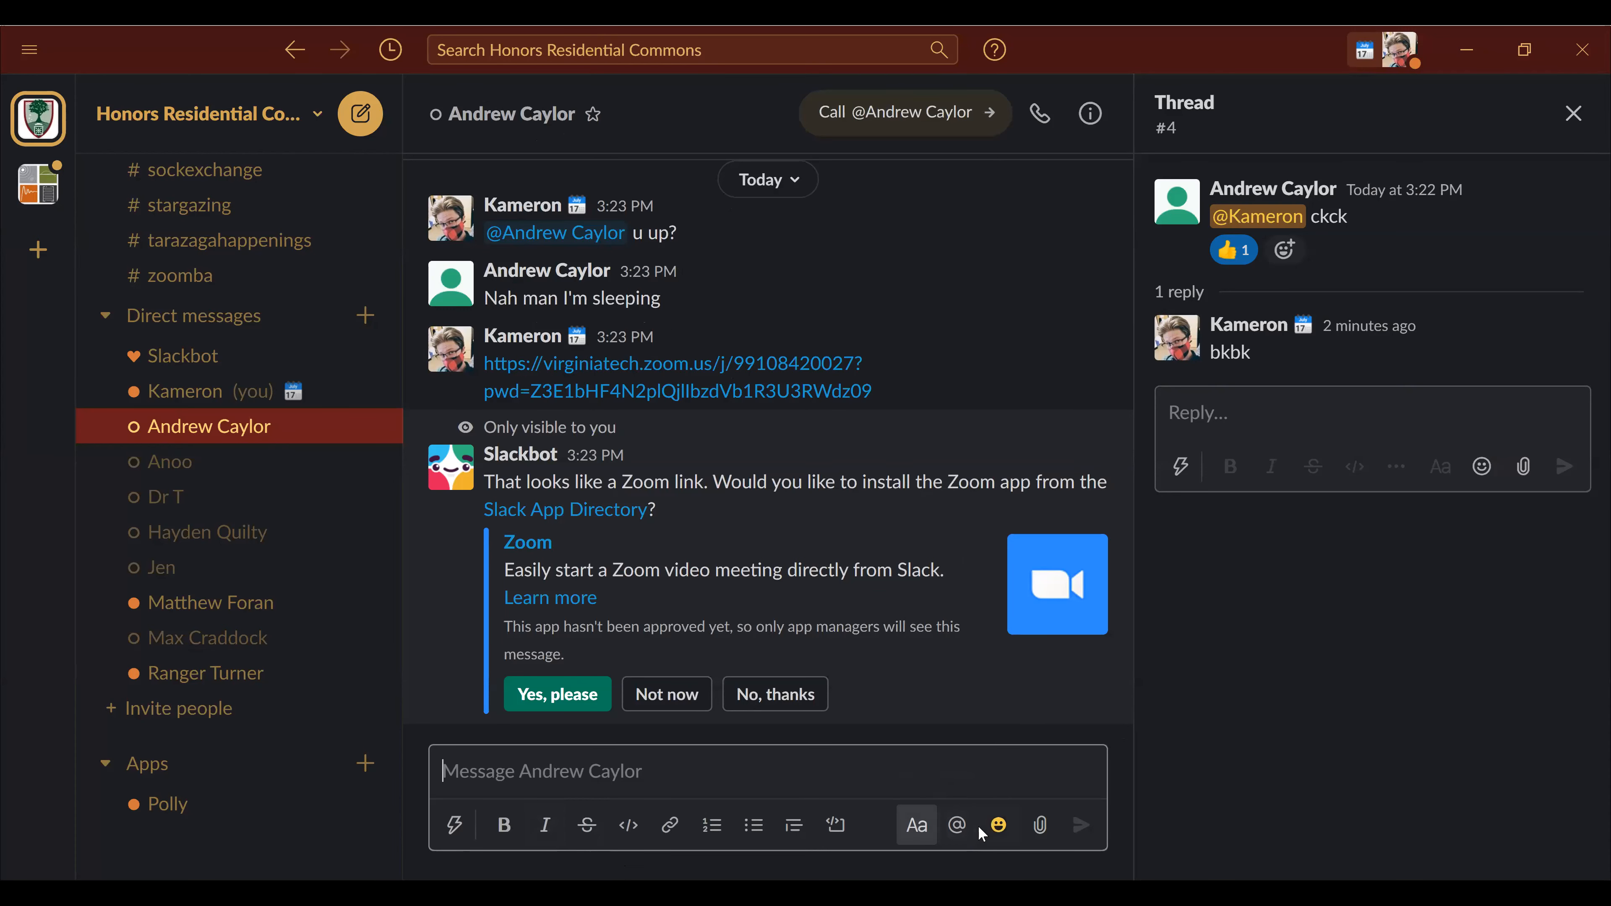
- Send the existing custom emoji with the same photo as the uploaded image, last in the Custom category, in the direct message
left_click(999, 829)
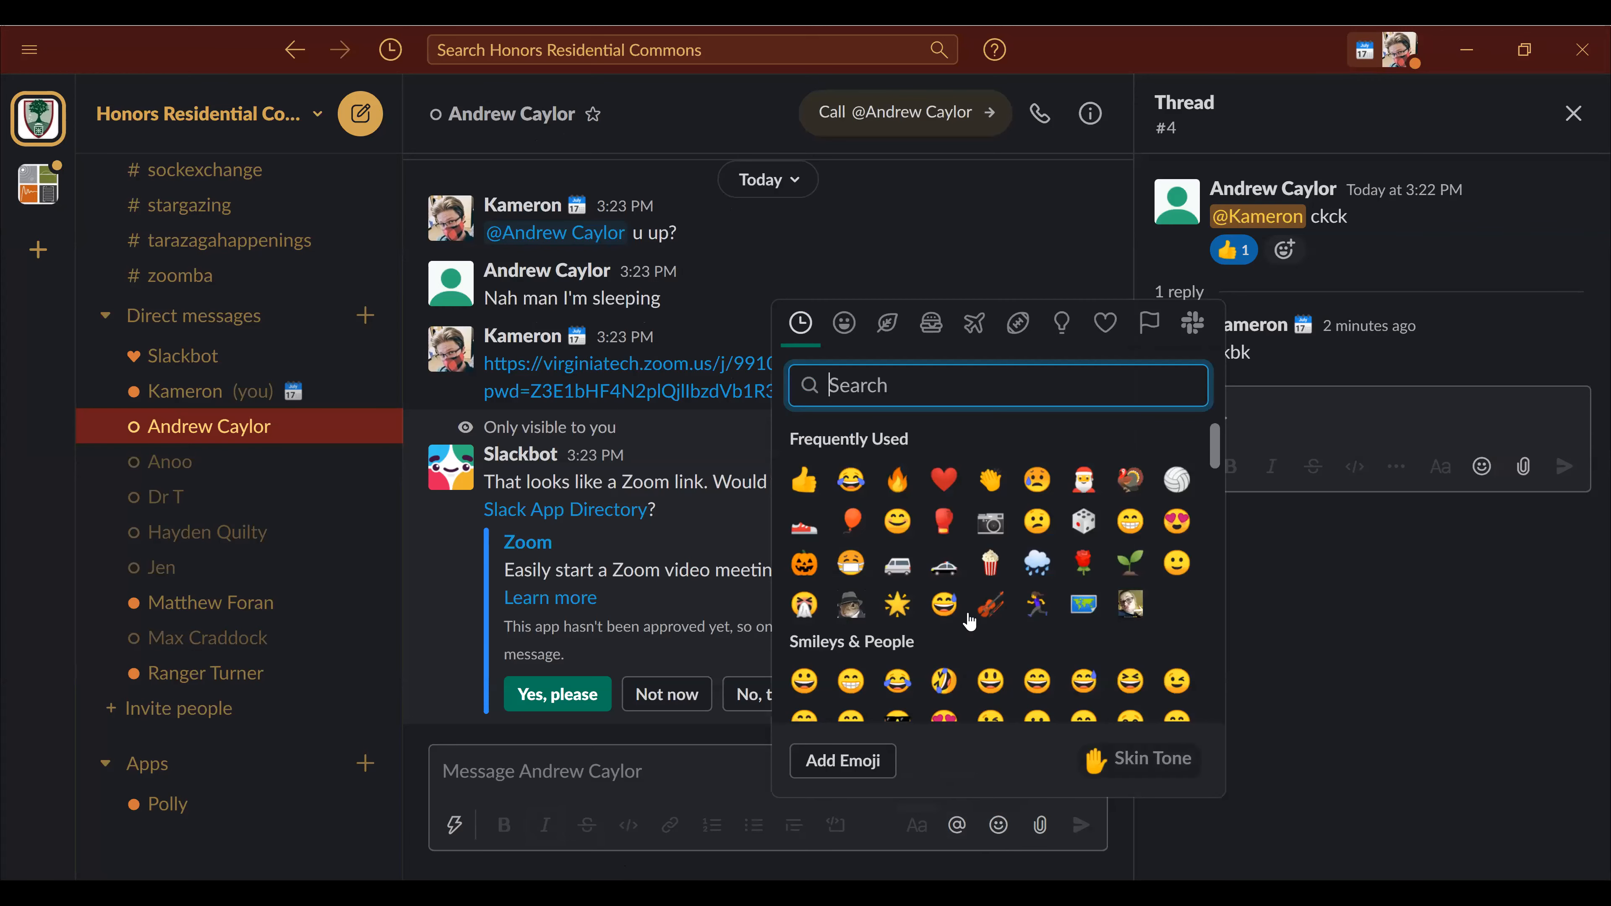
scroll(989, 609, "down", 3)
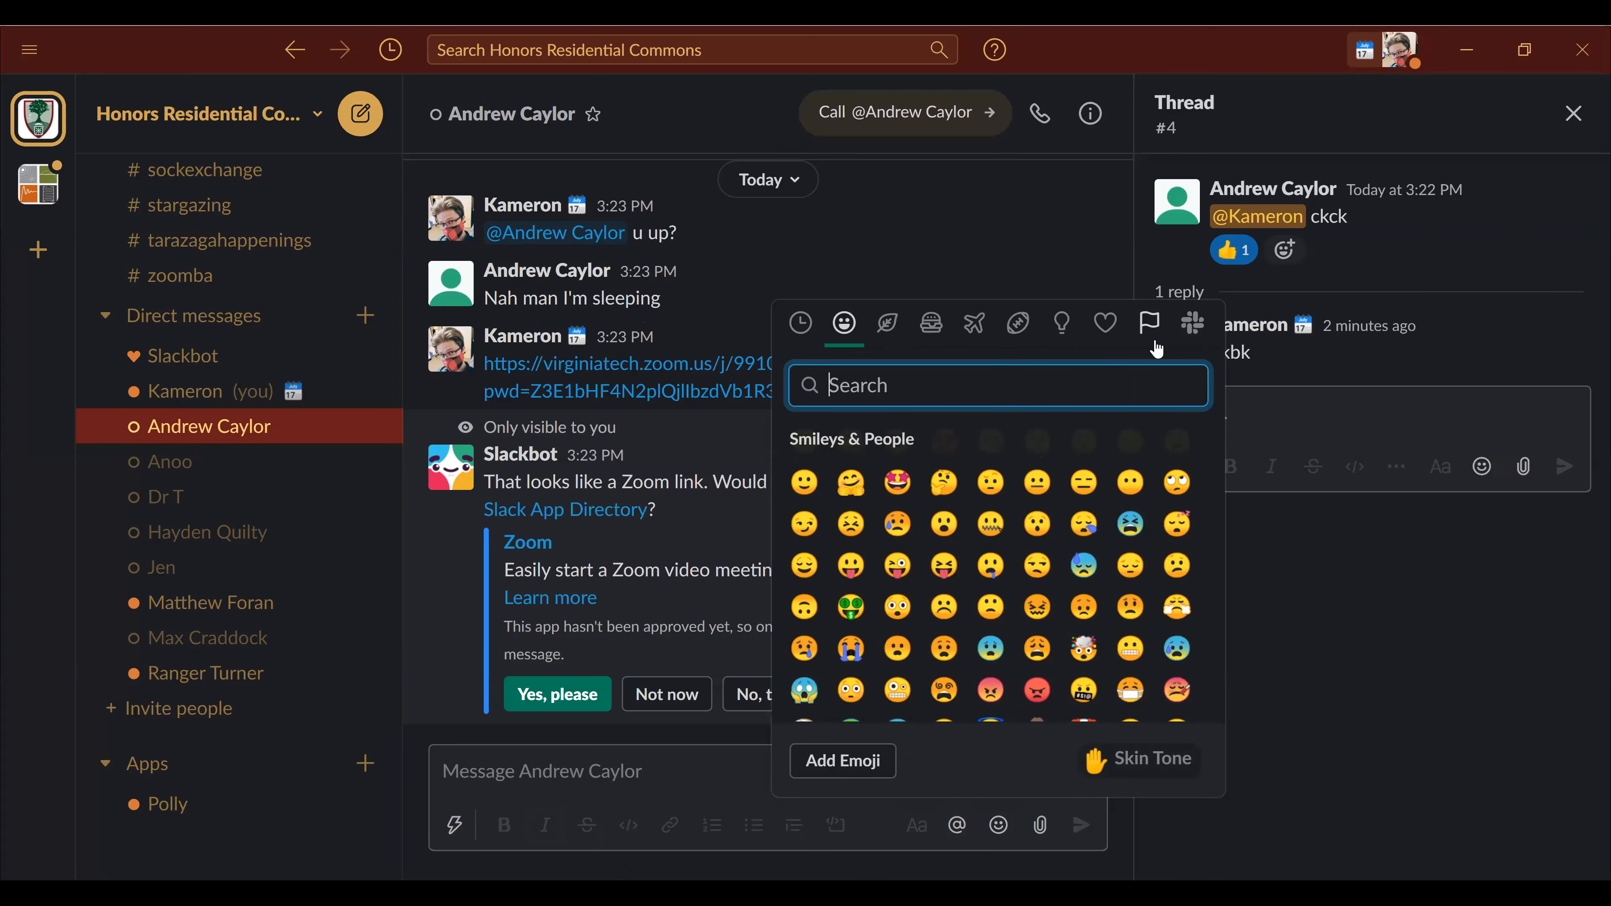
left_click(1181, 336)
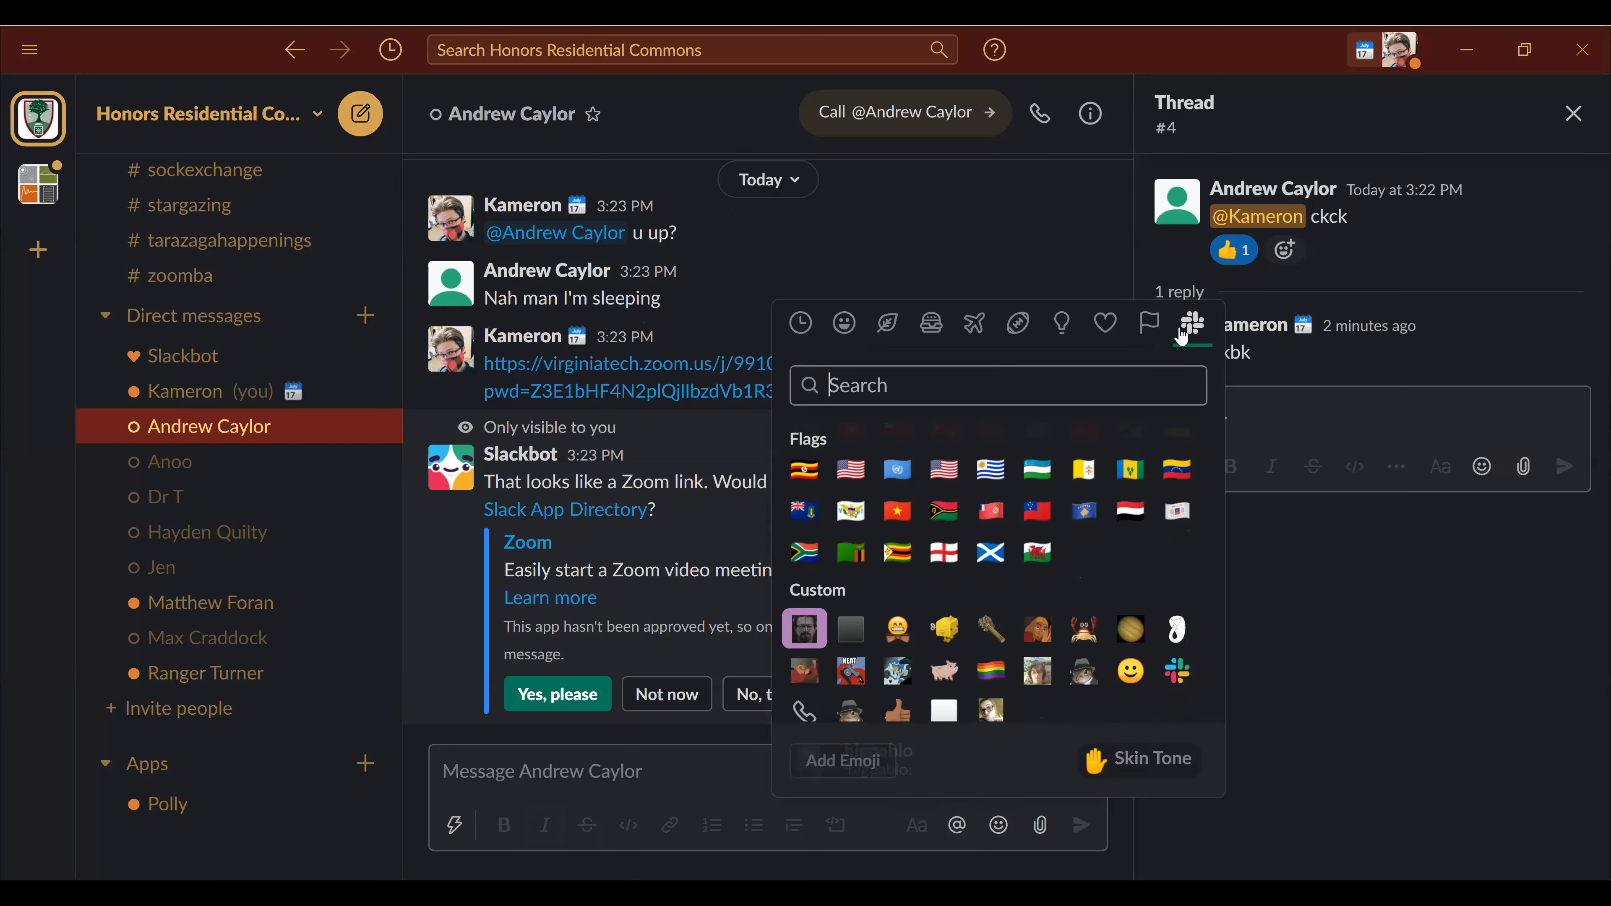
scroll(980, 654, "down", 1)
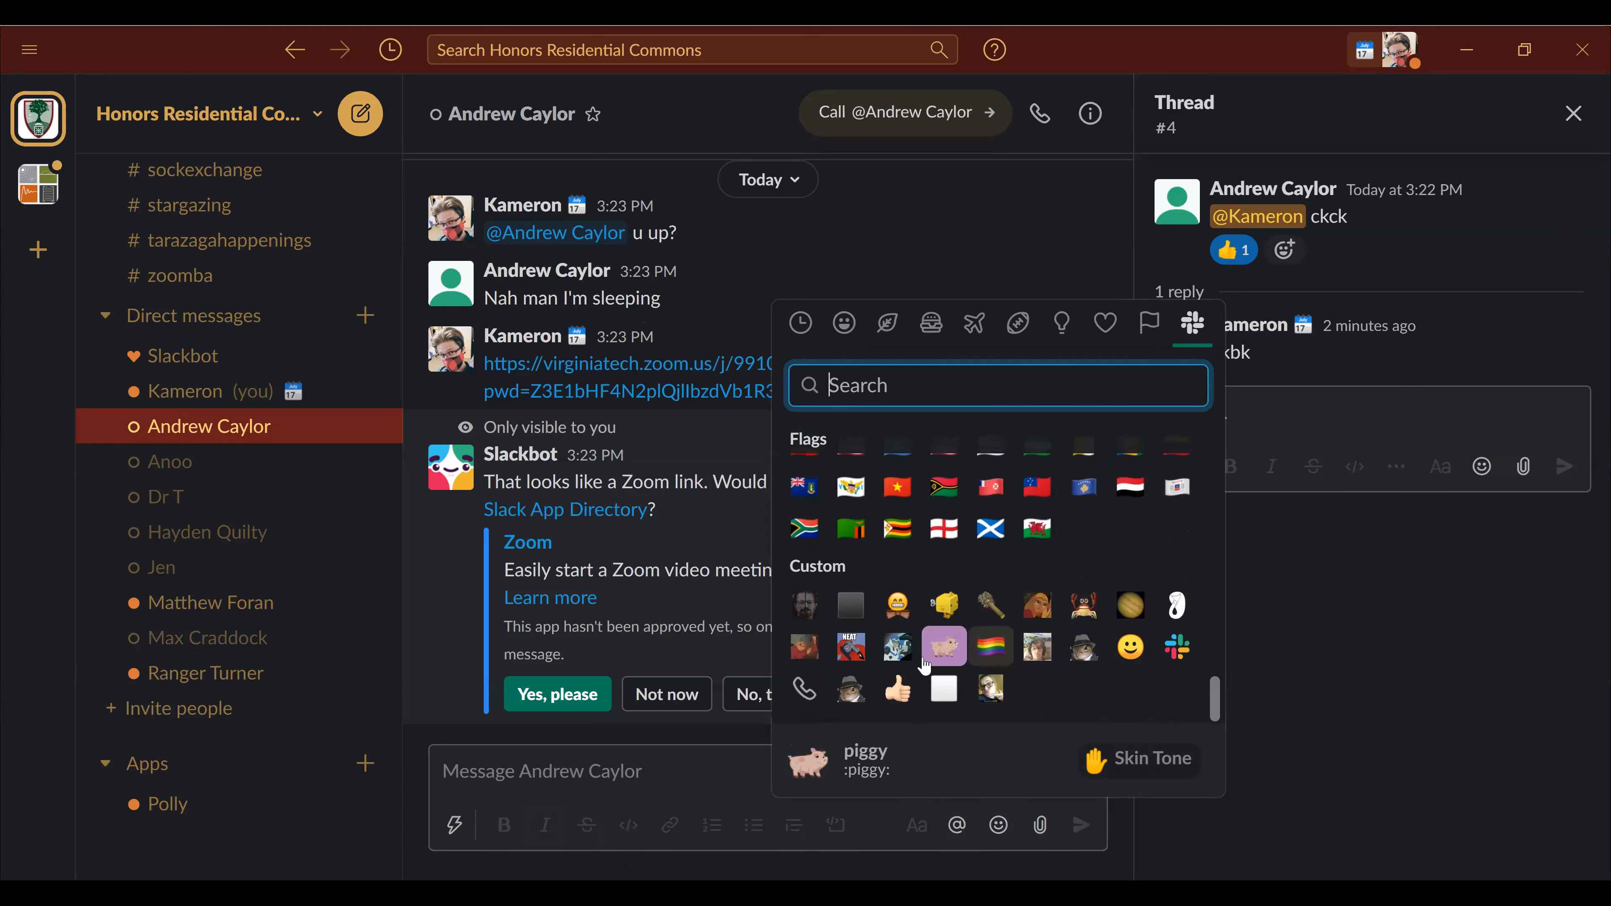
left_click(992, 689)
key("Return")
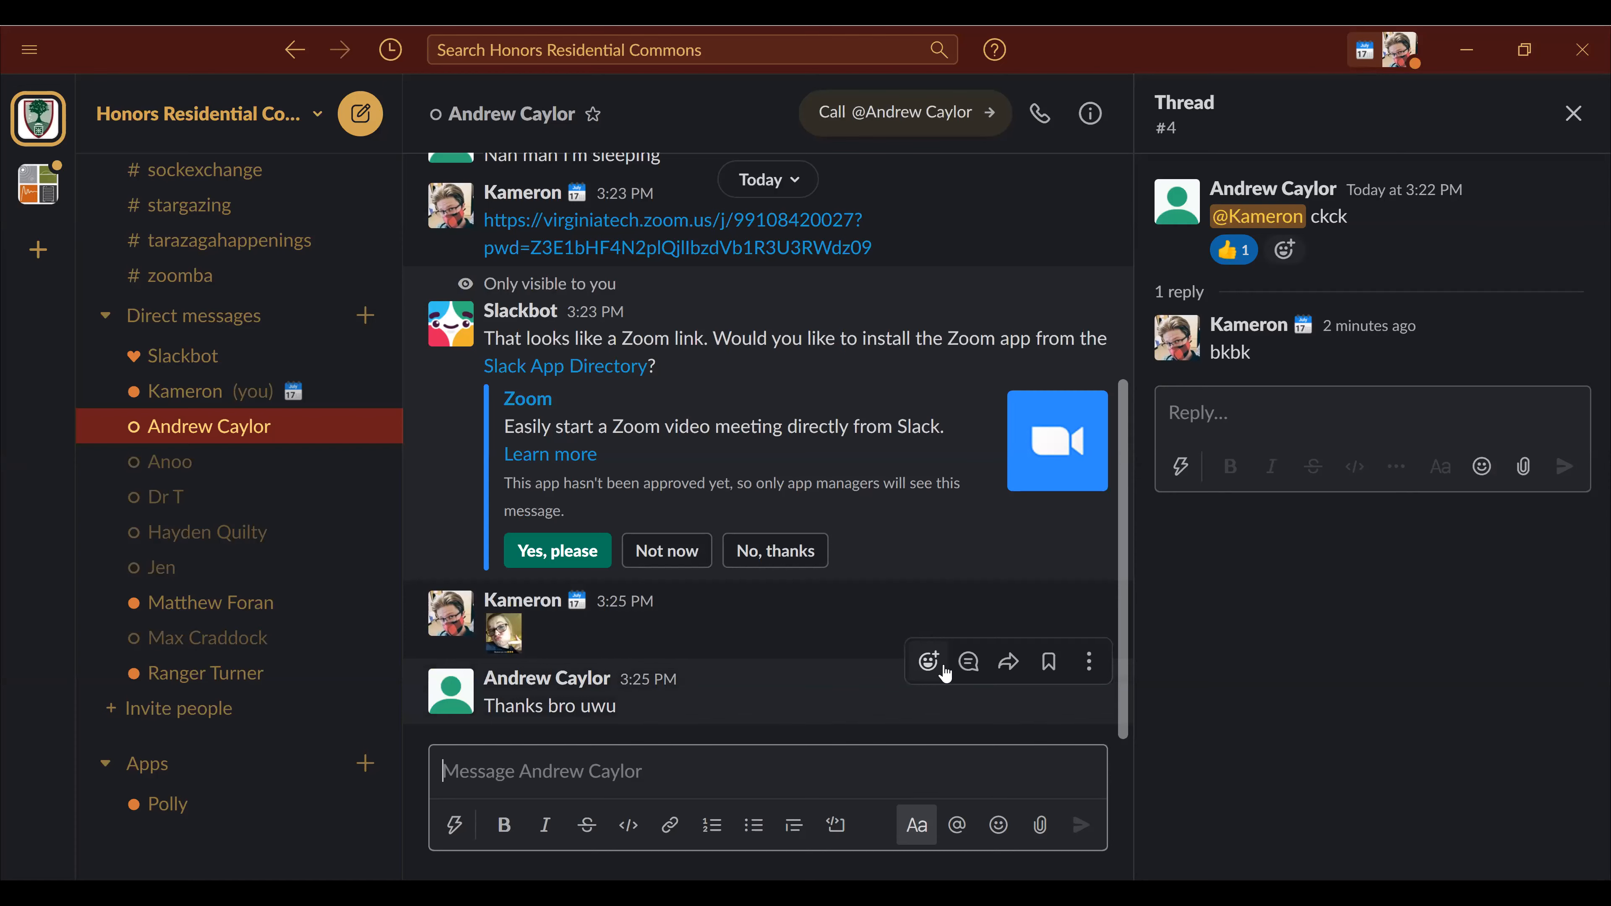
- React to the "Thanks bro uwu" message with the grinning face with sweat emoji
left_click(929, 662)
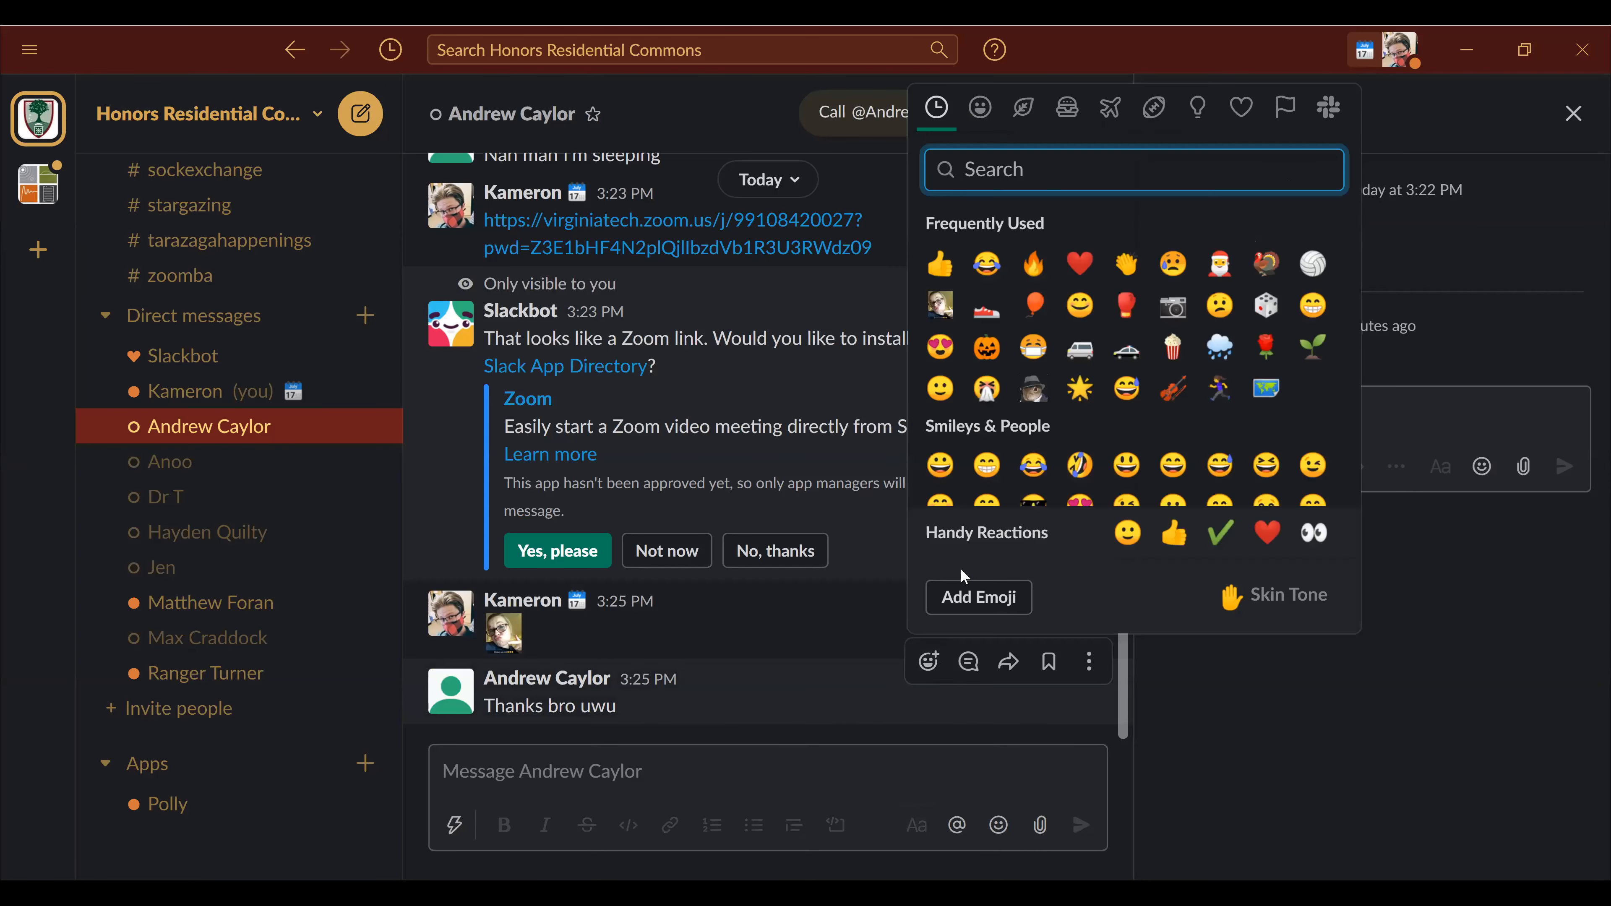
left_click(1128, 389)
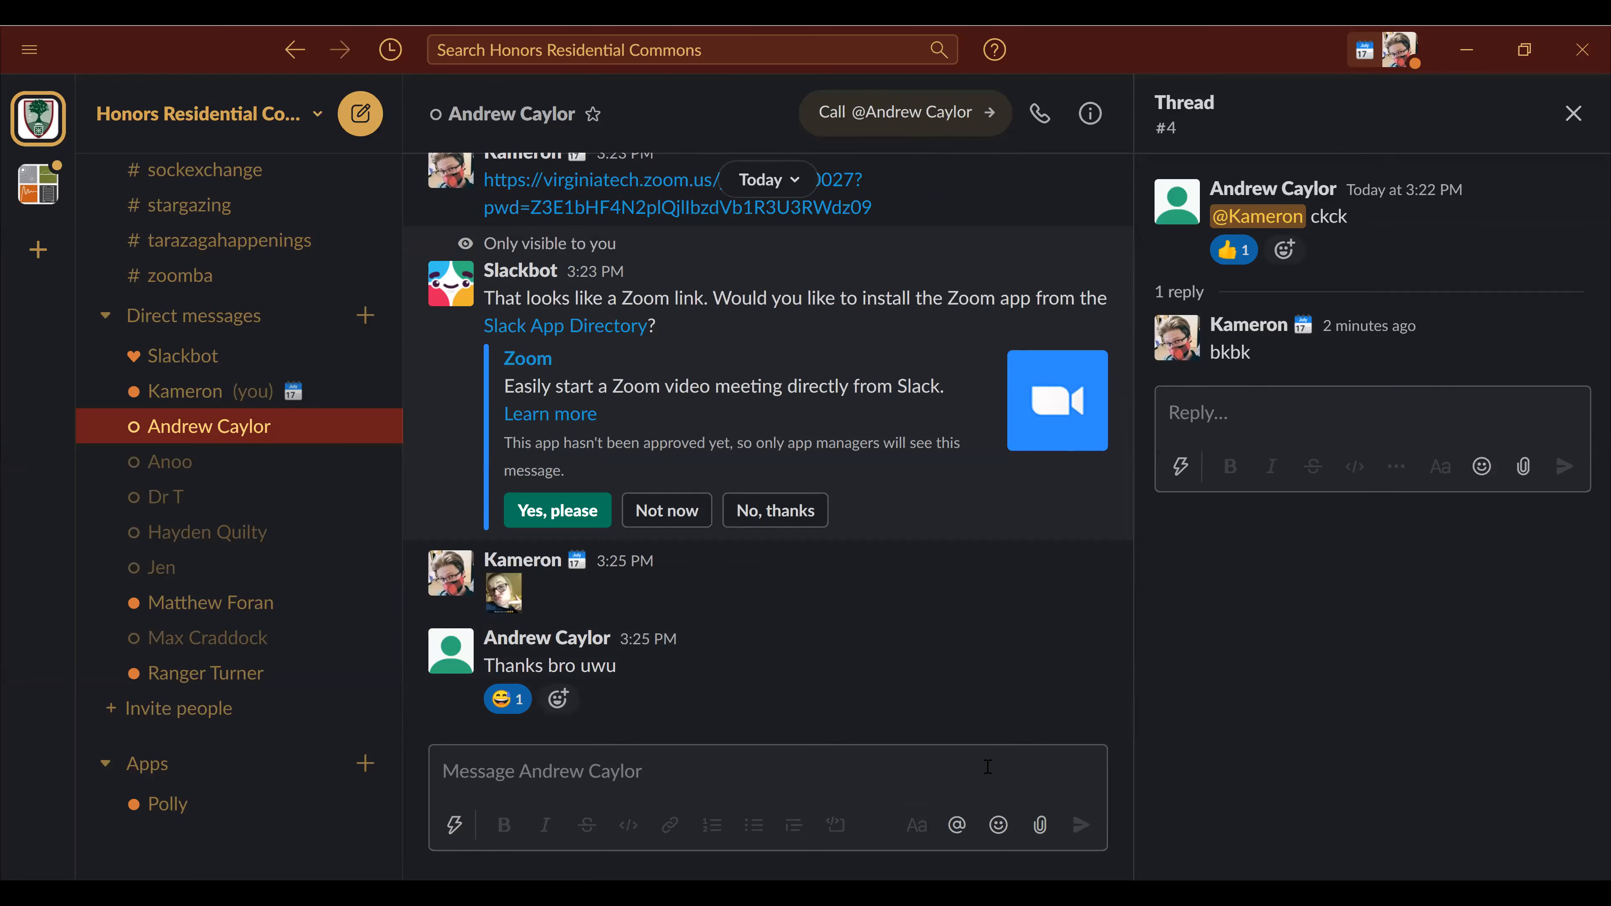
mouse_move(645, 640)
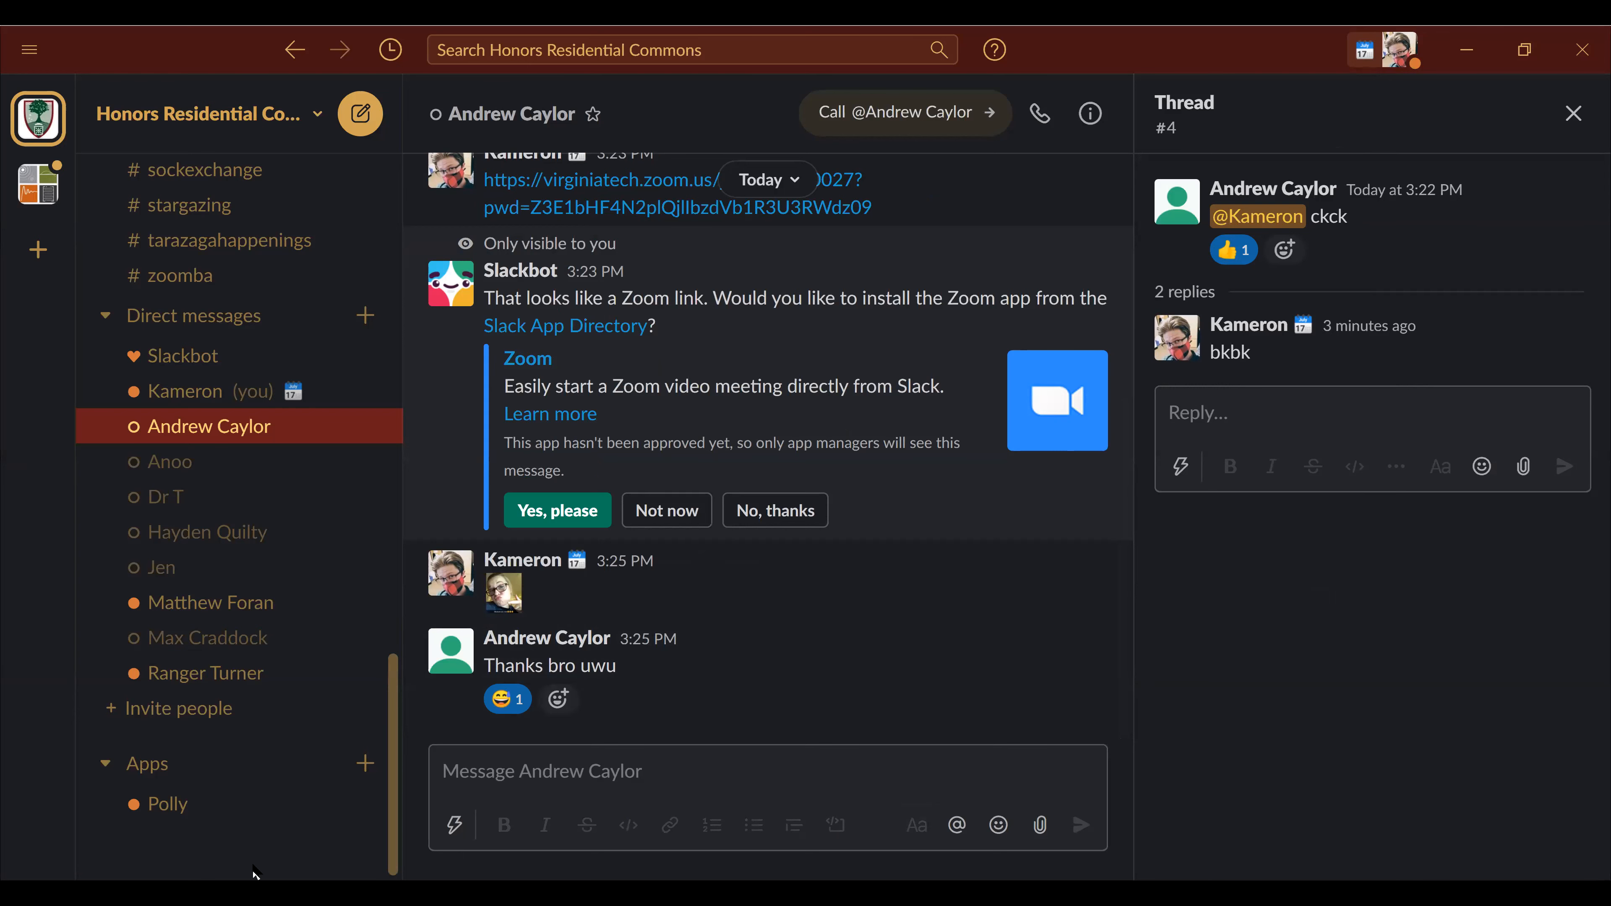
- Open the home page of the Polly app from the workspace's apps, keeping the Apps section expanded
left_click(155, 769)
left_click(175, 805)
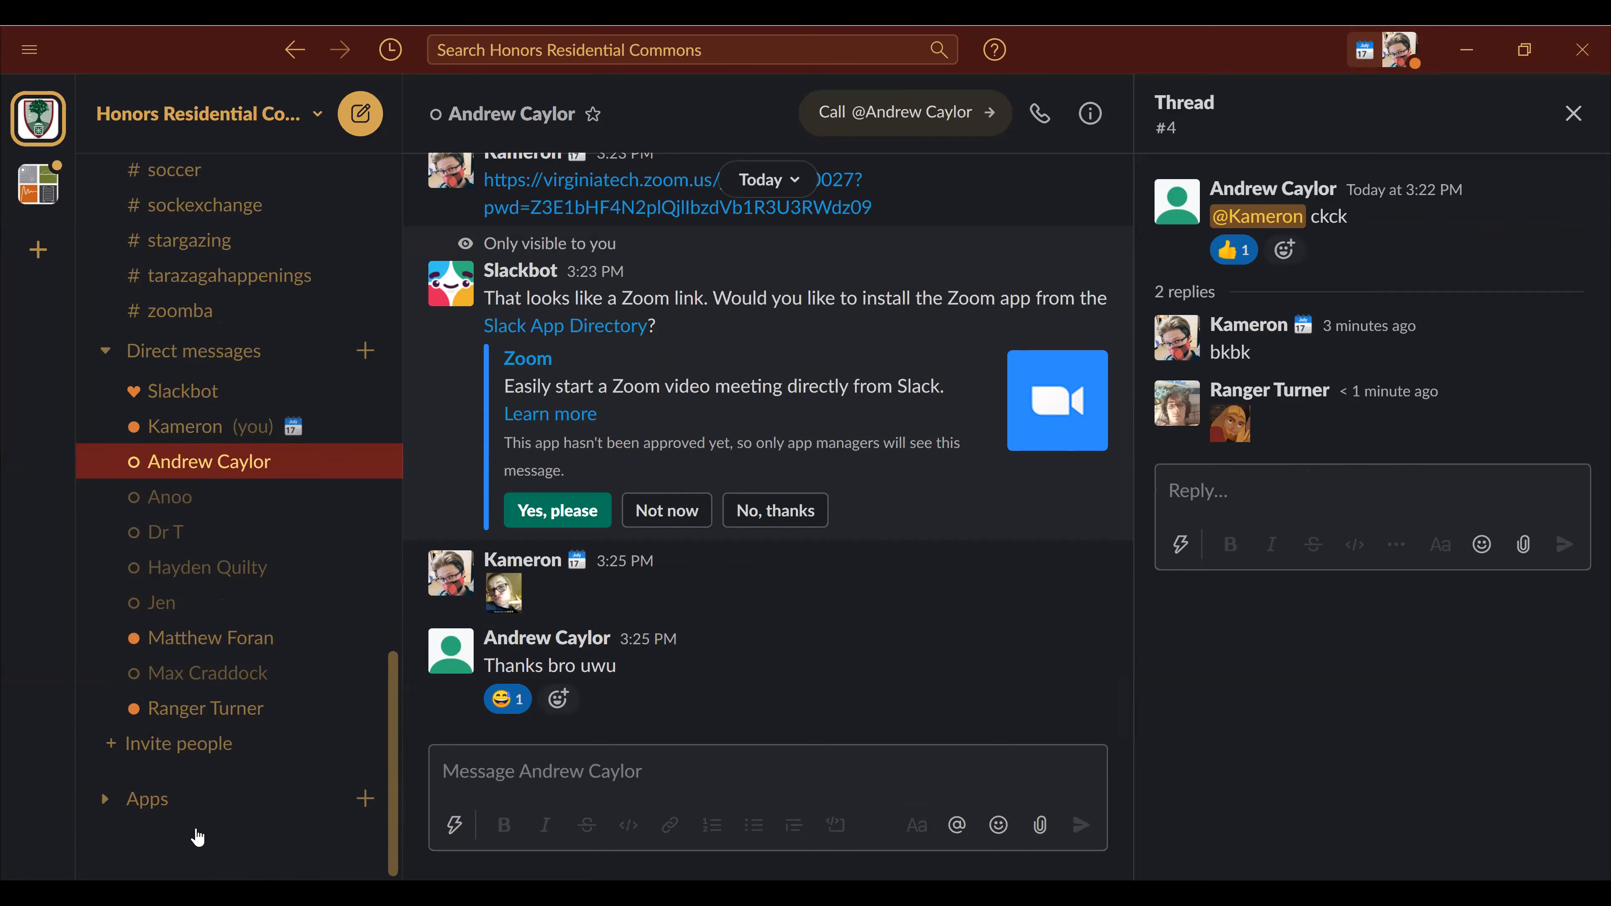
left_click(190, 854)
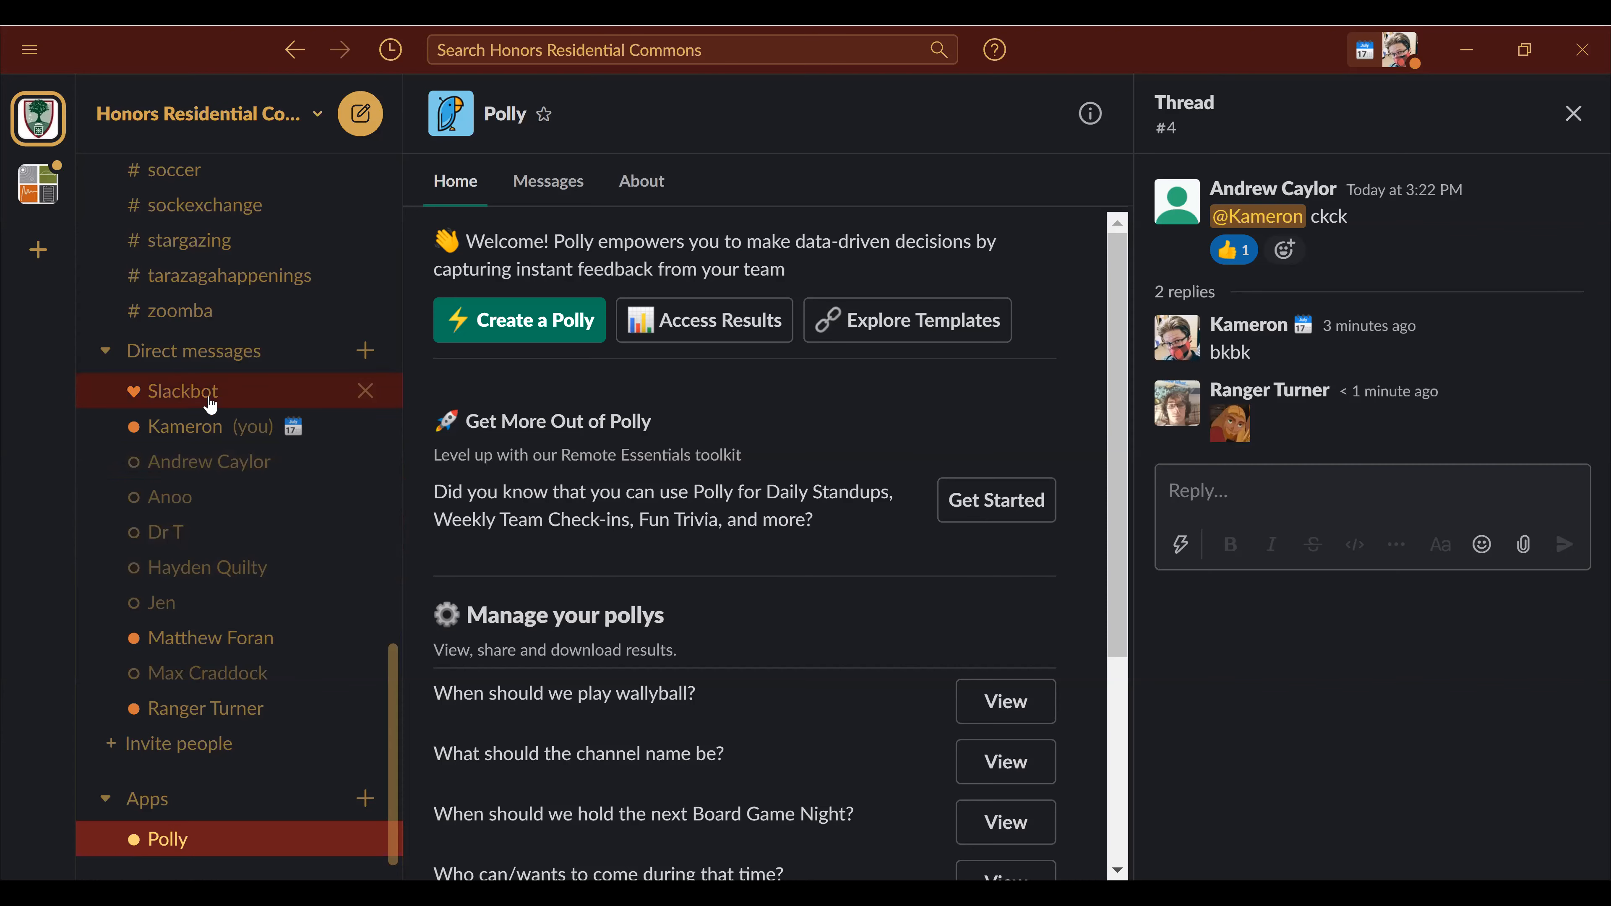
scroll(211, 406, "up", 4)
scroll(211, 406, "up", 1)
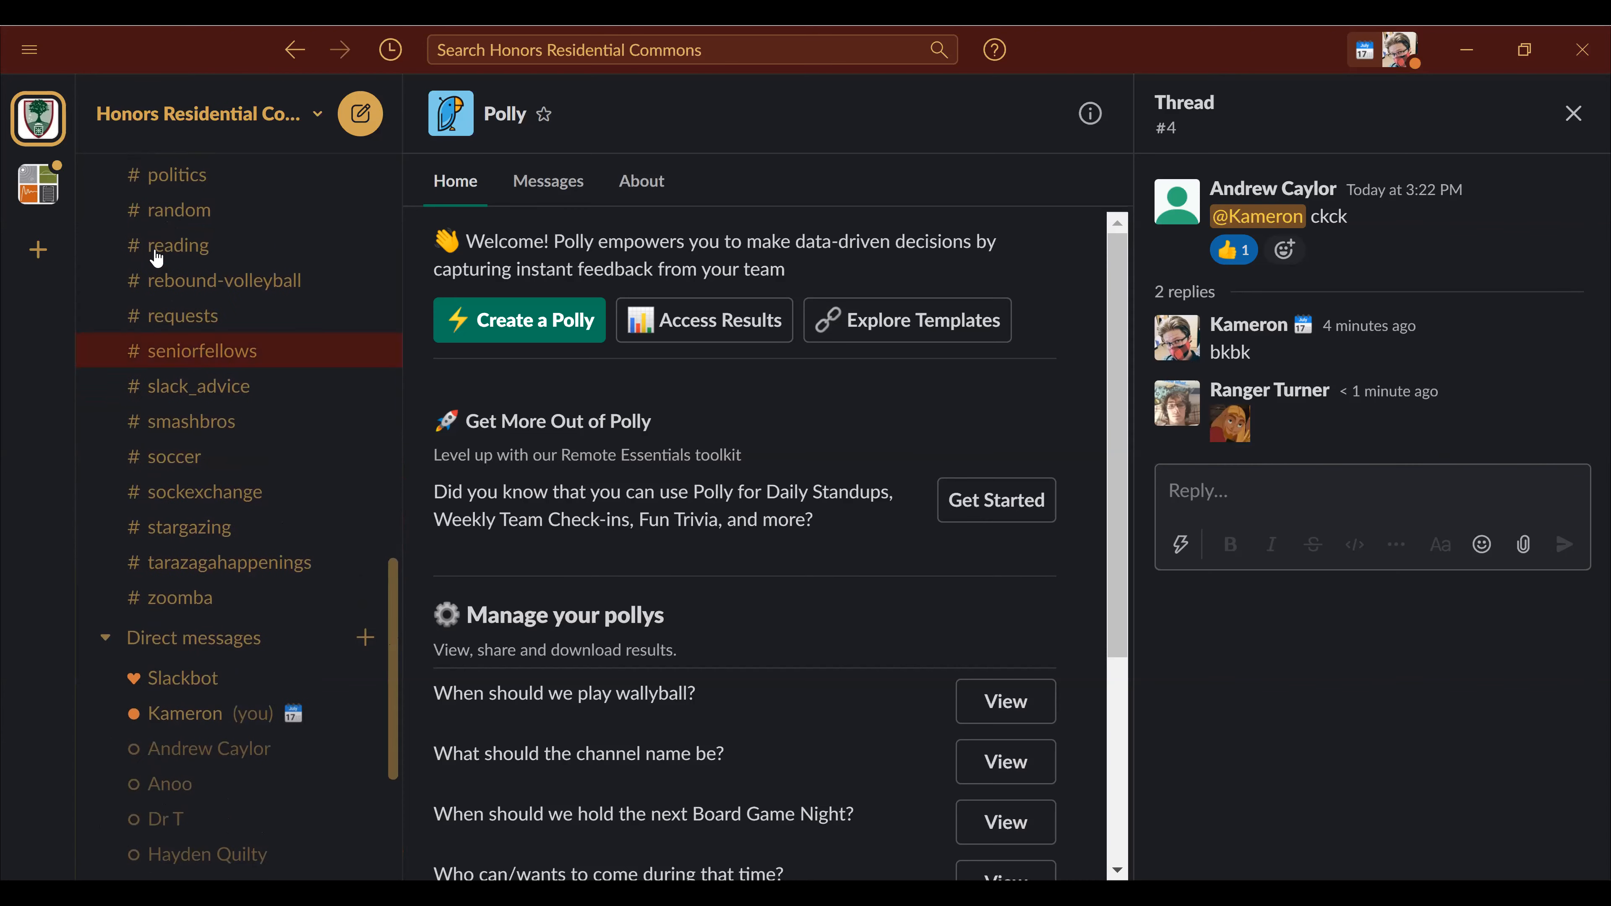
left_click(183, 294)
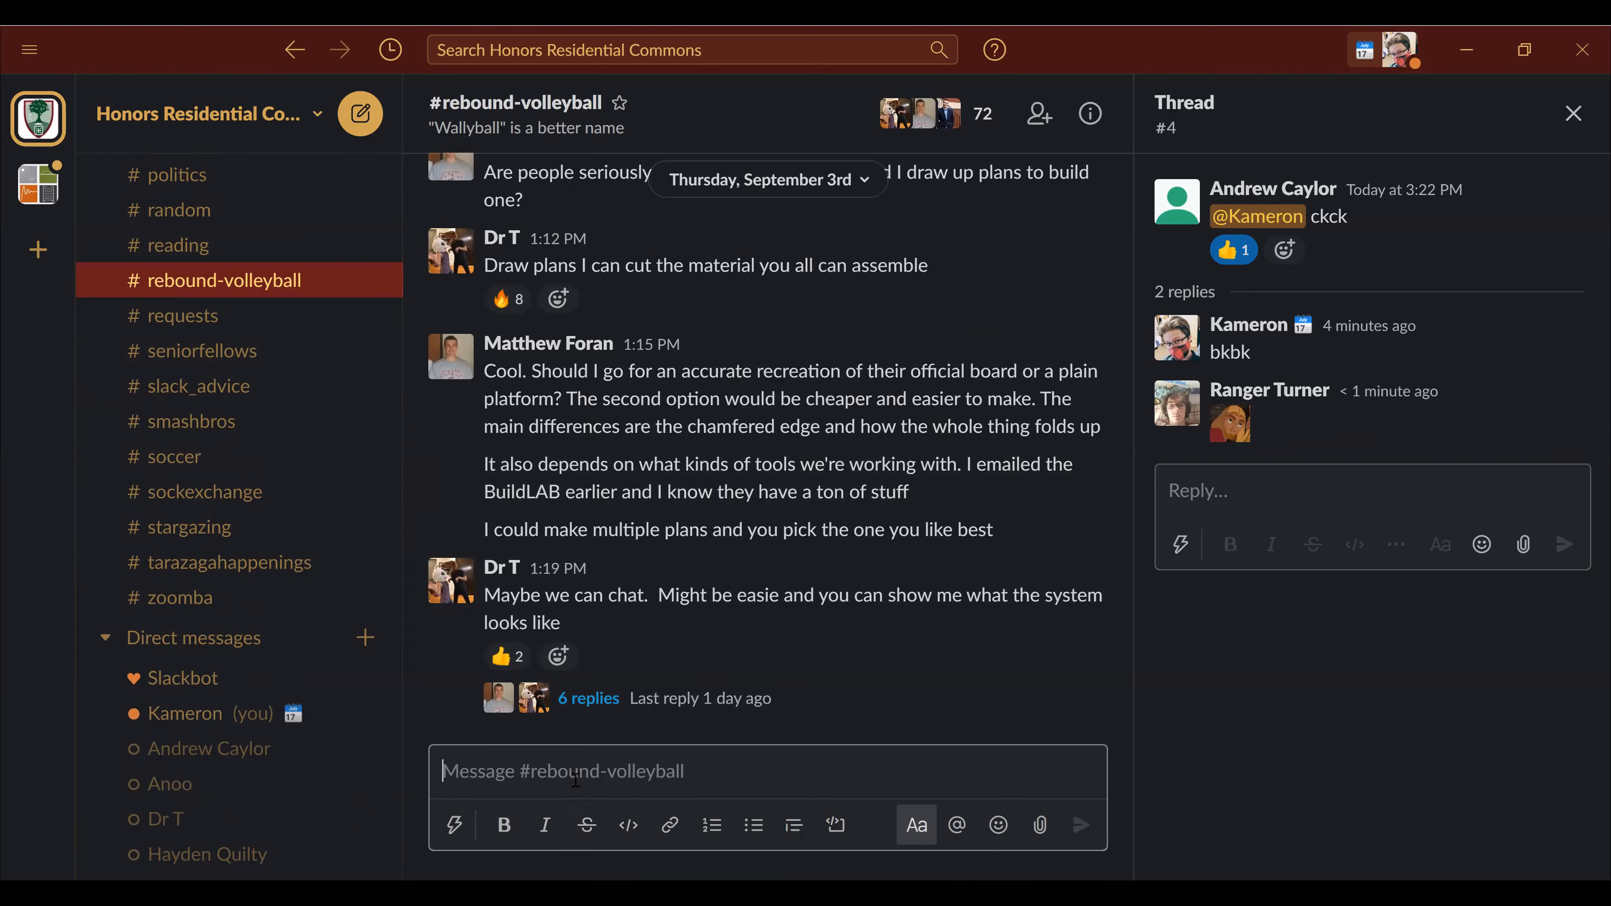
type("@polly")
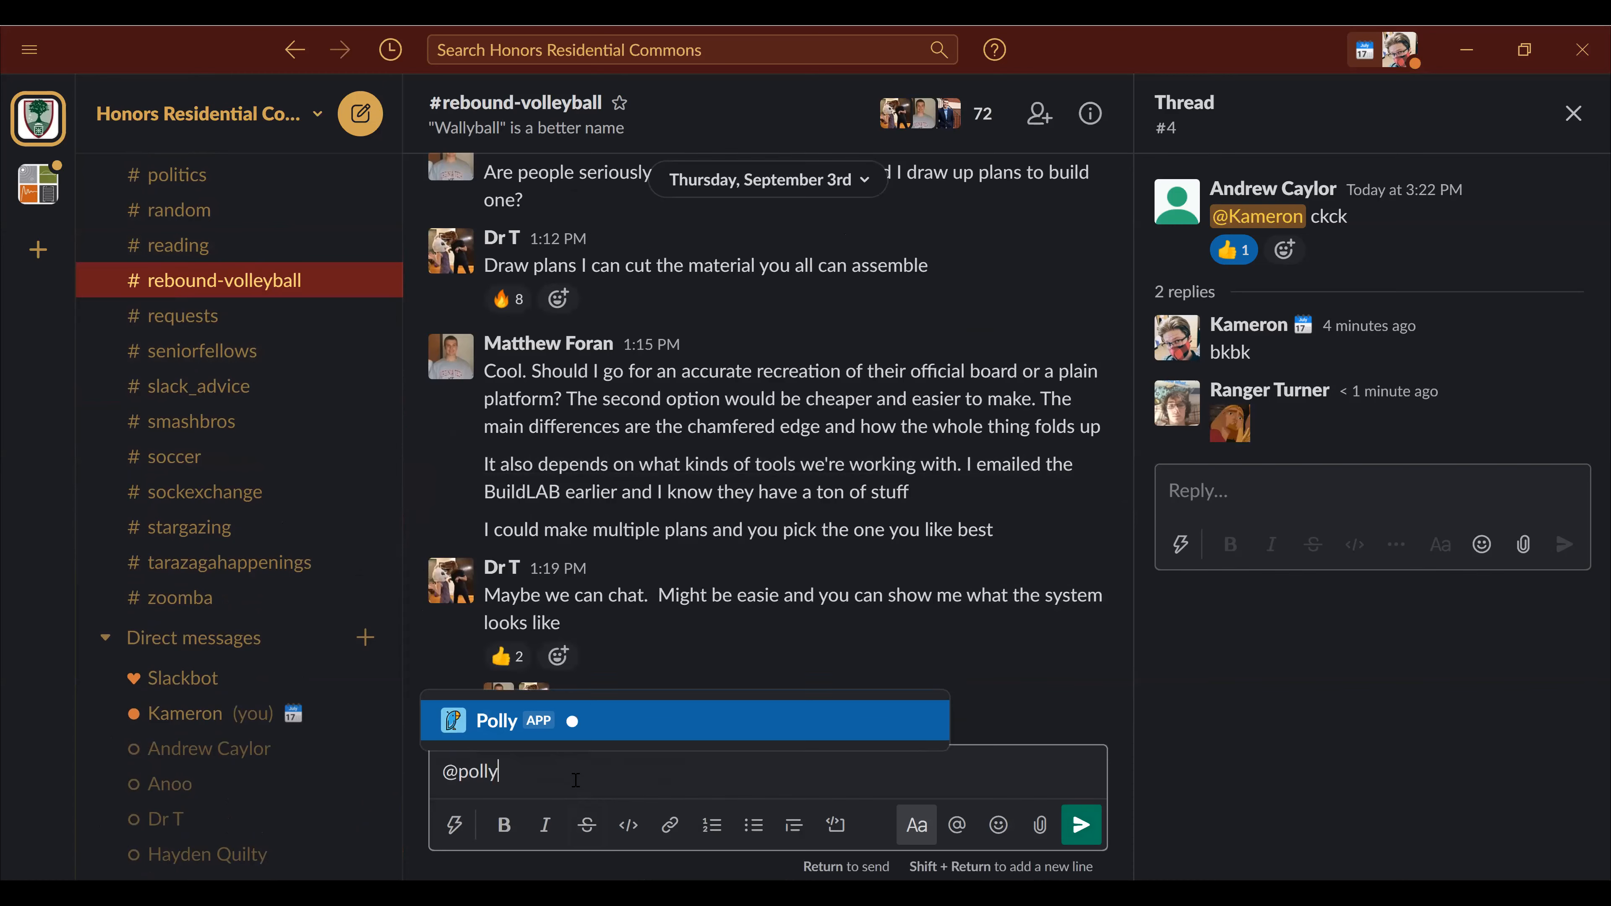
key("Return")
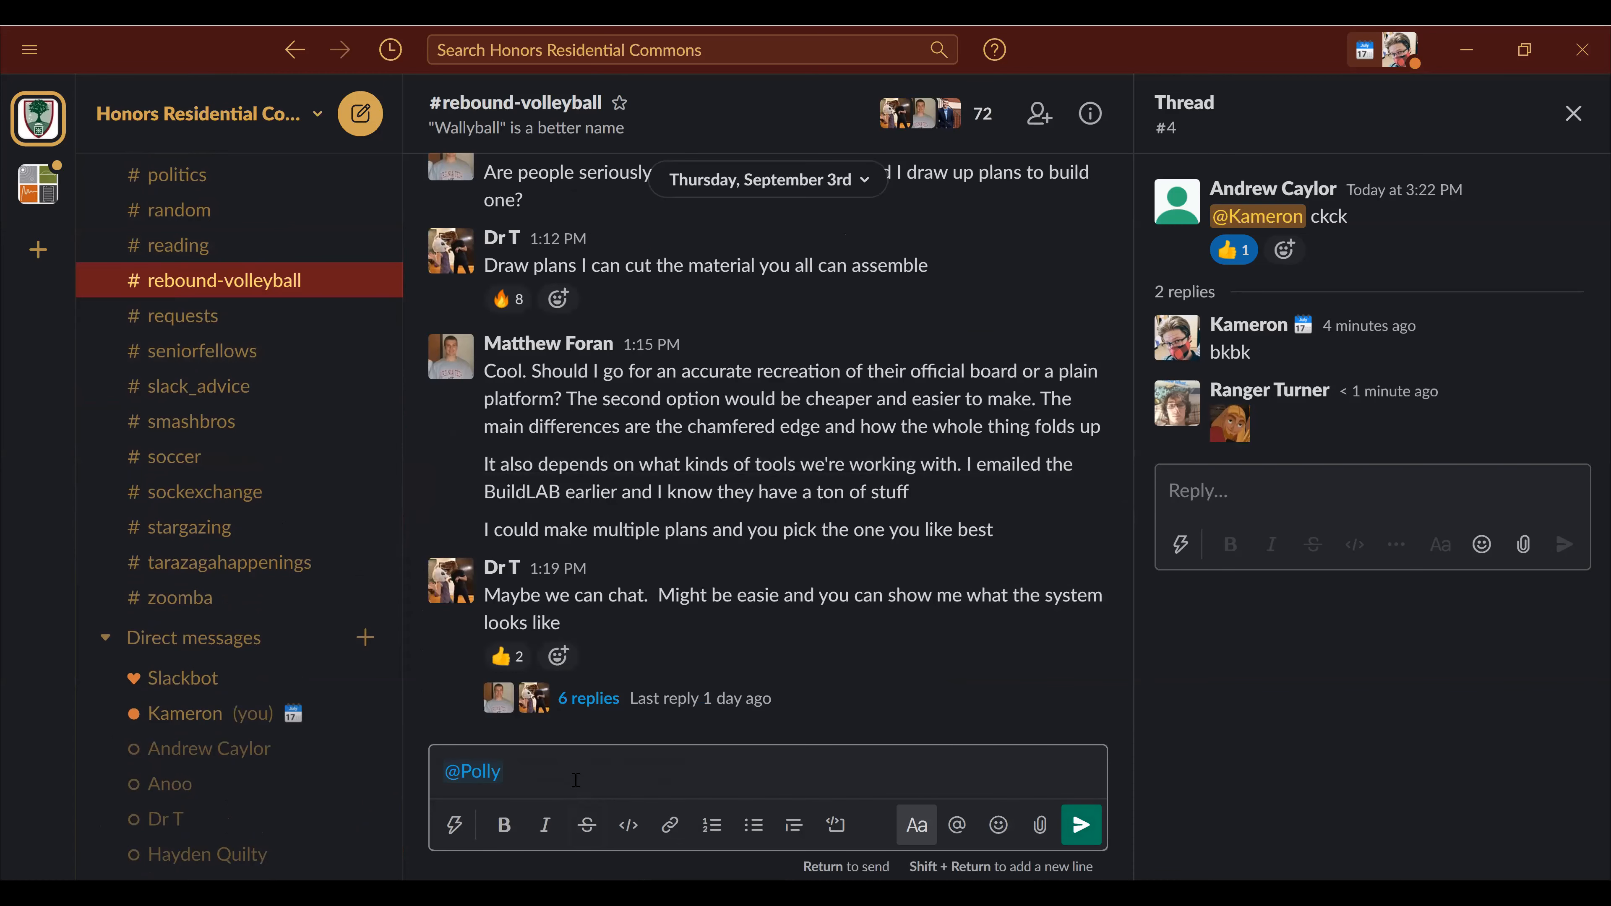
key("Return")
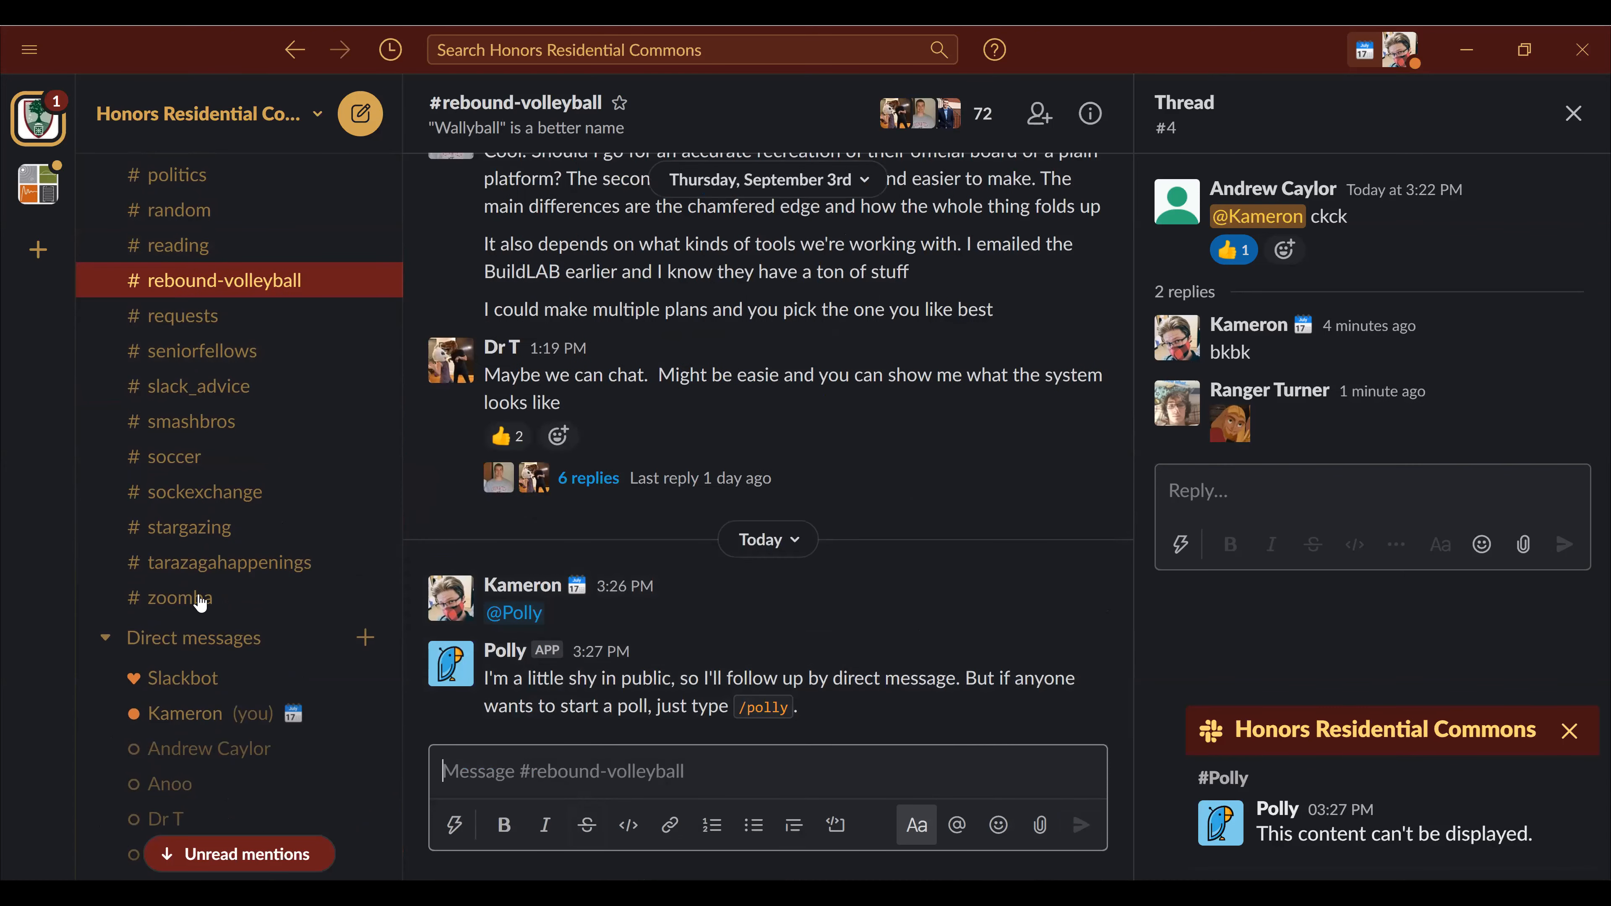
- Open a new poll form from Polly's messages, examine its question, choices, advanced settings, audience and summary, and close it without sending
scroll(229, 599, "down", 5)
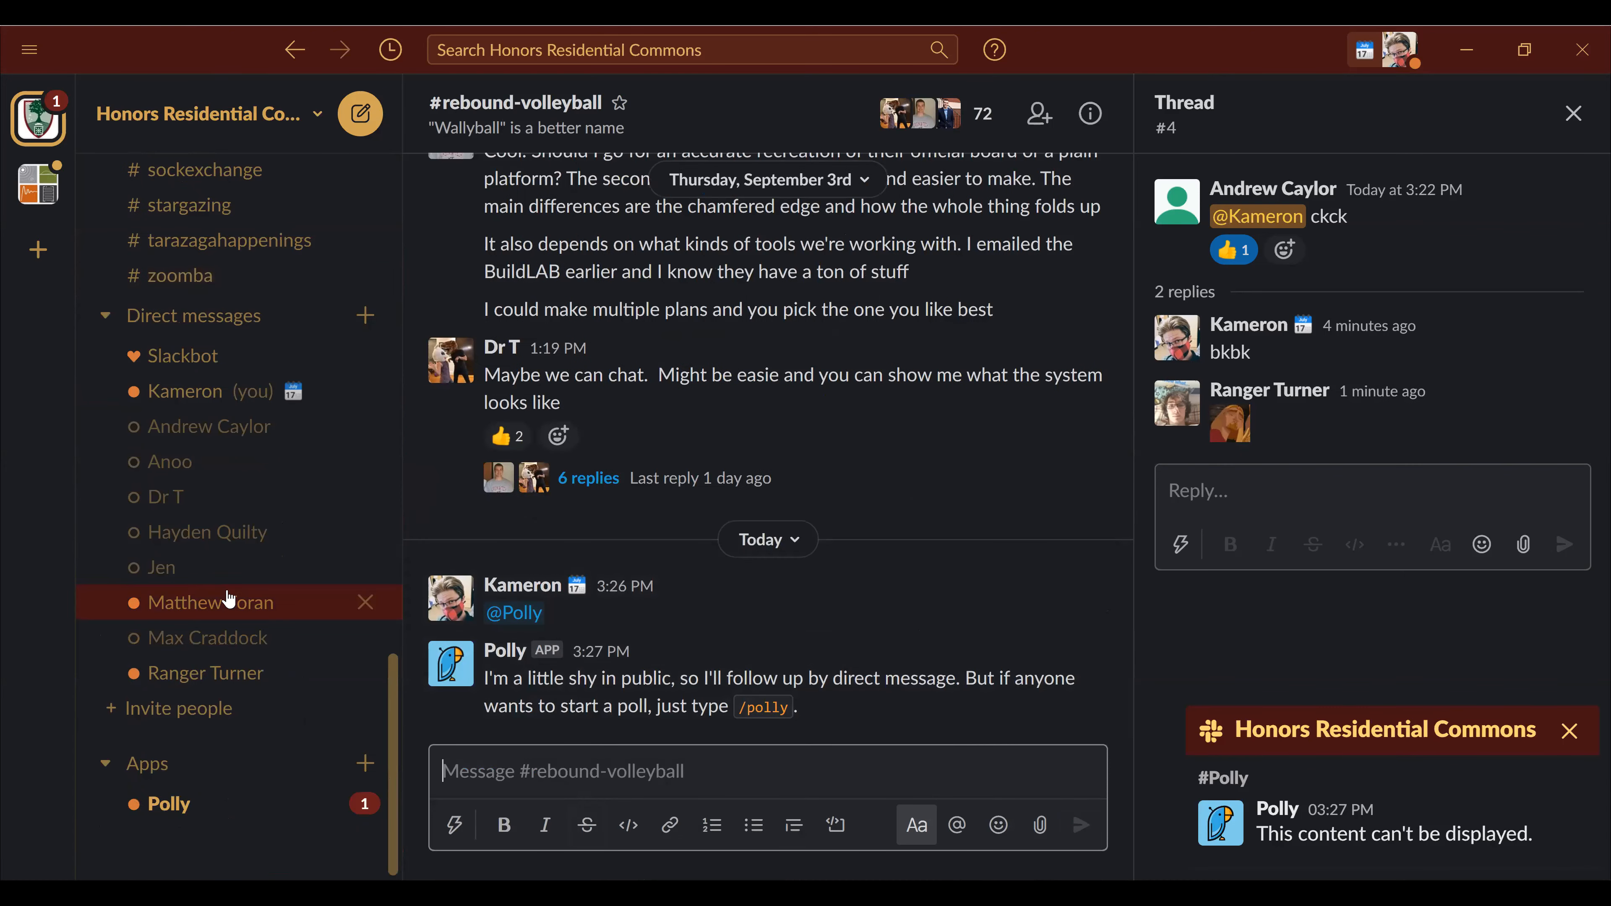
left_click(170, 806)
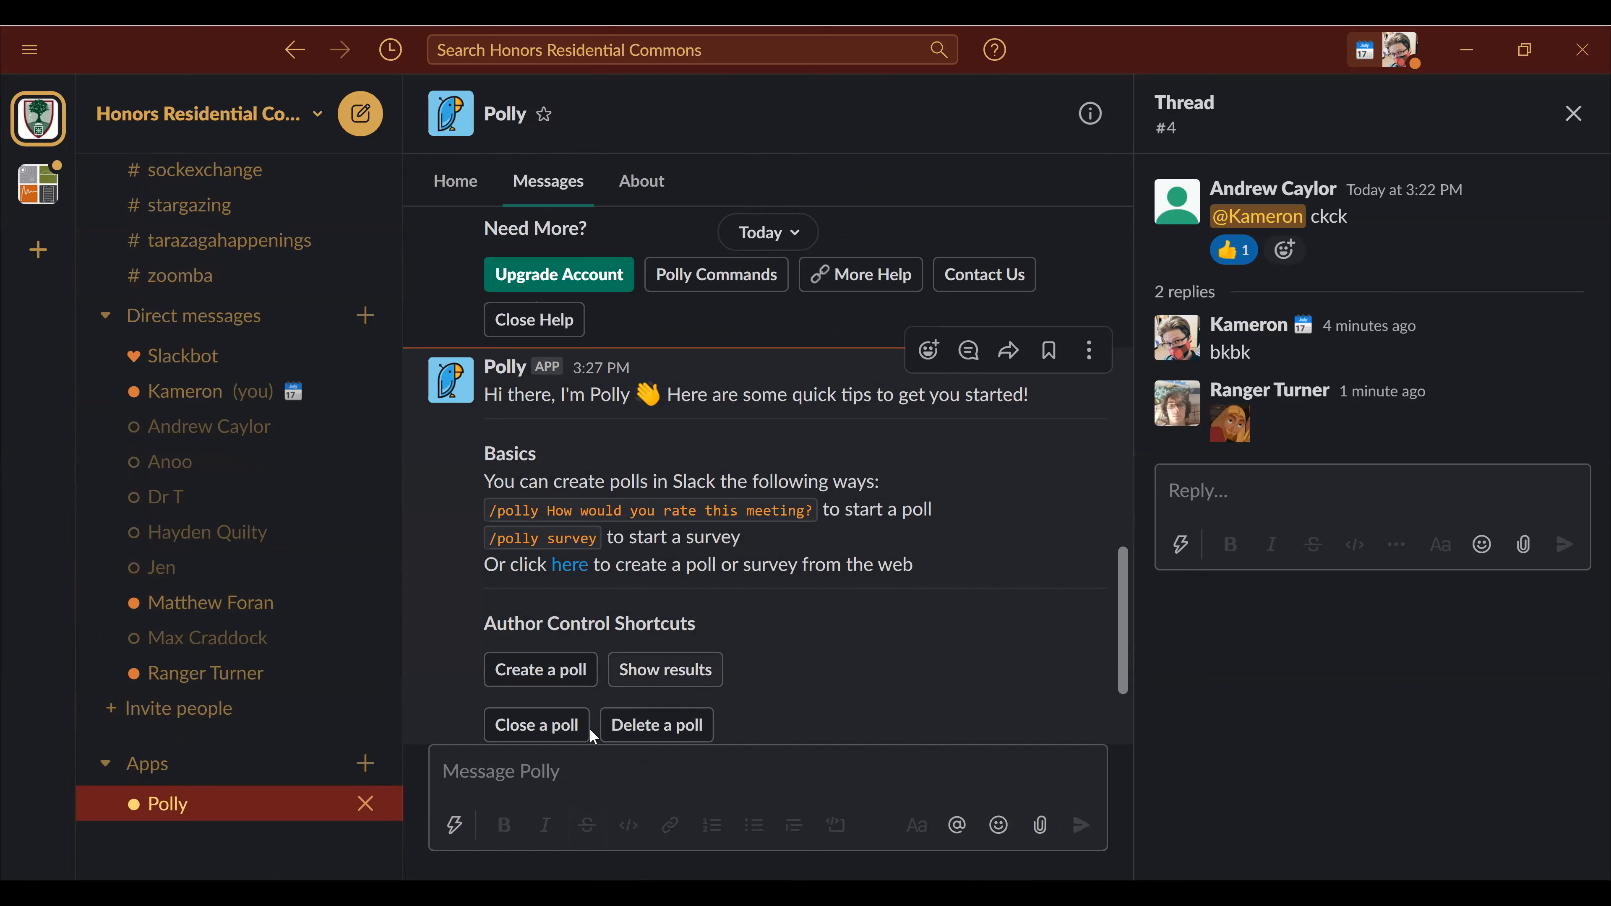
left_click(560, 675)
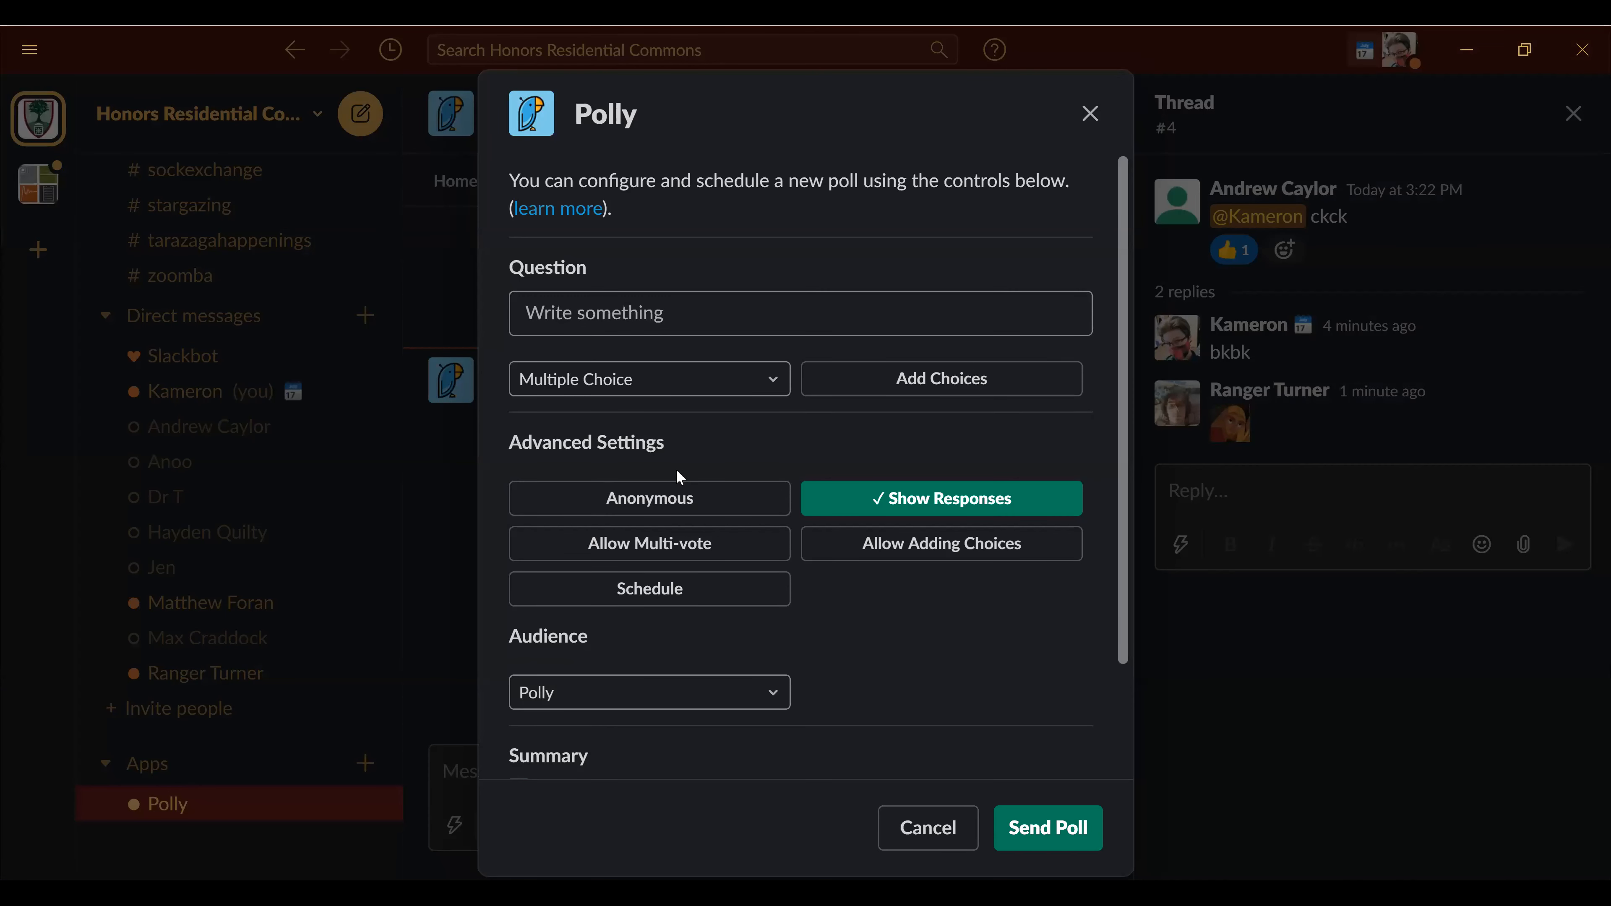
scroll(677, 471, "down", 2)
scroll(708, 698, "down", 2)
scroll(721, 676, "up", 2)
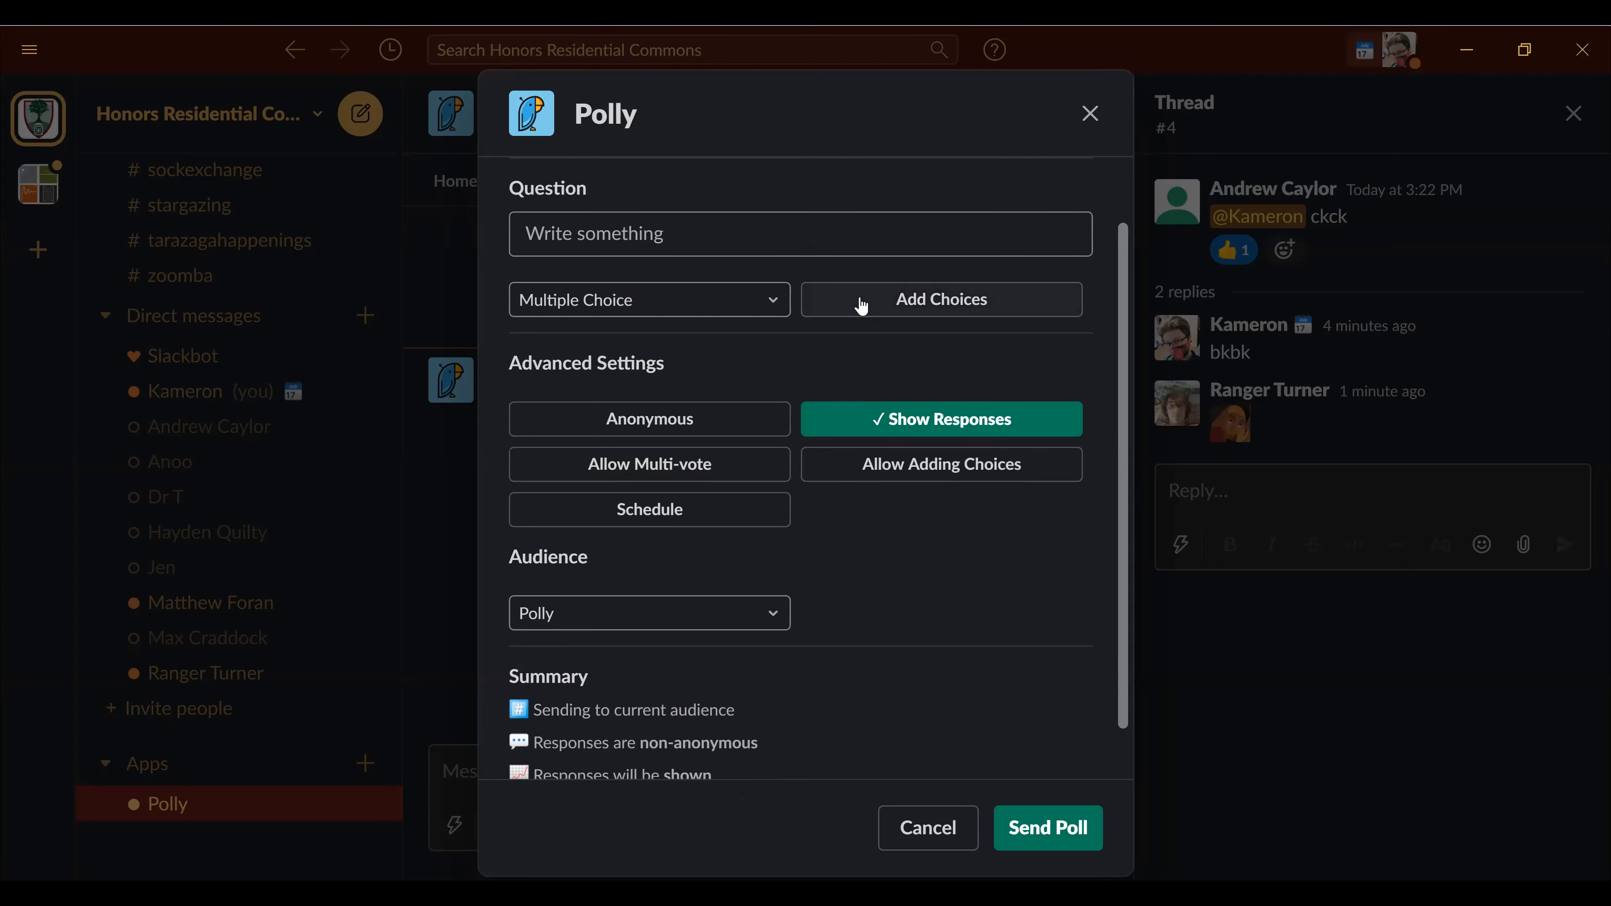
scroll(736, 442, "down", 1)
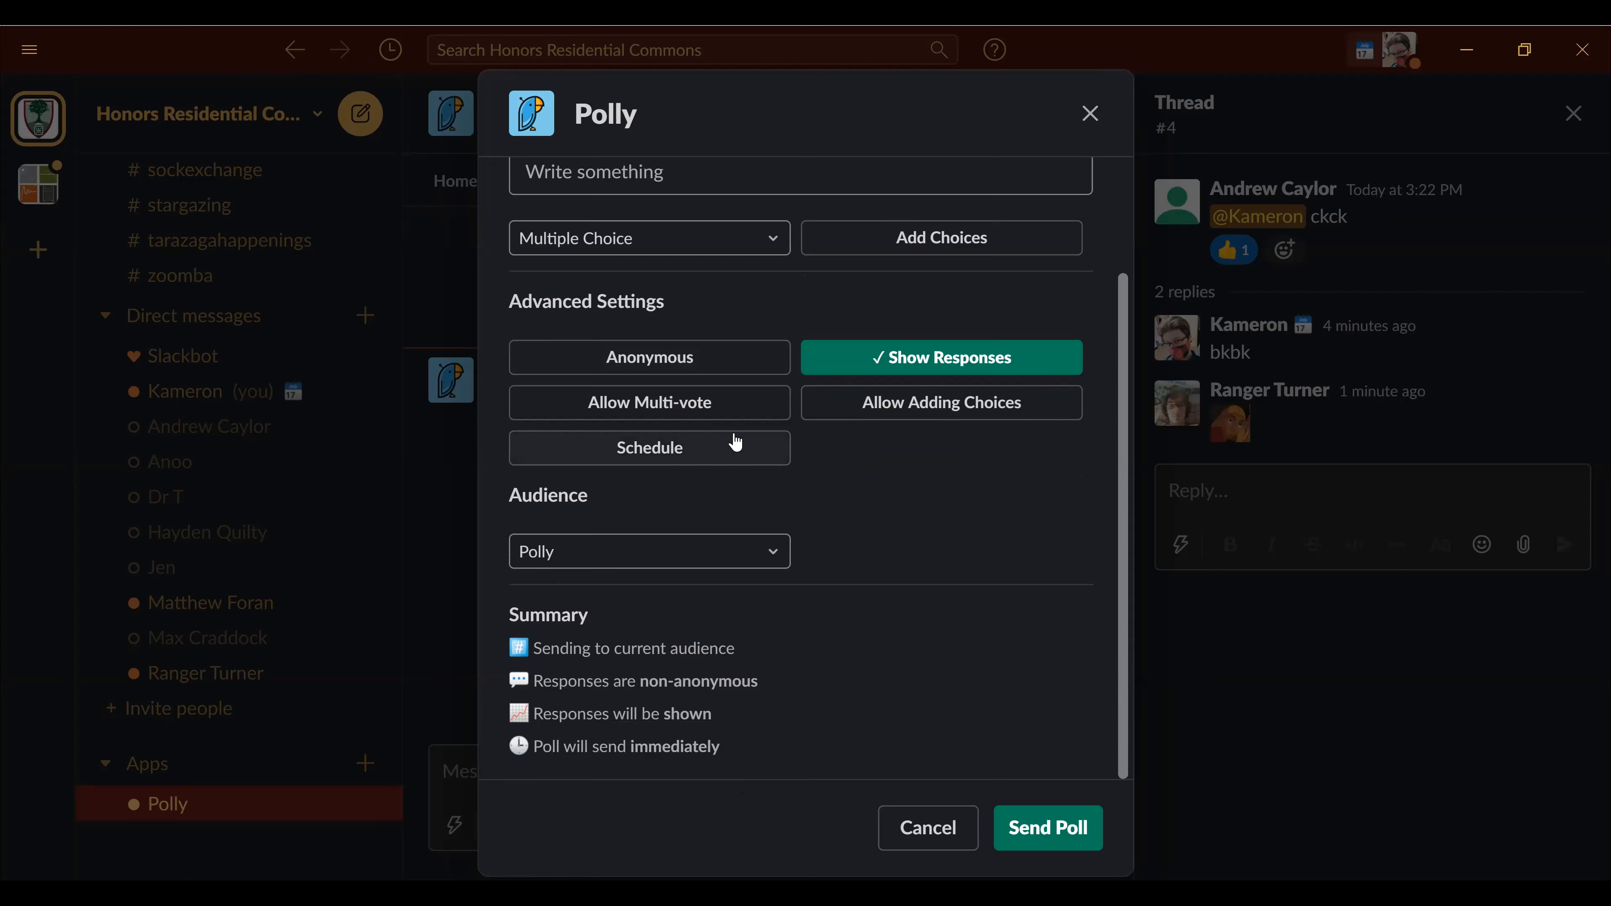
left_click(1088, 114)
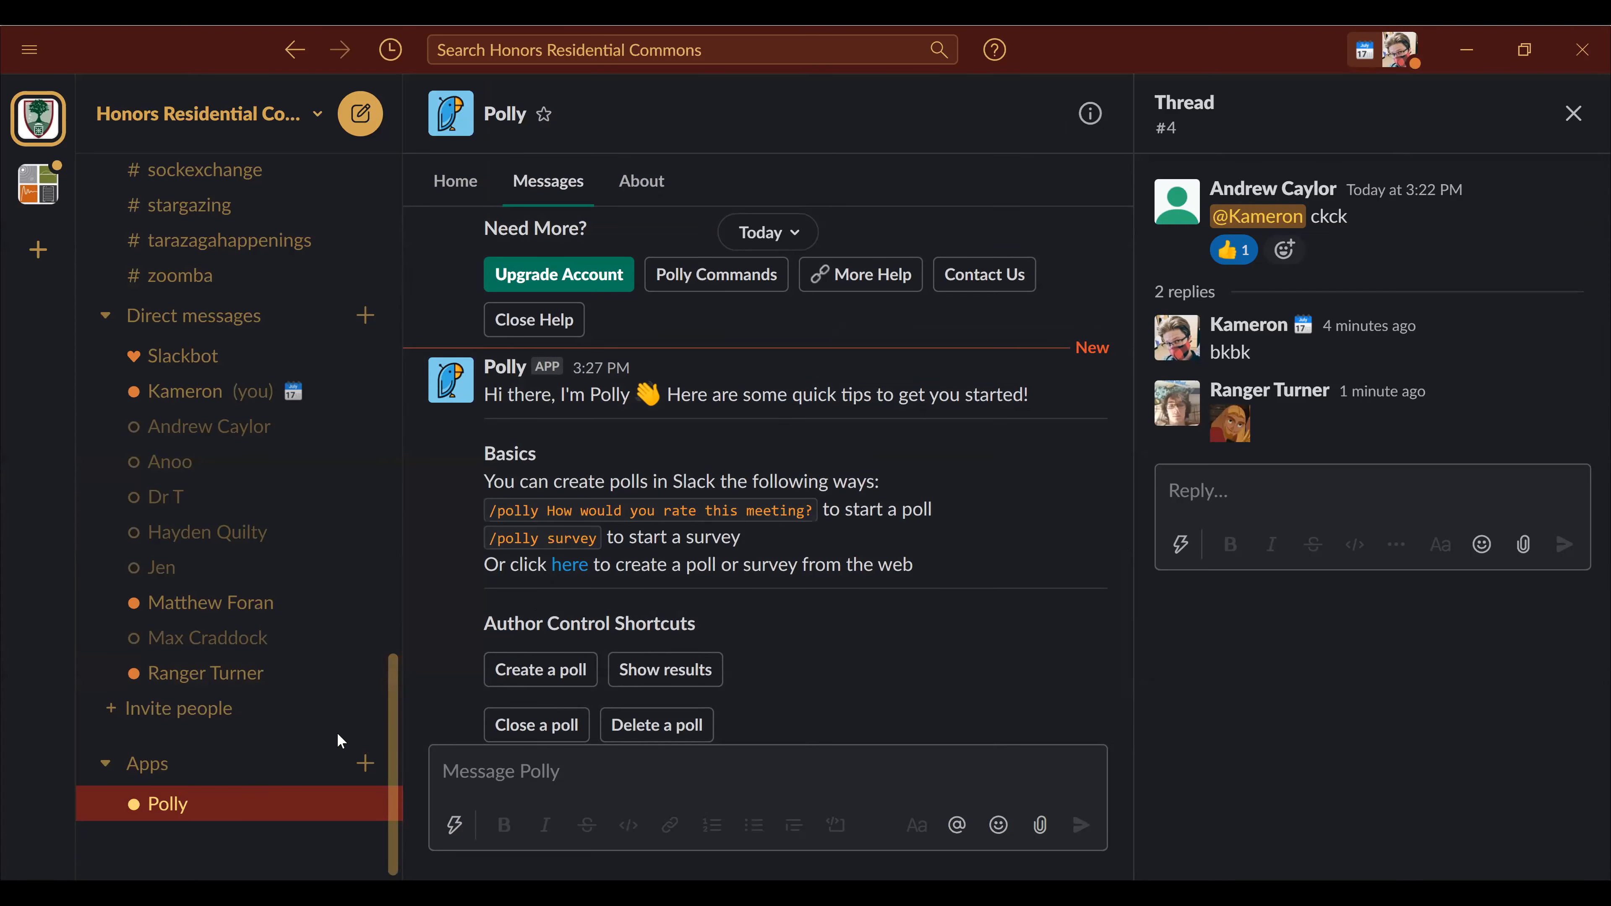
- Browse the list of apps available in the Honors Residential Commons workspace
left_click(364, 765)
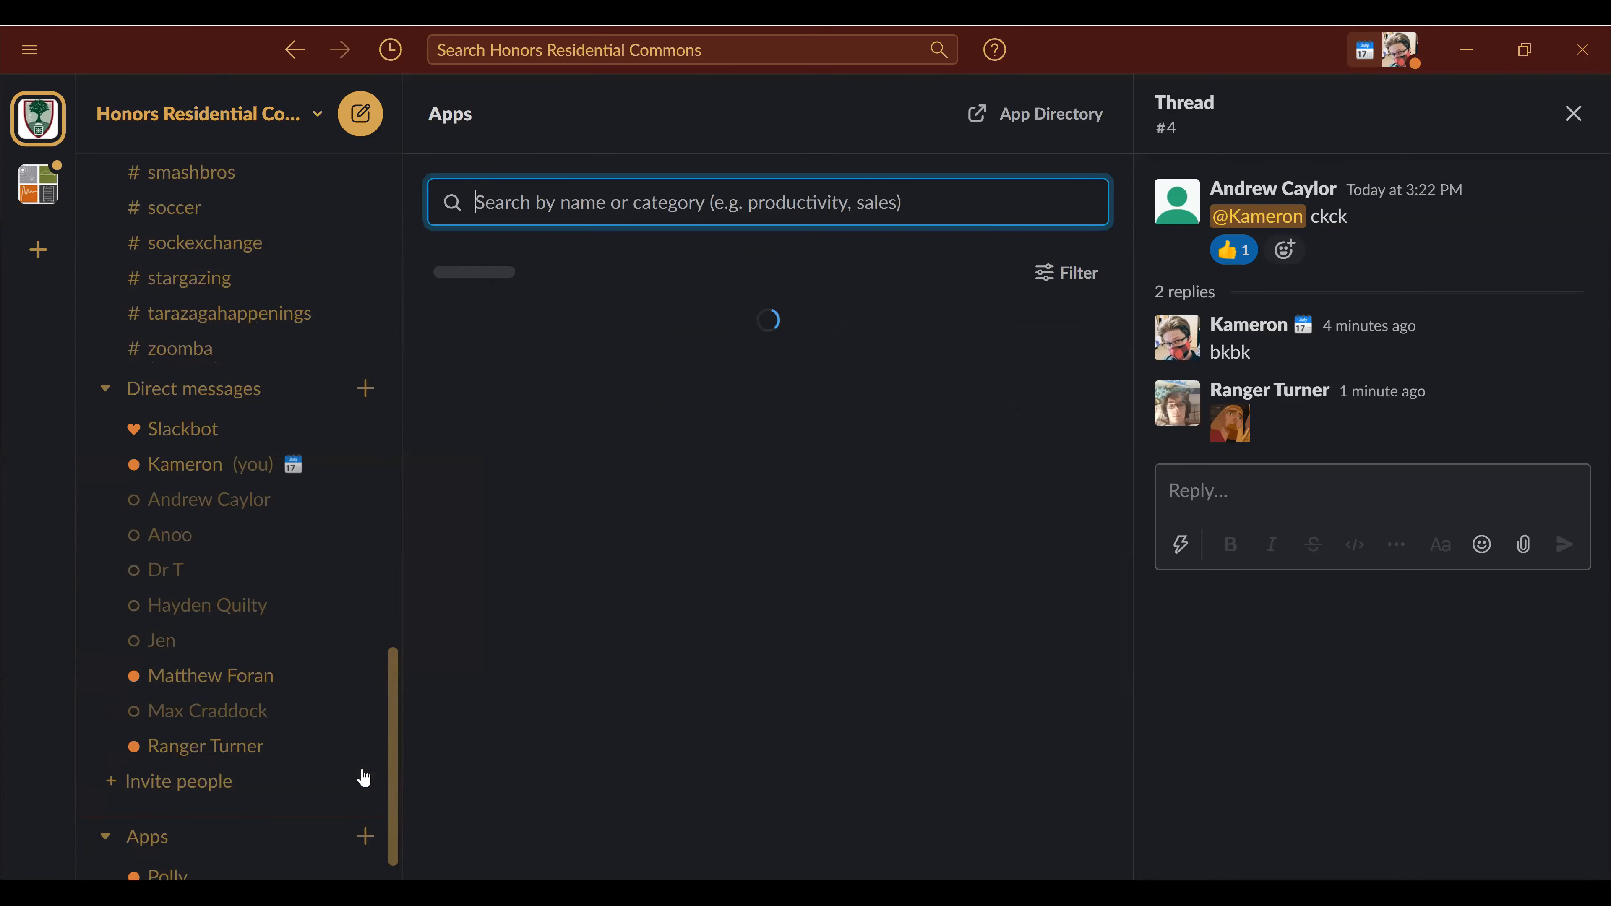
scroll(684, 602, "down", 1)
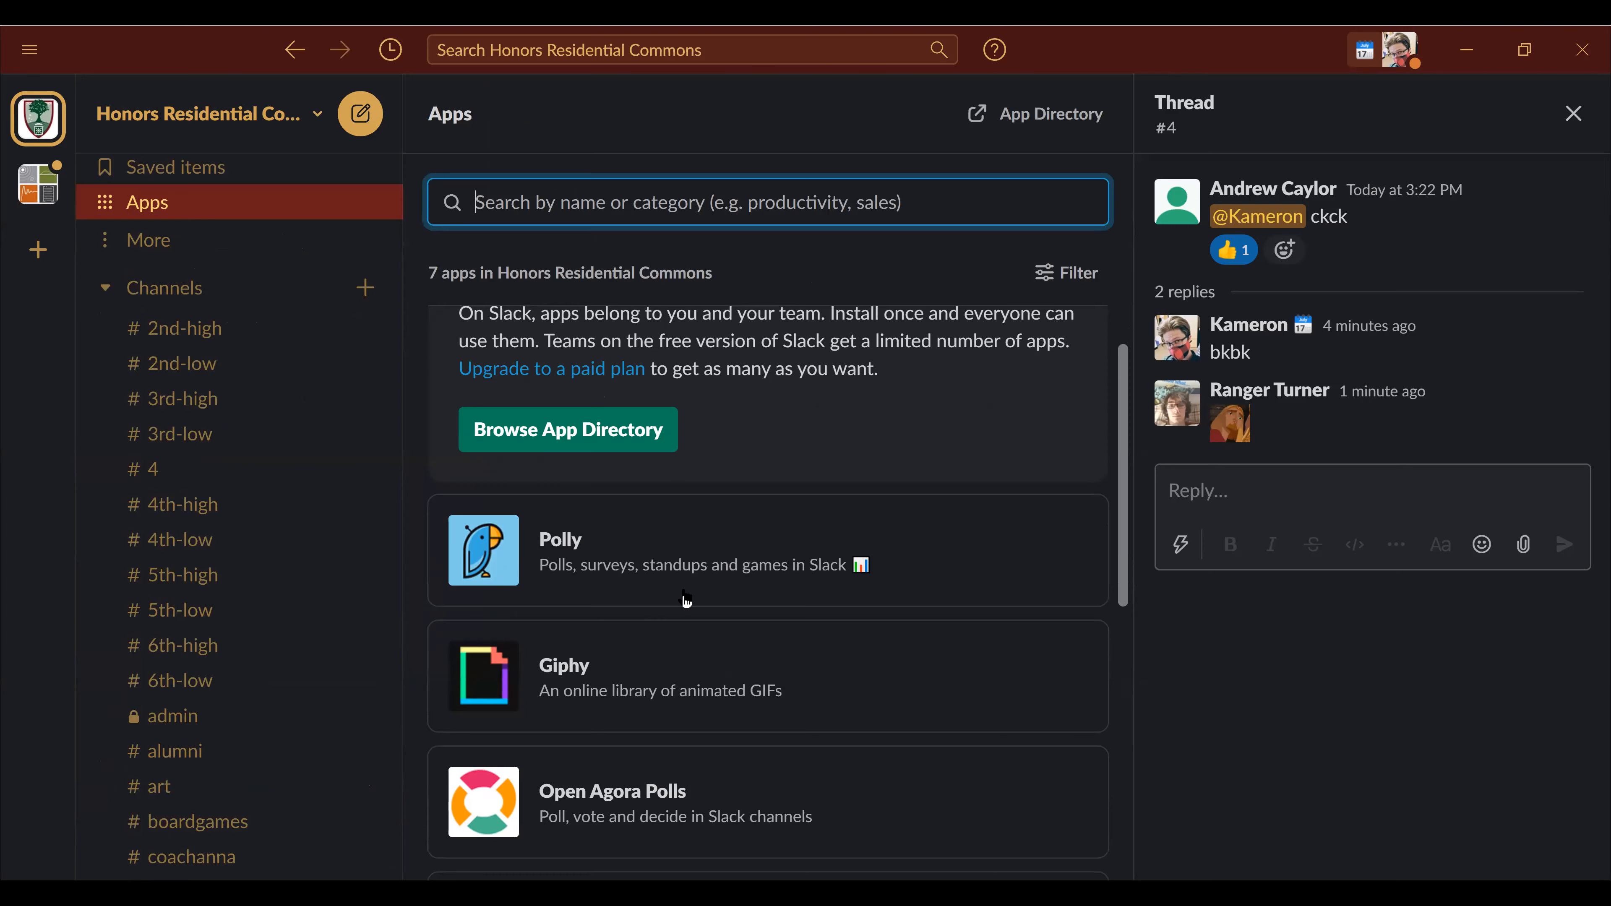
scroll(686, 601, "down", 3)
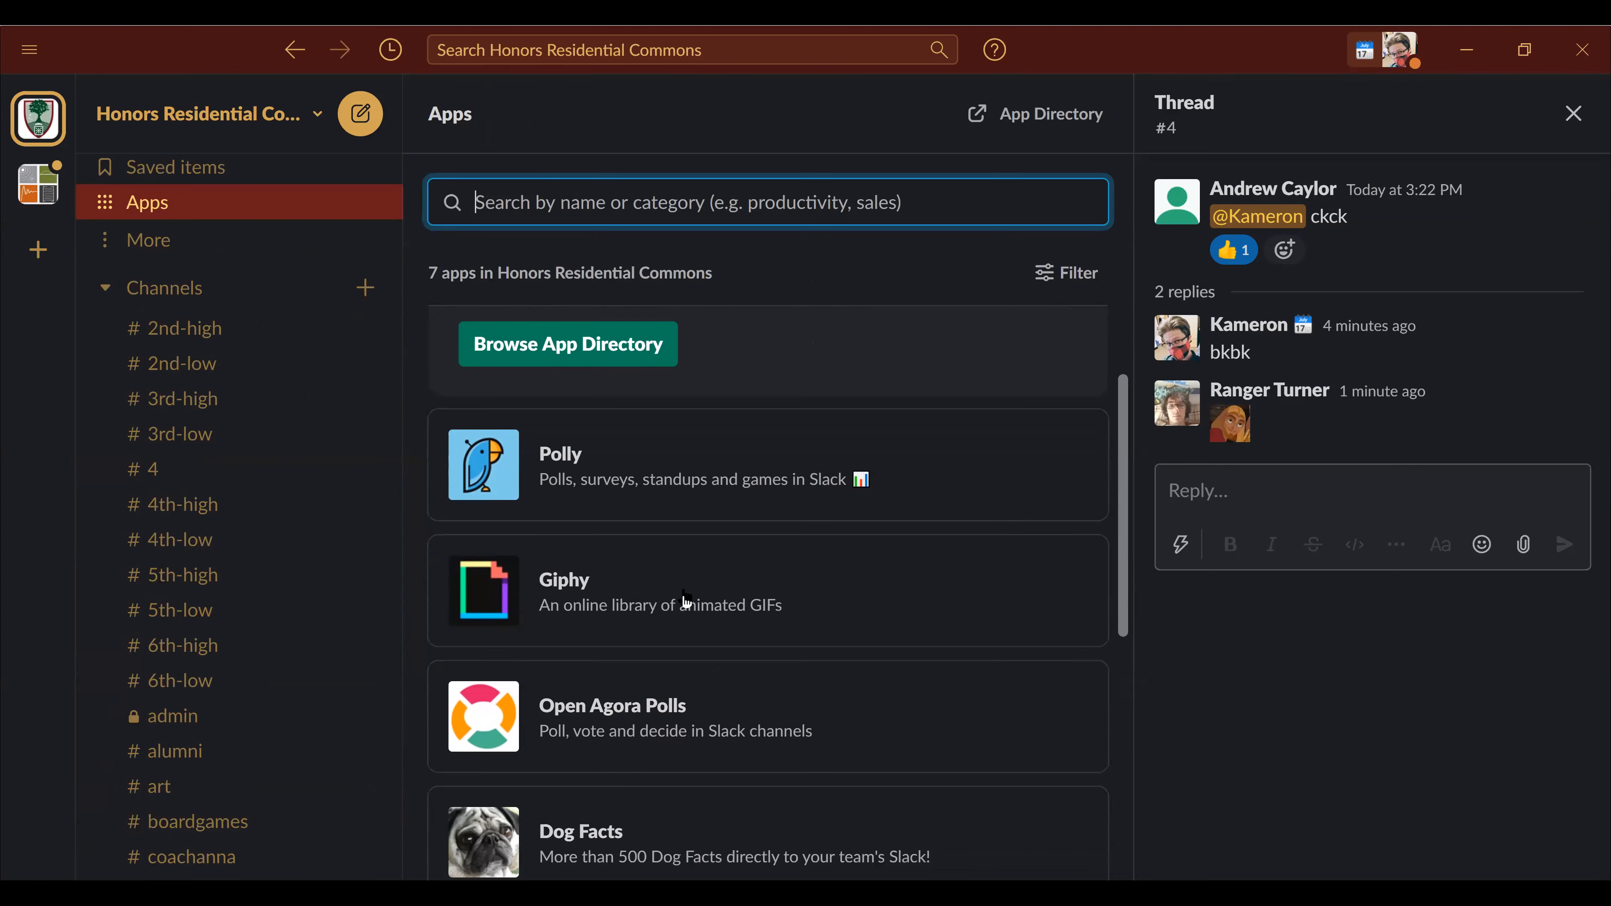
- Examine the remaining workspace apps, from Polly and Giphy to Greg the freshman, and the pre-approved Notion app
scroll(686, 600, "down", 6)
scroll(686, 600, "down", 3)
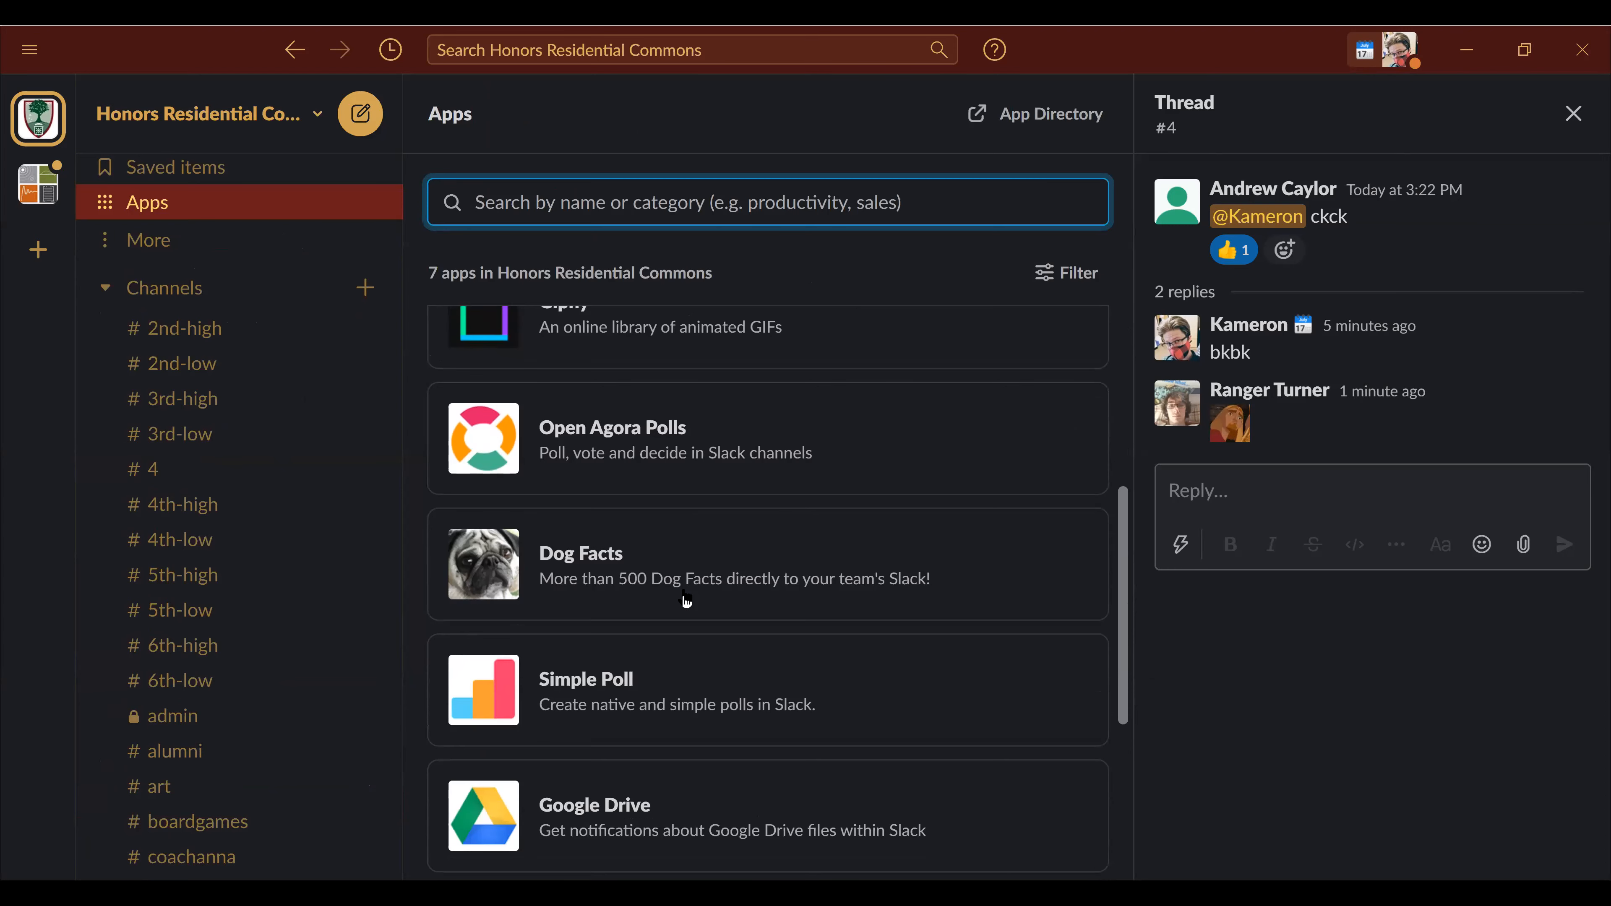
scroll(686, 600, "down", 4)
scroll(686, 601, "down", 6)
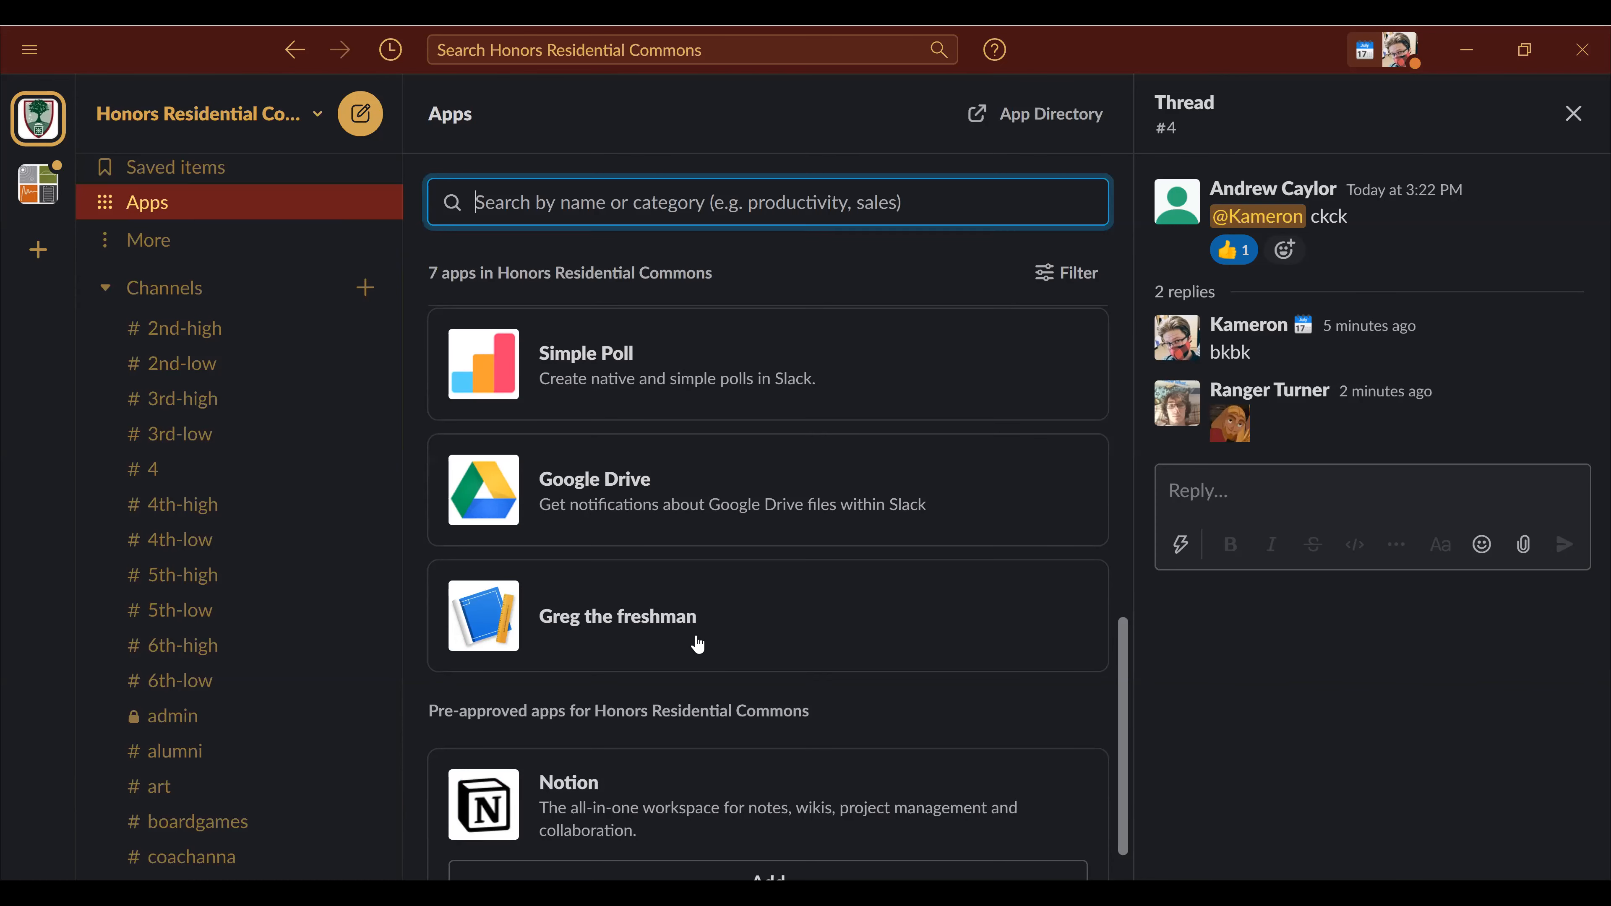
scroll(698, 644, "down", 1)
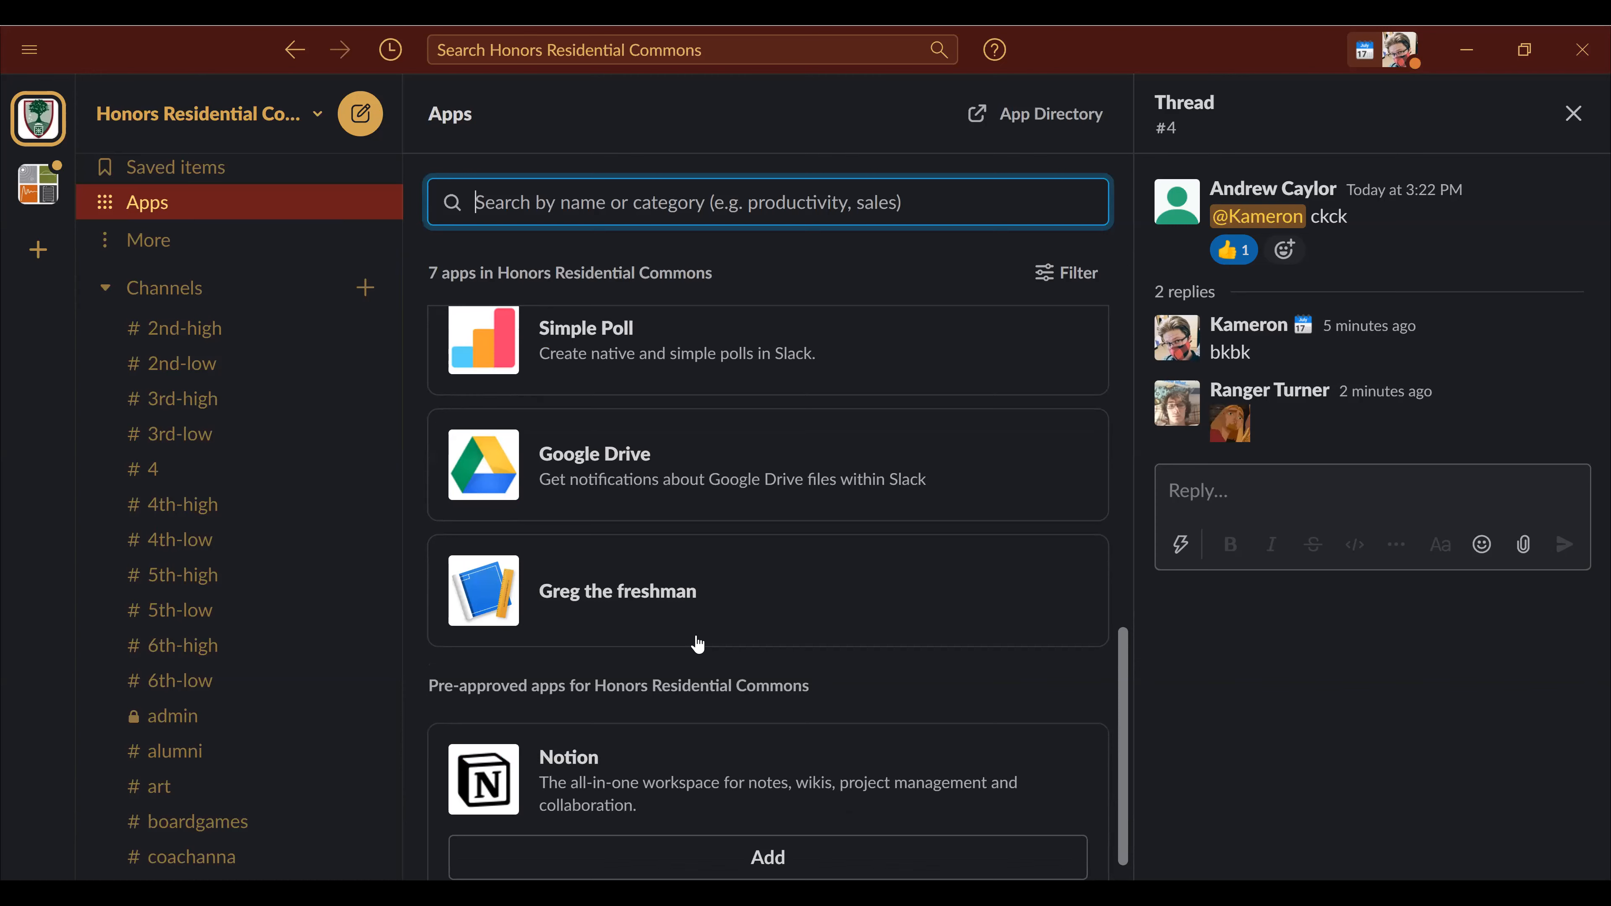
scroll(699, 644, "down", 1)
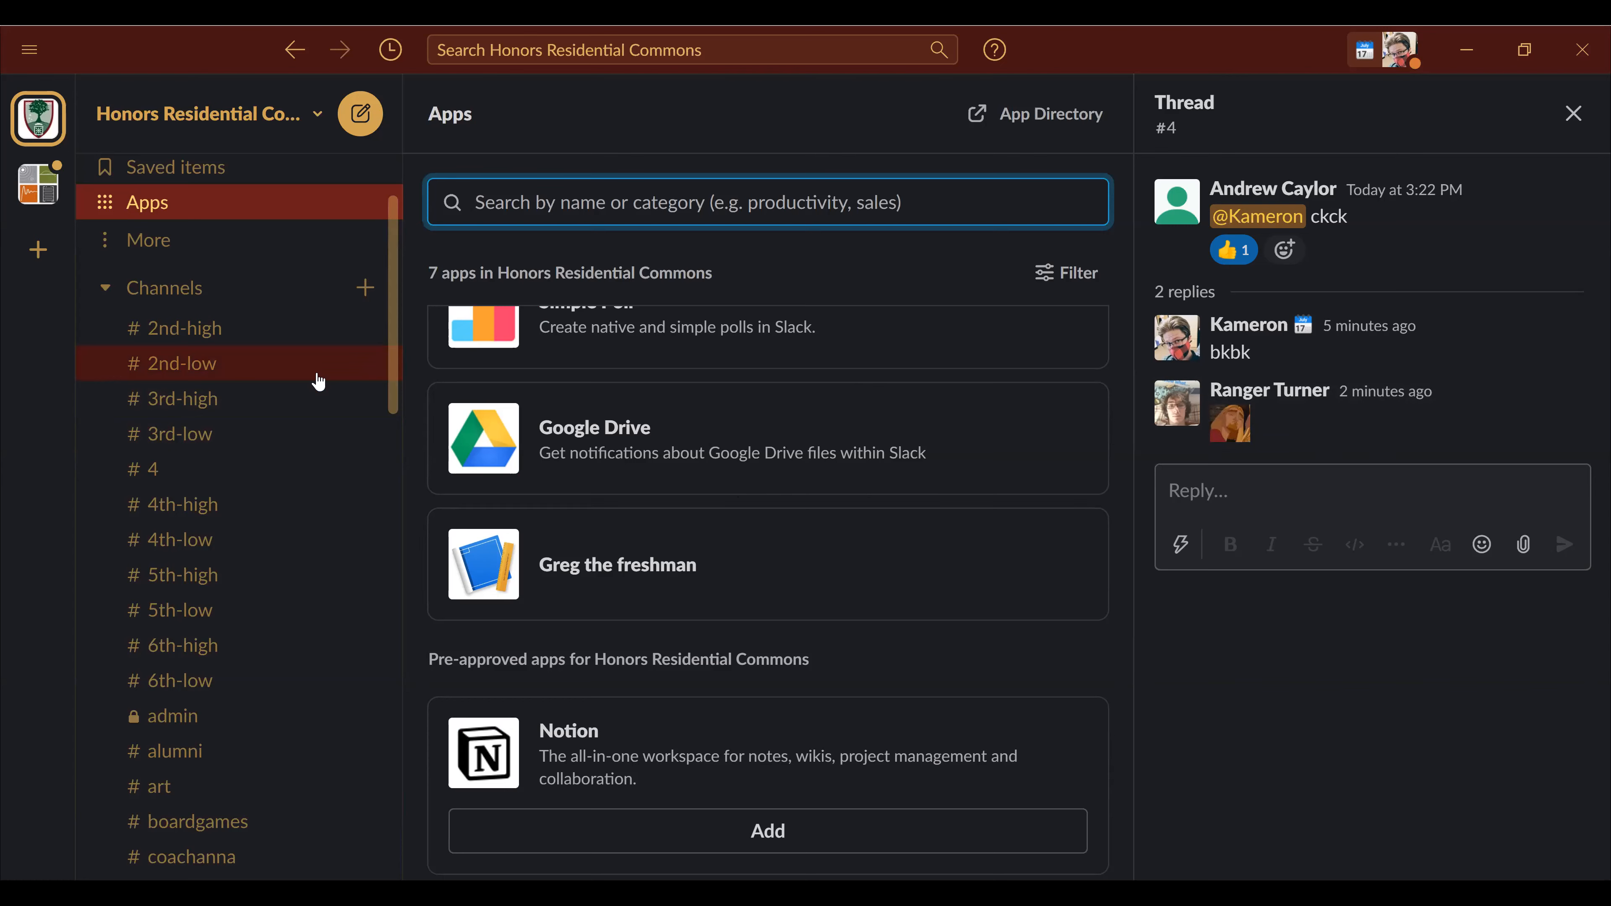
scroll(319, 381, "up", 3)
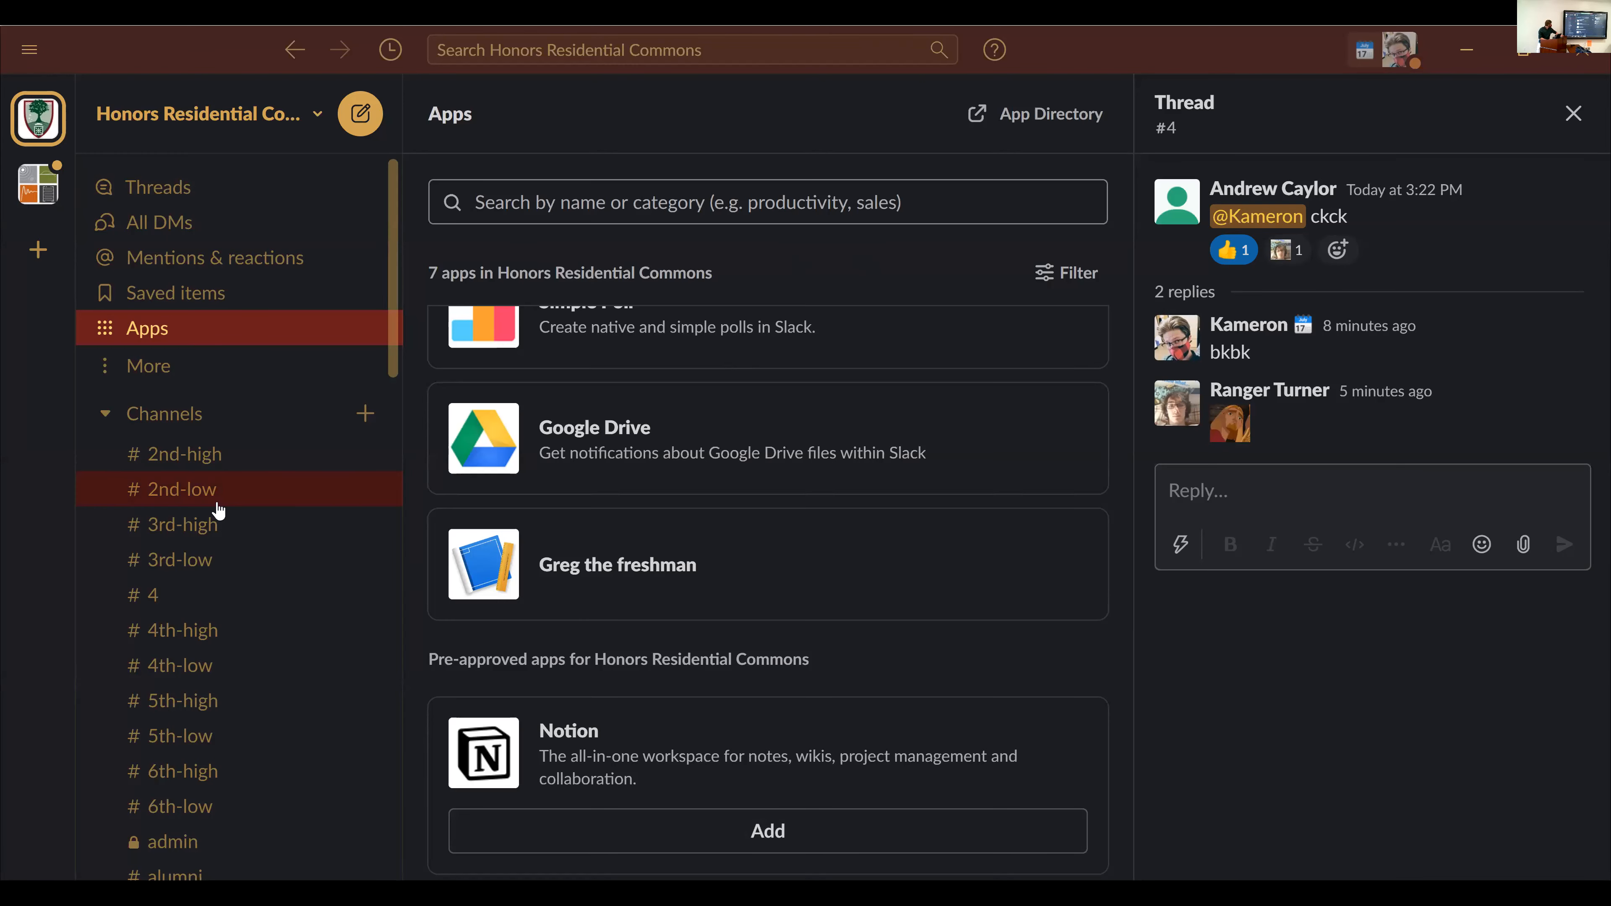
scroll(219, 511, "down", 12)
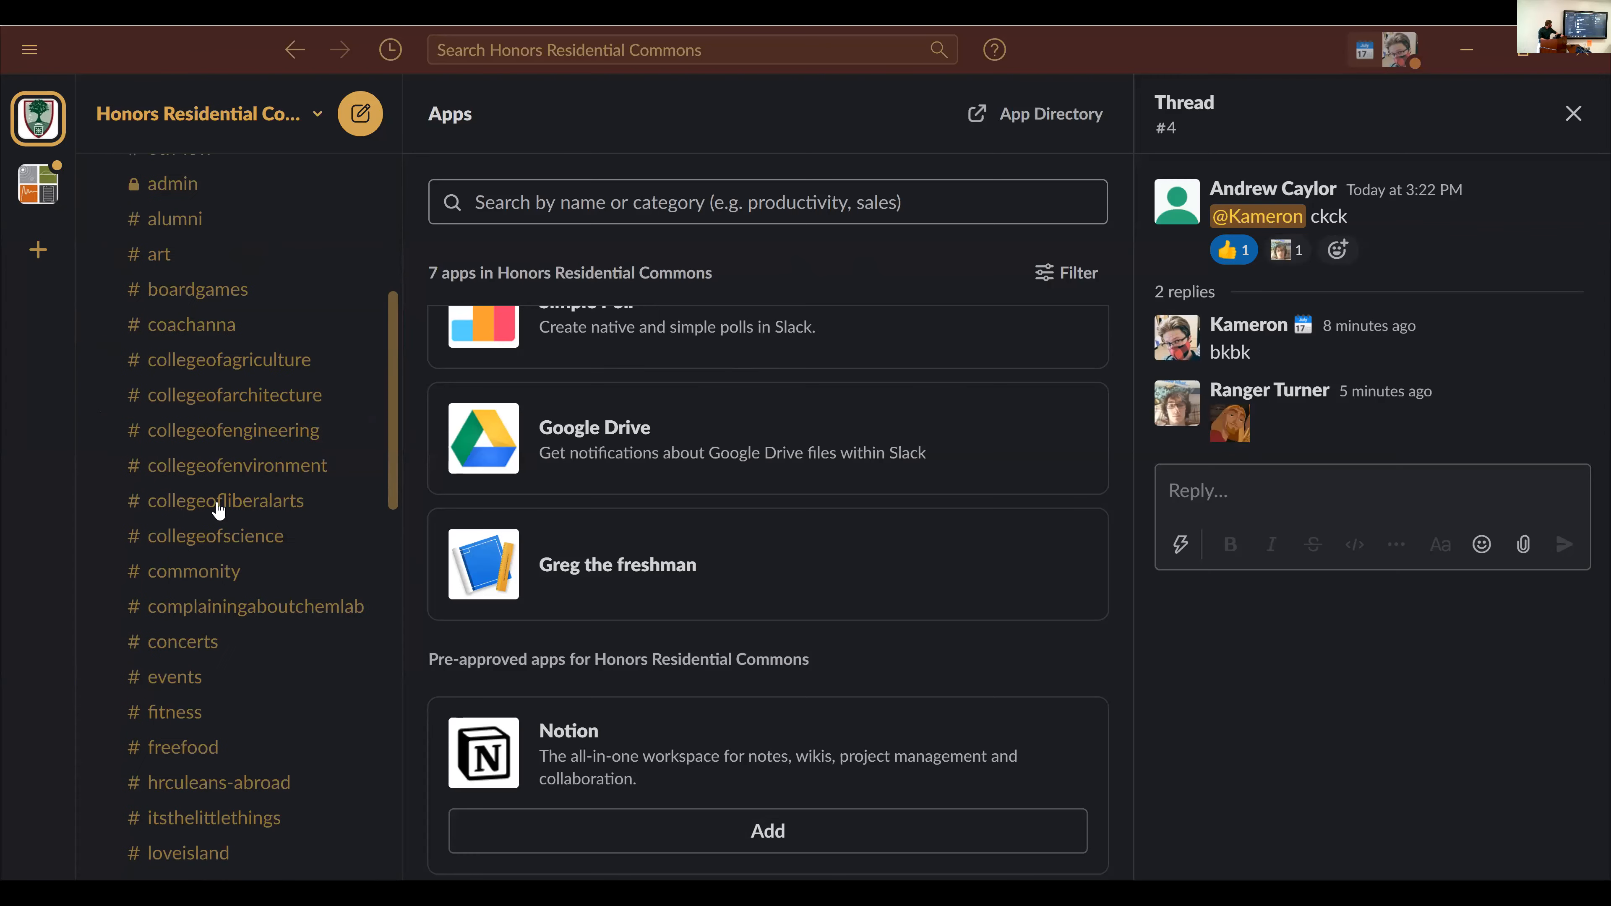
scroll(219, 511, "down", 12)
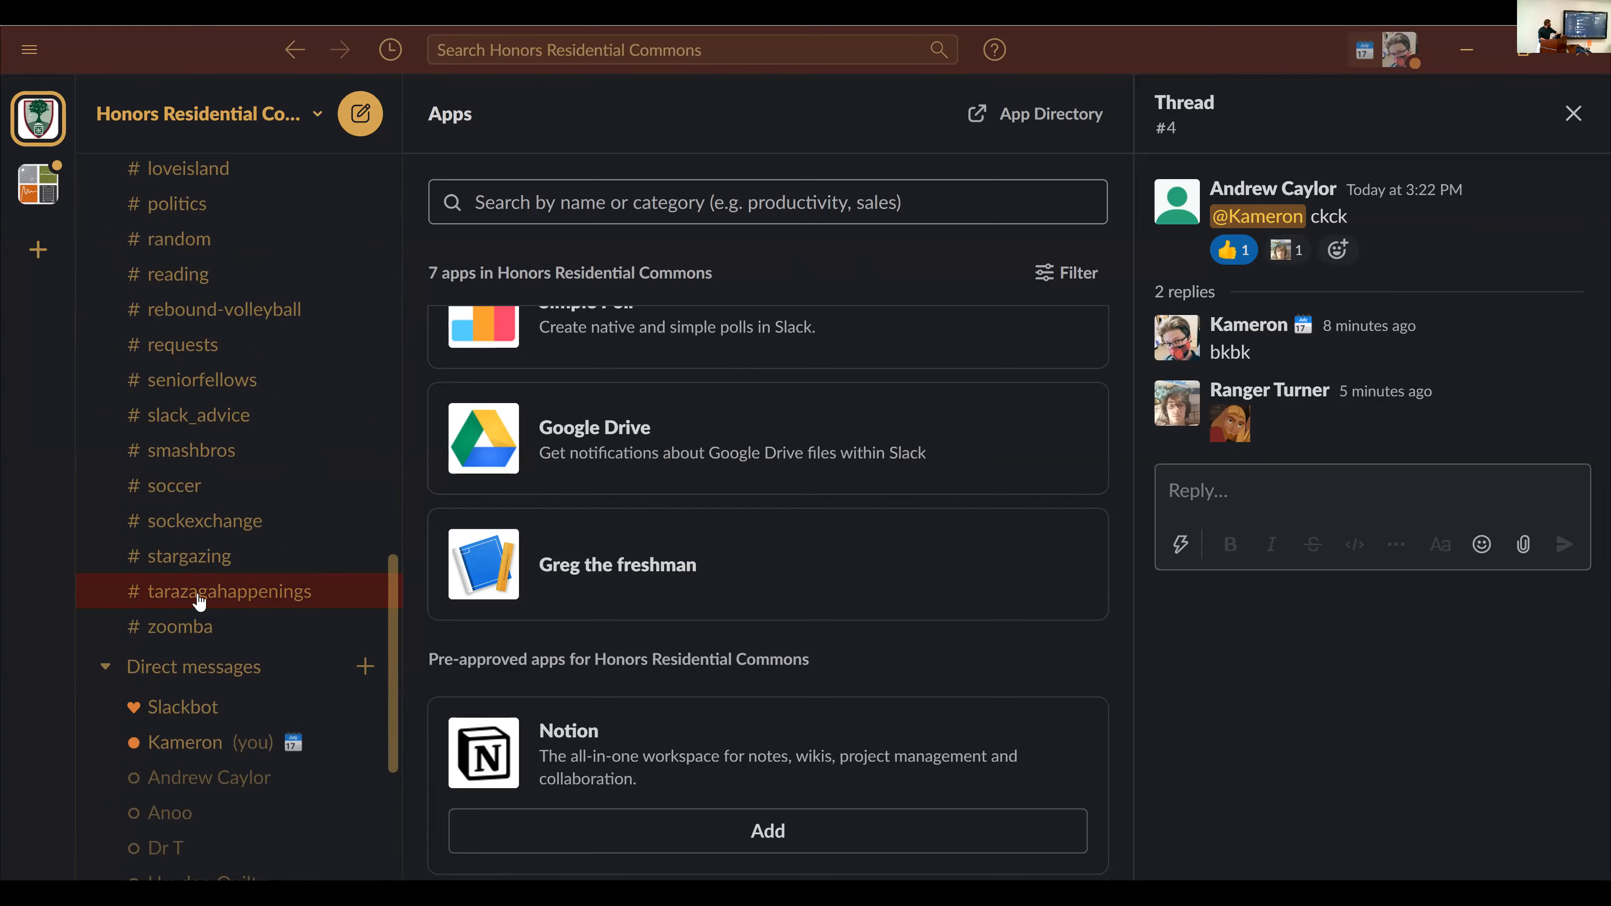
left_click(199, 602)
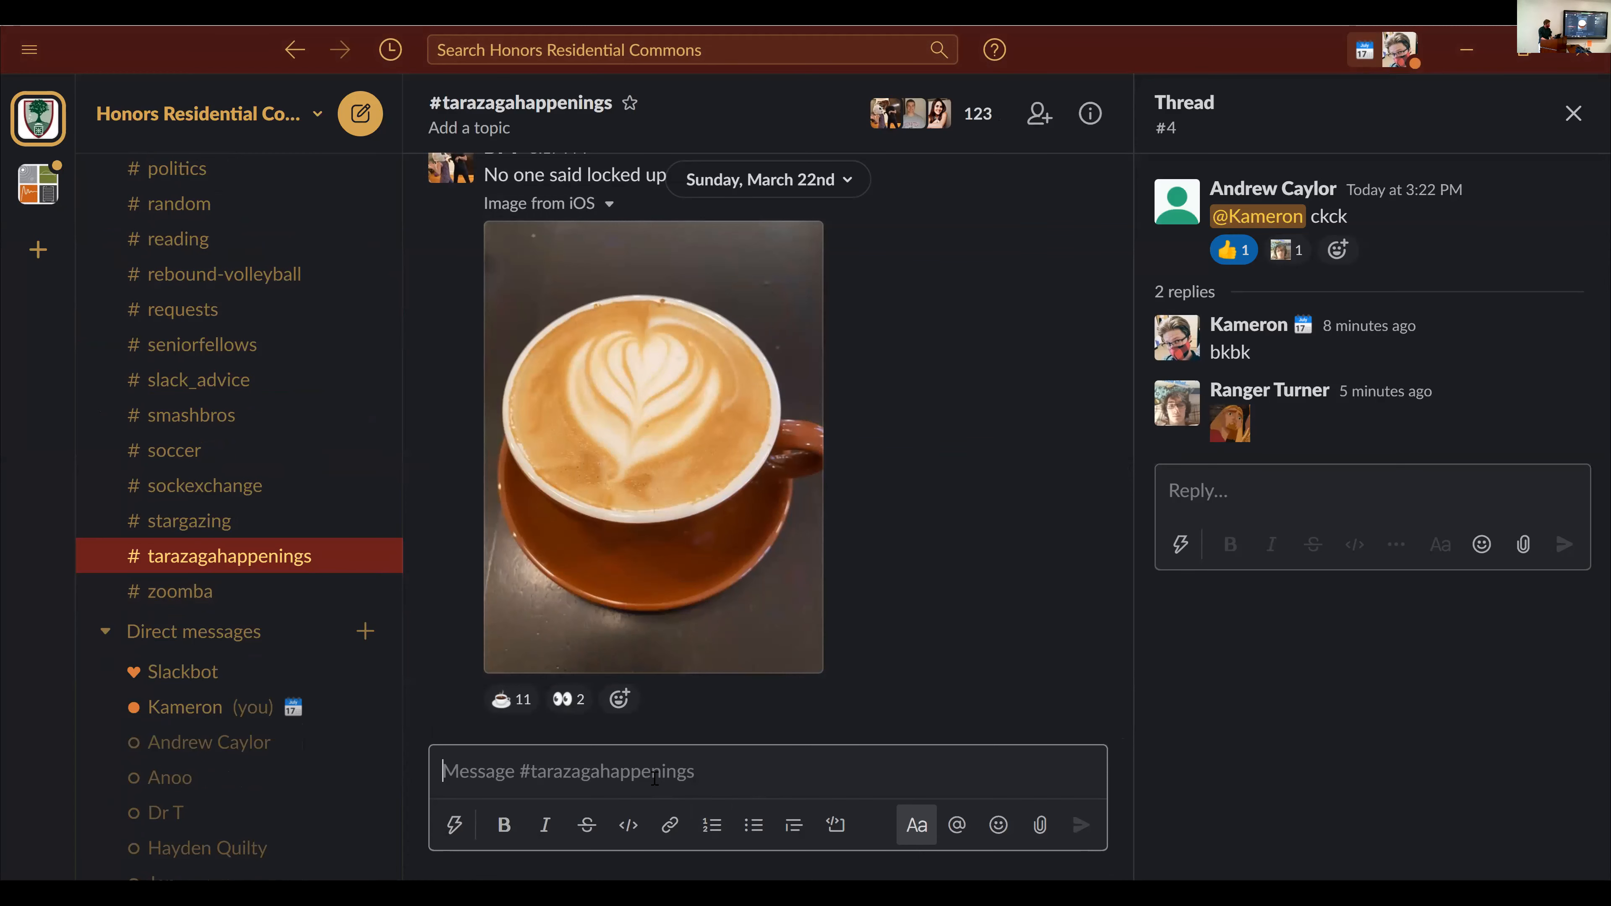
type("@")
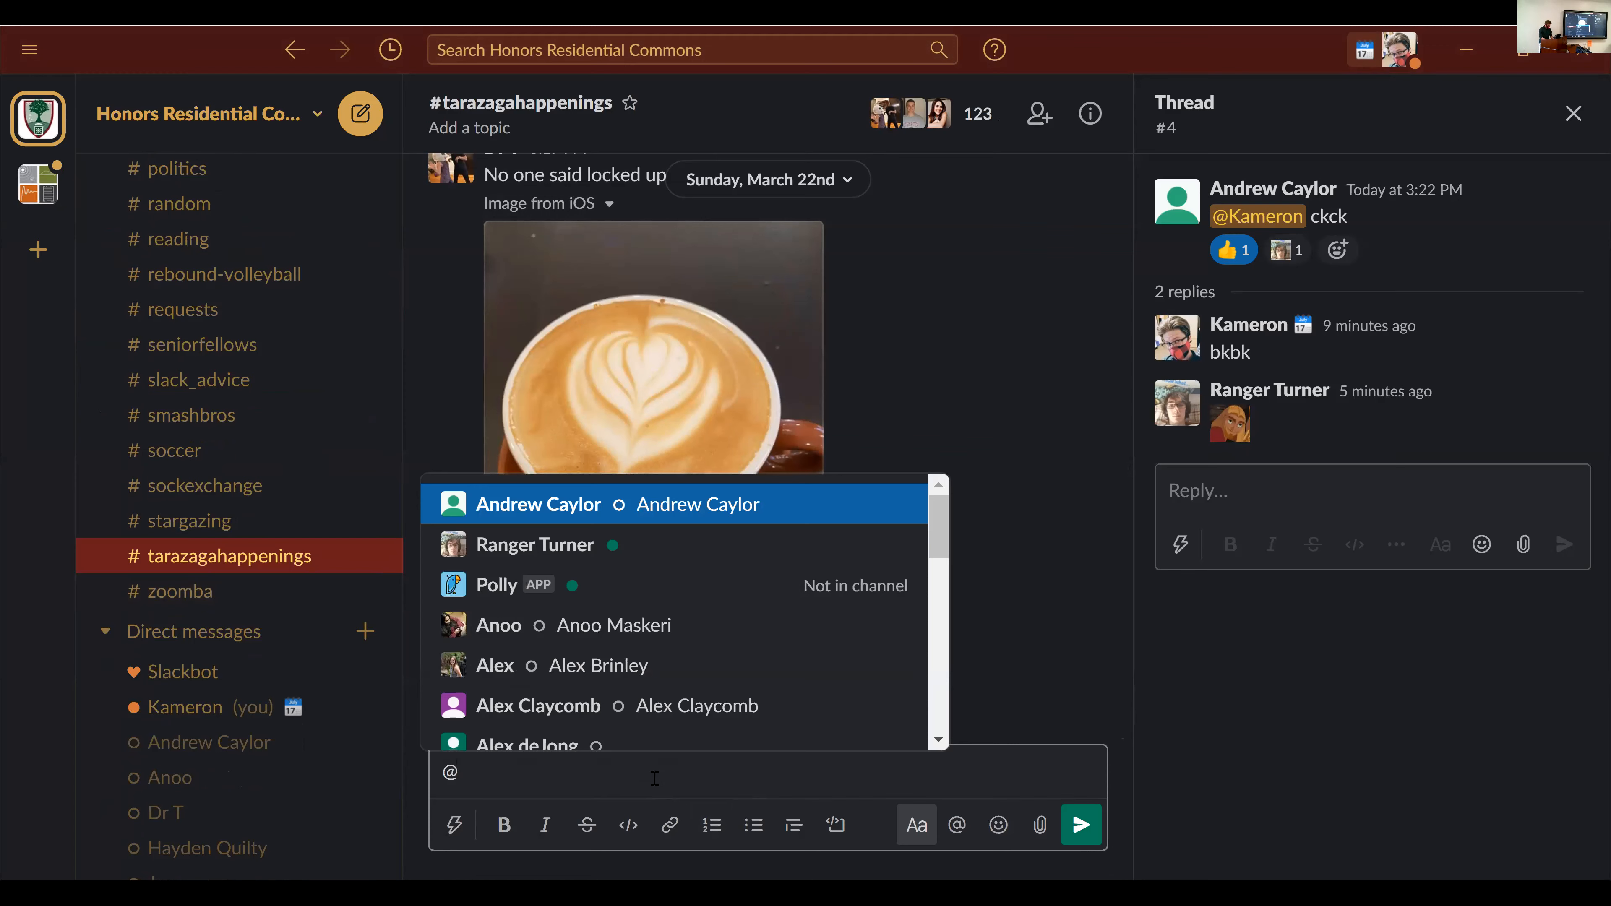
type("channel")
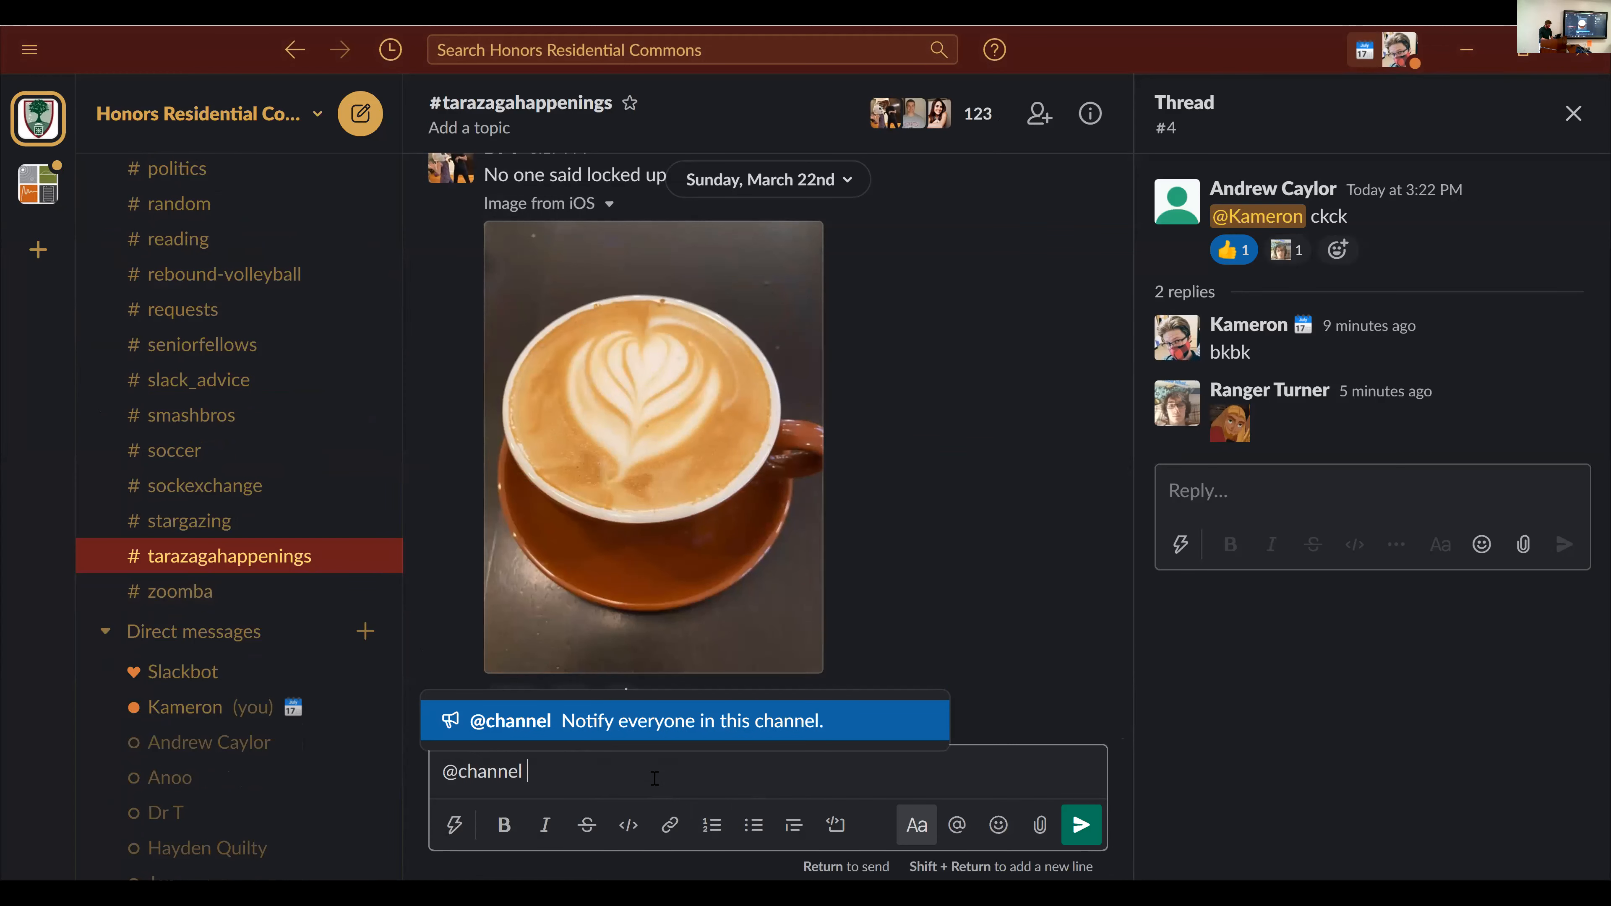
type(" Dr. T spot")
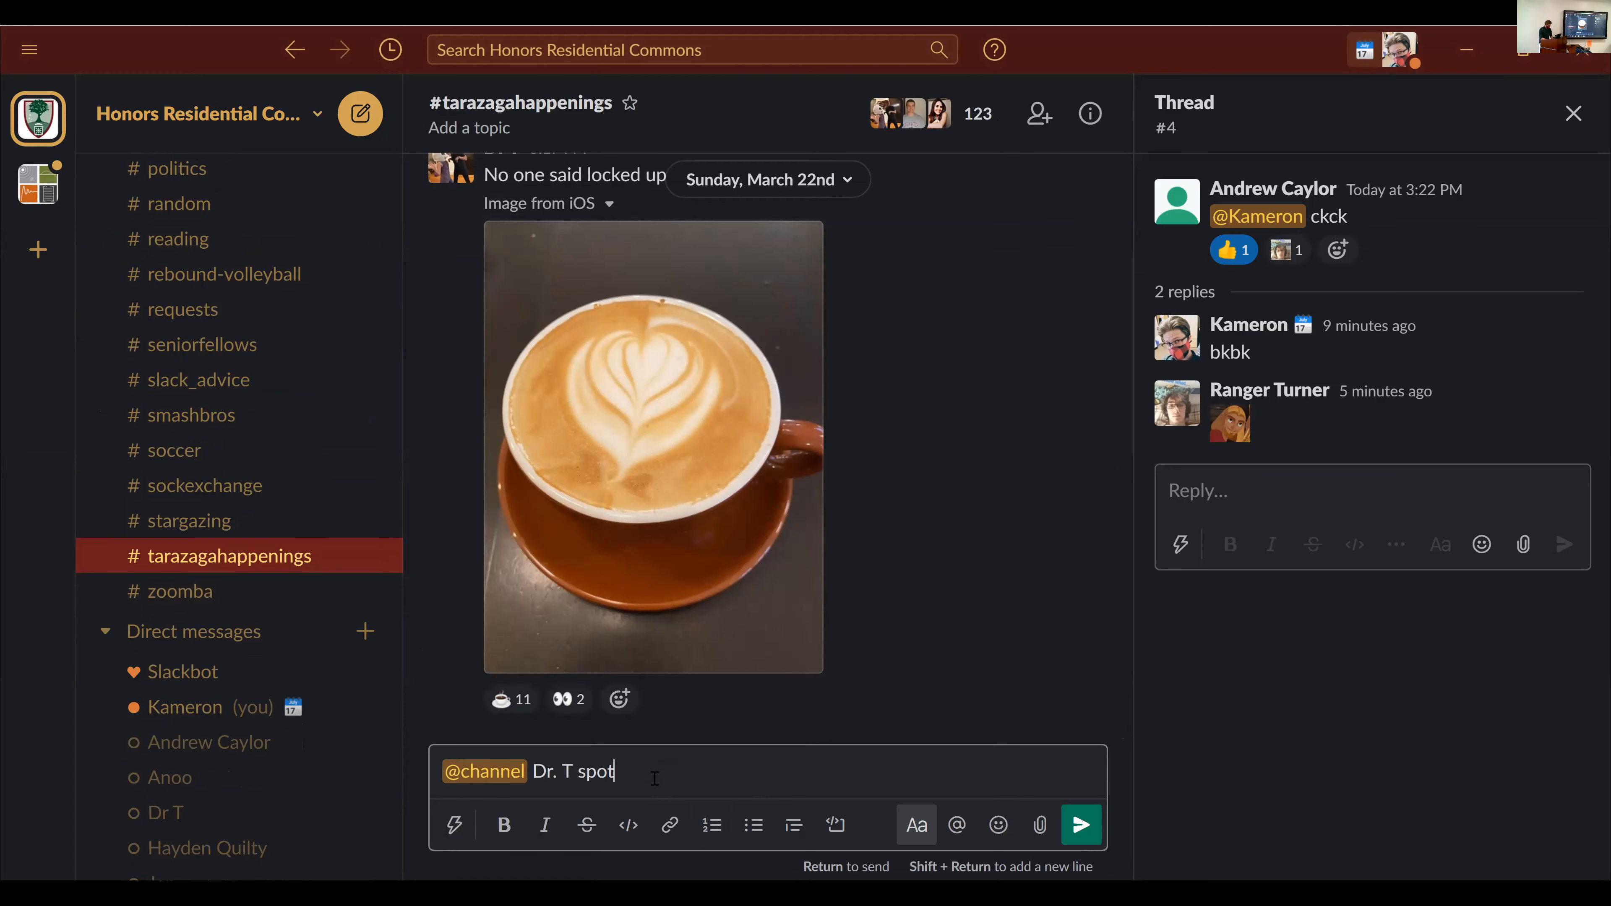
type("ted on Drill")
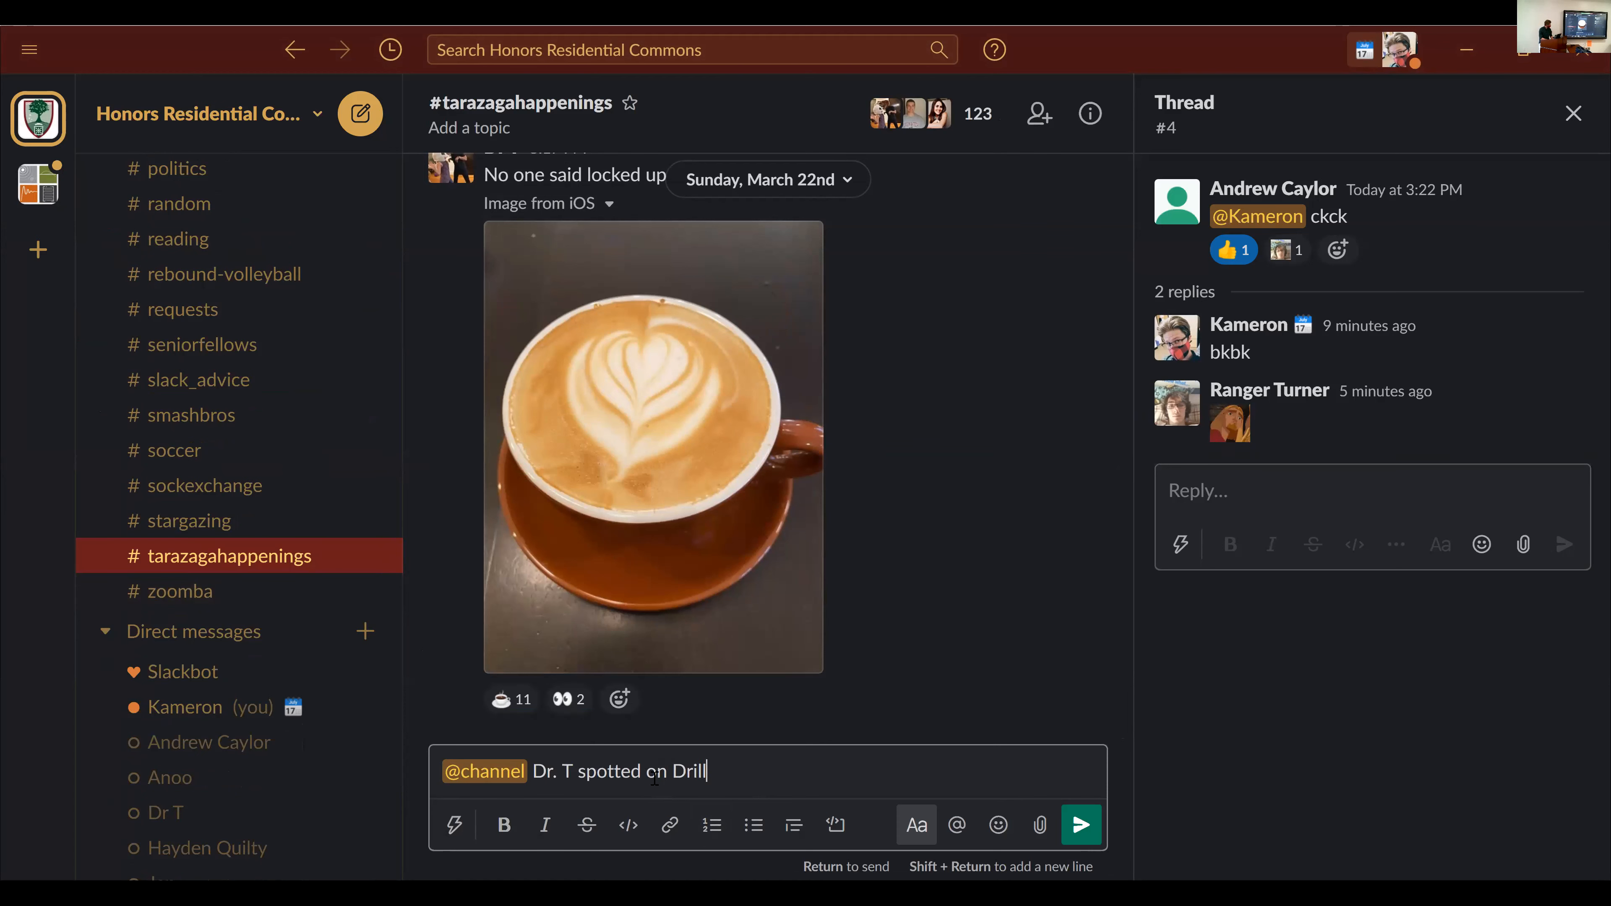
type(" Field")
key("Return")
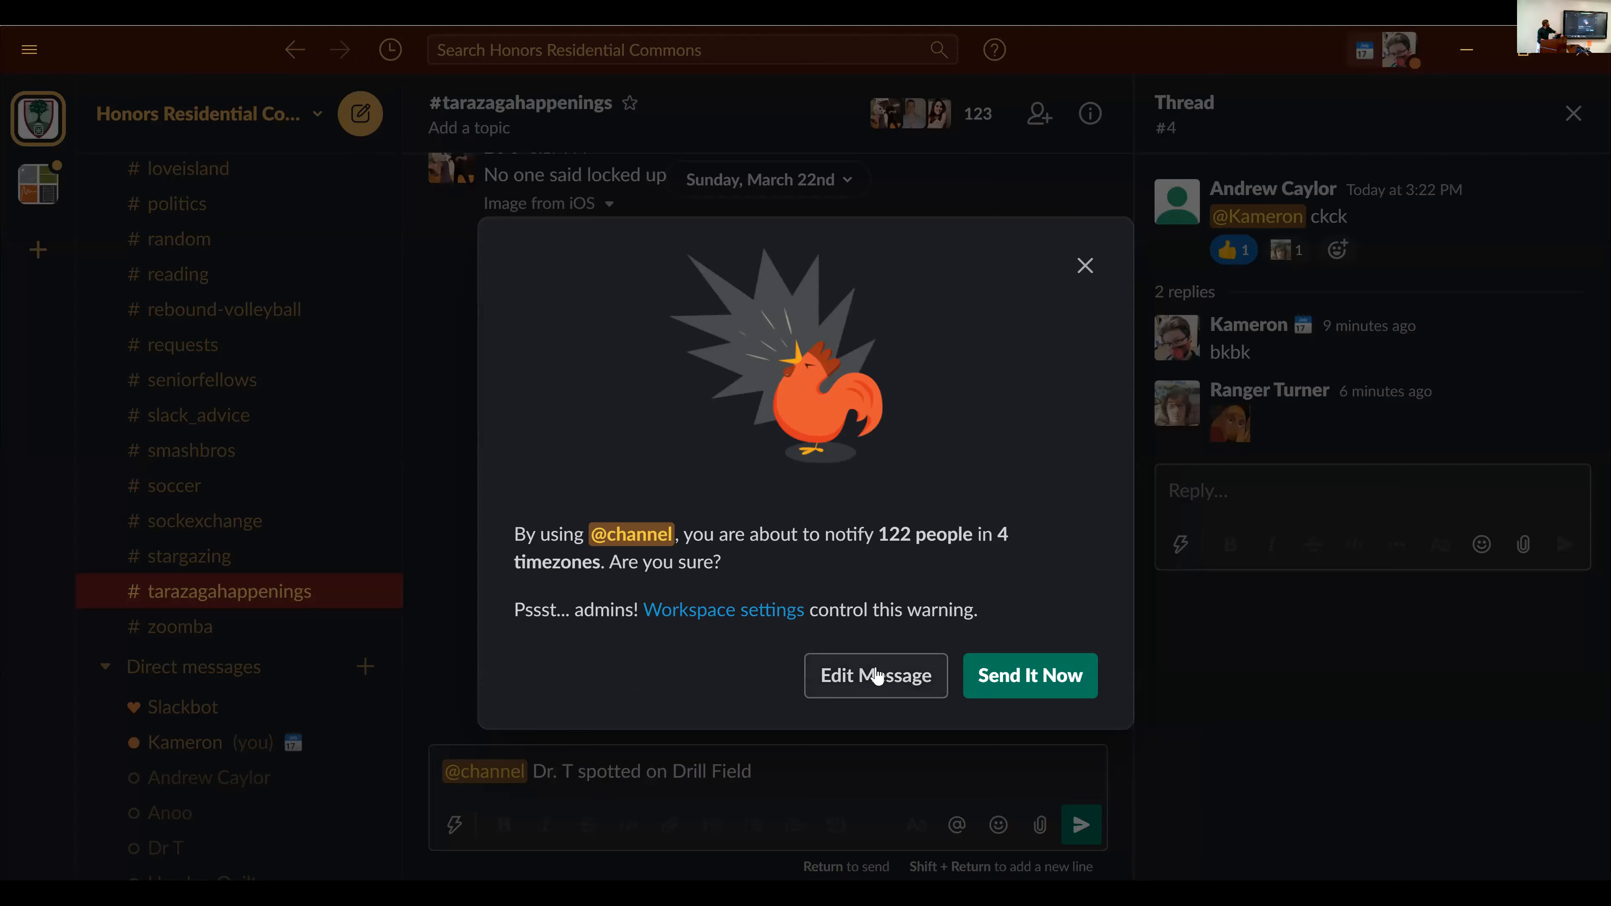
key("Escape")
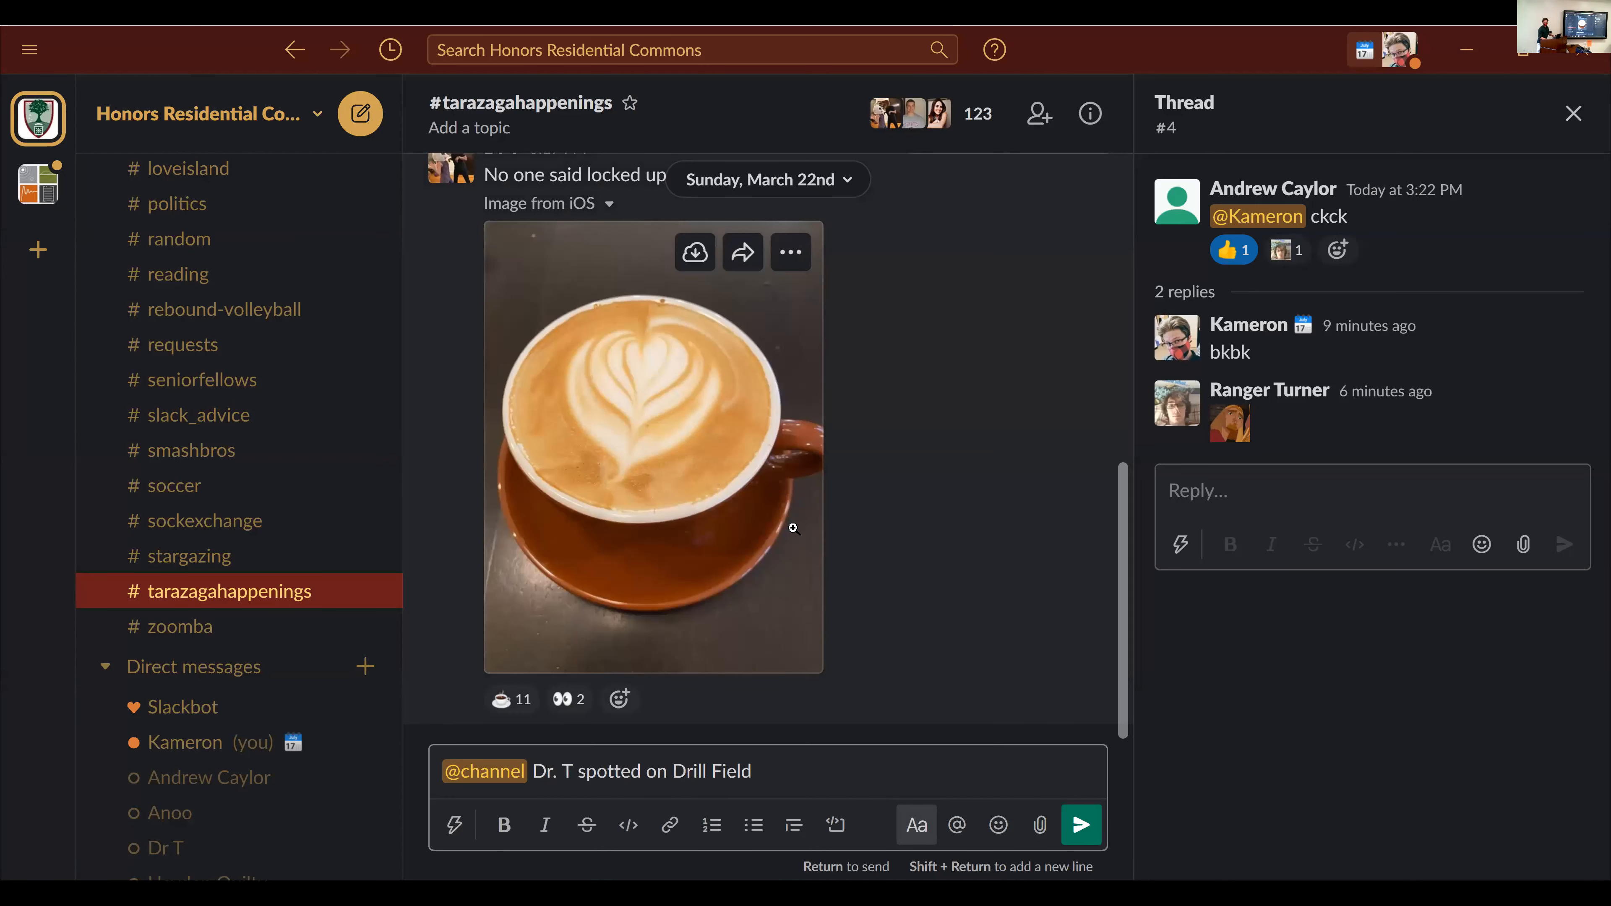
key("BackSpace")
key("BackSpace")
key("BackSpace")
key("BackSpace")
key("BackSpace")
key("BackSpace")
key("BackSpace")
key("BackSpace")
key("BackSpace")
key("BackSpace")
key("BackSpace")
key("BackSpace")
key("BackSpace")
key("BackSpace")
key("BackSpace")
key("BackSpace")
key("BackSpace")
key("BackSpace")
key("BackSpace")
key("BackSpace")
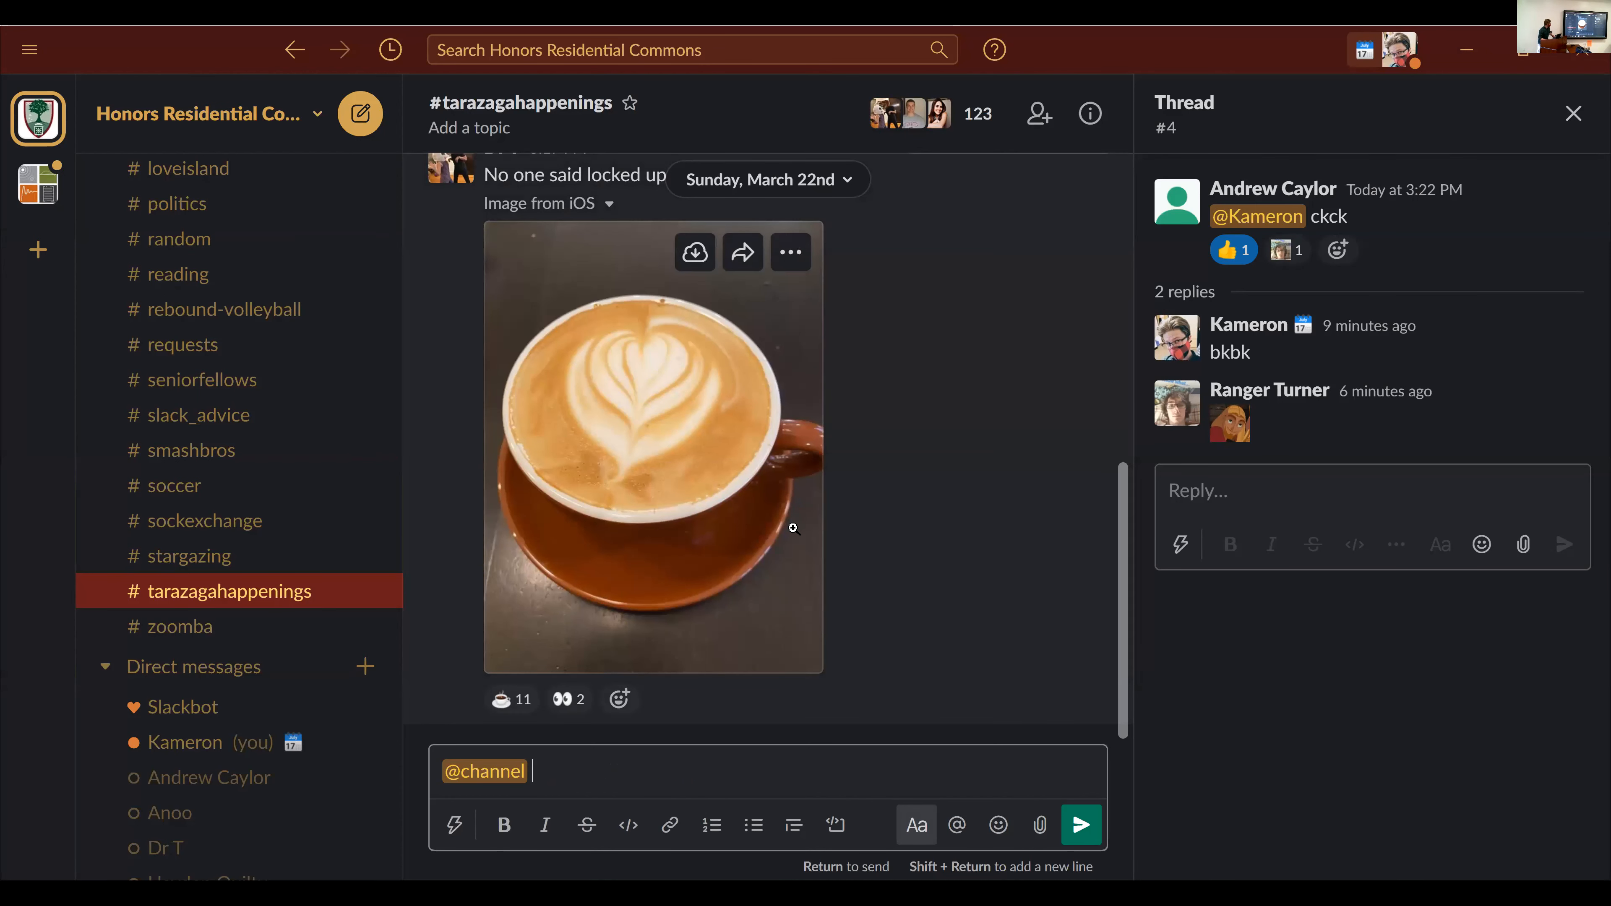
key("BackSpace")
key("BackSpace")
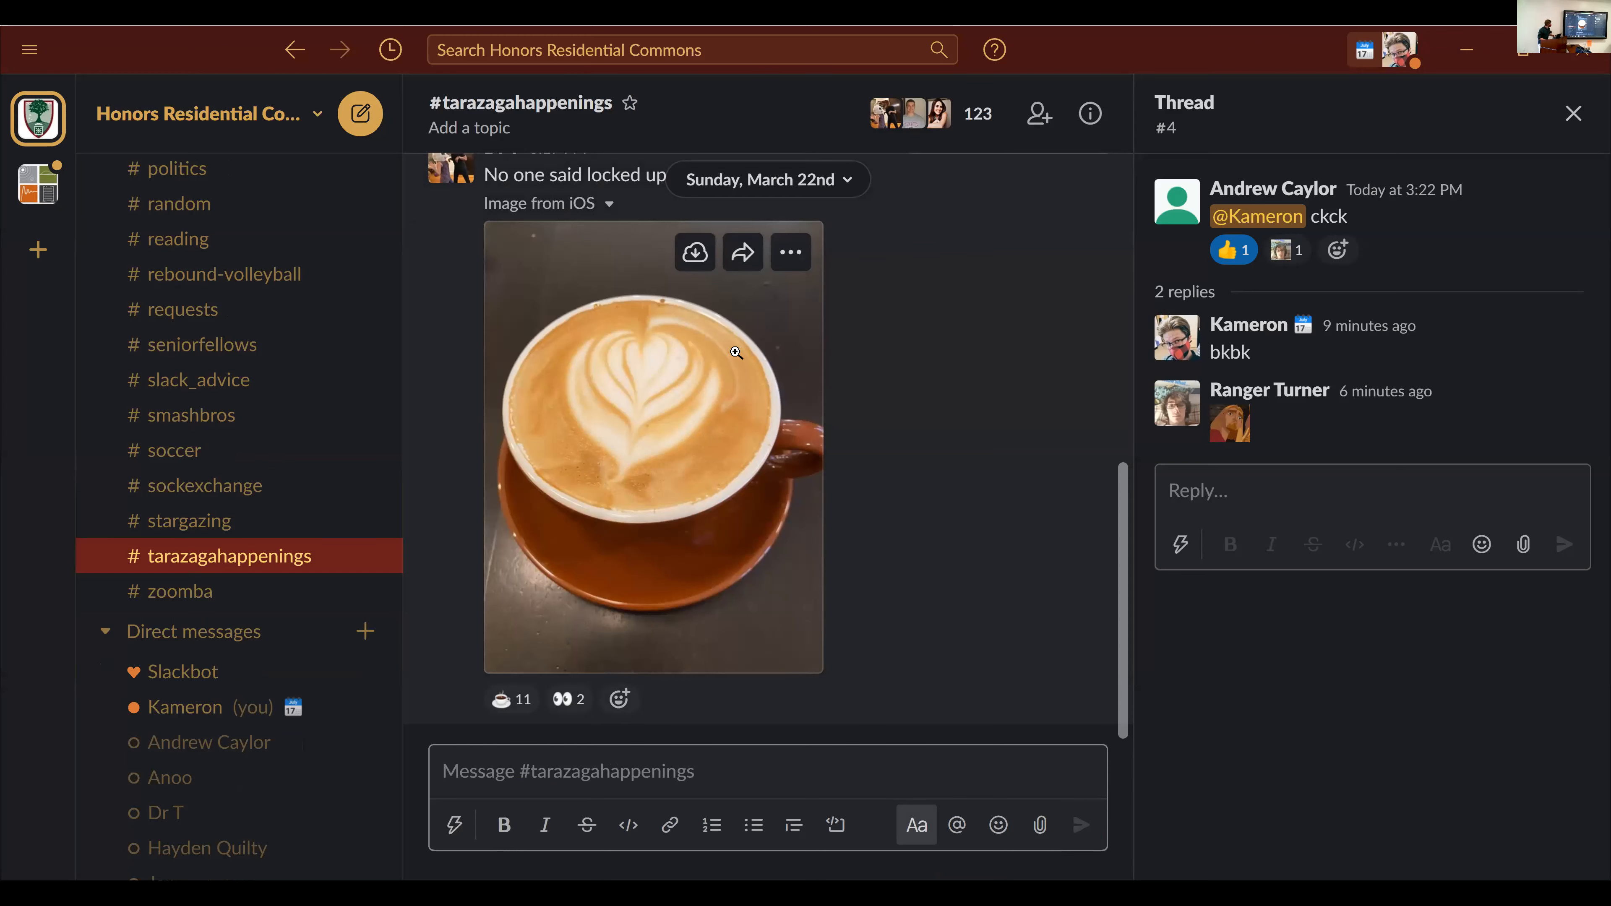
- Open the #seniorfellows channel and read through its September and October 2019 posts, including the Relay for Life announcement
scroll(232, 611, "up", 3)
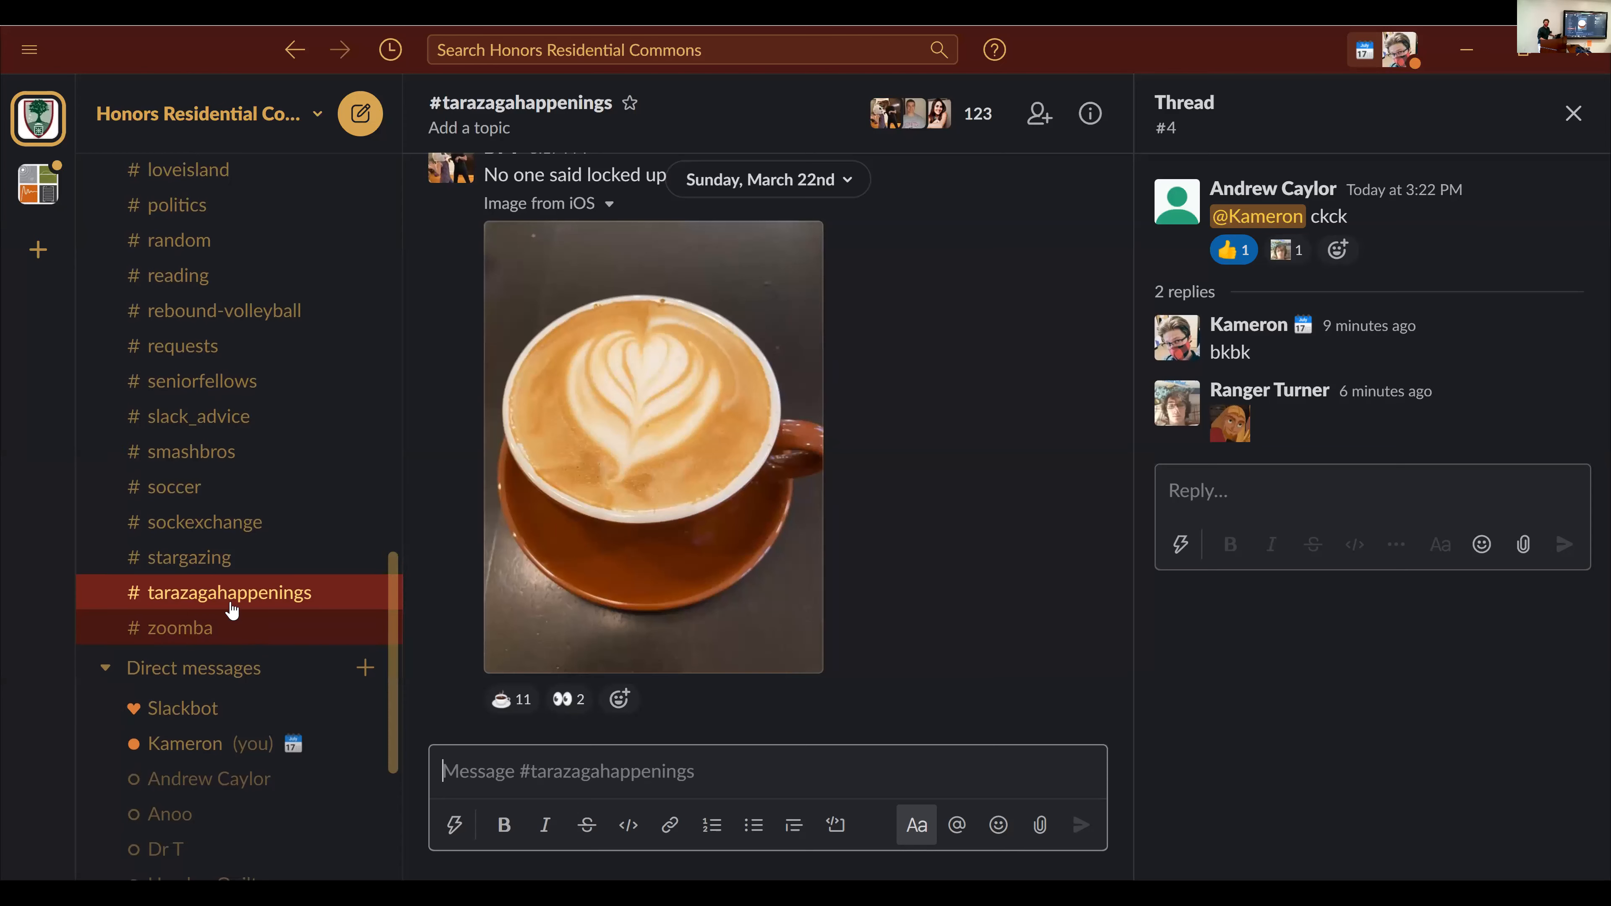
scroll(232, 611, "up", 4)
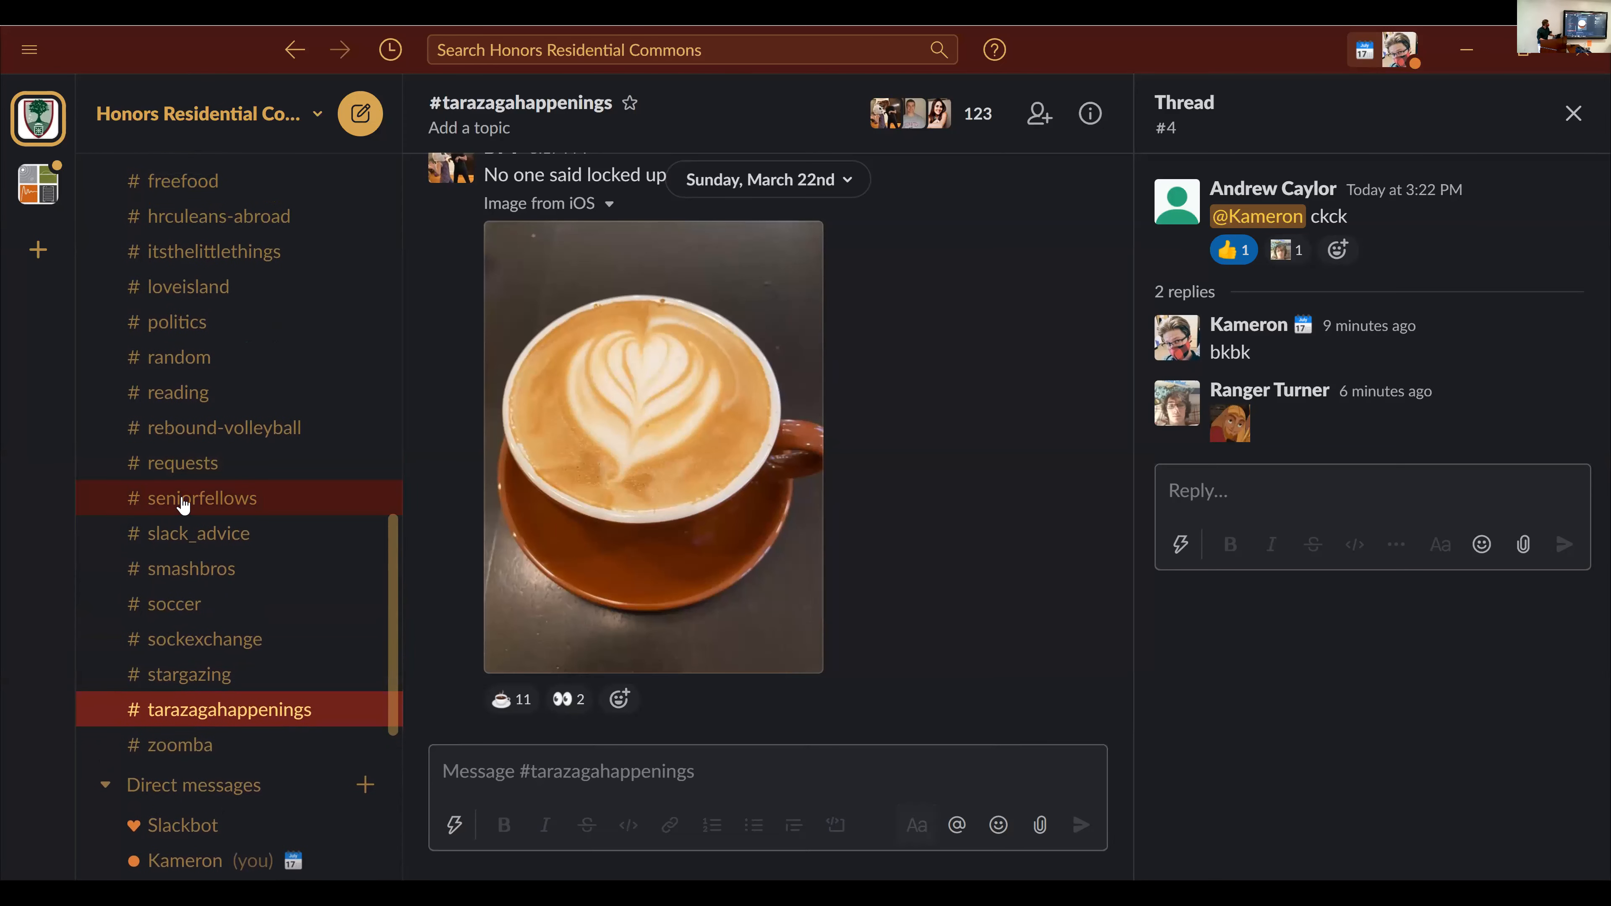
left_click(183, 506)
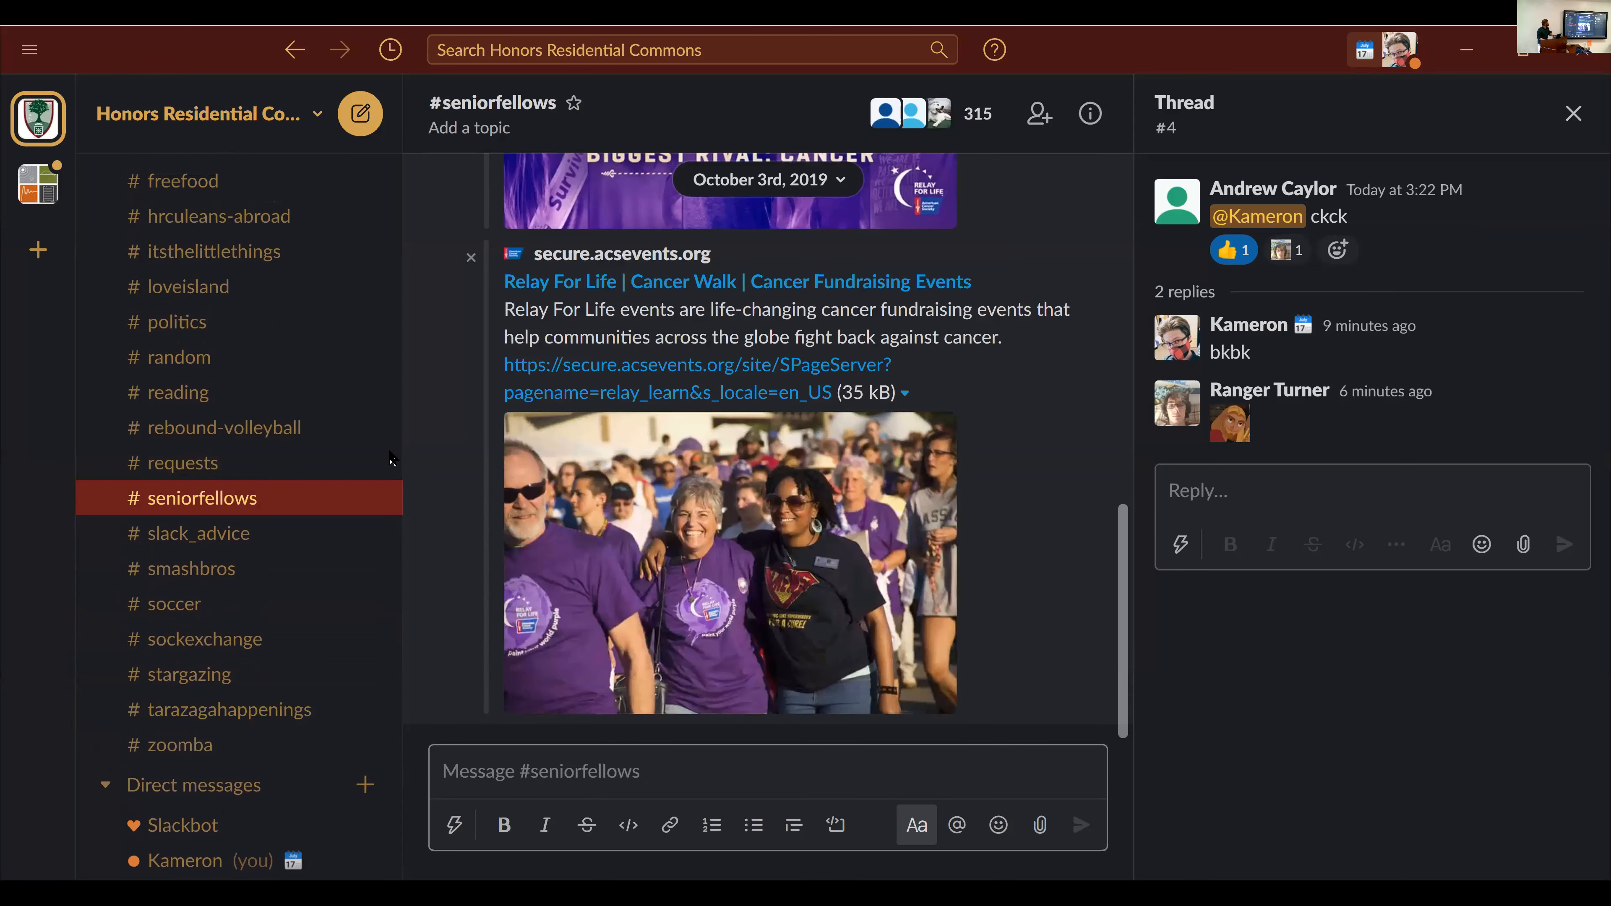
scroll(552, 385, "up", 10)
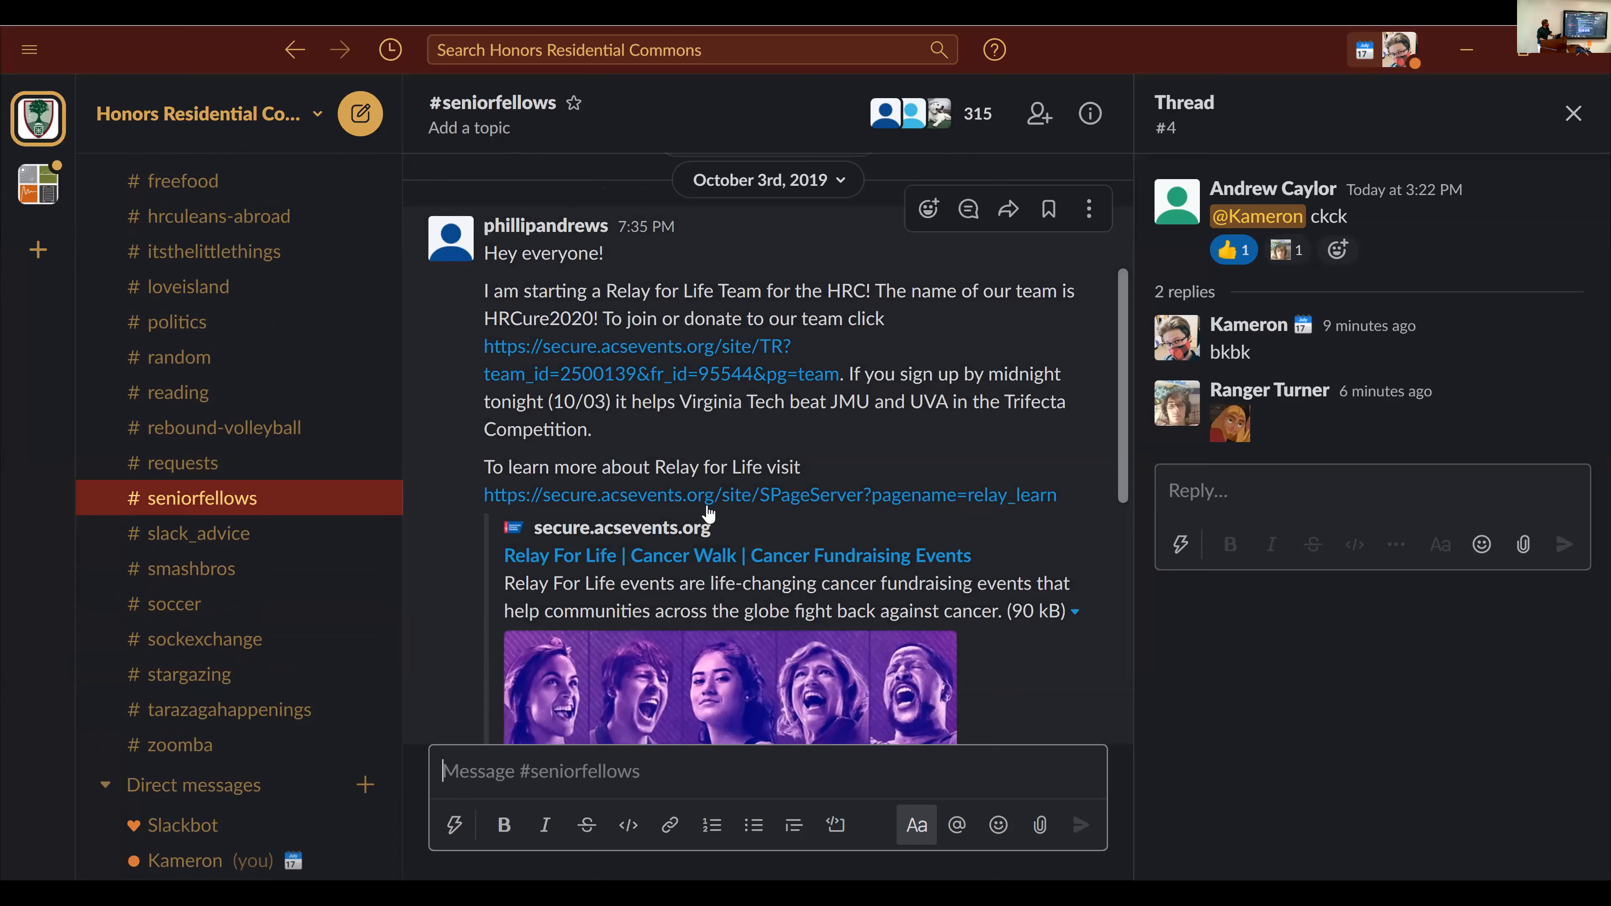
scroll(709, 513, "up", 5)
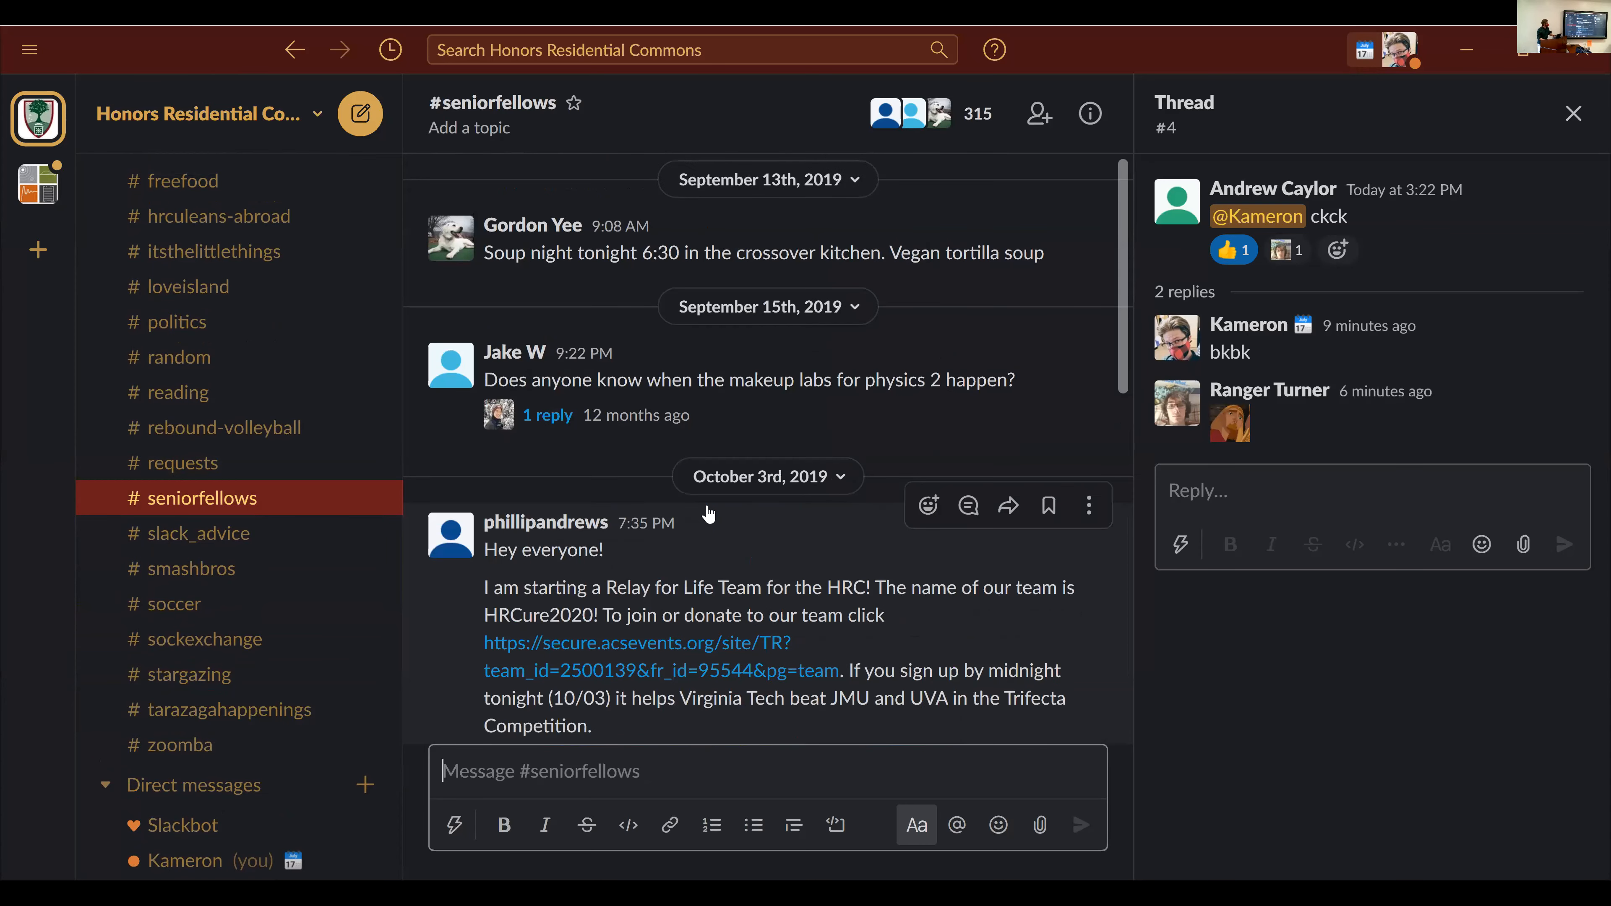
scroll(709, 514, "down", 8)
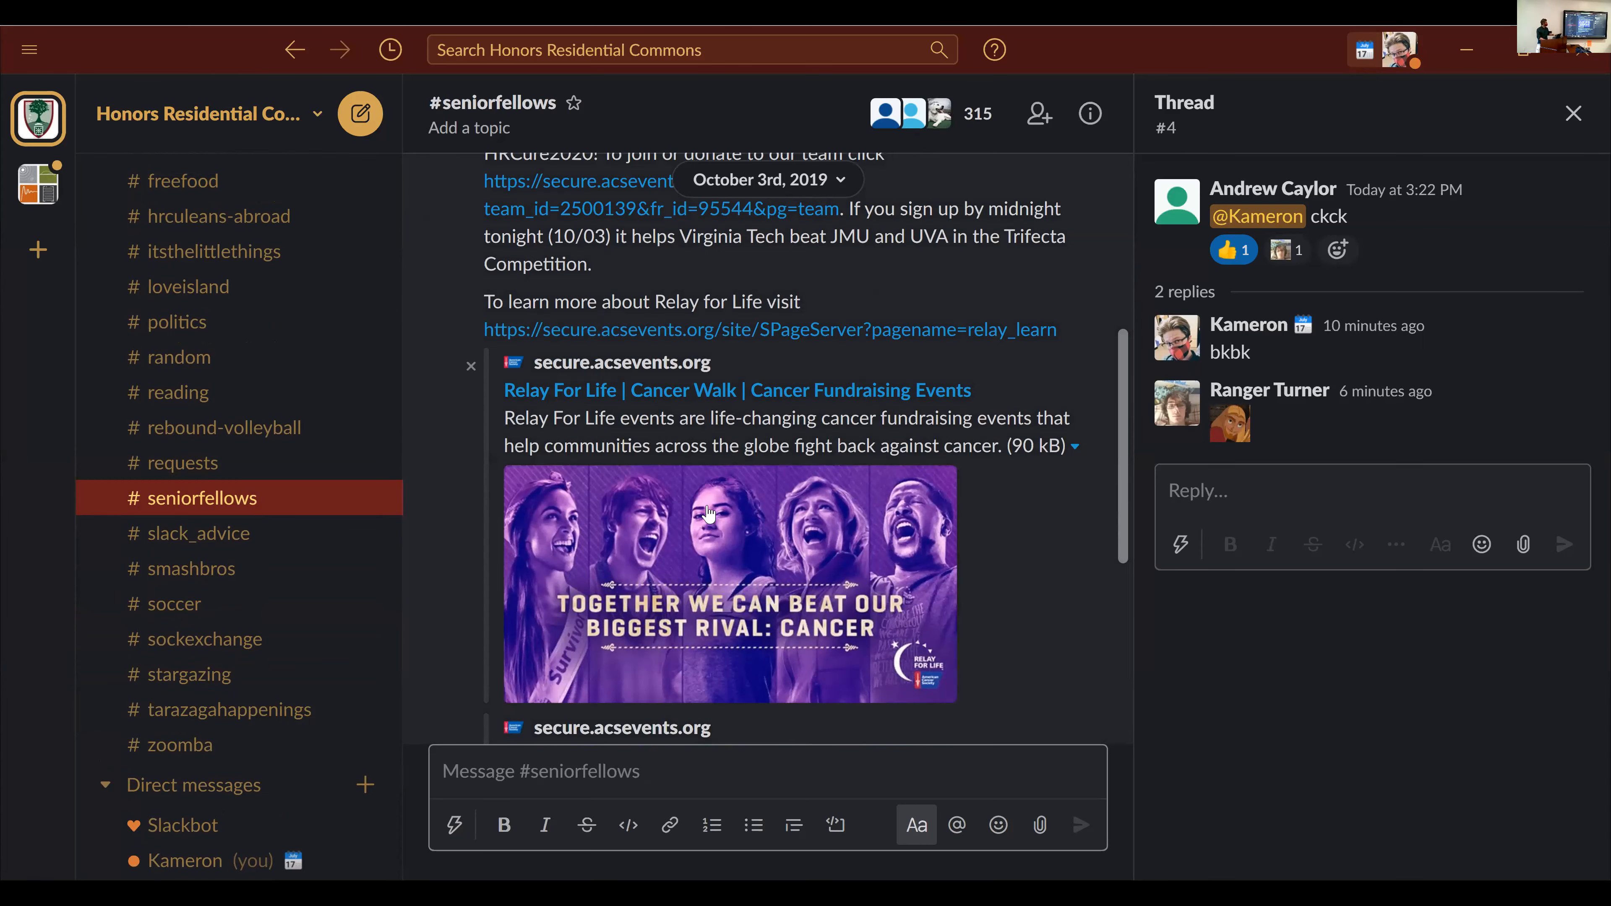
scroll(709, 514, "down", 3)
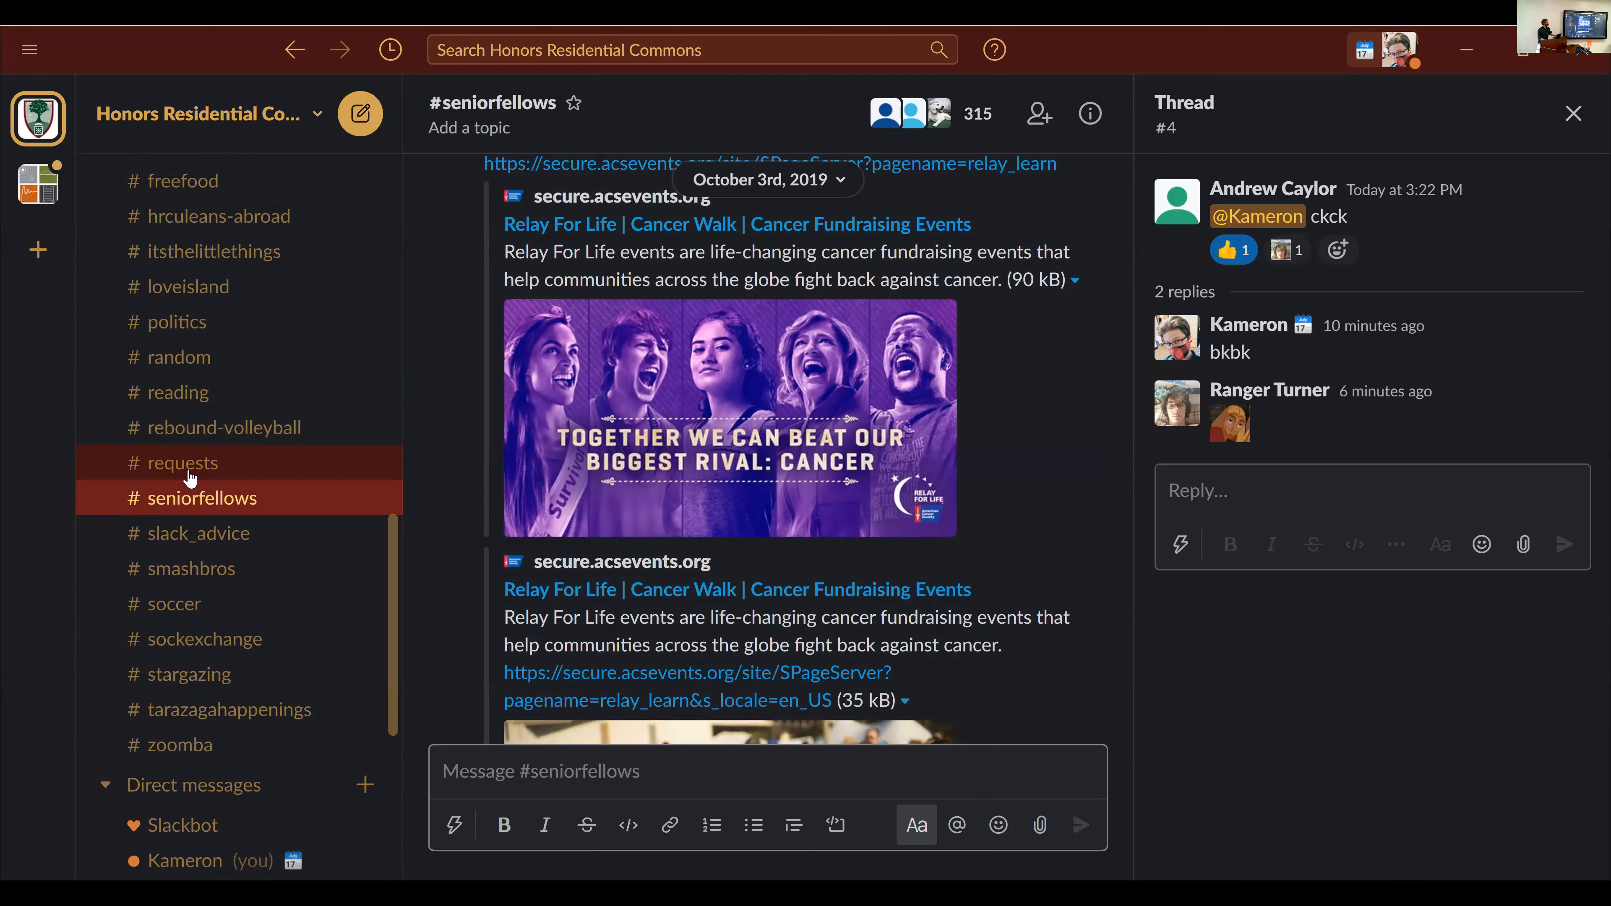
- View the latest posts in the #sockexchange channel and in the #zoomba channel
scroll(191, 477, "down", 2)
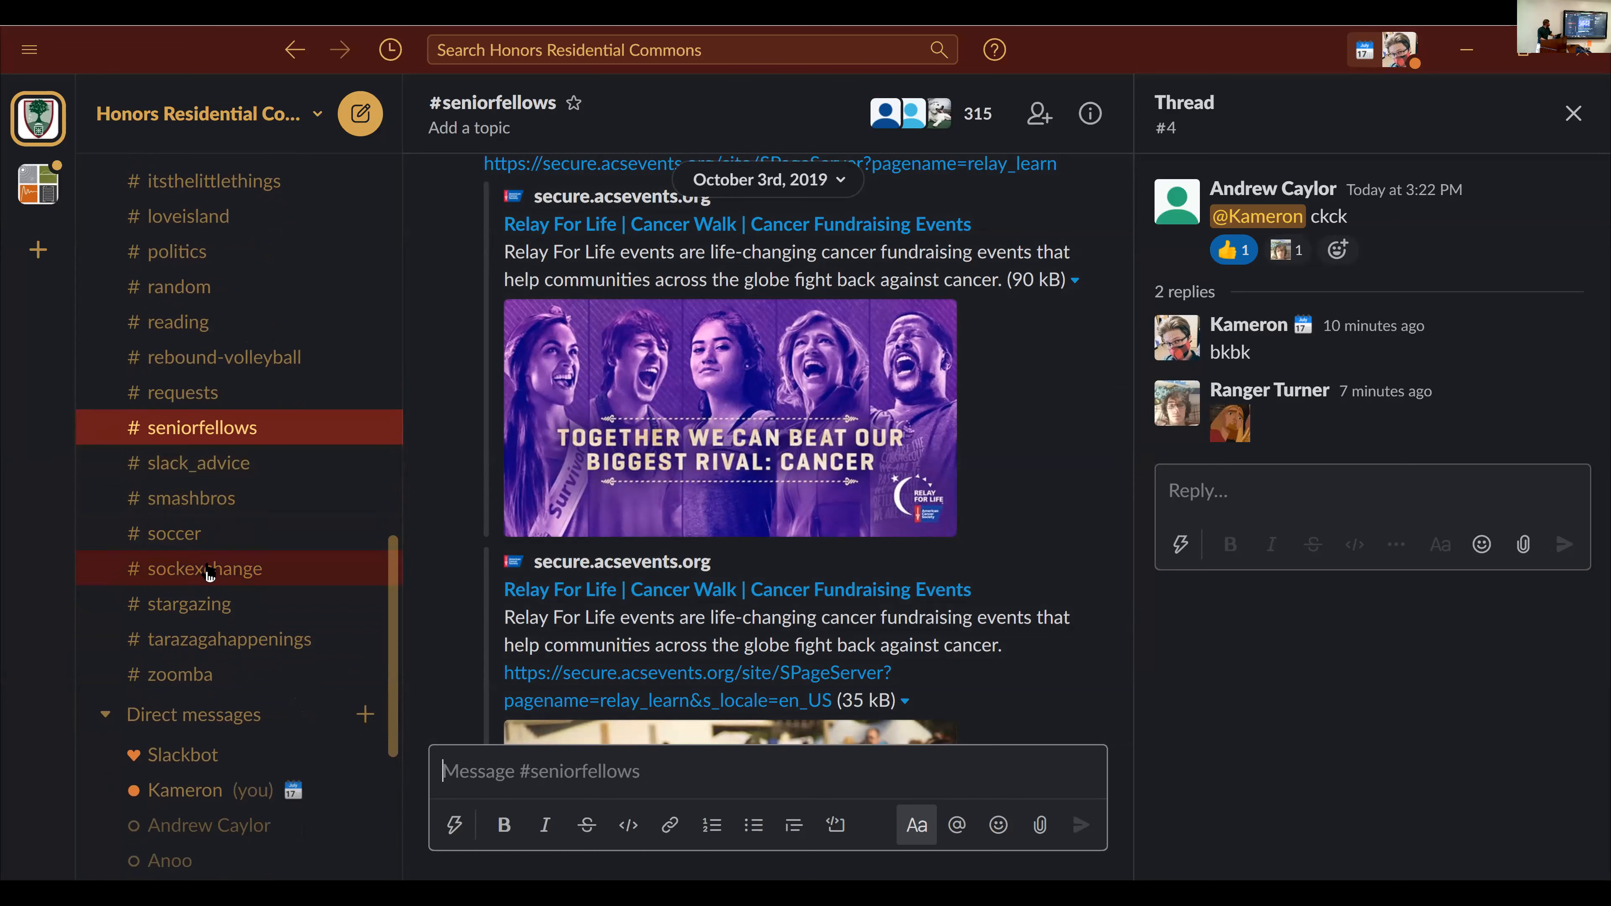
left_click(240, 571)
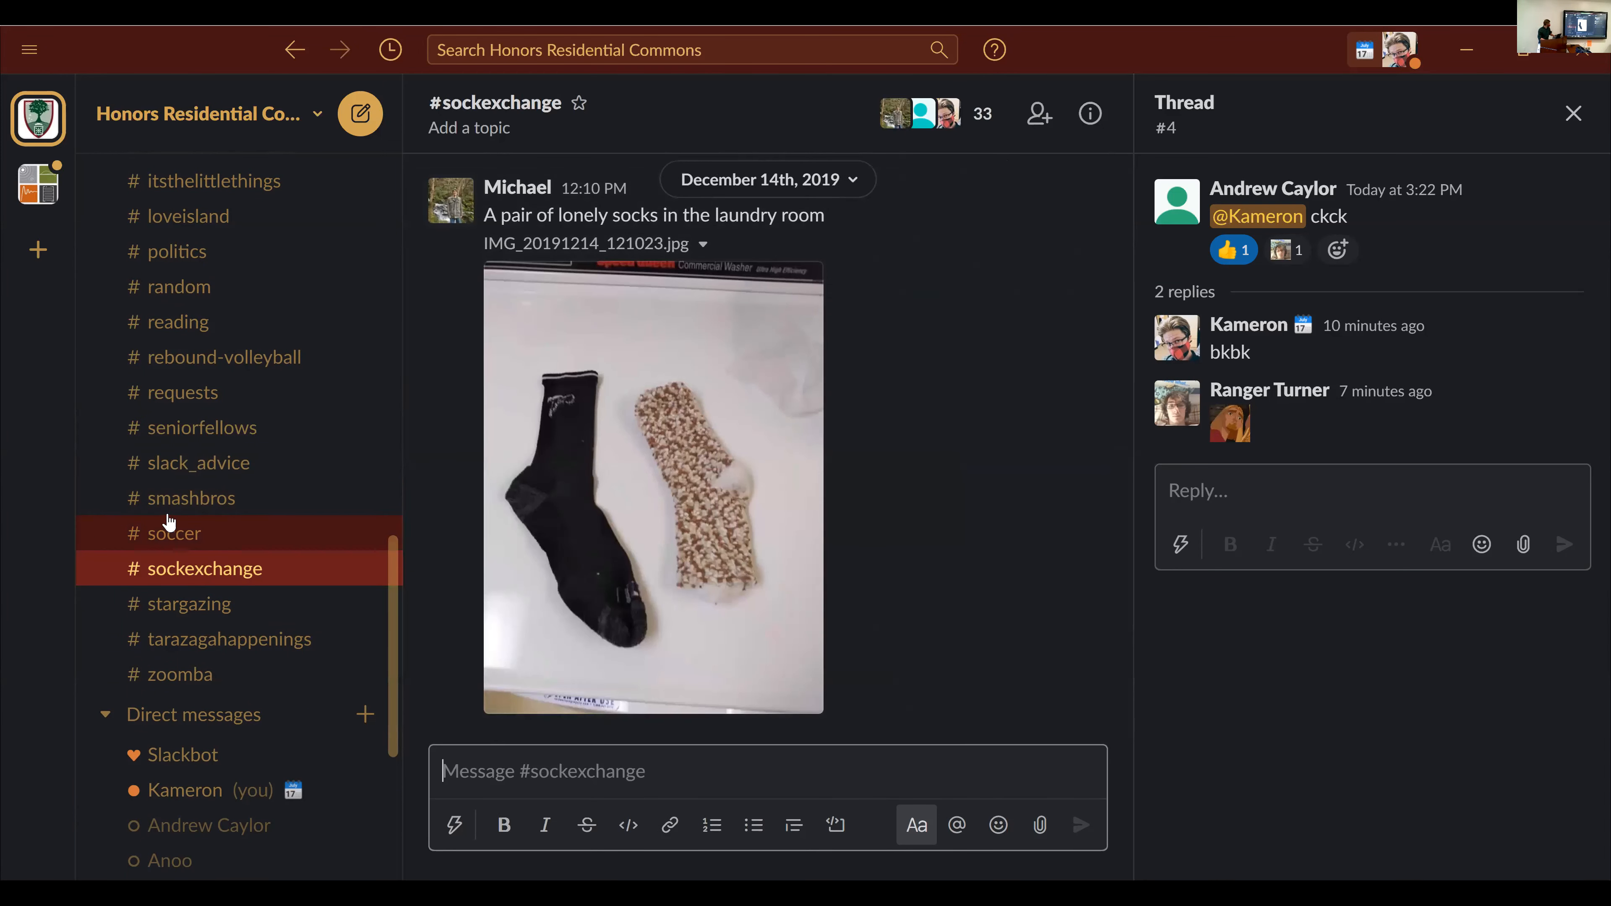
left_click(177, 675)
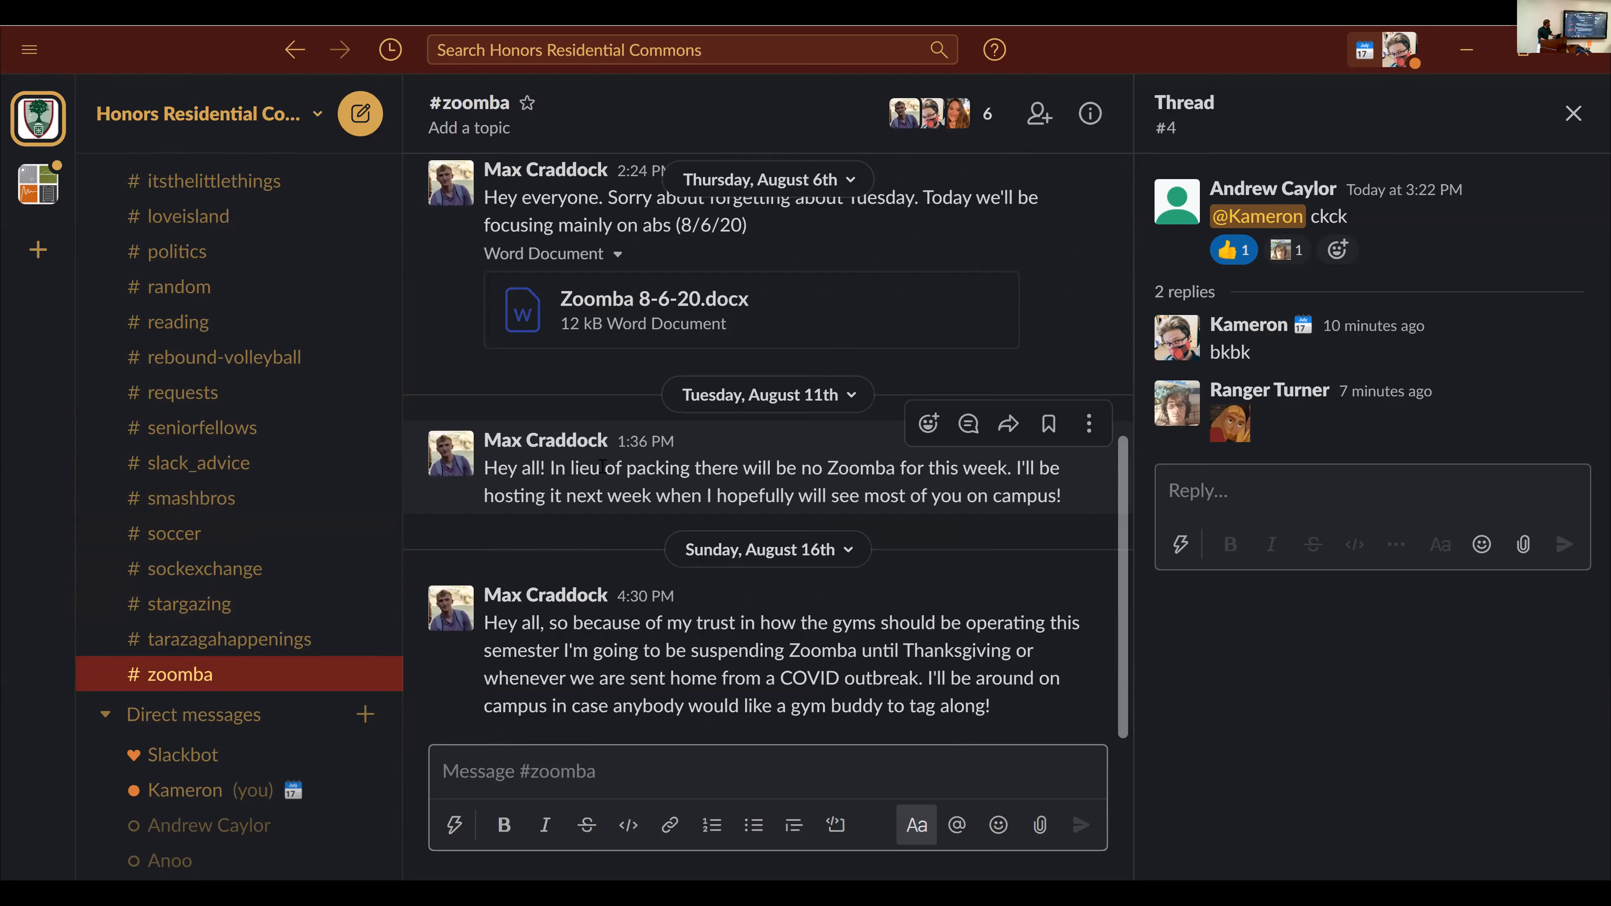
- Open the #random channel and look back through its shared news articles to the posts from late March
scroll(190, 558, "up", 4)
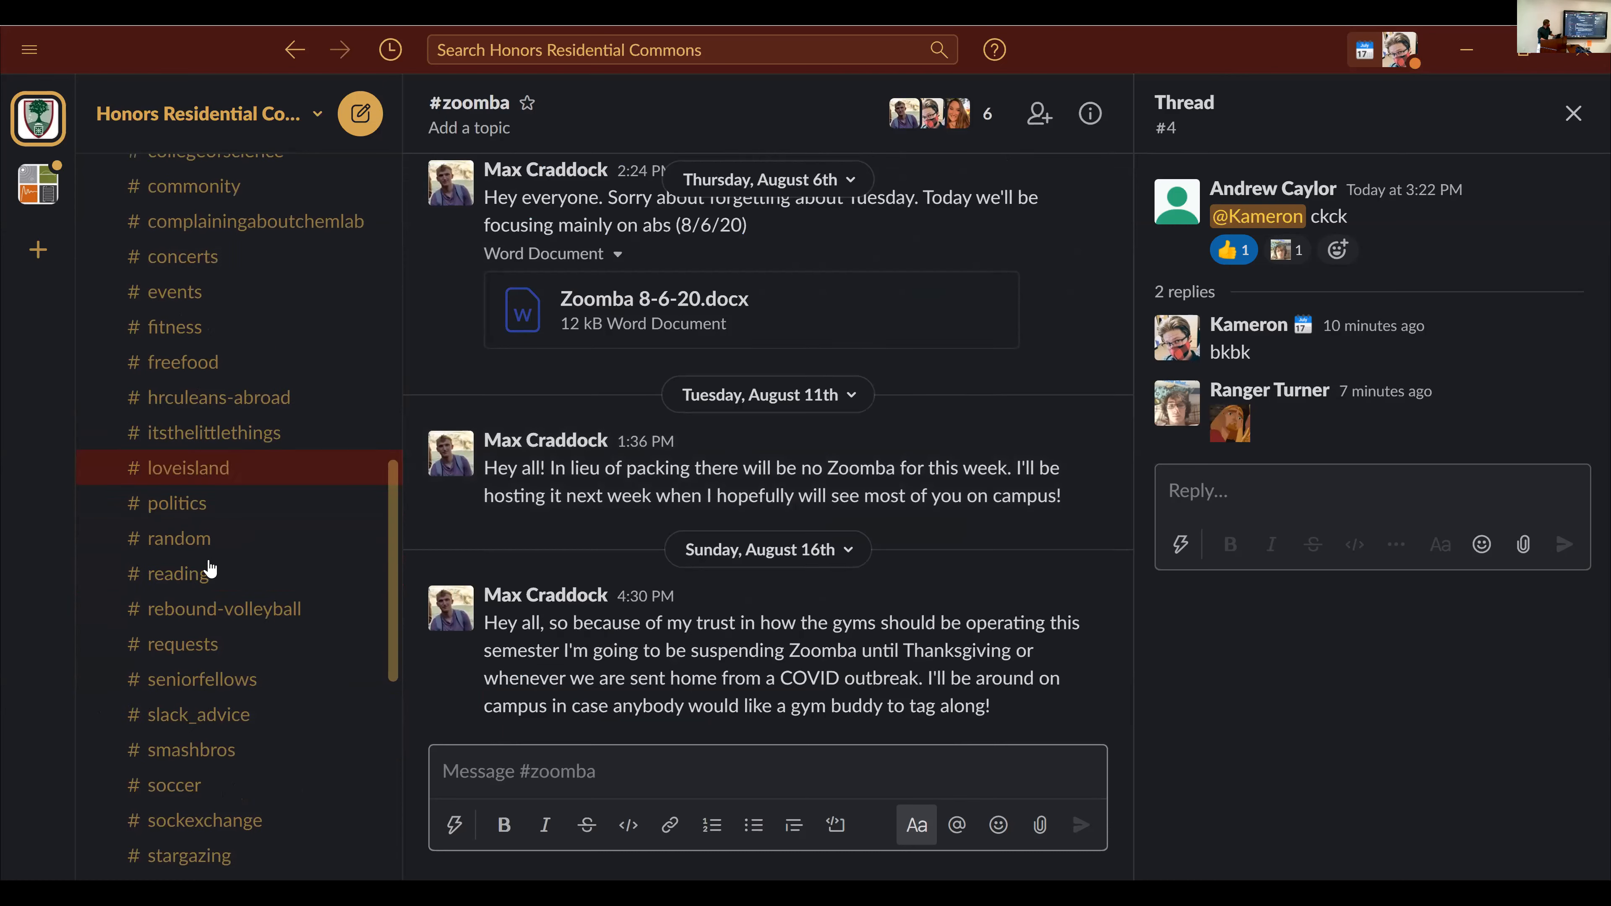
left_click(178, 550)
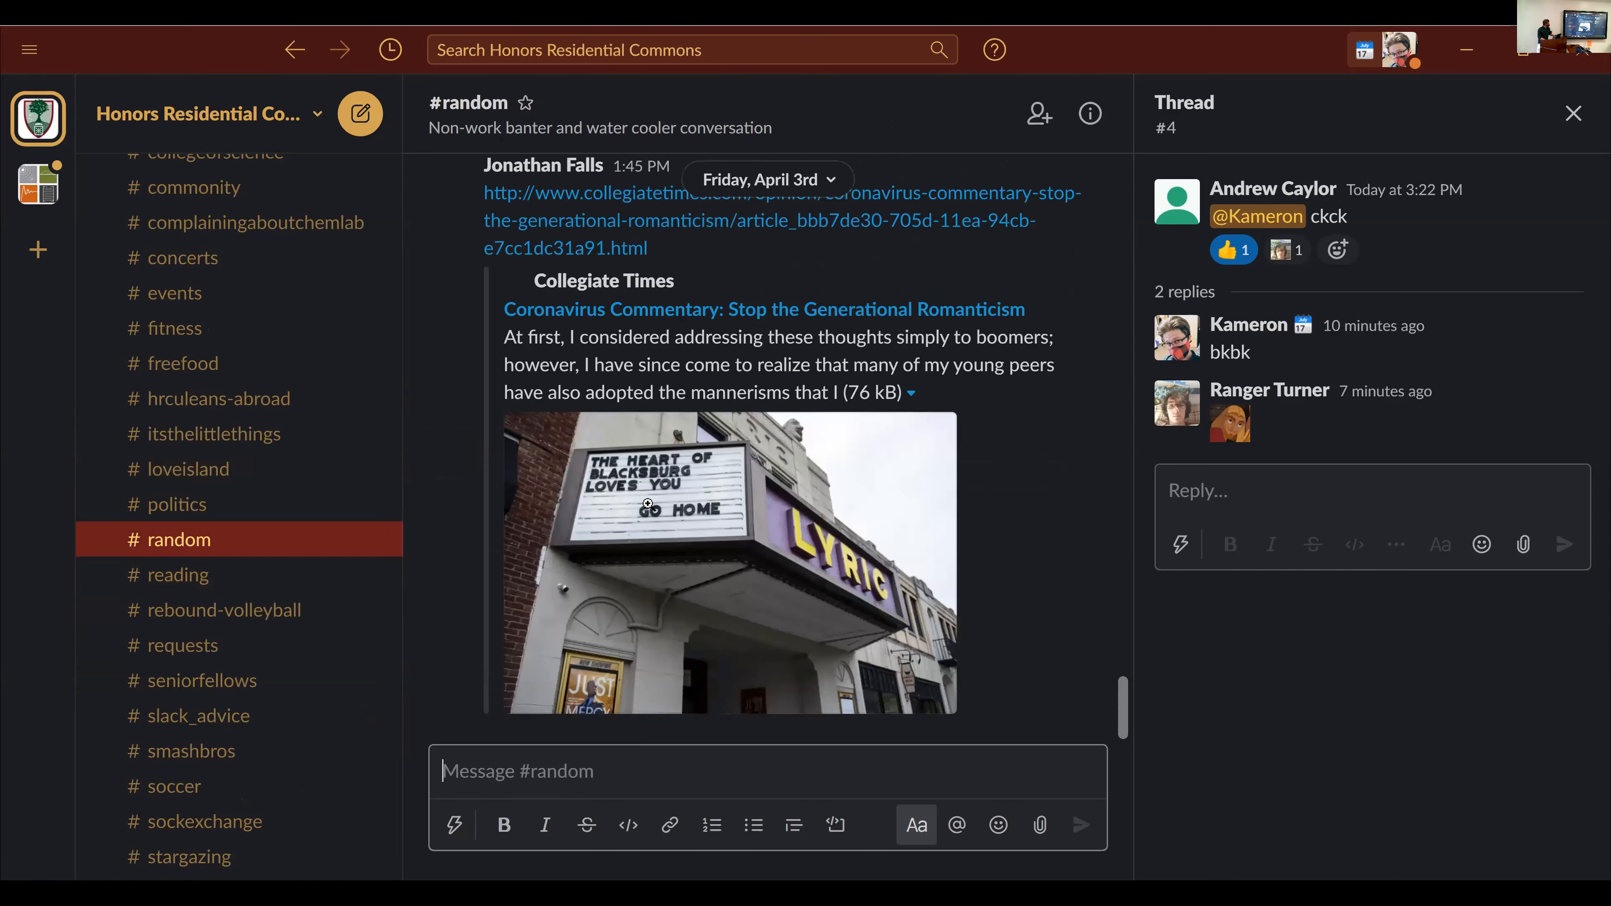
scroll(617, 289, "up", 5)
scroll(616, 292, "up", 4)
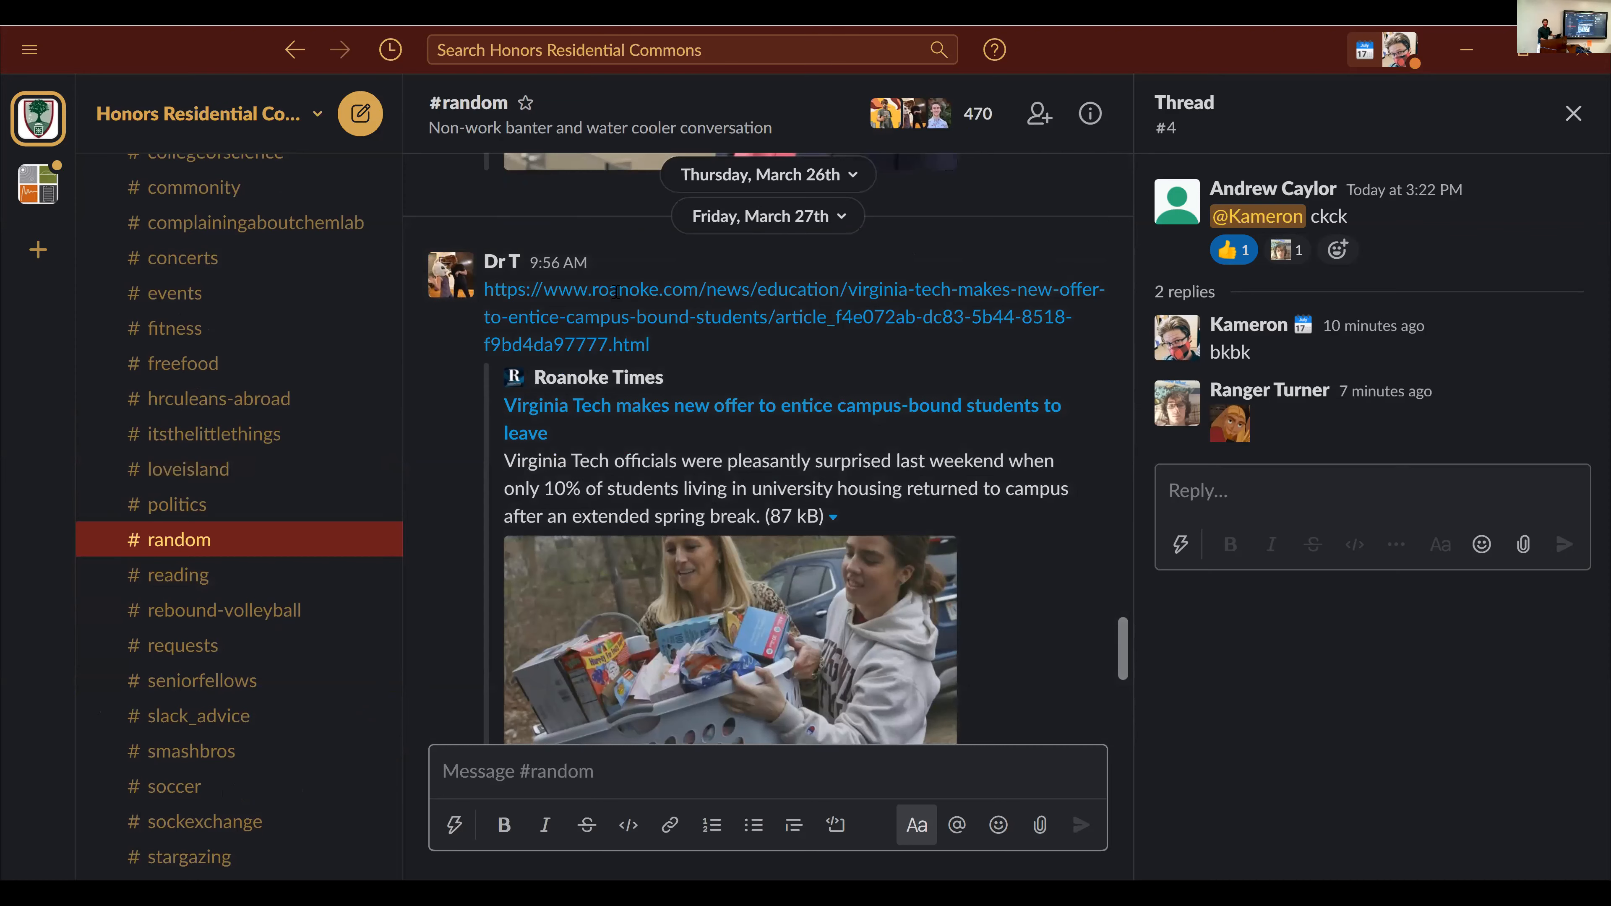
scroll(616, 292, "up", 2)
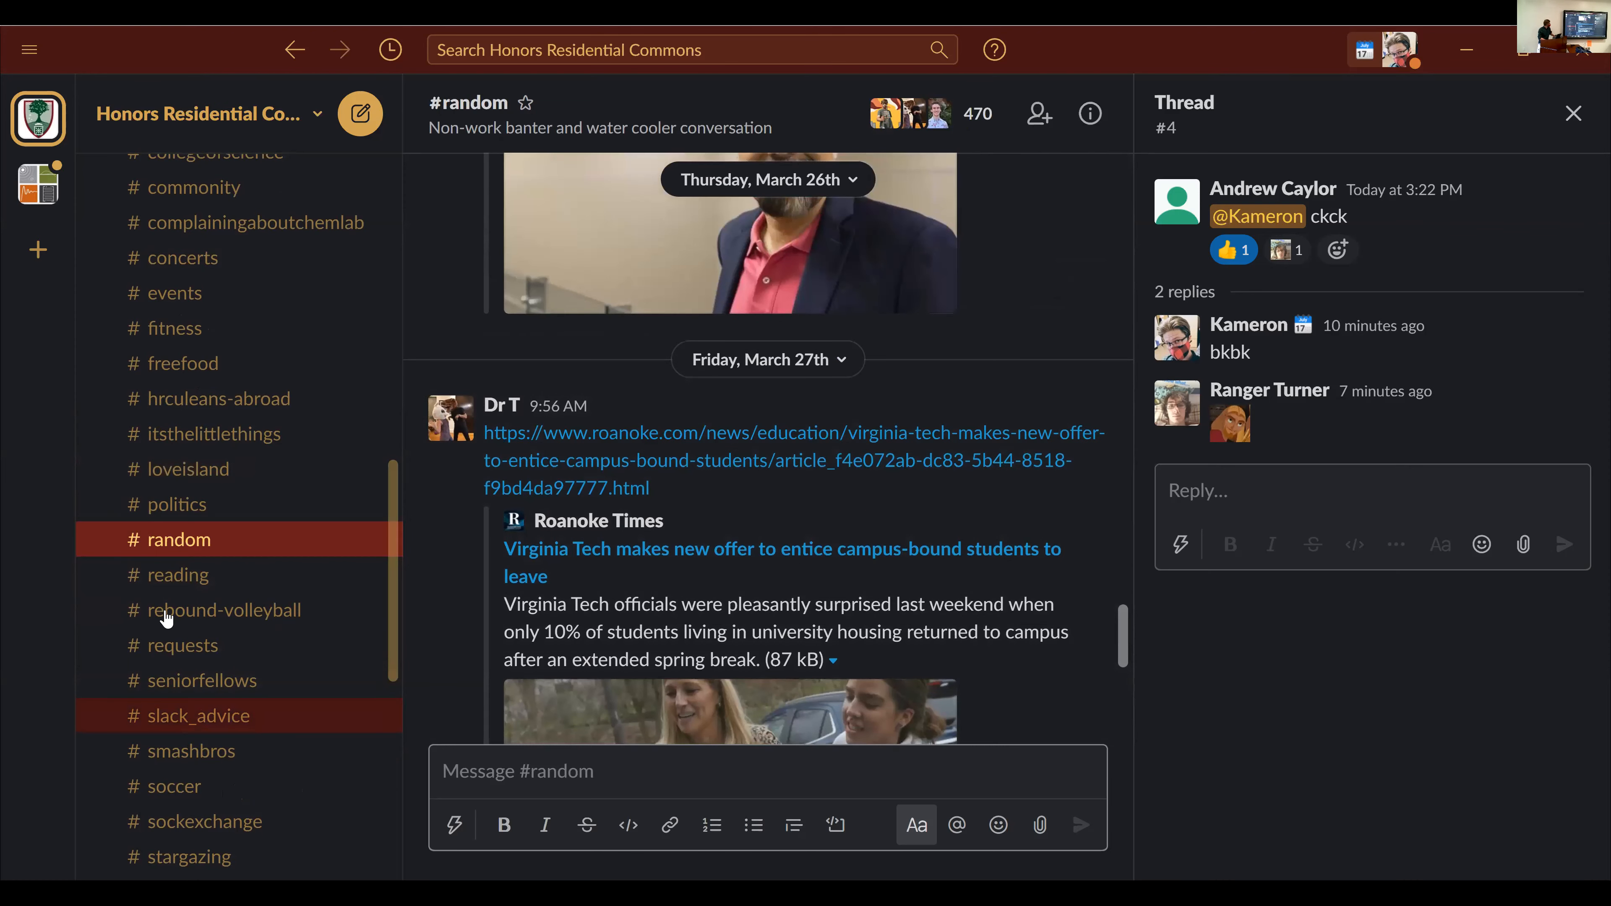
- View the latest post in #reading and look back through #freefood to the March 1st leftovers photo
left_click(178, 573)
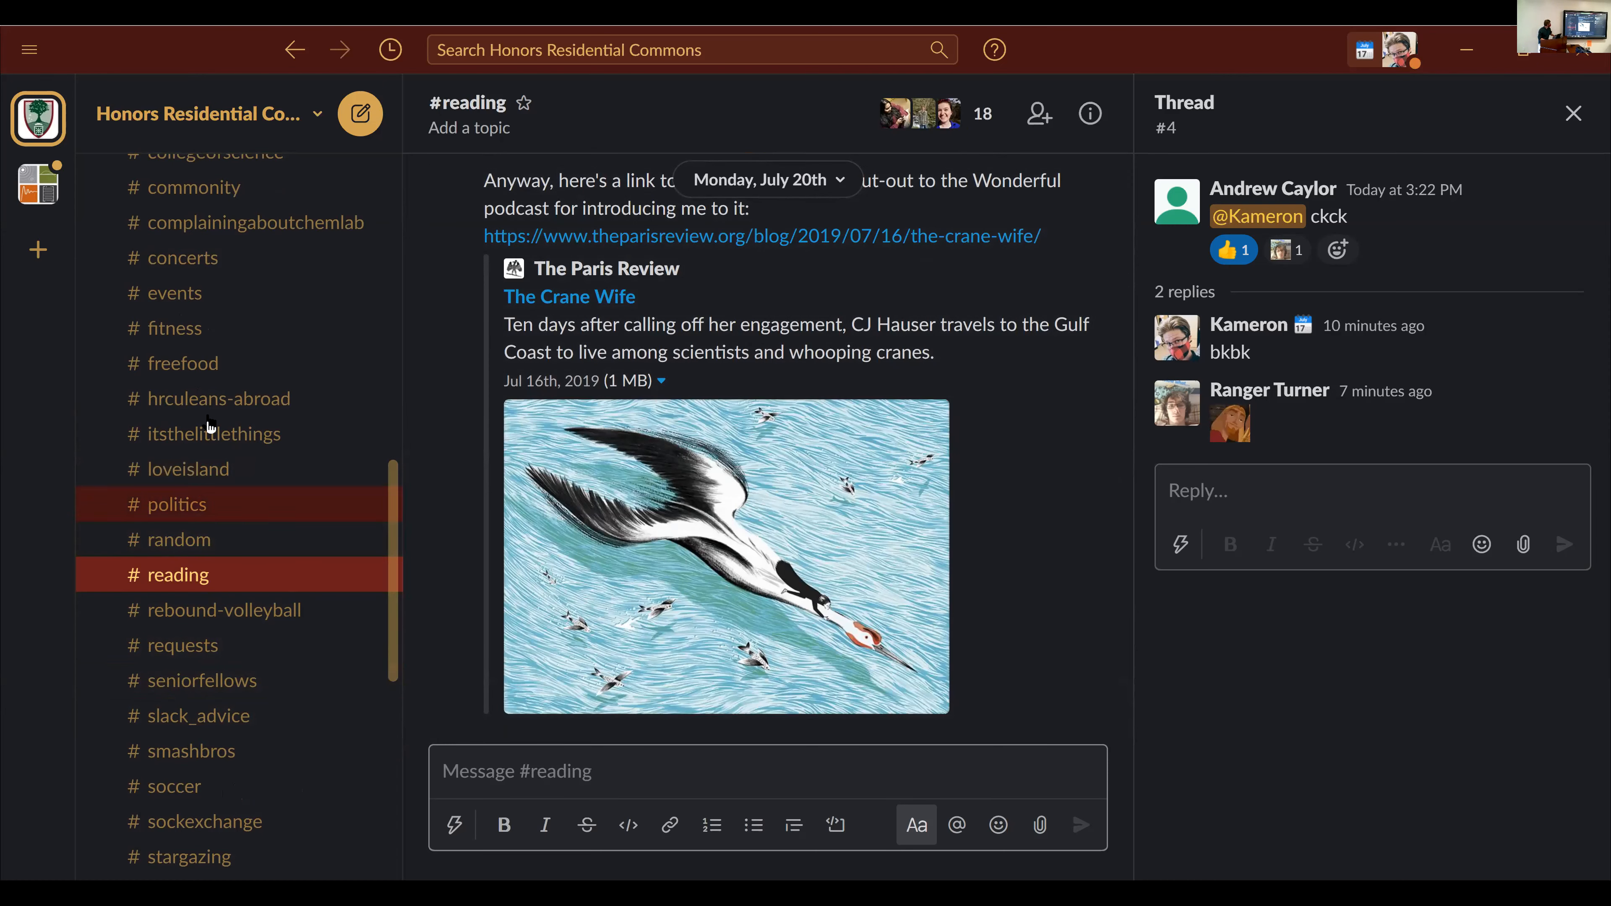
scroll(210, 426, "up", 1)
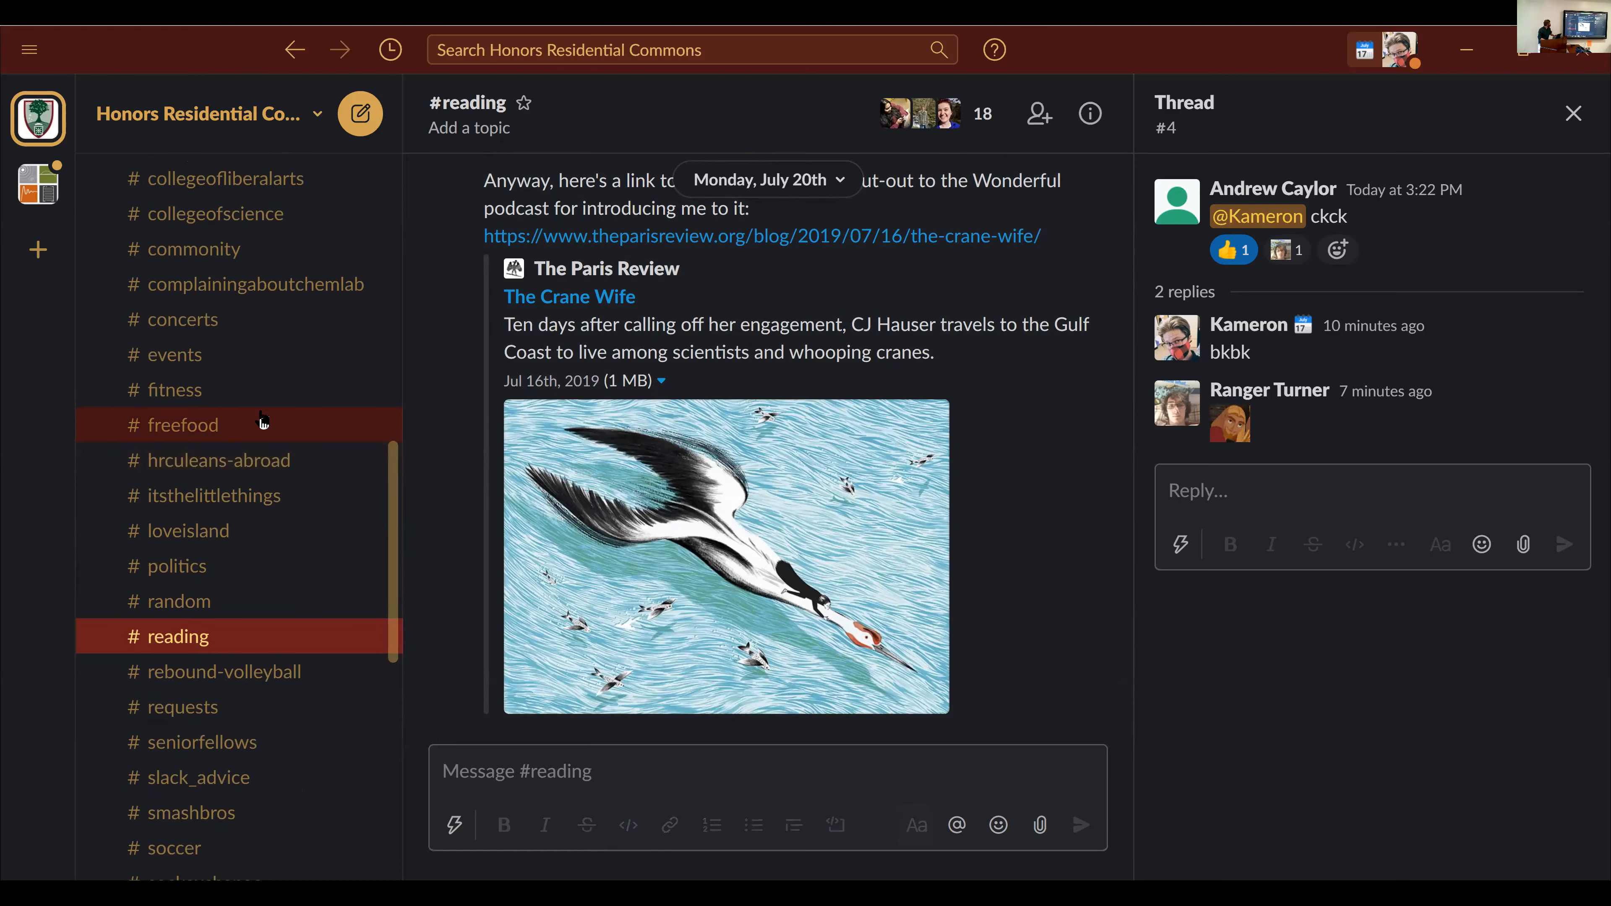
left_click(266, 422)
scroll(793, 482, "up", 2)
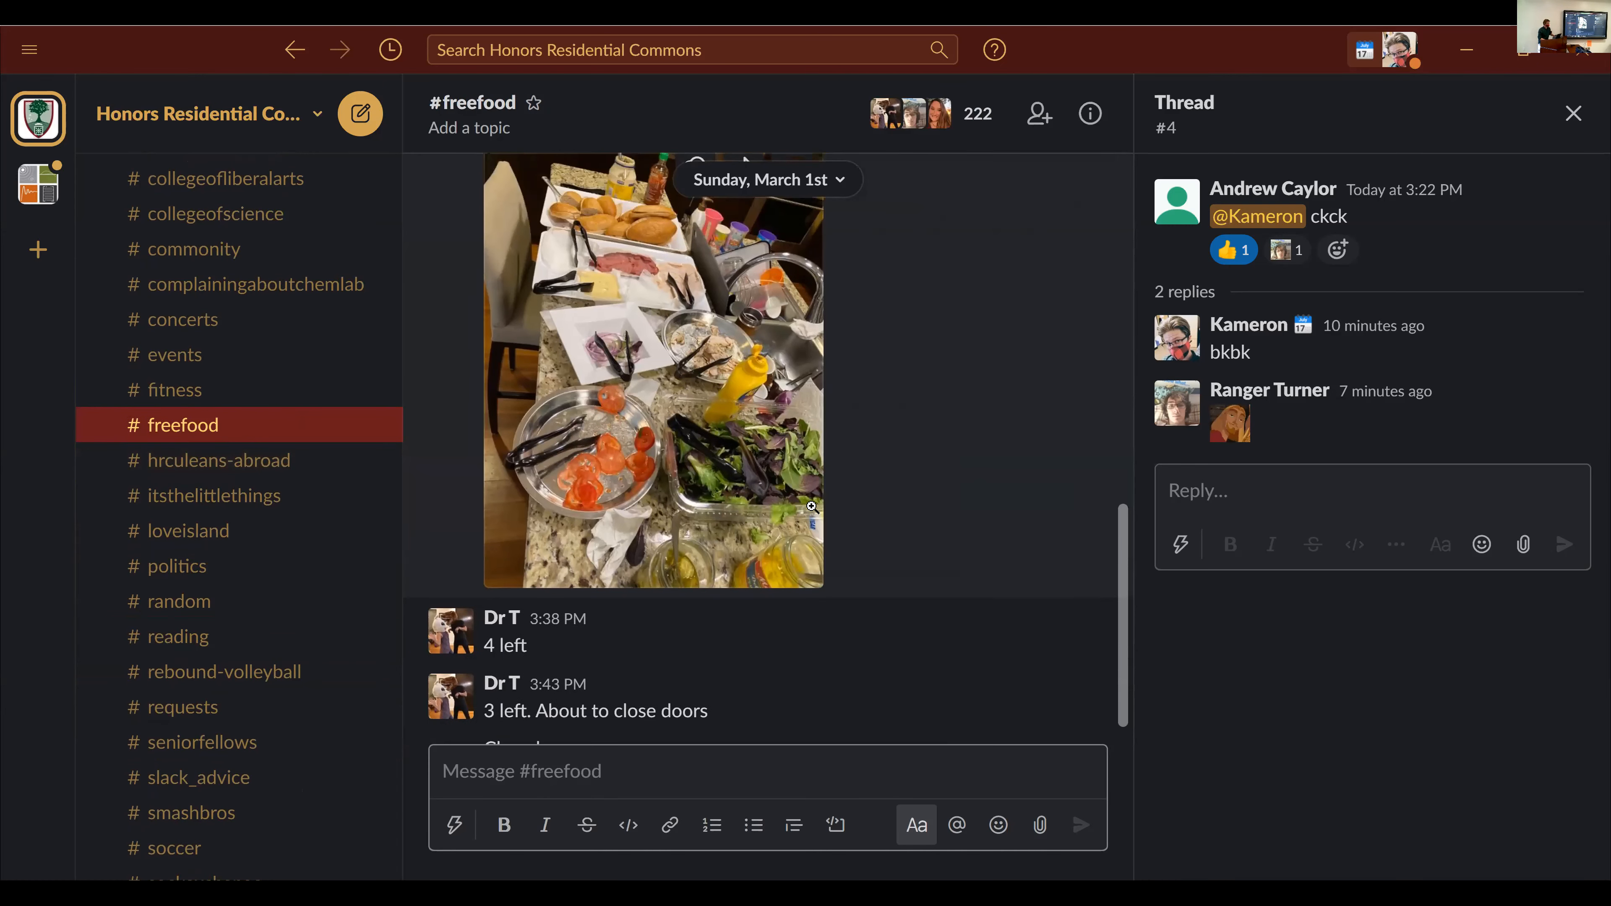
scroll(812, 506, "up", 2)
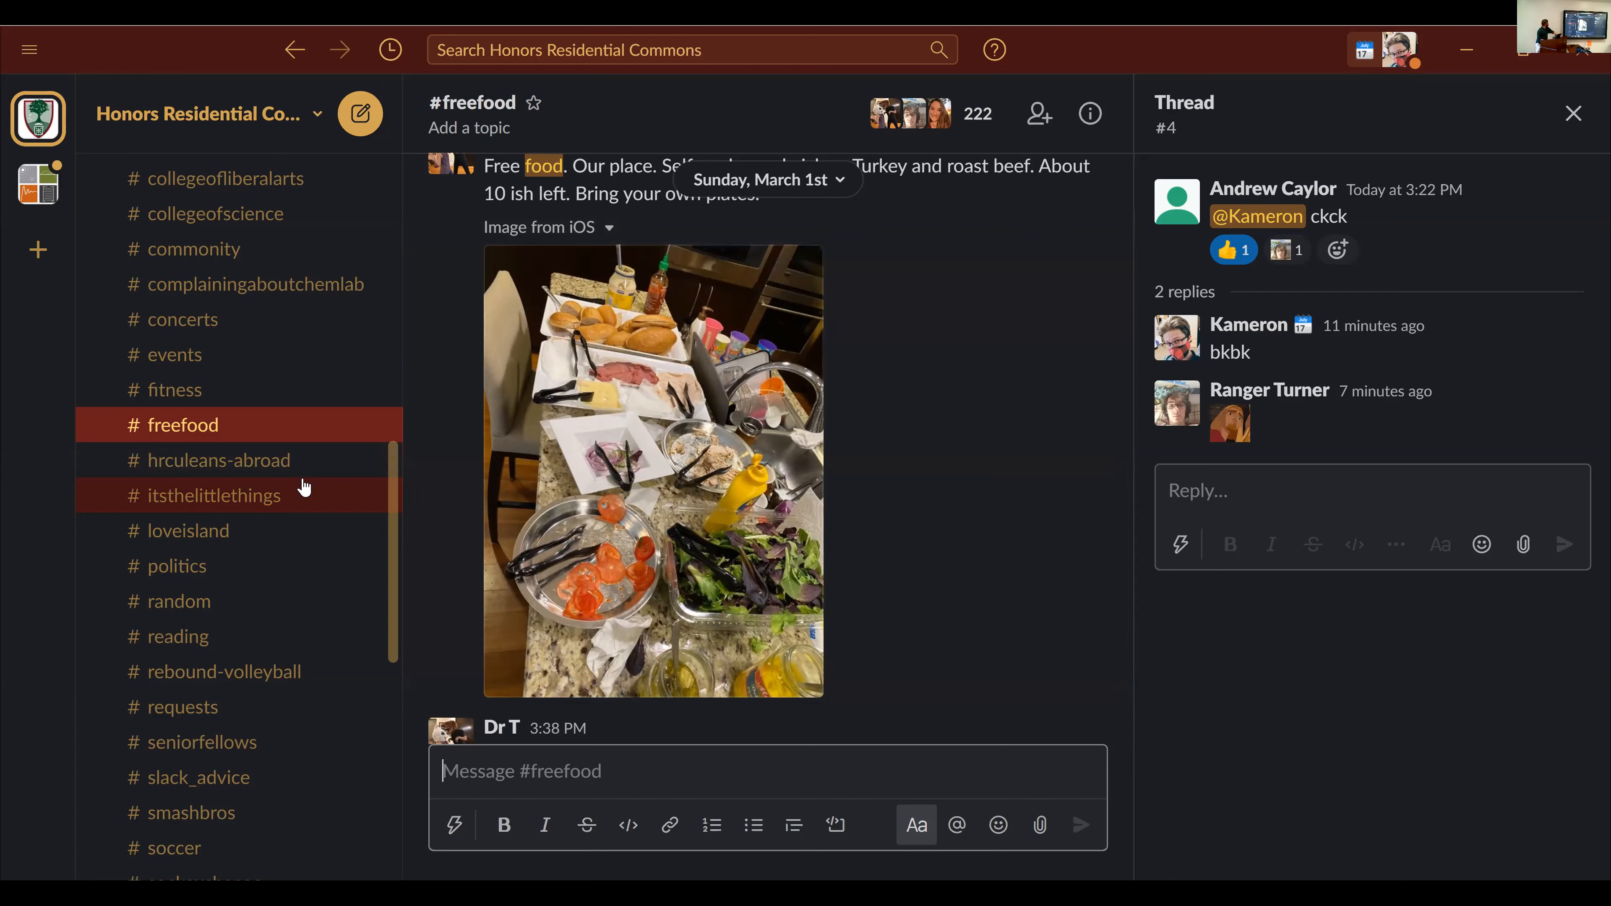
scroll(304, 487, "up", 4)
scroll(304, 487, "up", 1)
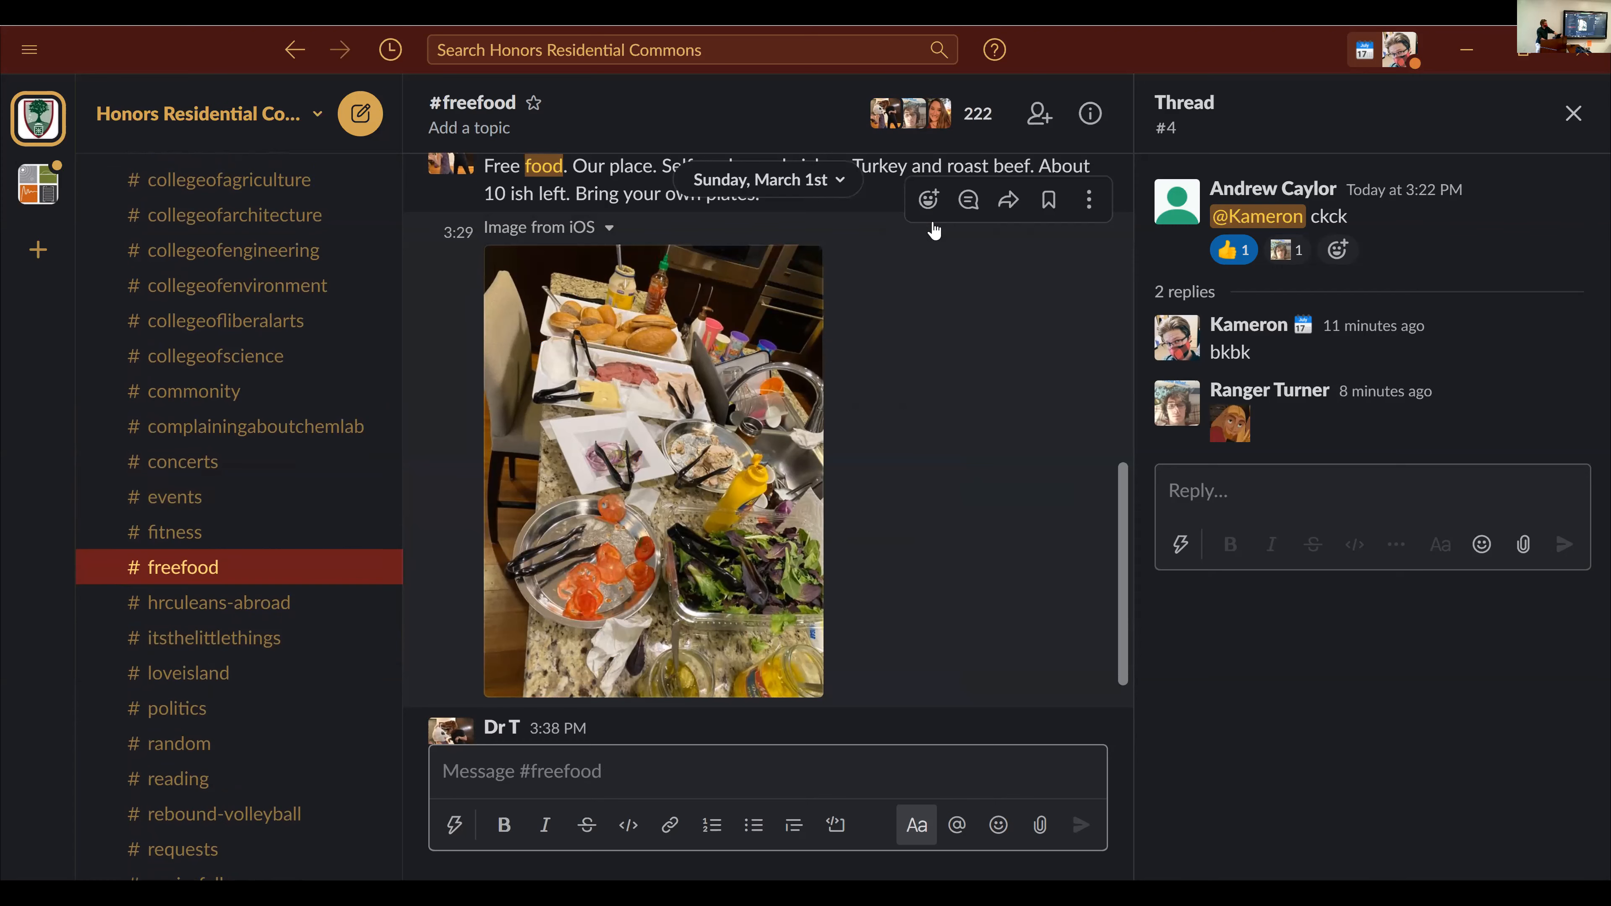
- Open the channel browser for the Honors Residential Commons workspace
scroll(258, 386, "up", 10)
scroll(259, 386, "up", 7)
scroll(259, 386, "down", 8)
scroll(259, 386, "down", 4)
scroll(255, 381, "up", 15)
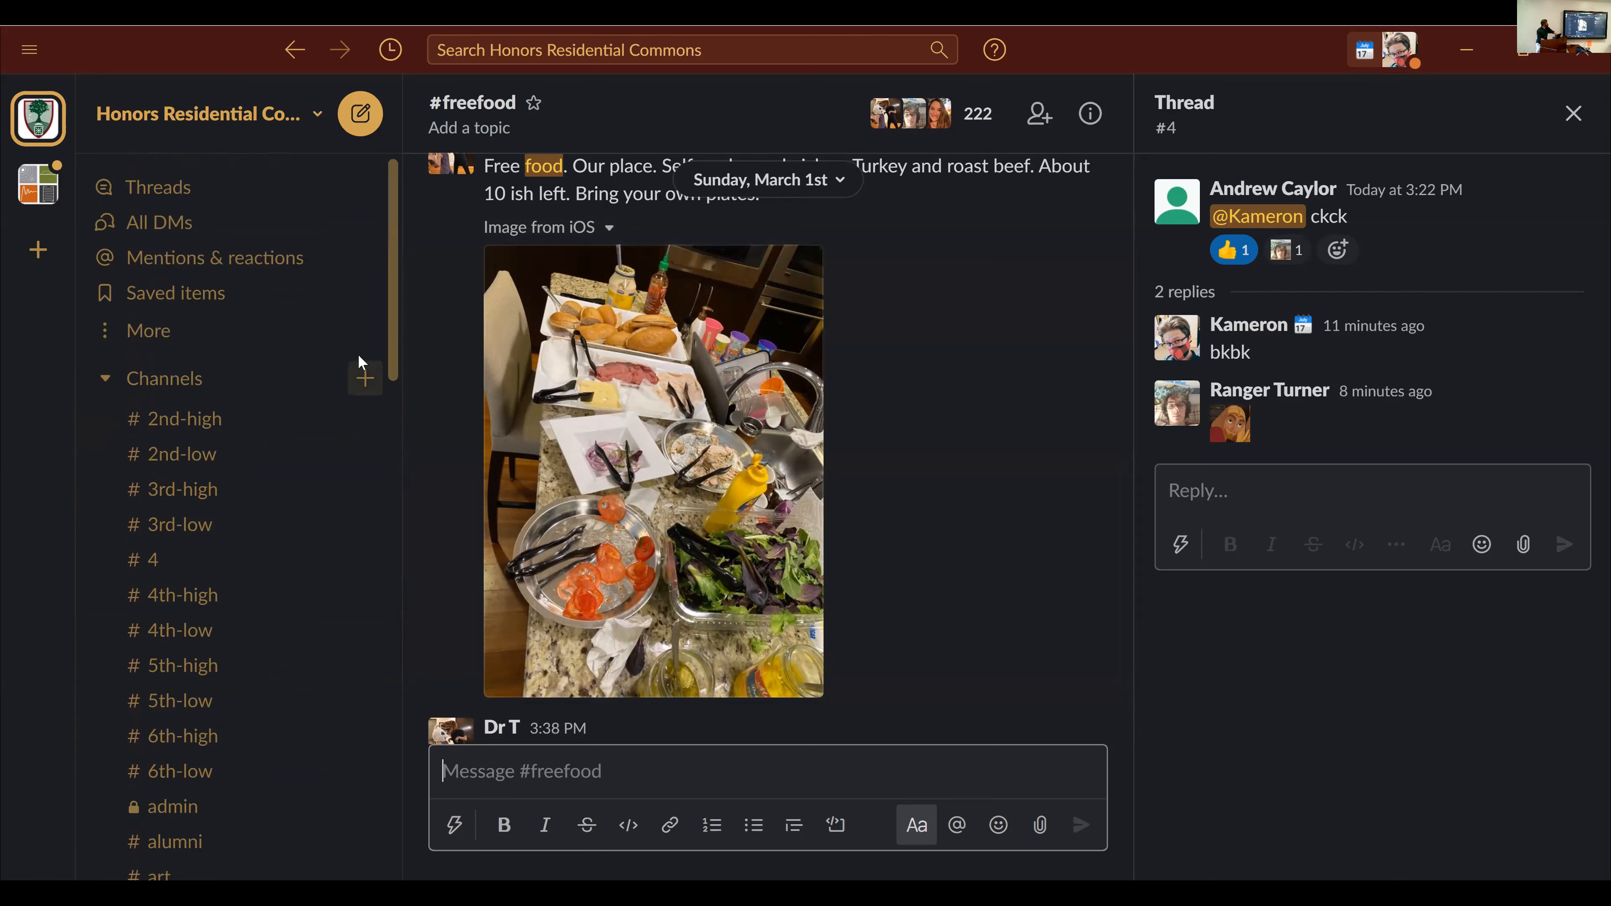
left_click(364, 378)
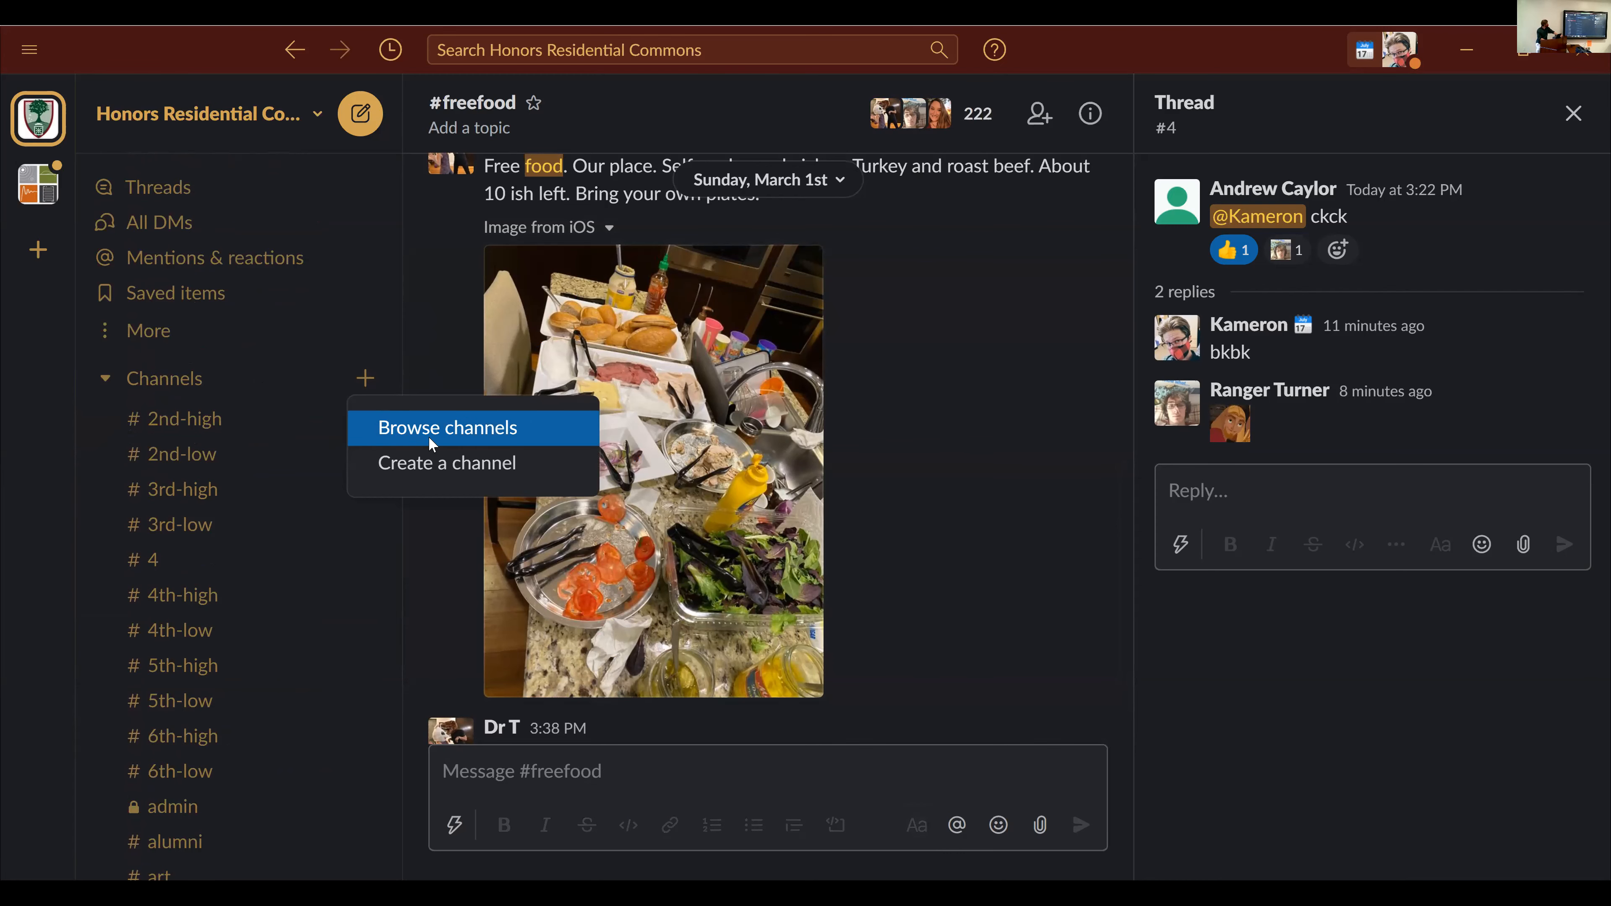
left_click(412, 436)
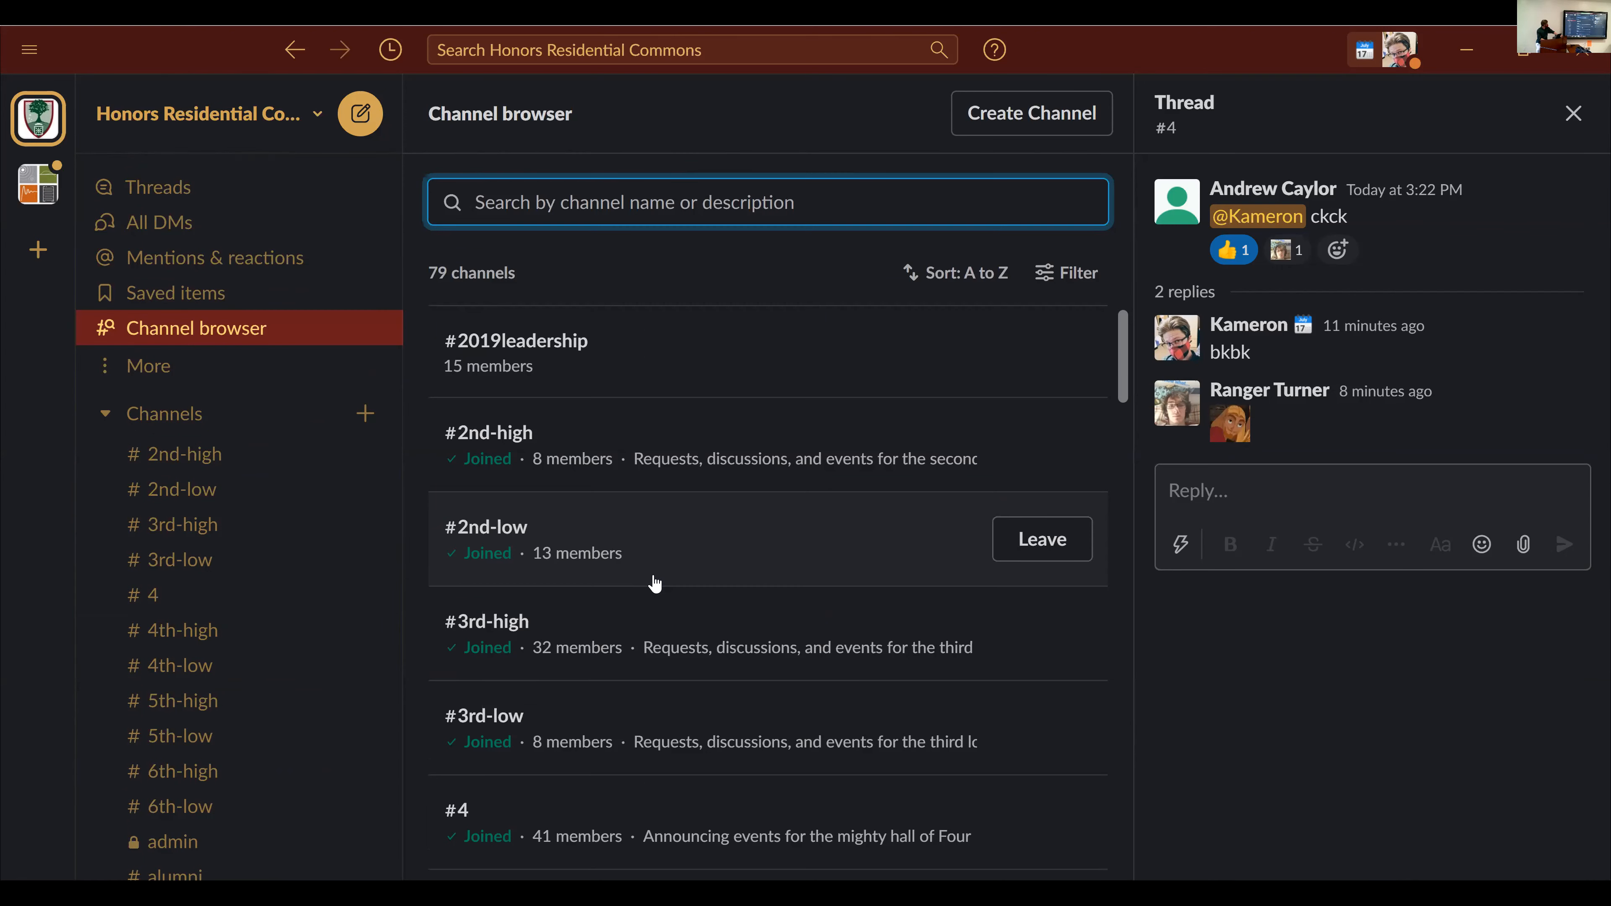
- Look through the full alphabetical channel list from #2019leadership to #loveisland and open its second page
scroll(666, 577, "down", 3)
scroll(668, 578, "down", 5)
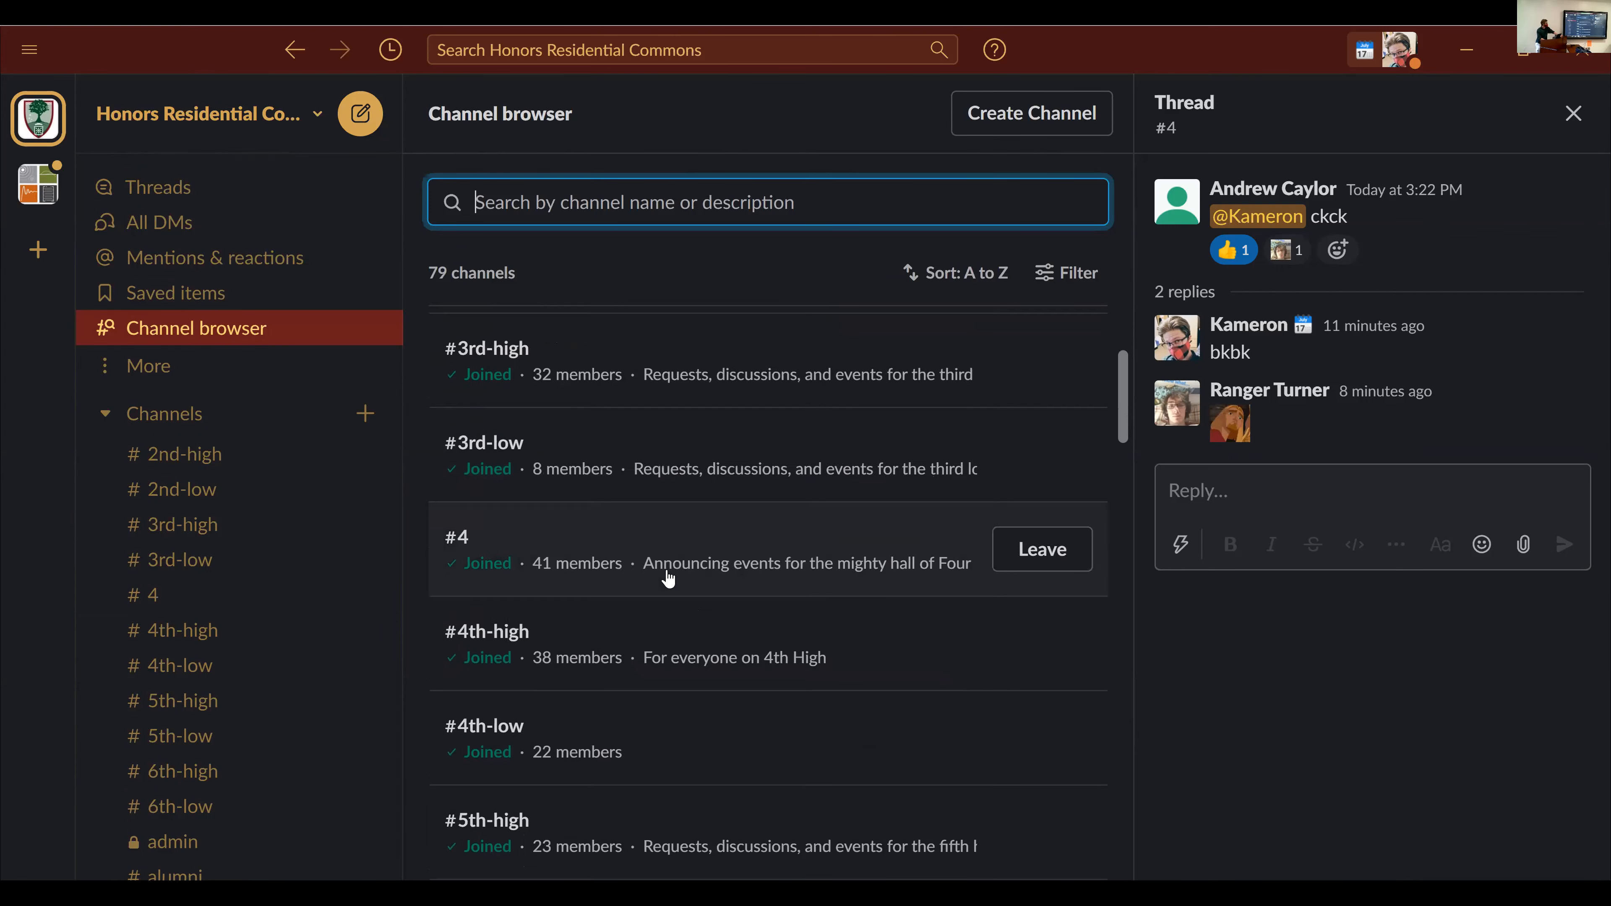
scroll(667, 578, "down", 2)
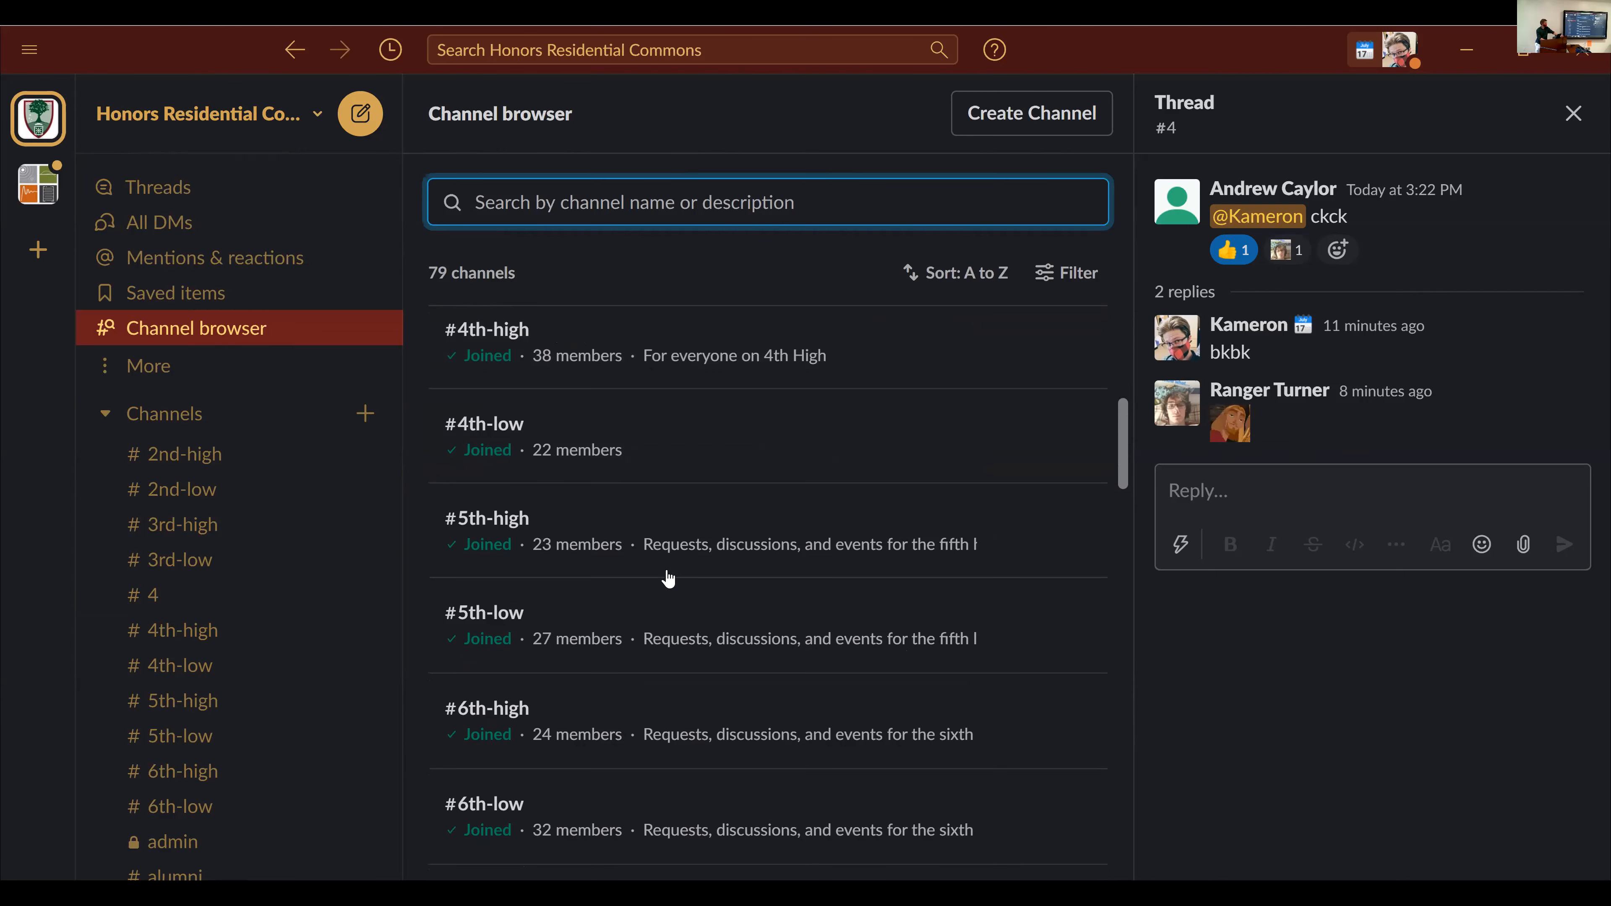
scroll(668, 578, "down", 10)
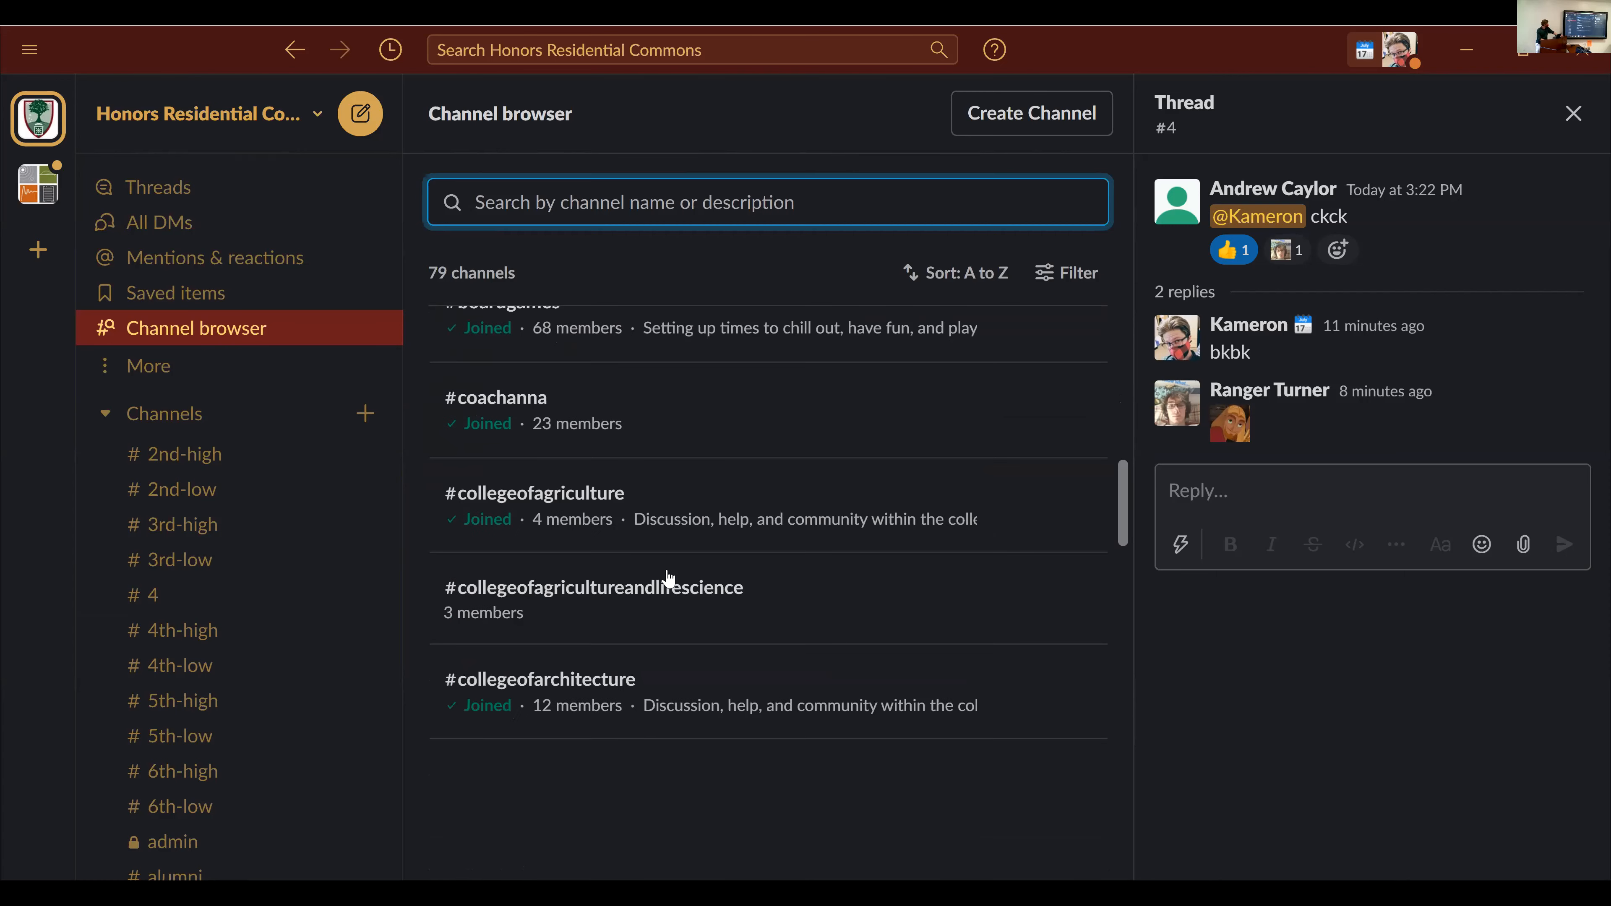
scroll(668, 579, "down", 10)
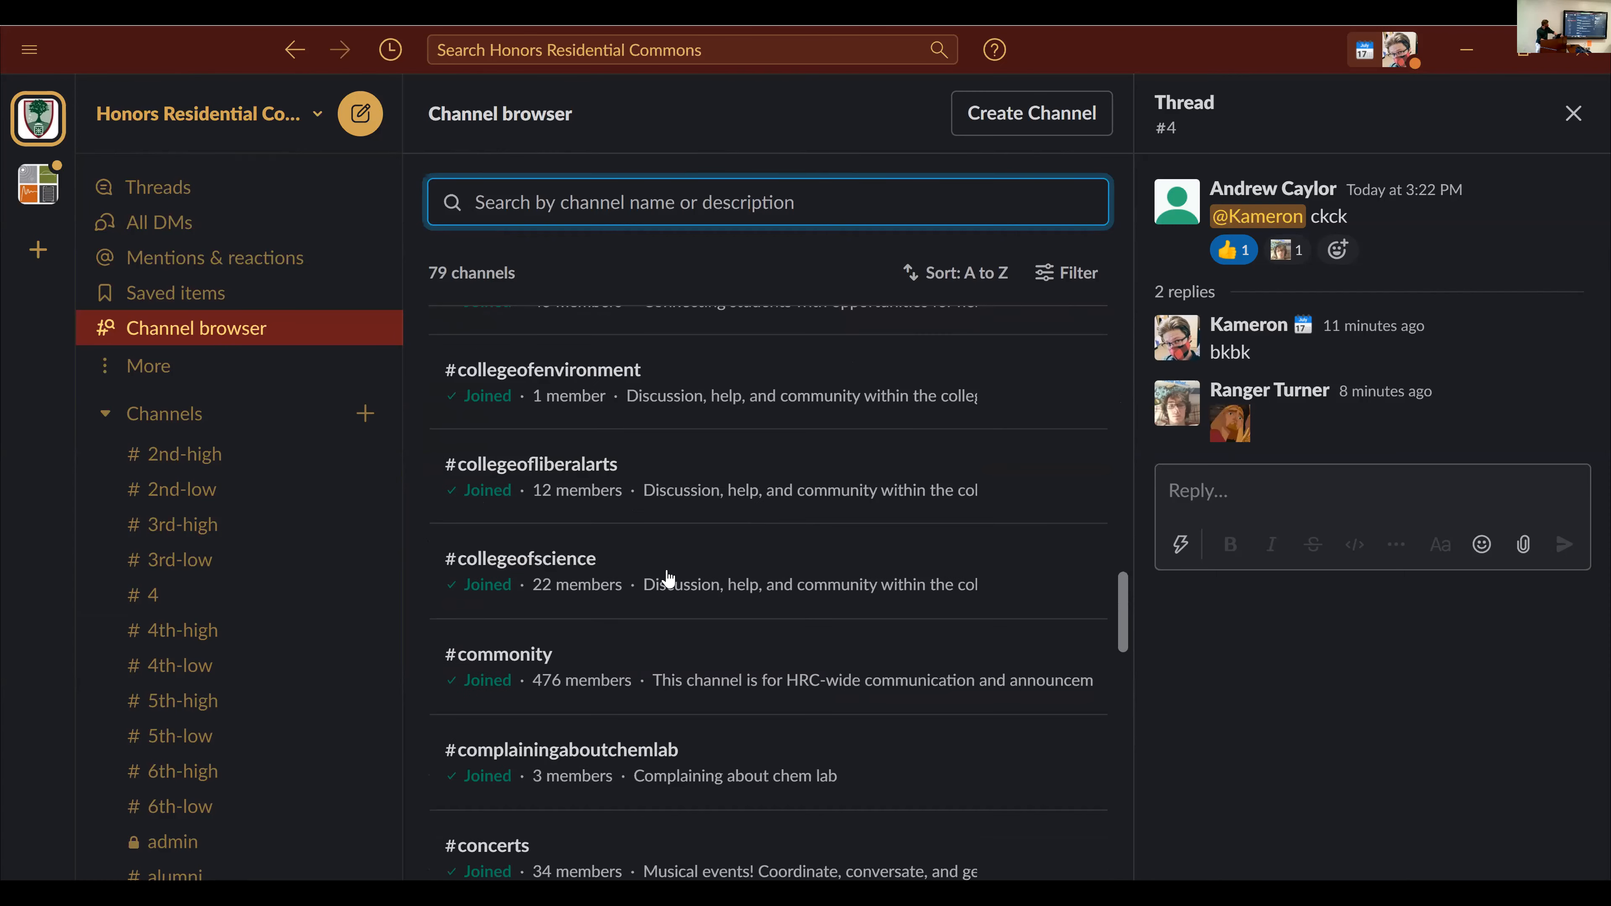
scroll(668, 578, "down", 10)
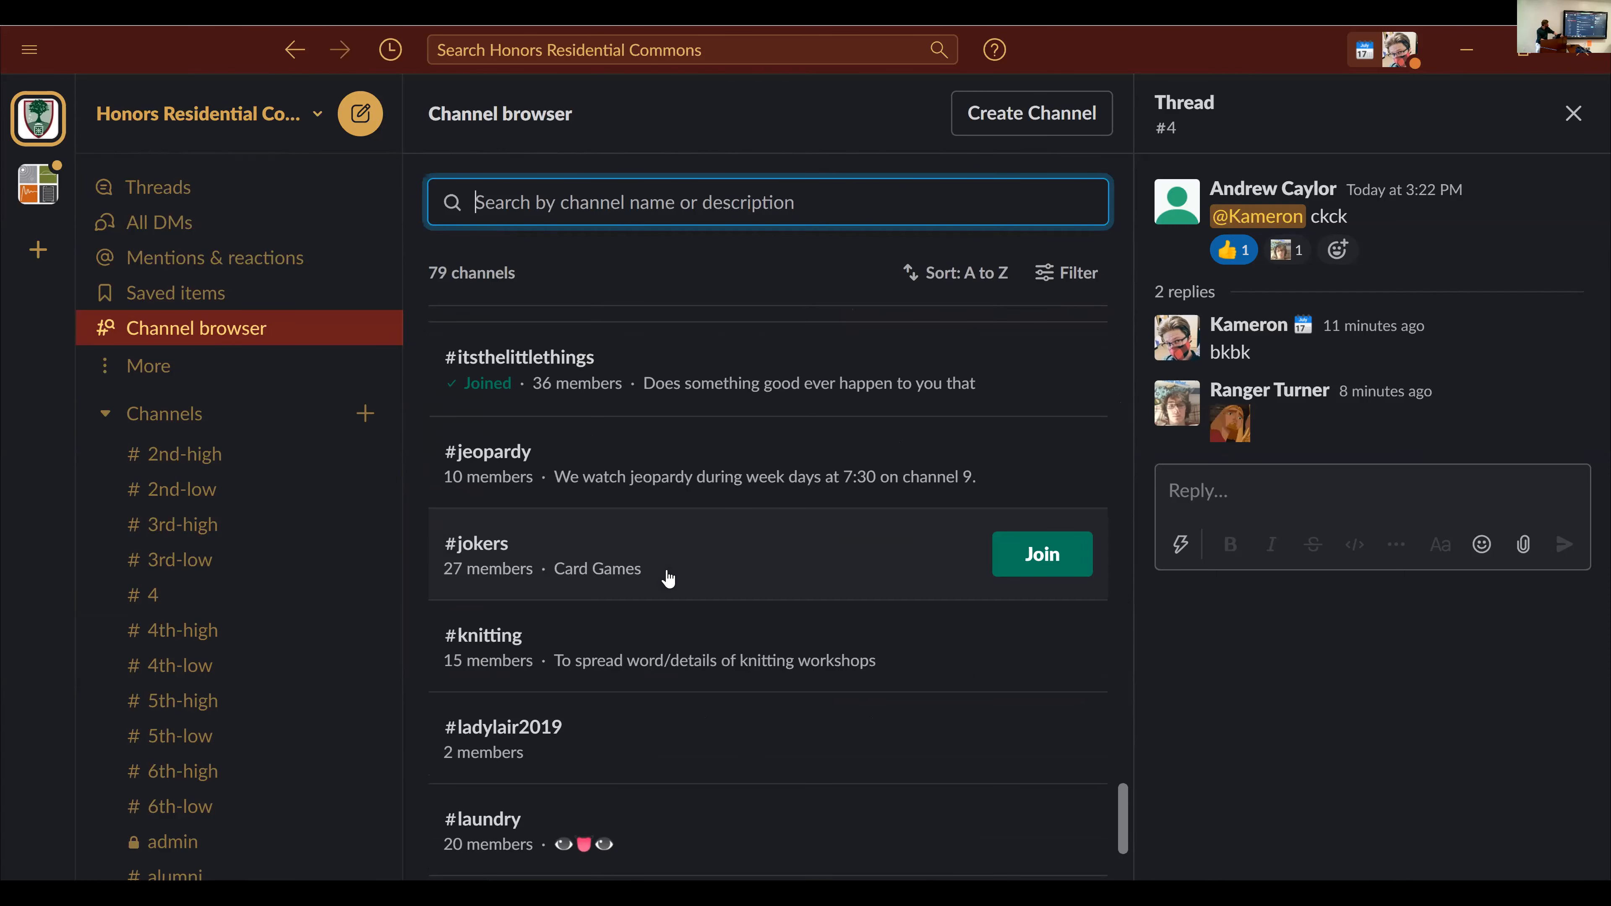
scroll(668, 578, "down", 5)
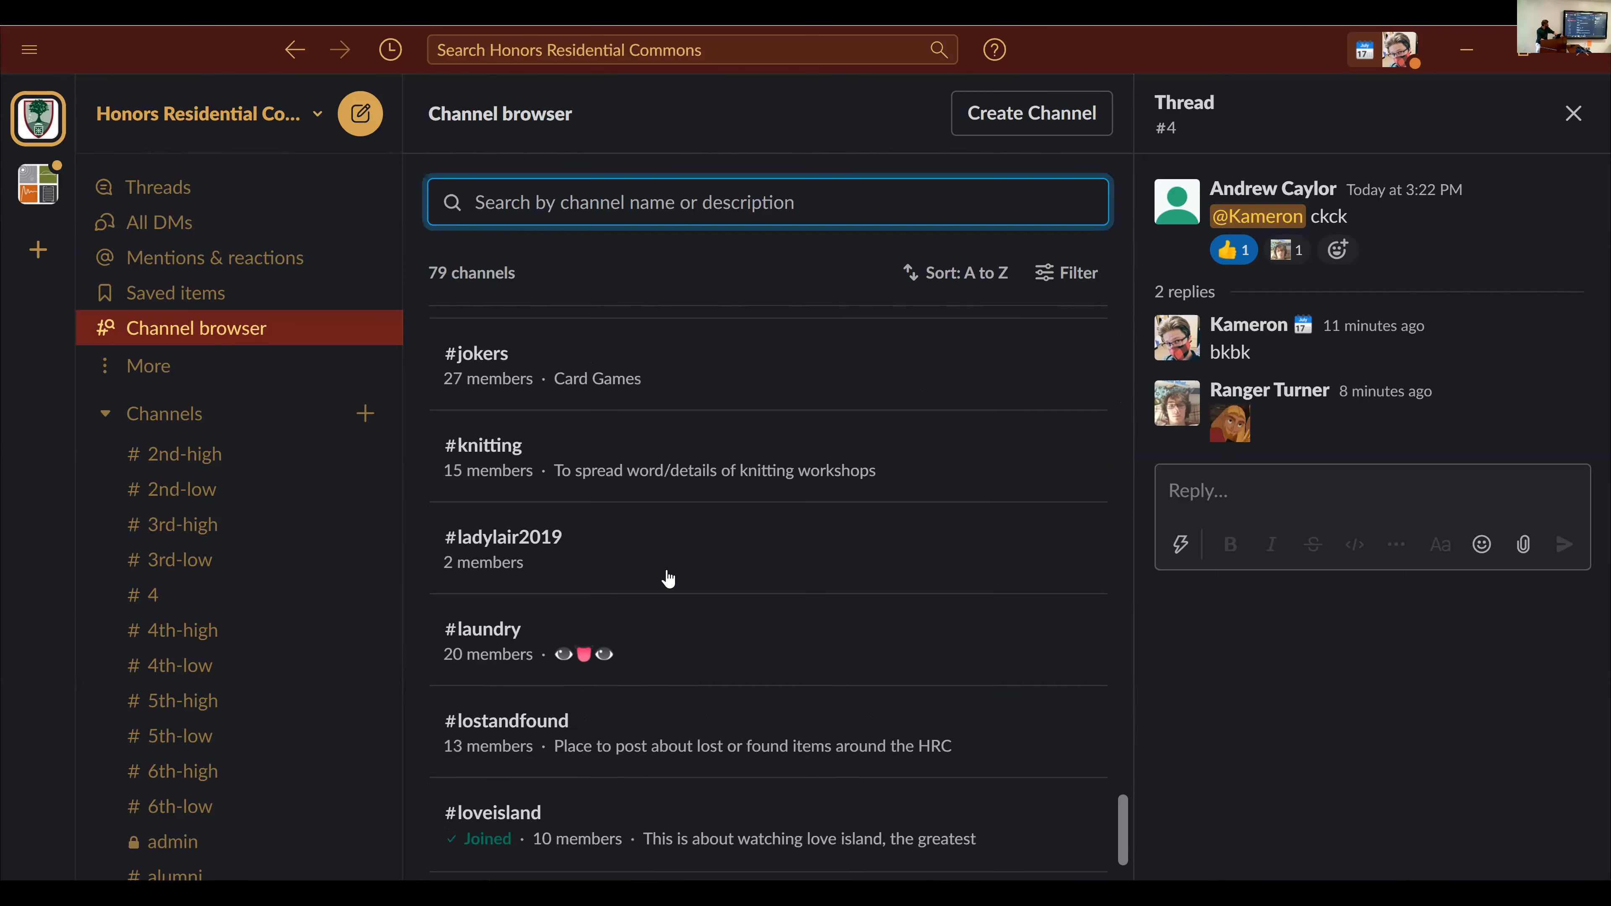
scroll(668, 579, "down", 3)
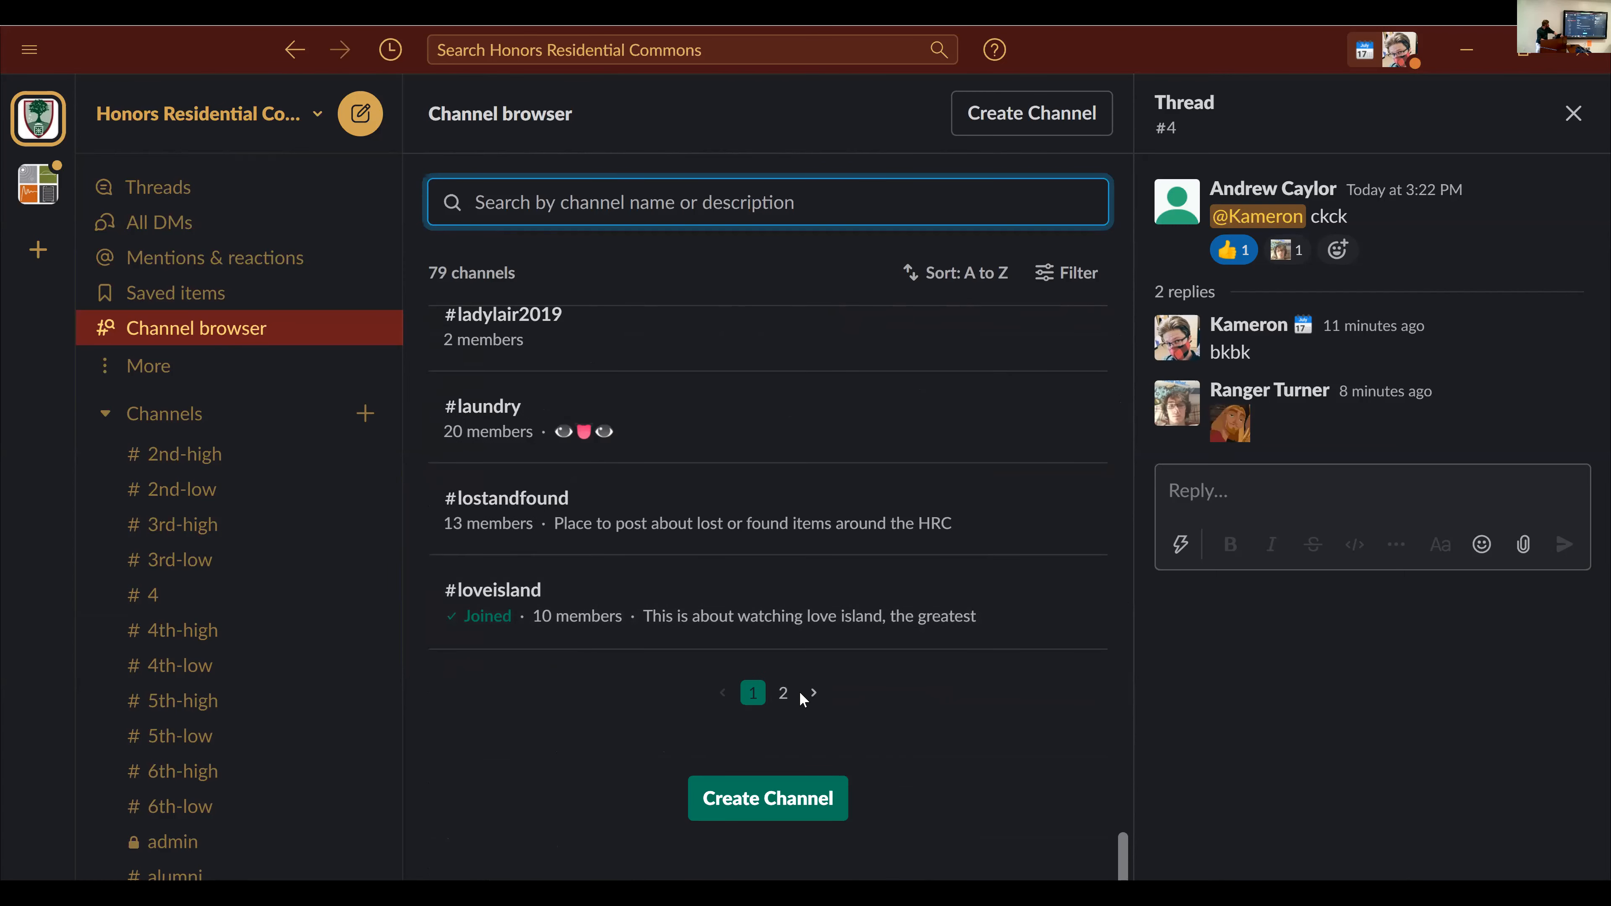
left_click(784, 693)
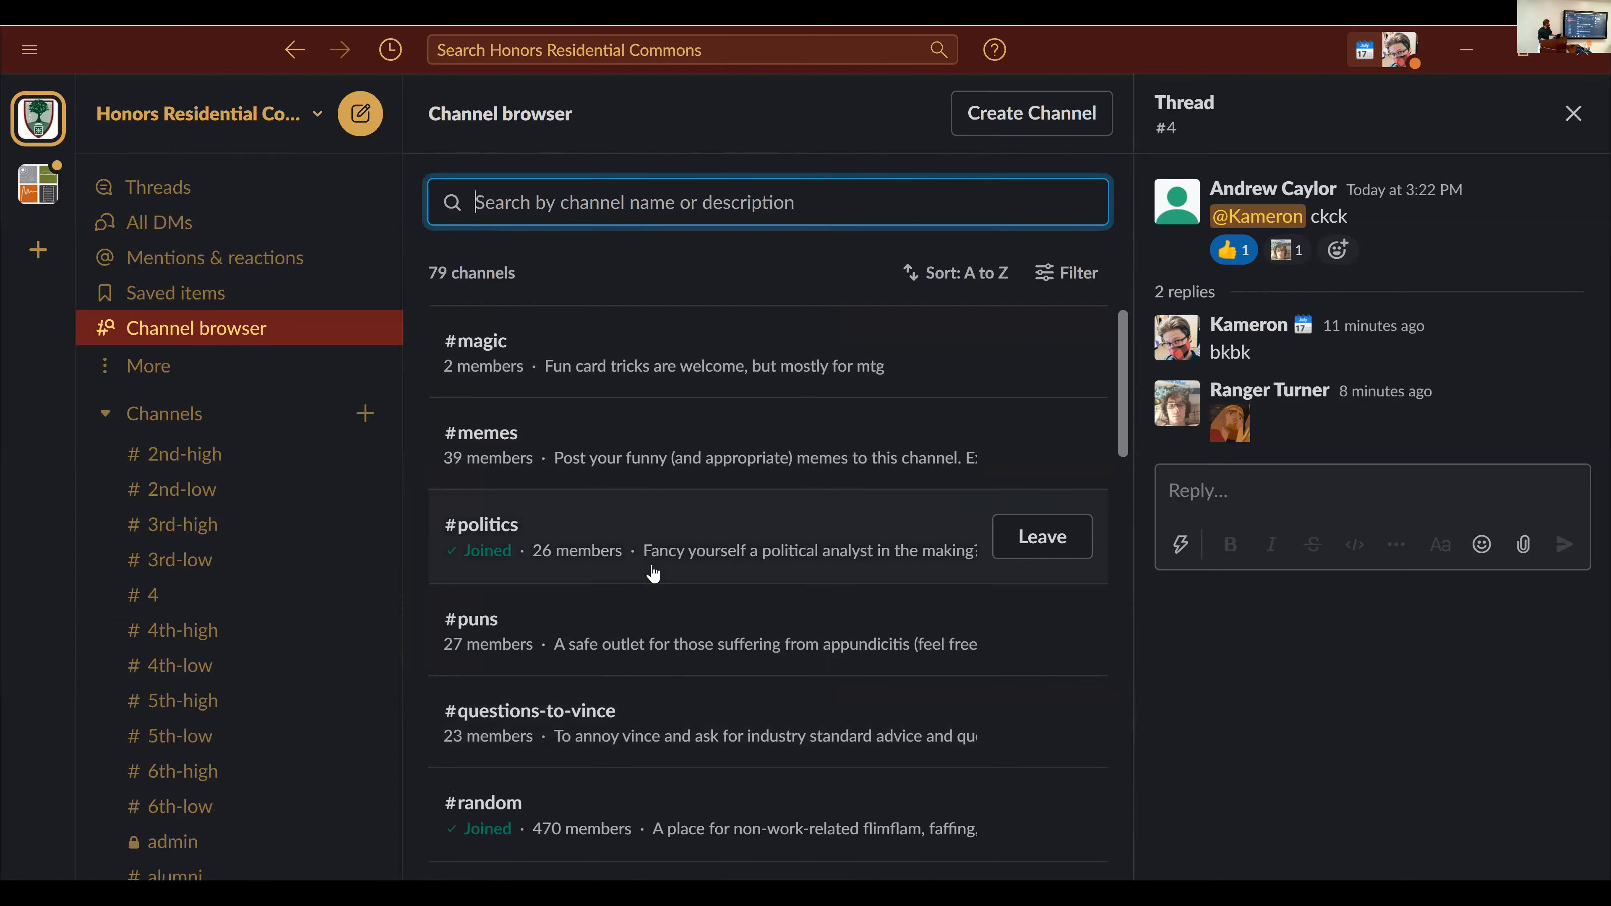
- Preview the advice-questions channel listed between #puns and #random and show its description in the channel details
left_click(709, 725)
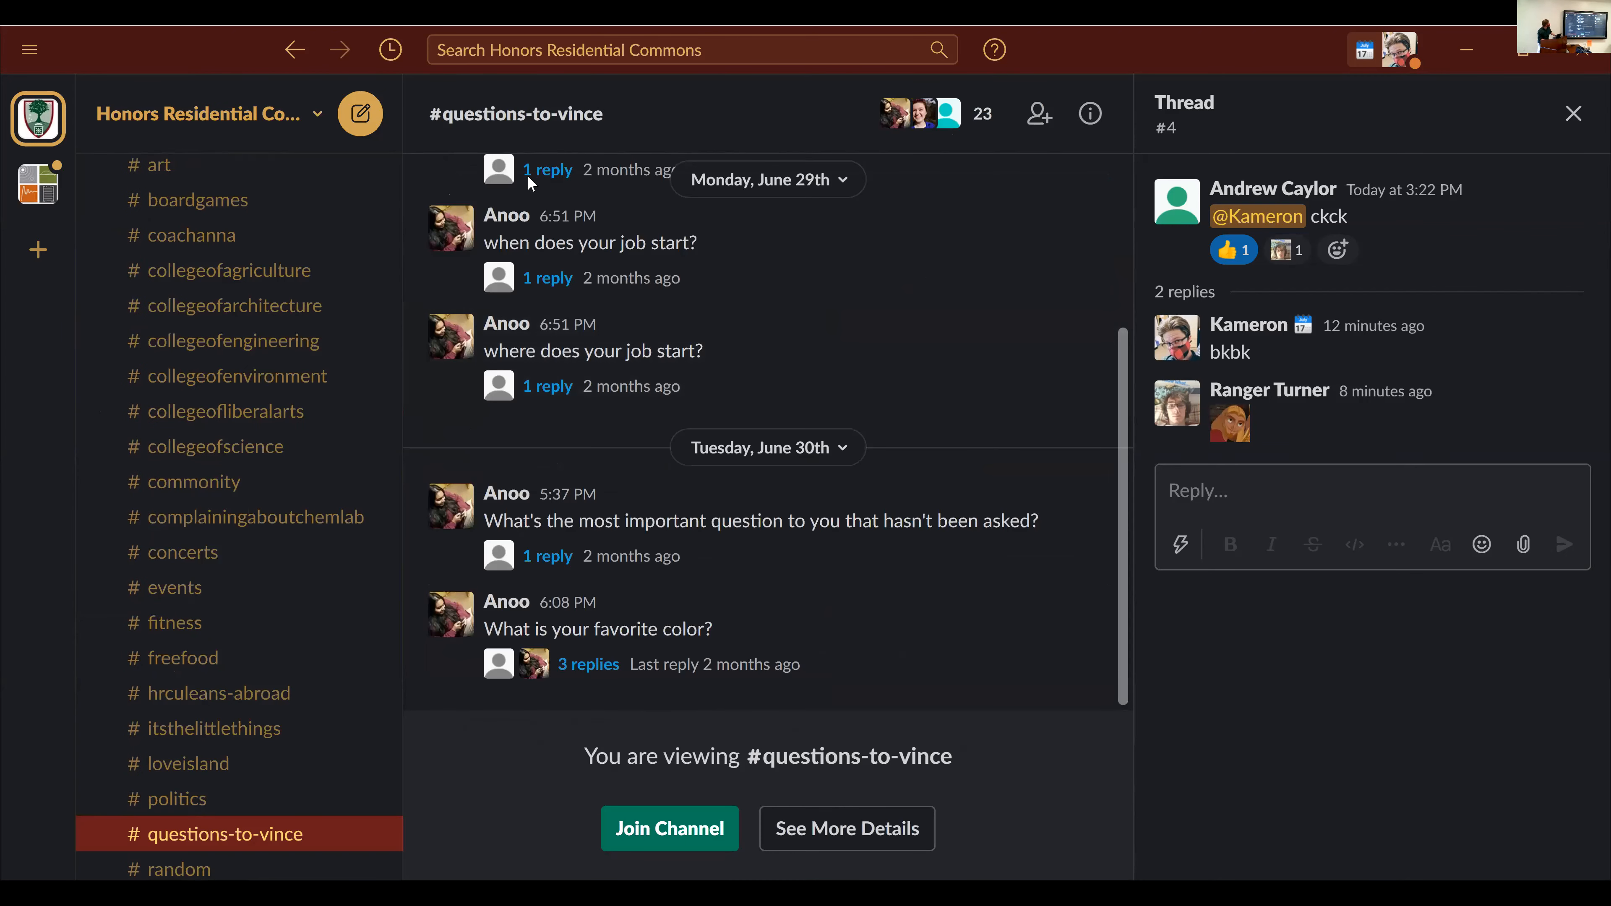
left_click(478, 120)
left_click(1186, 317)
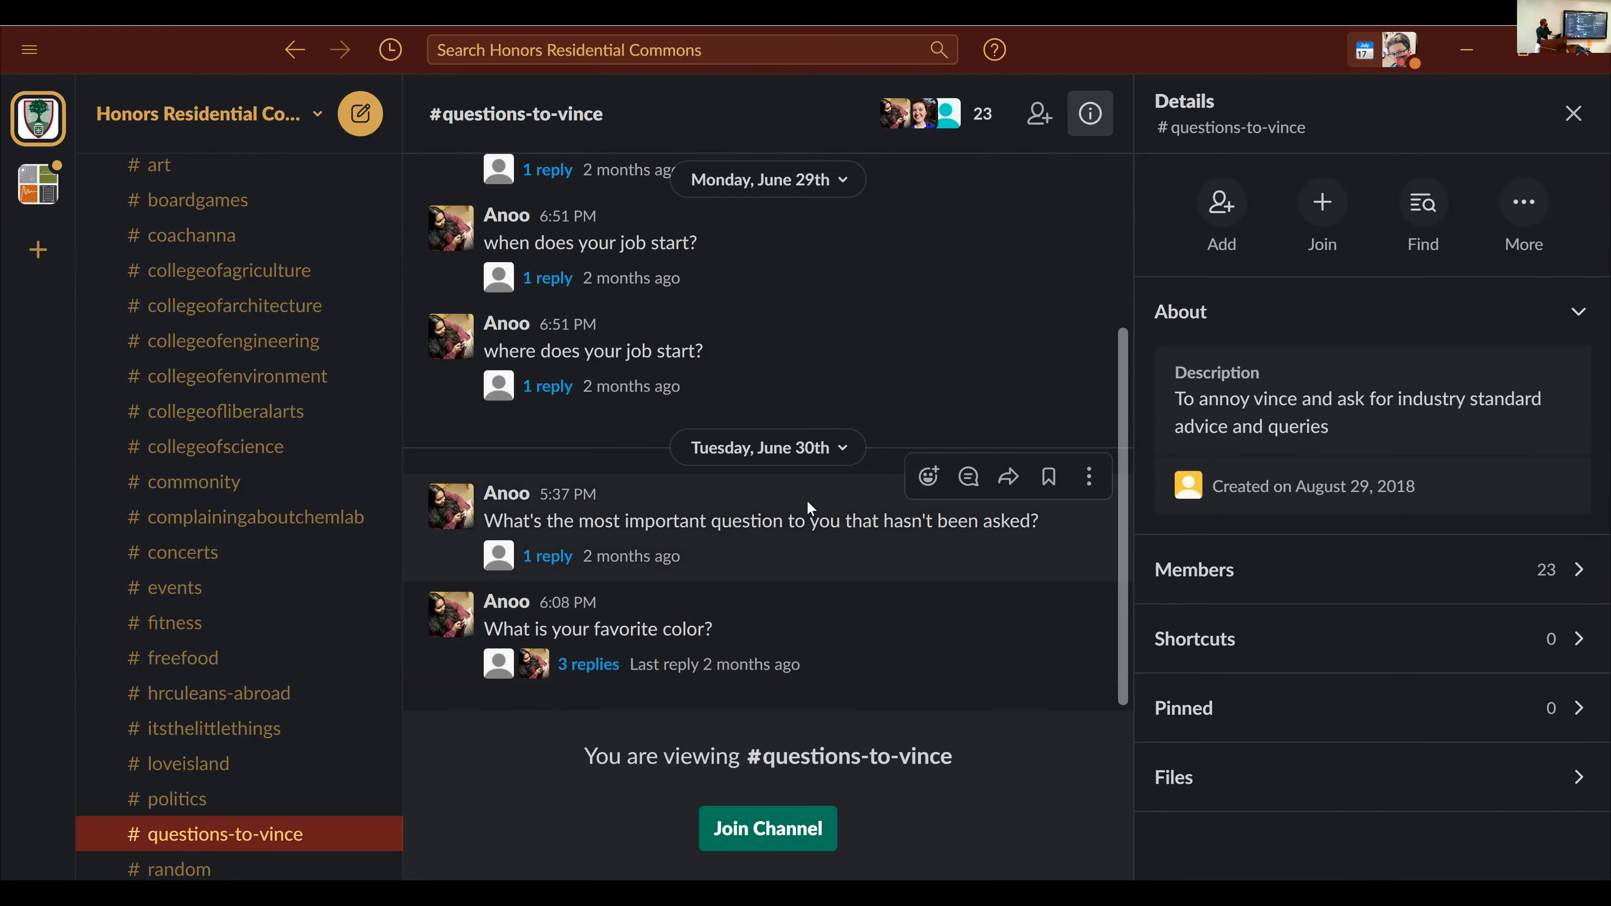
scroll(809, 508, "up", 5)
scroll(807, 502, "up", 10)
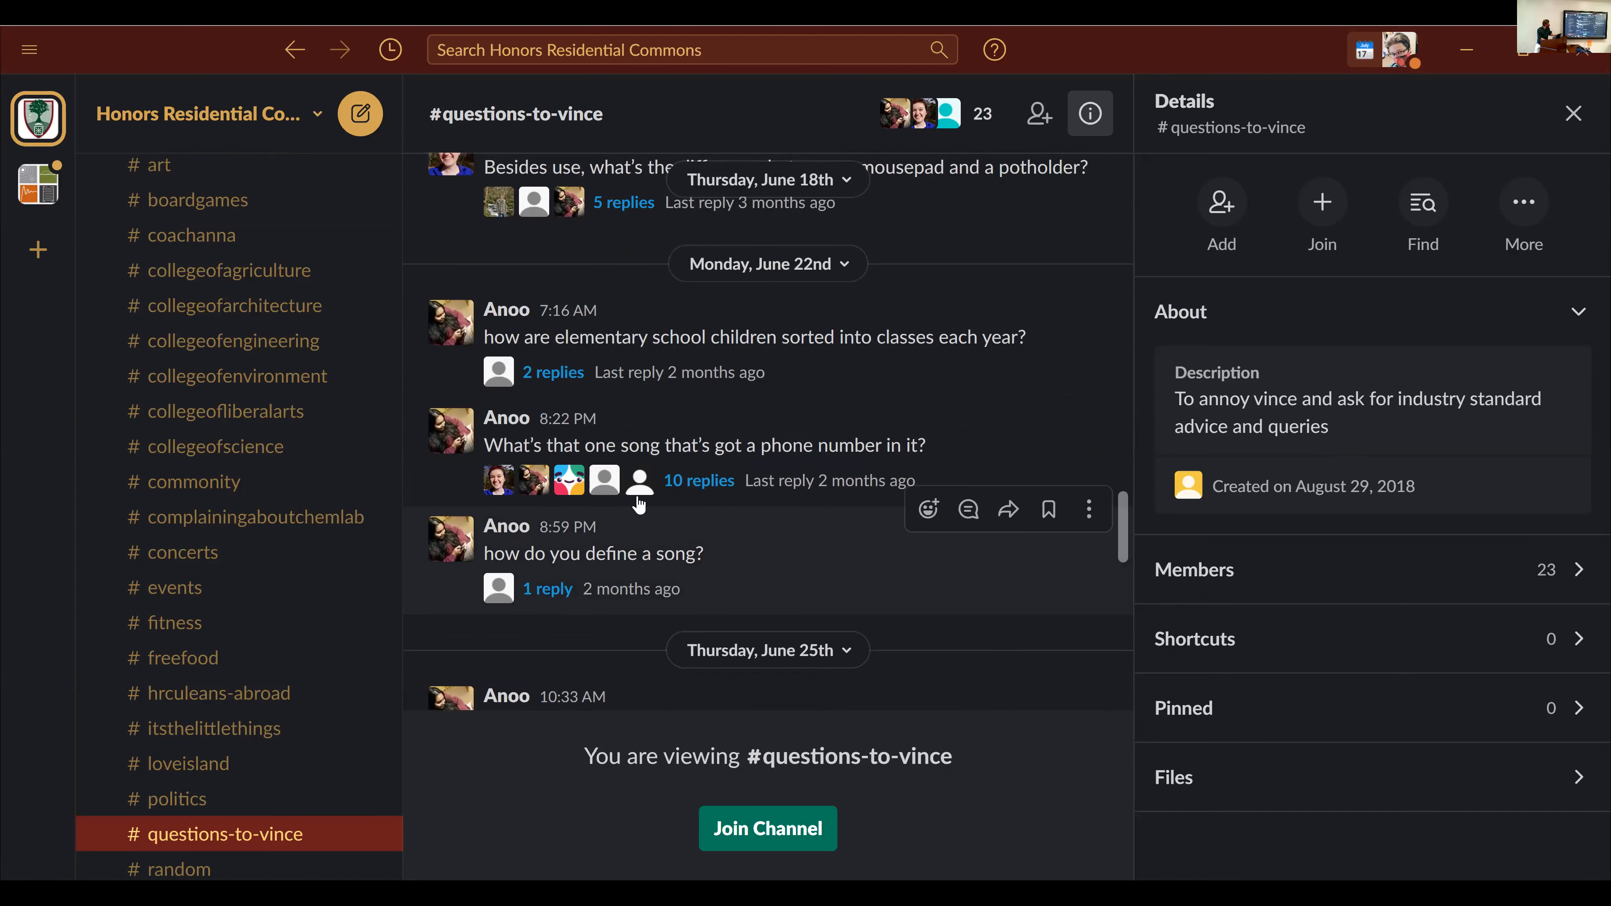
left_click(557, 477)
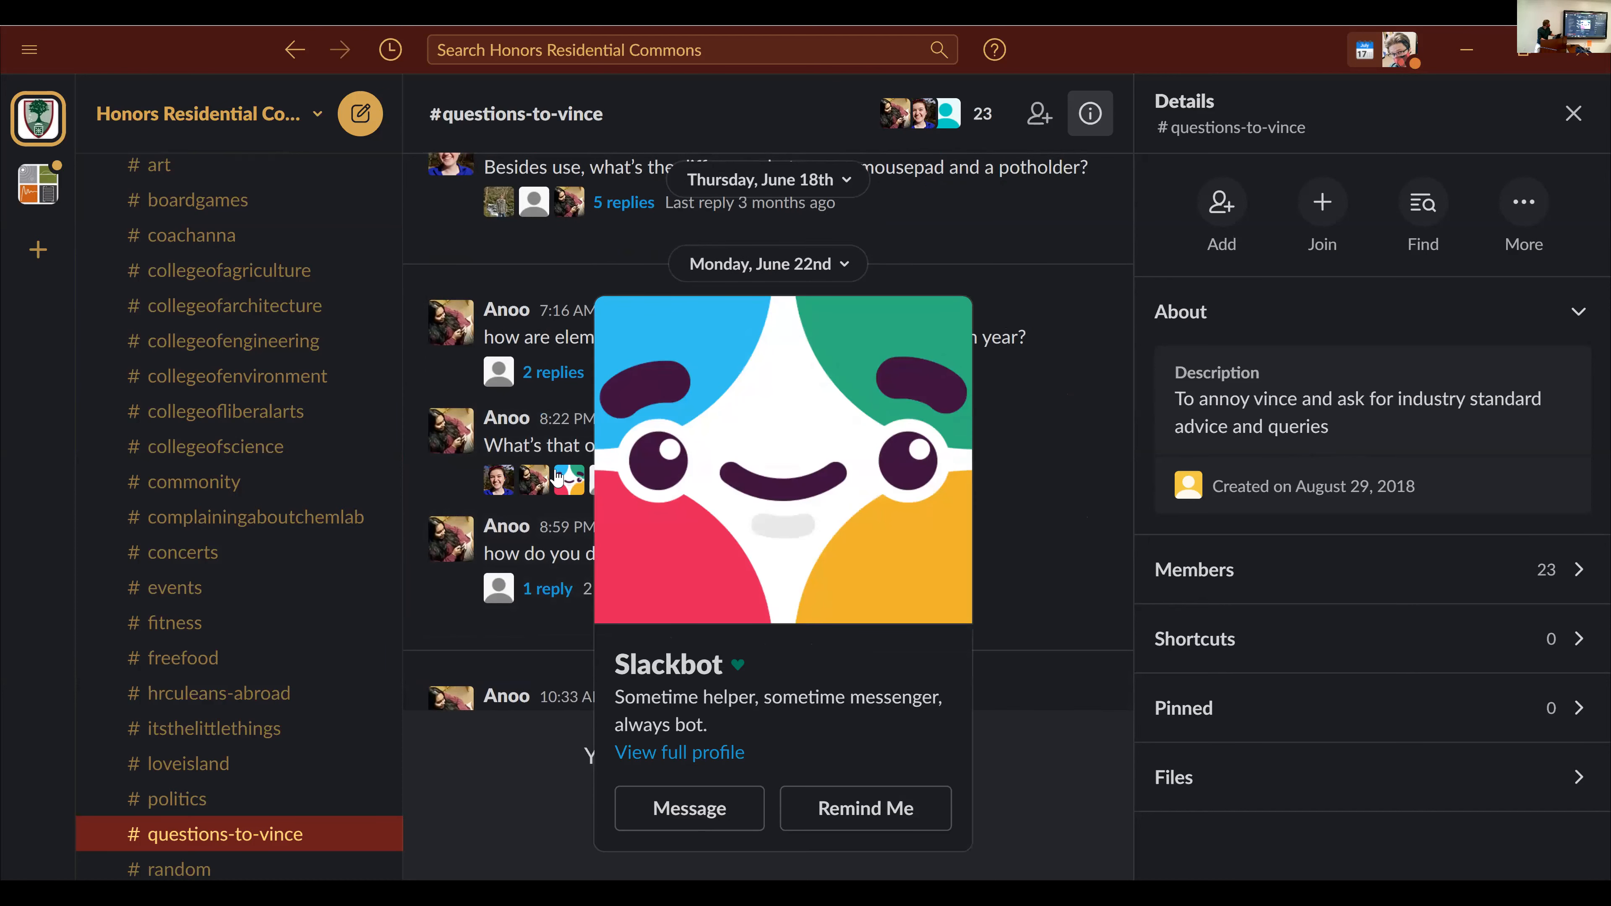
left_click(513, 282)
- Look back to the channel's late May posts and open the reply thread under "when will i stop asking questions?"
scroll(512, 282, "up", 8)
scroll(511, 276, "up", 10)
scroll(513, 282, "up", 10)
scroll(513, 282, "up", 8)
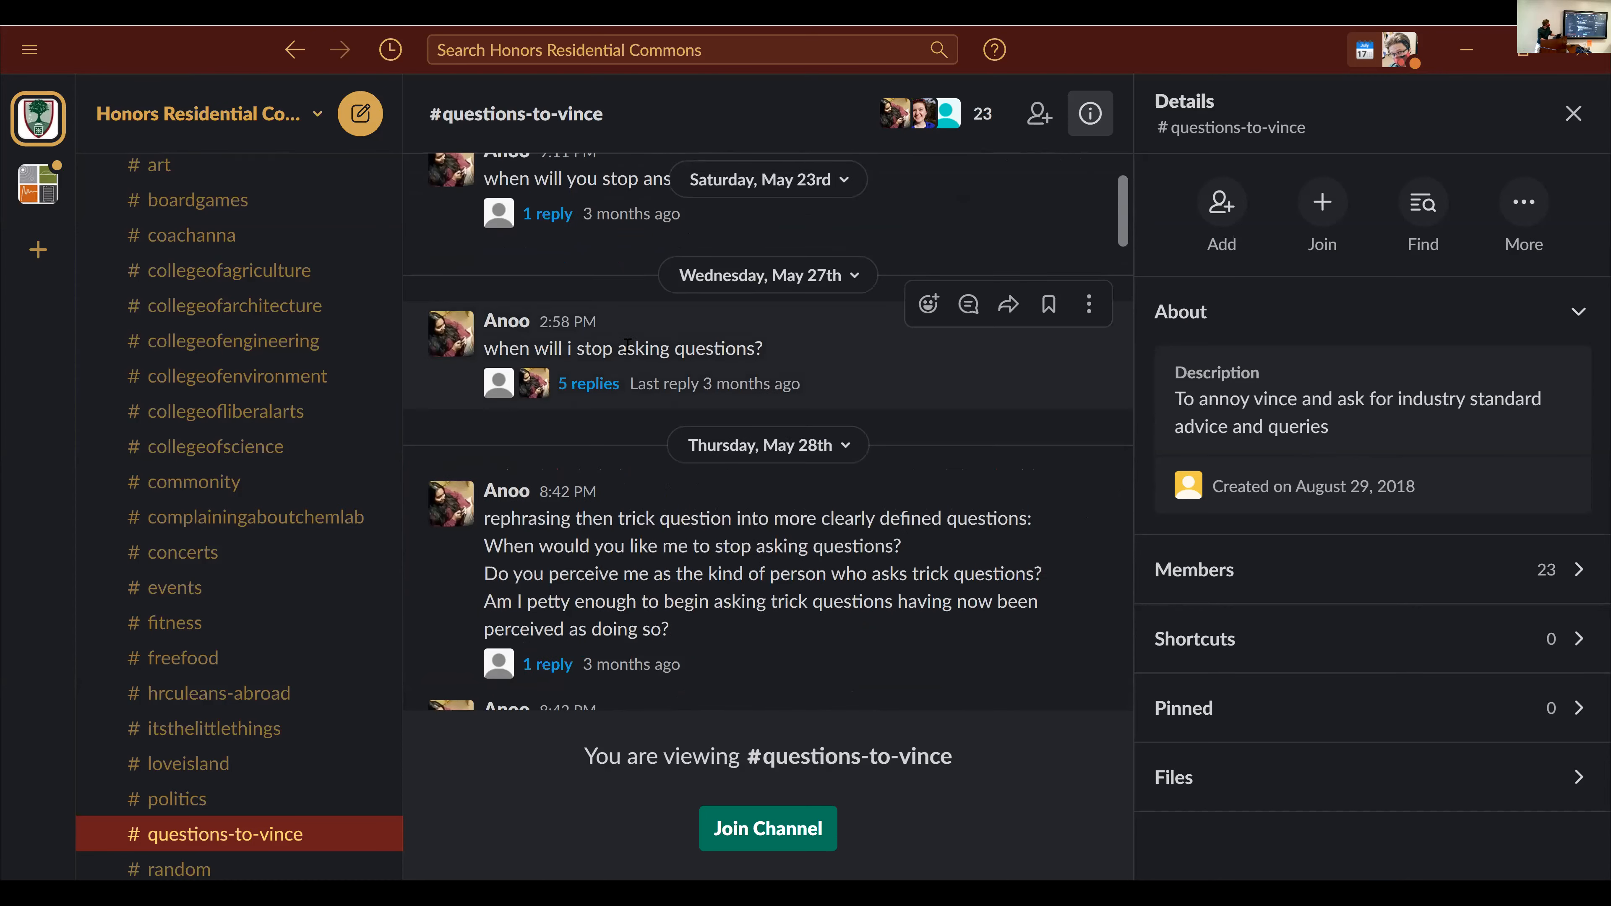
scroll(627, 343, "up", 1)
left_click(596, 416)
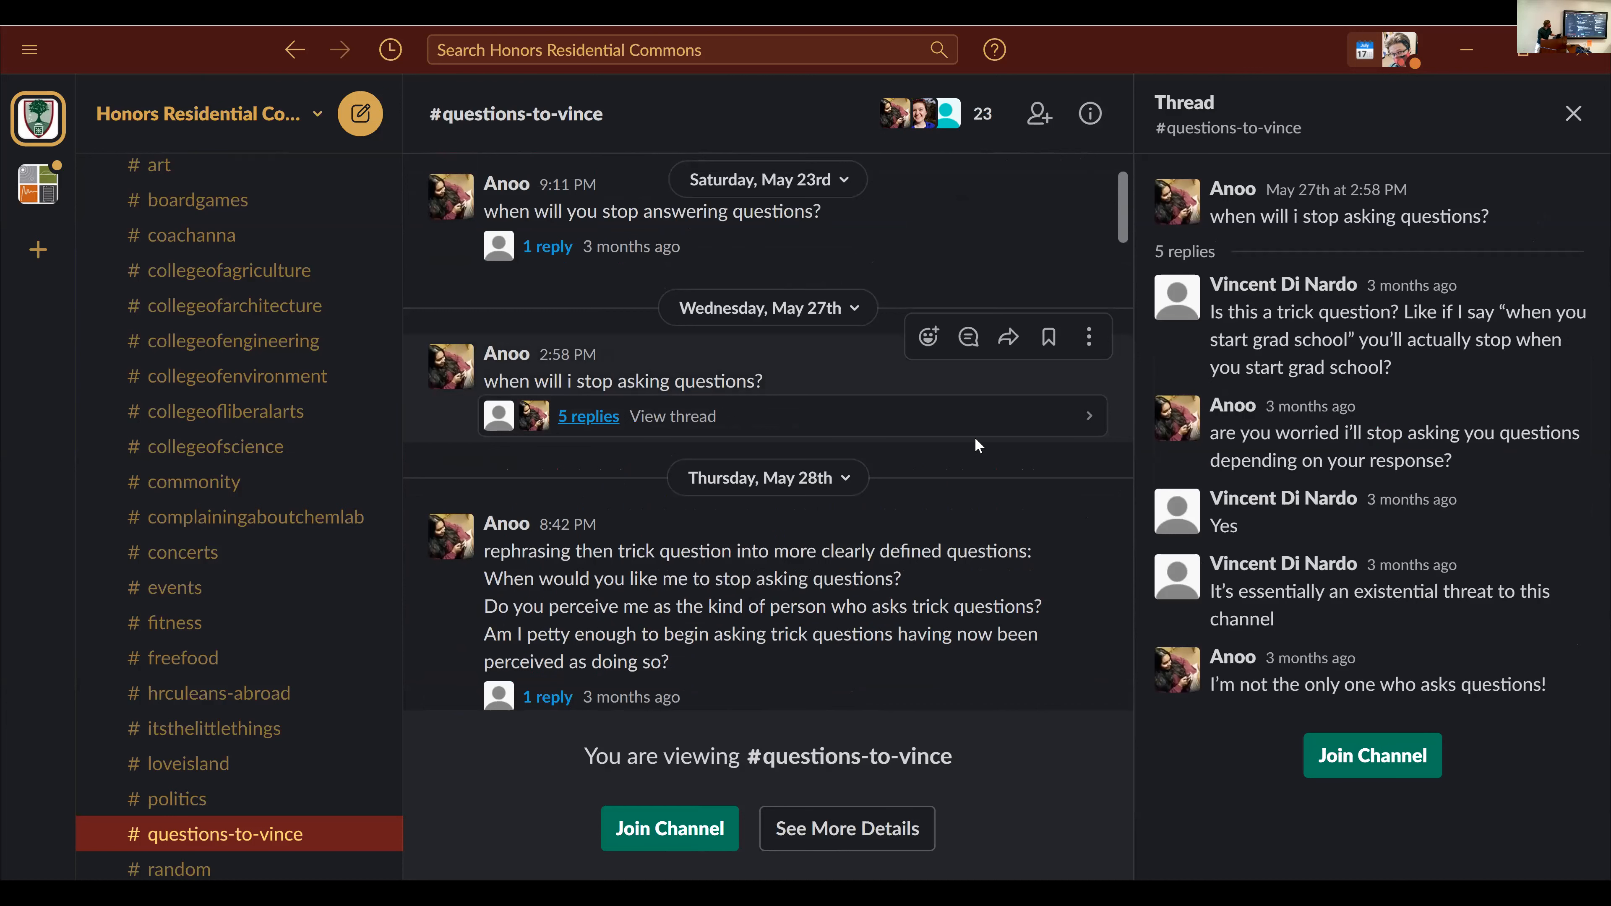